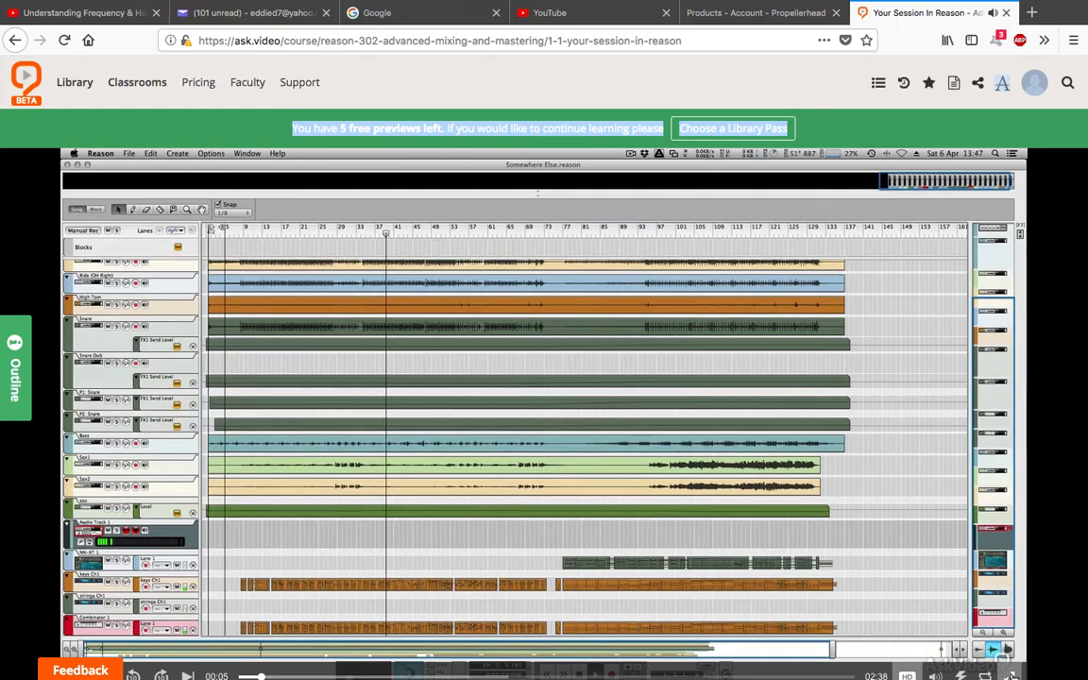
Watch the "Your Session In Reason" lesson in full screen, including its views of the mixer and the rack.
left_click(1010, 675)
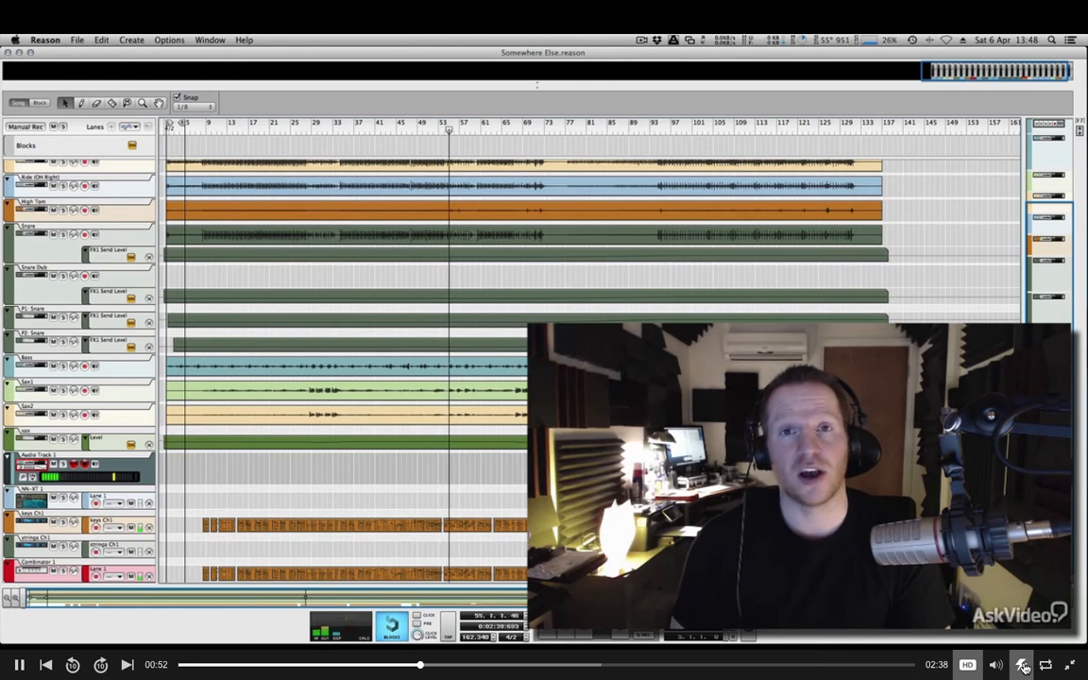
left_click(1024, 667)
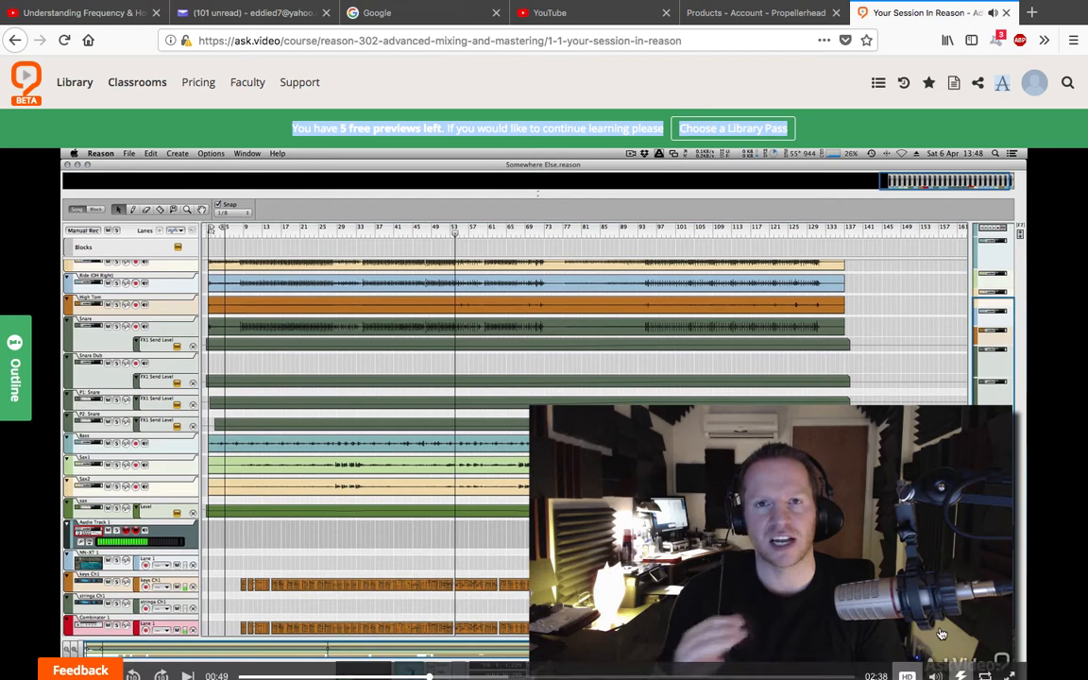
mouse_move(984, 630)
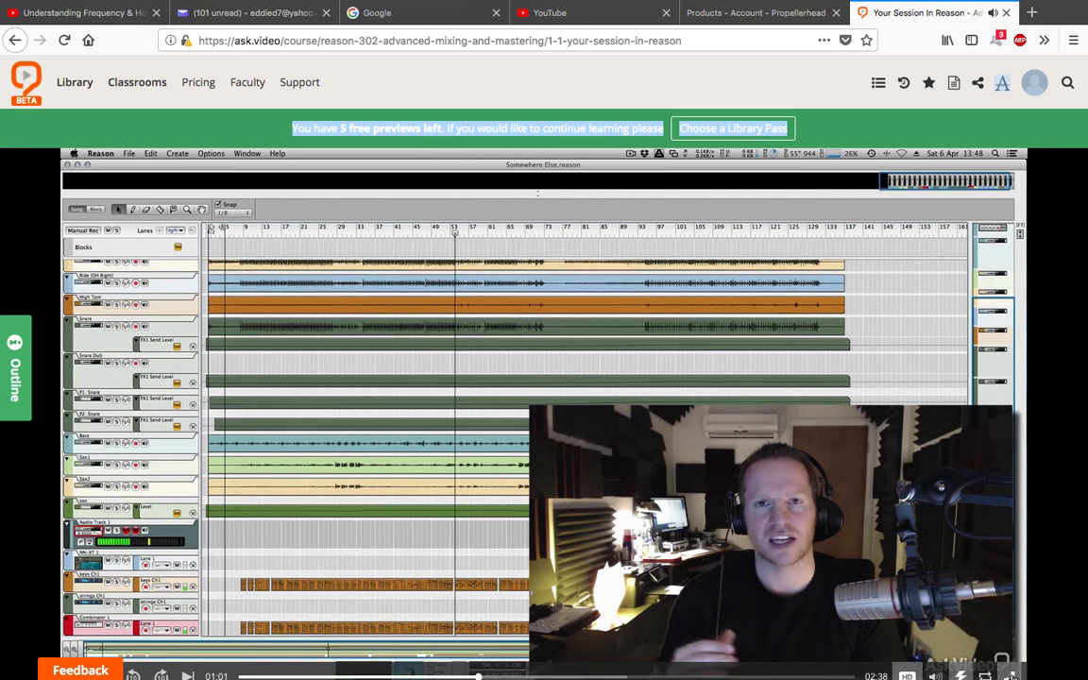
left_click(1010, 676)
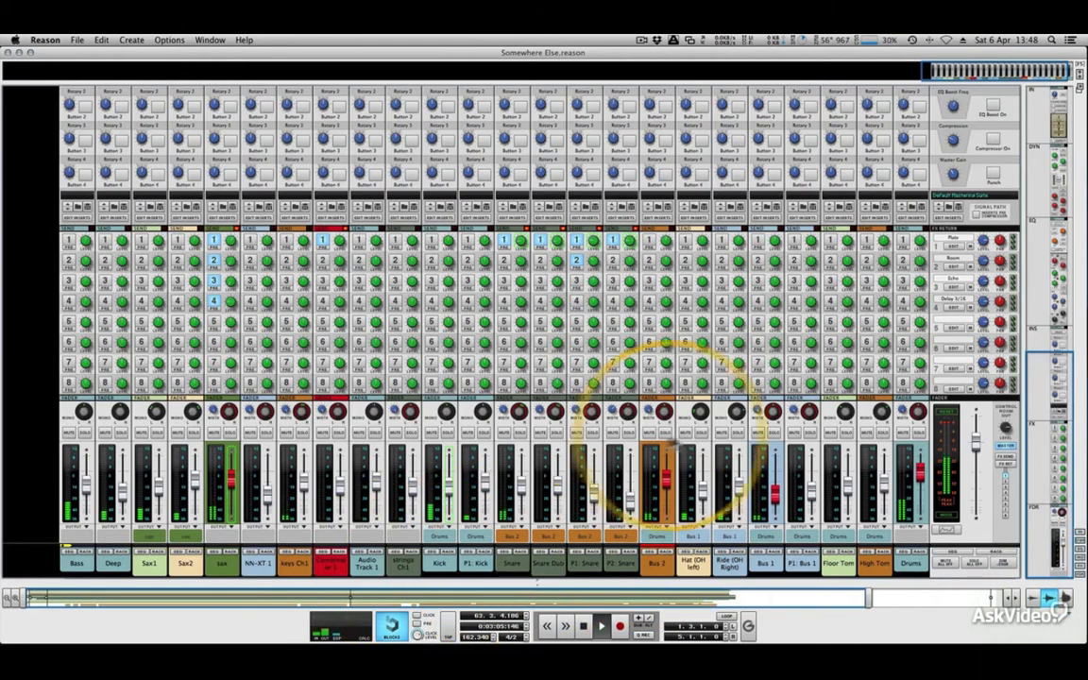
mouse_move(727, 26)
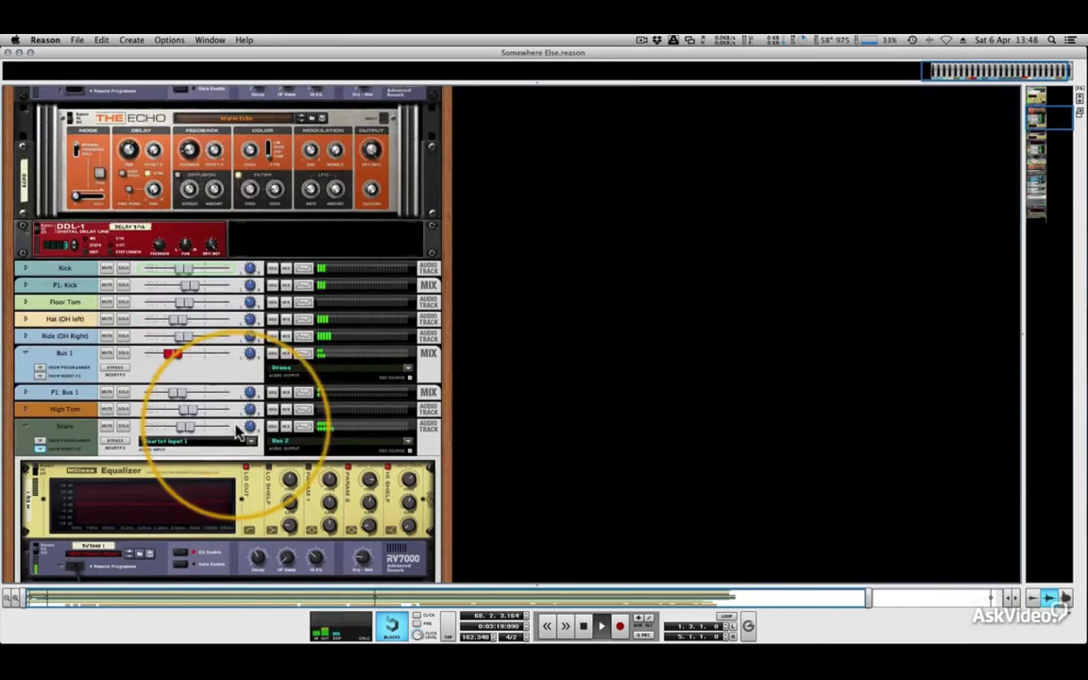
scroll(239, 433, "down", 12)
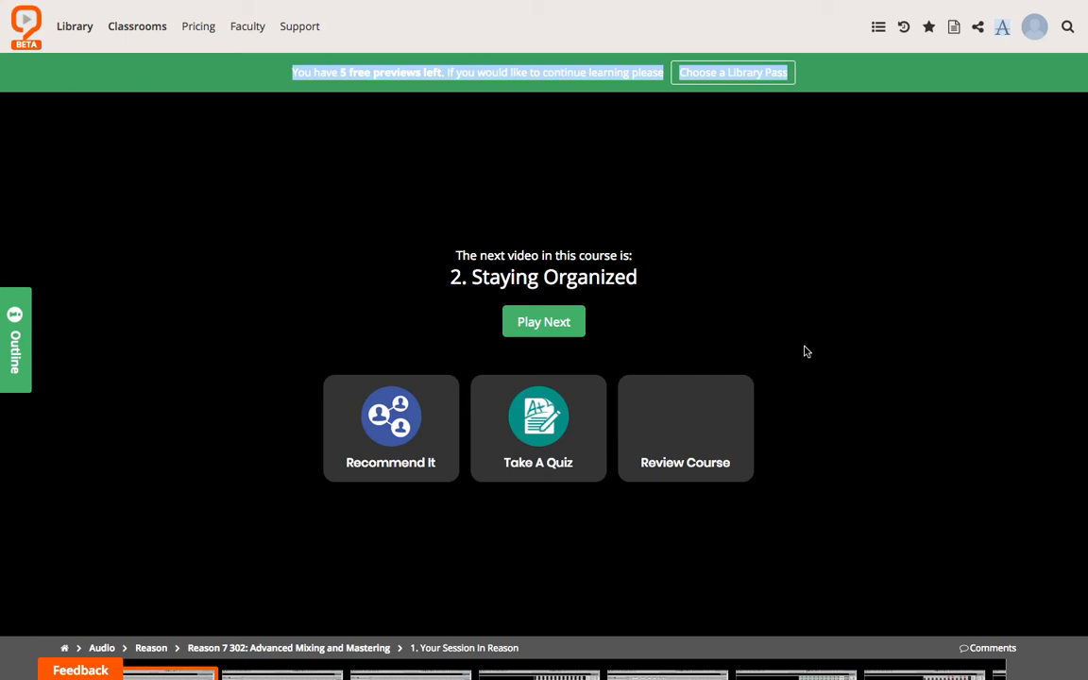
Start the next lesson, "Staying Organized", and show its video in full screen.
key("Escape")
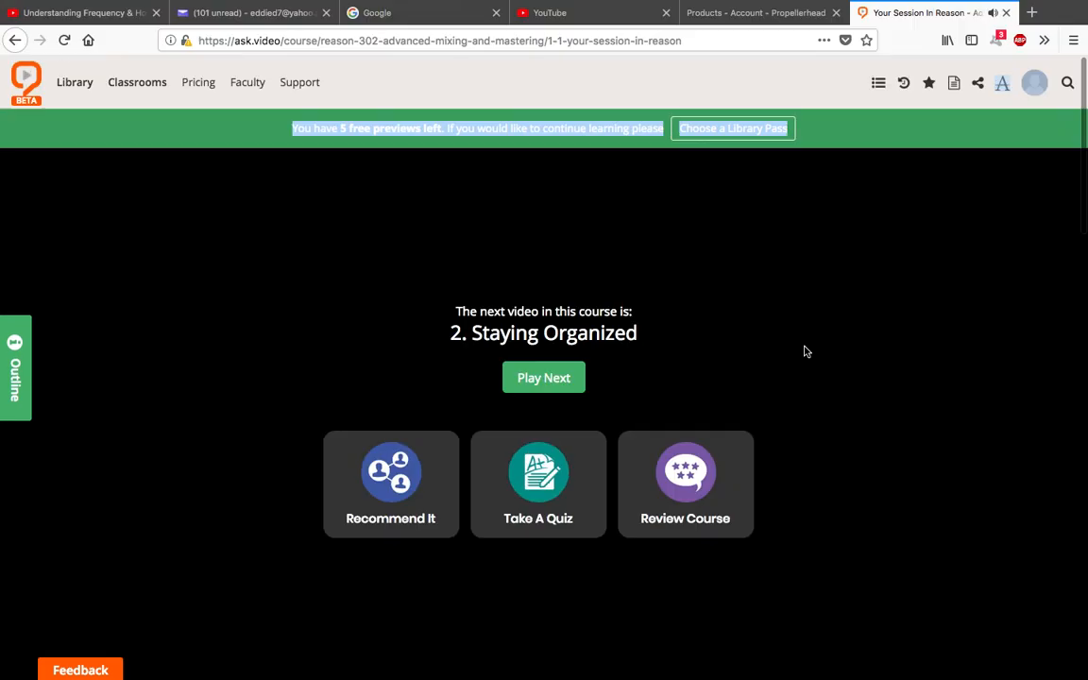
left_click(559, 382)
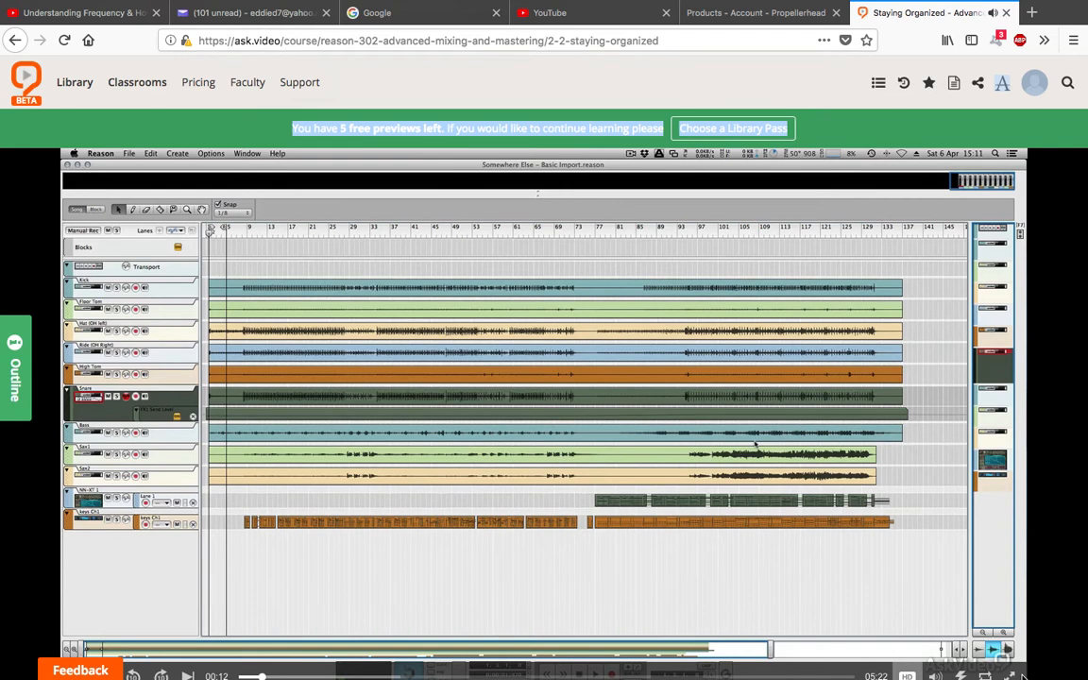
left_click(1010, 676)
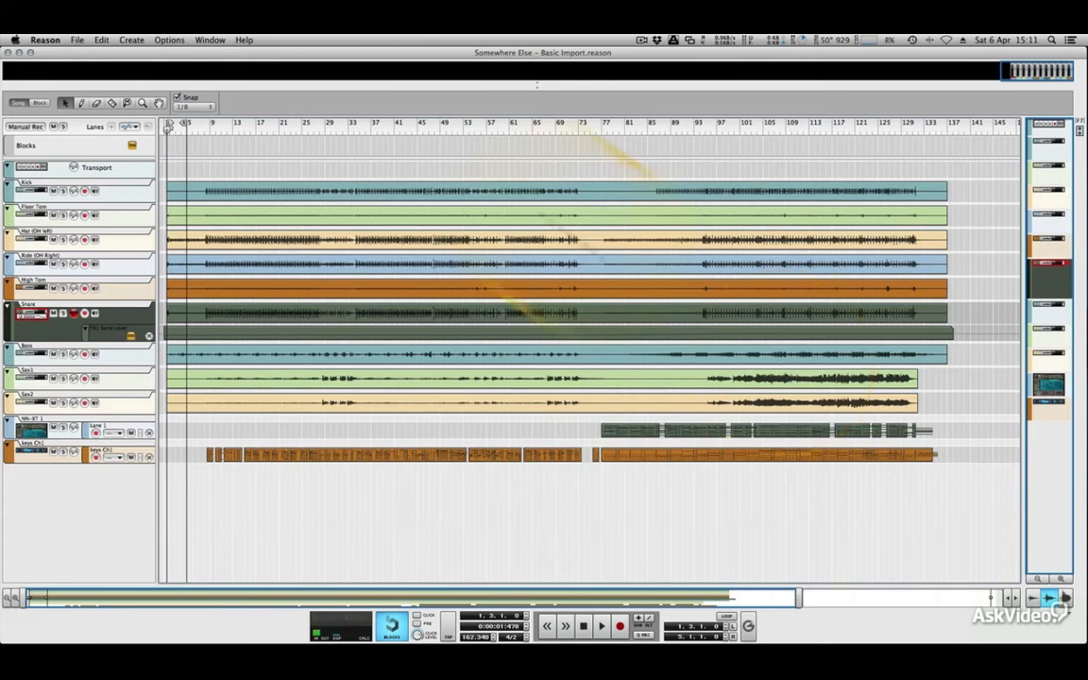
Reorder the mixer channels as Kick, Snare, Hat, Ride, High Tom, Floor Tom, Bass, keys Ch1, NN-XT 1, Sax1, Sax2.
left_click(78, 40)
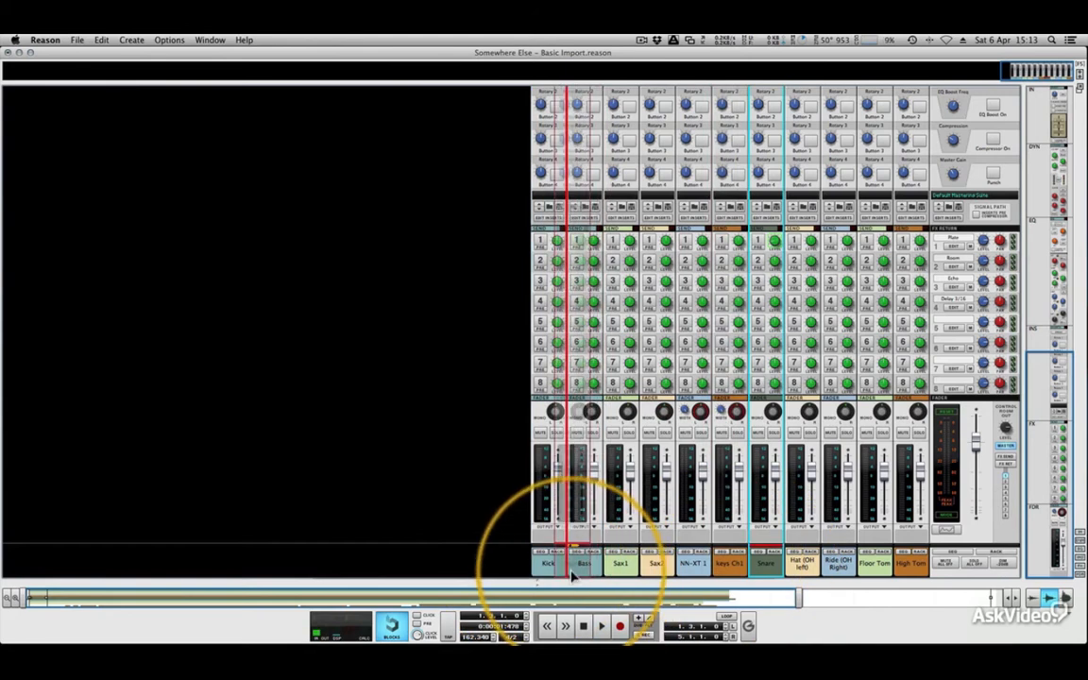
mouse_move(771, 14)
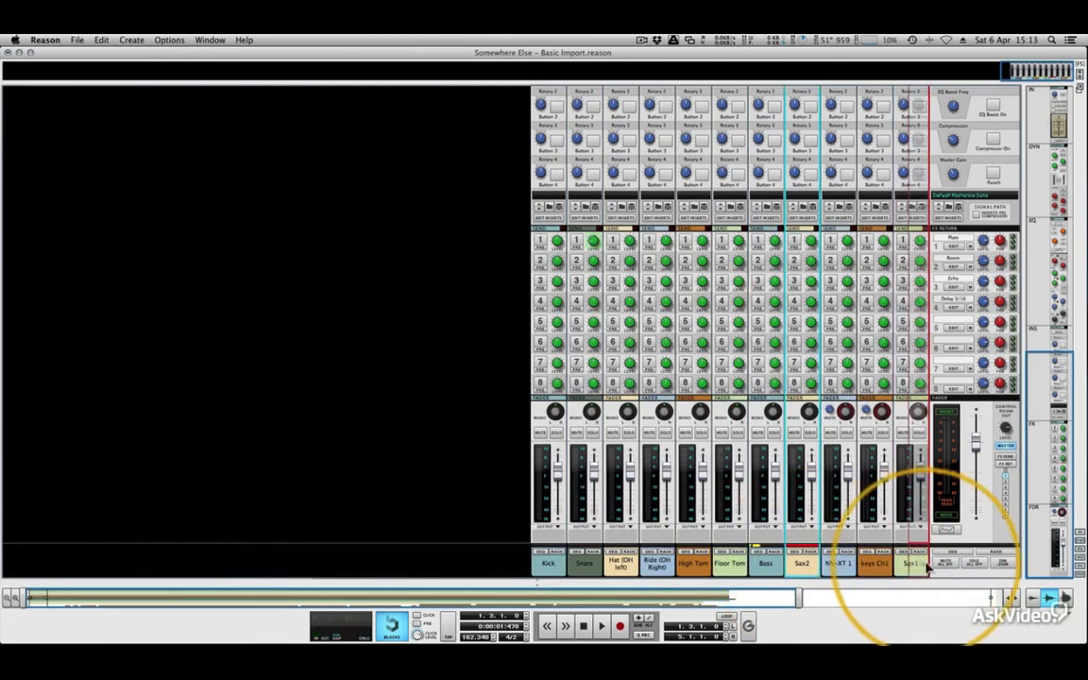
left_click_drag(809, 569, 845, 569)
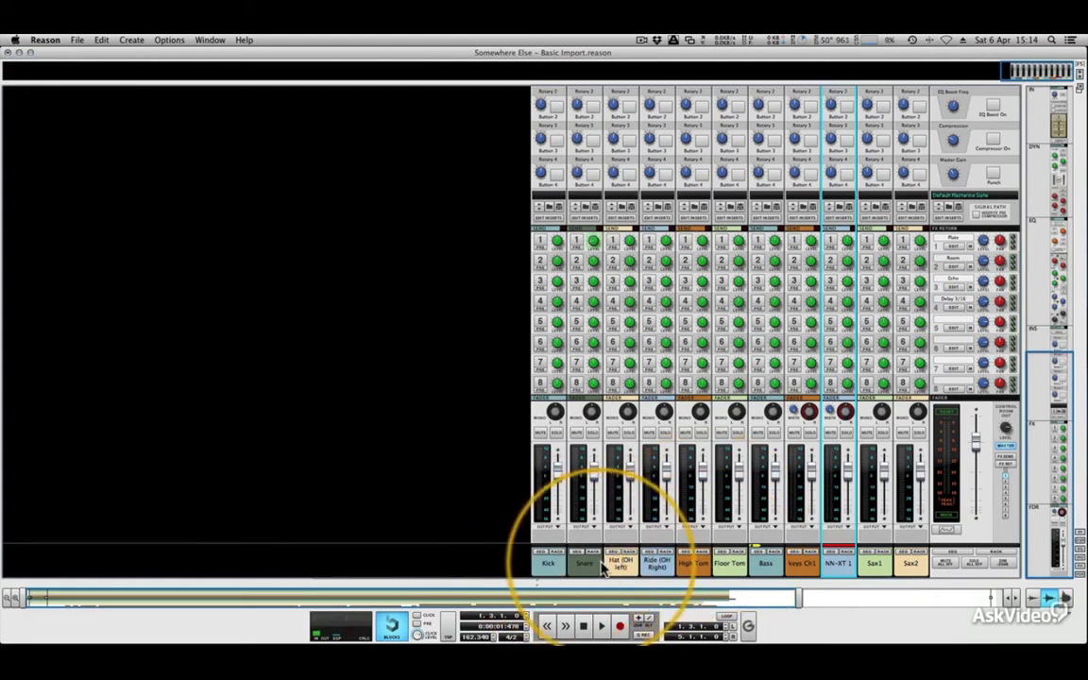
Rename the keys Ch1 mixer channel to Piano and the NN-XT 1 channel to Strings.
double_click(801, 565)
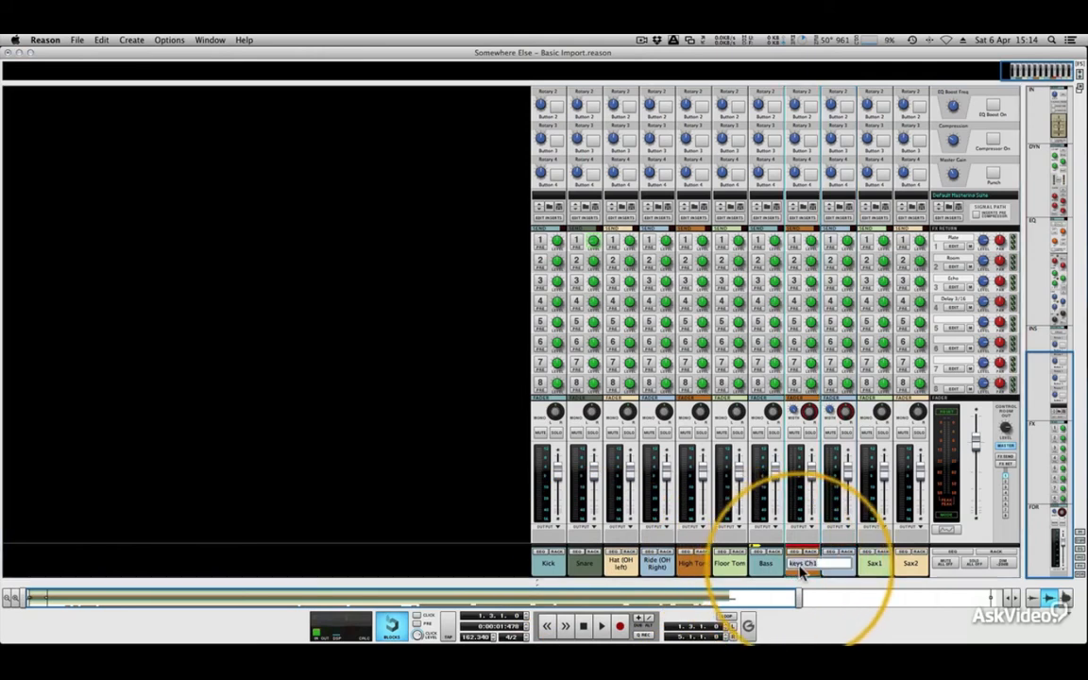
type("Piano")
key("Return")
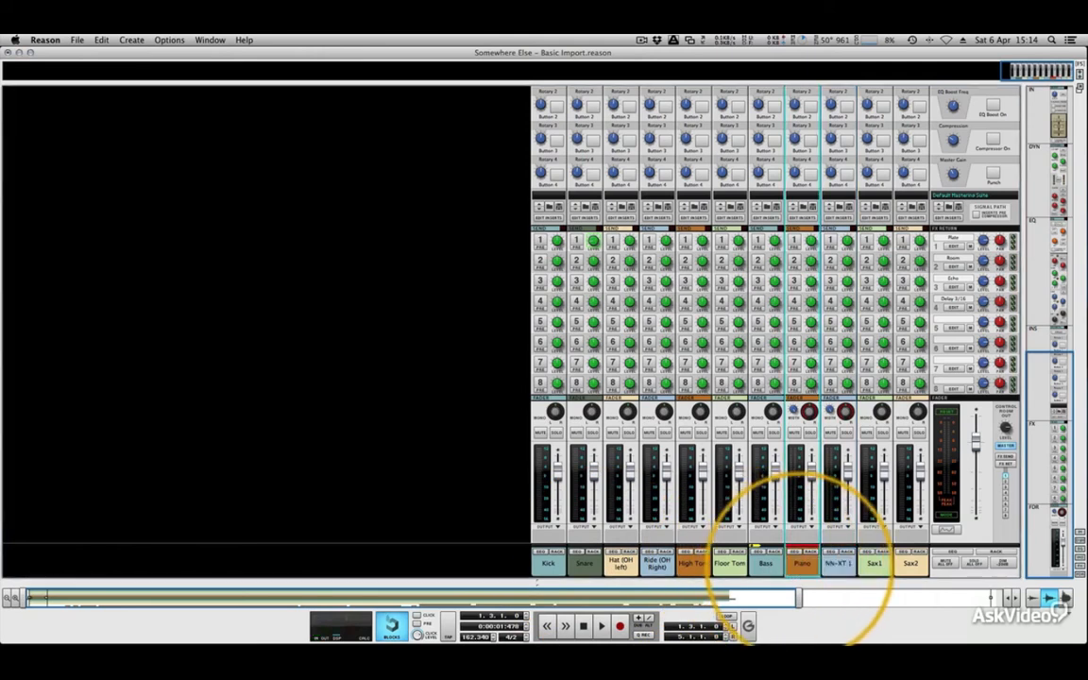
double_click(835, 565)
type("Strings")
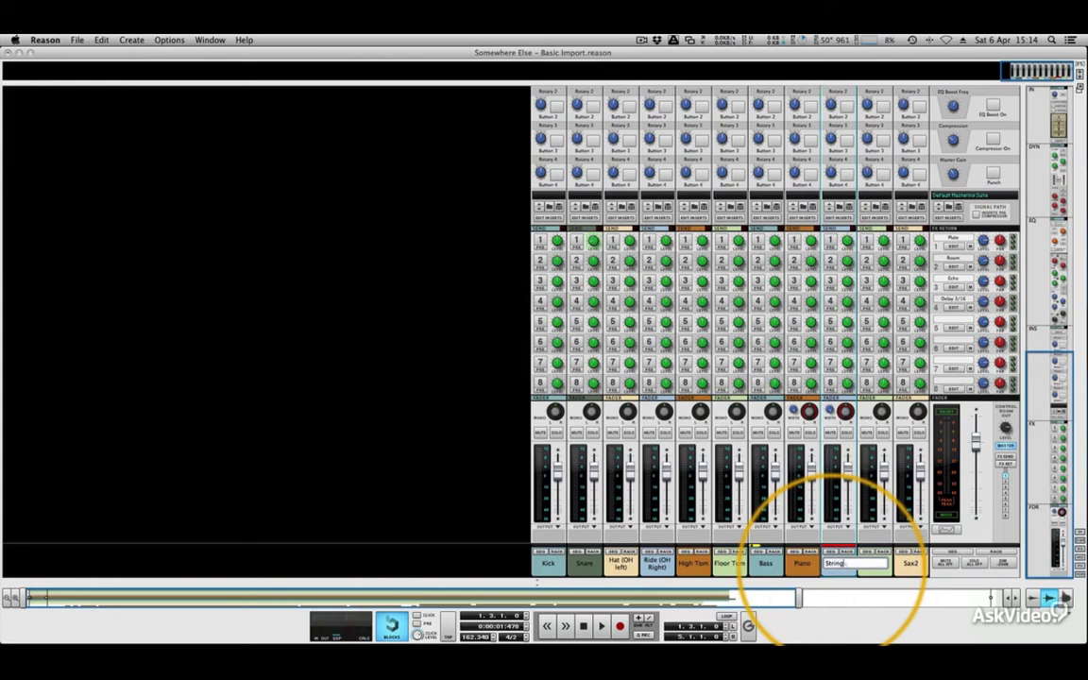
key("Return")
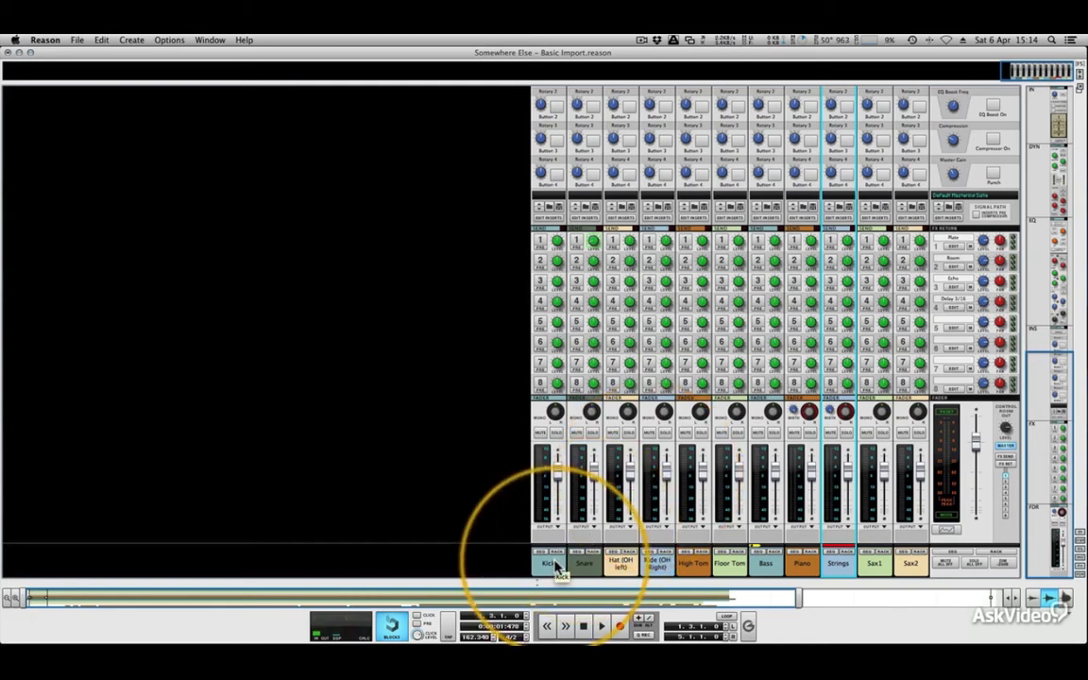
Set the track color of the six drum channels, Kick through Floor Tom, to Red.
left_click_drag(556, 565, 659, 575)
left_click(659, 574, "shift")
left_click(696, 573, "shift")
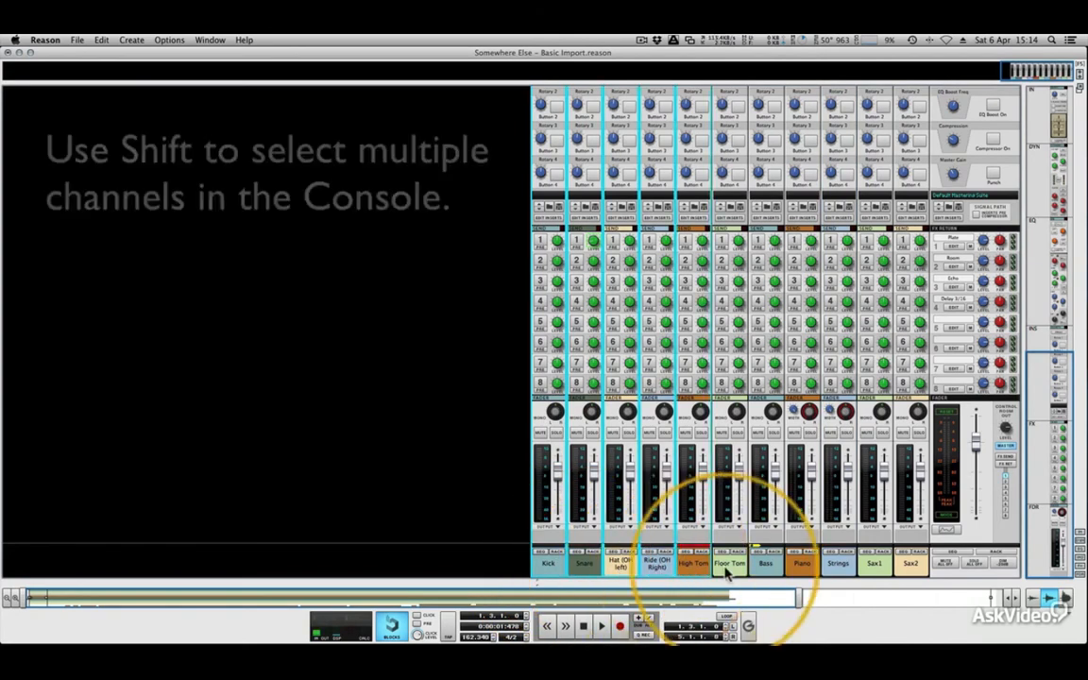
left_click(727, 573, "shift")
right_click(622, 565)
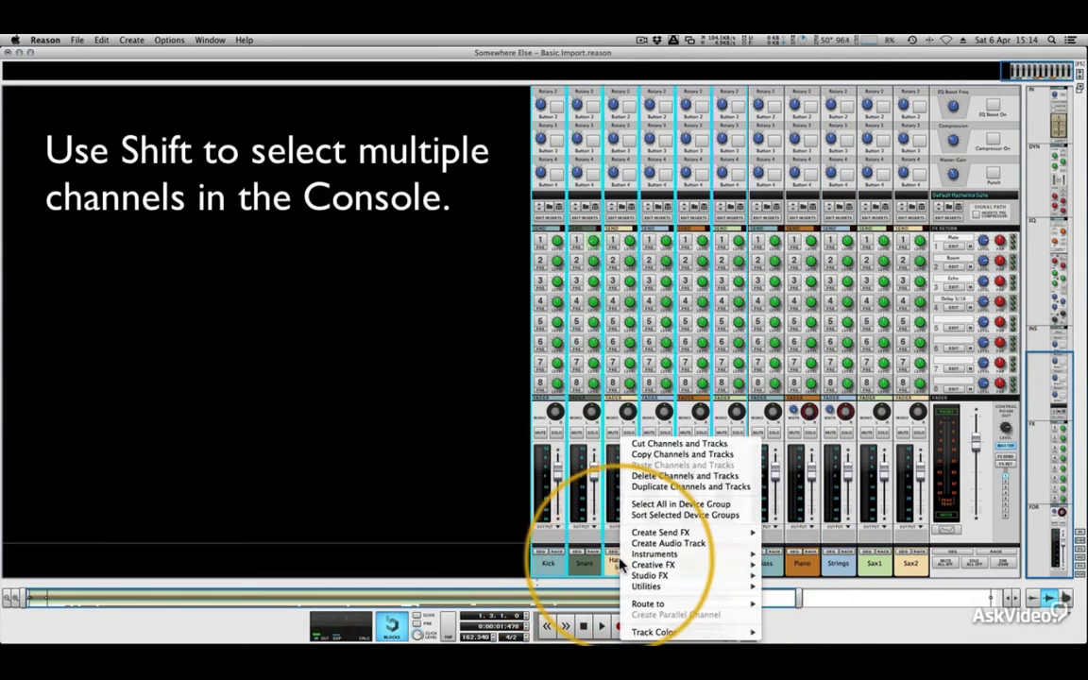
left_click(452, 235)
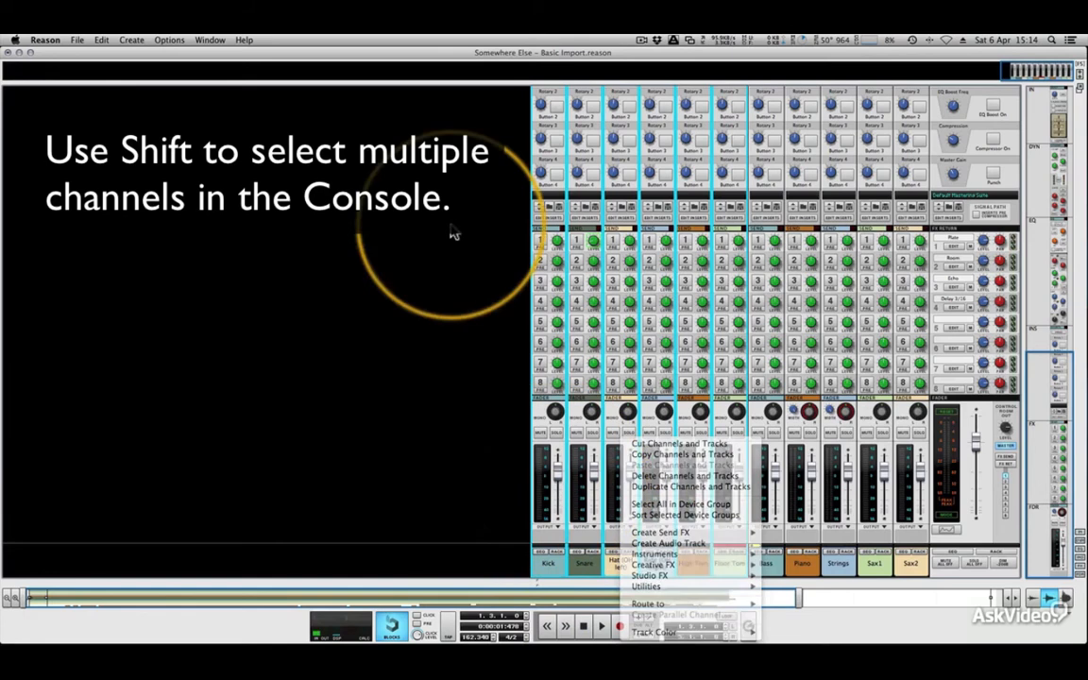
right_click(553, 126)
mouse_move(605, 313)
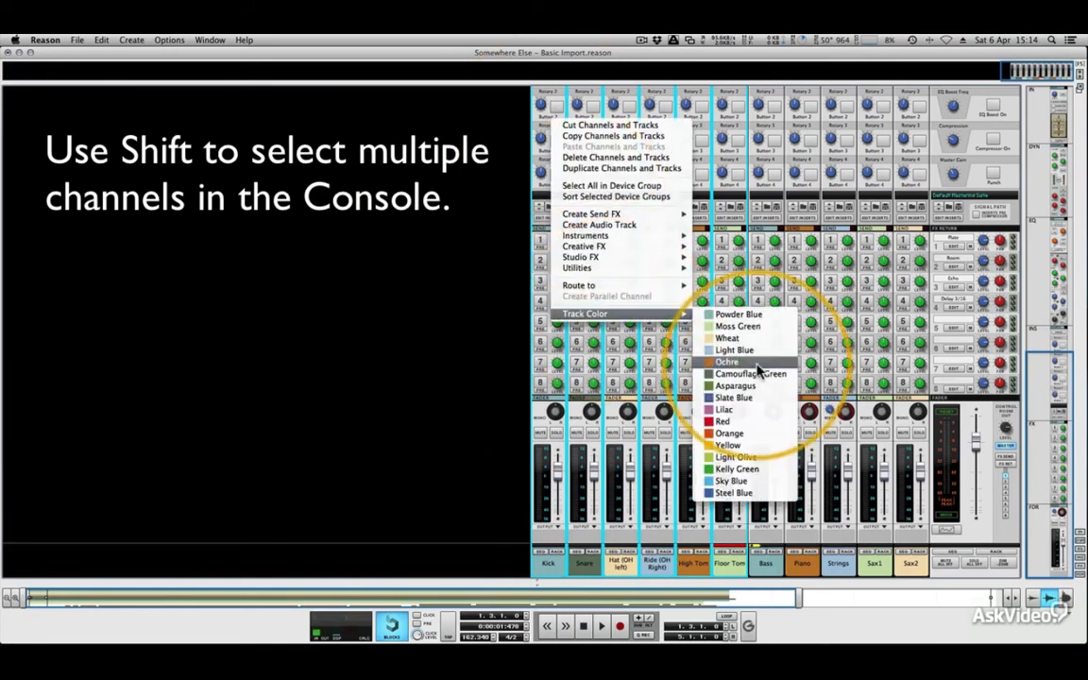
left_click(741, 422)
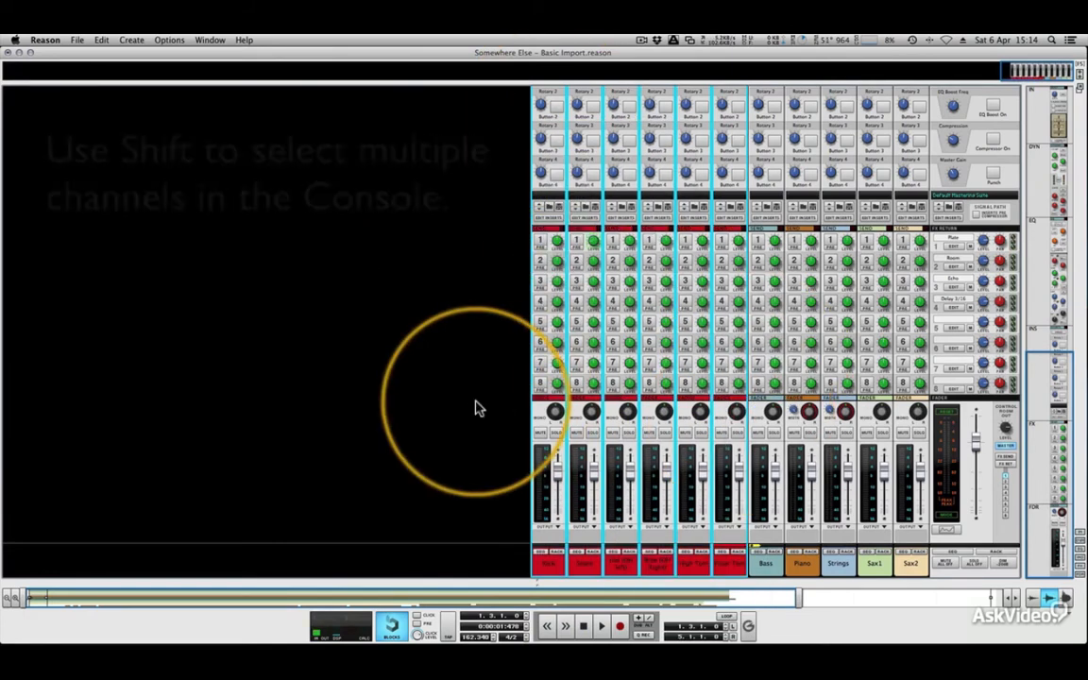
Set the Bass channel's track color to Steel Blue.
right_click(756, 134)
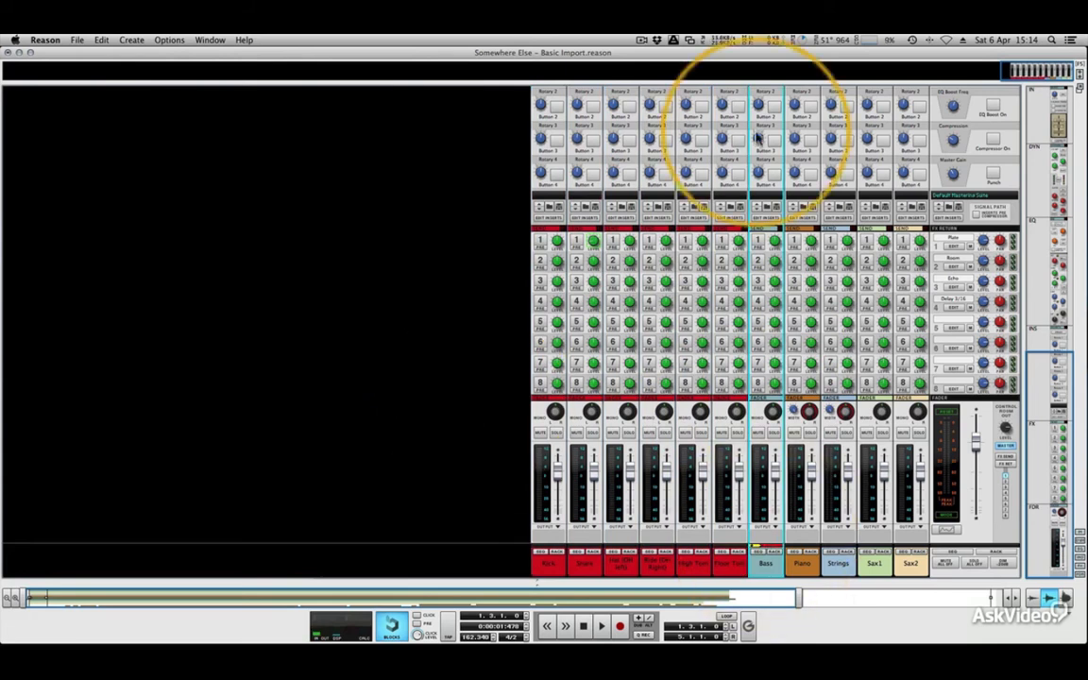
mouse_move(831, 403)
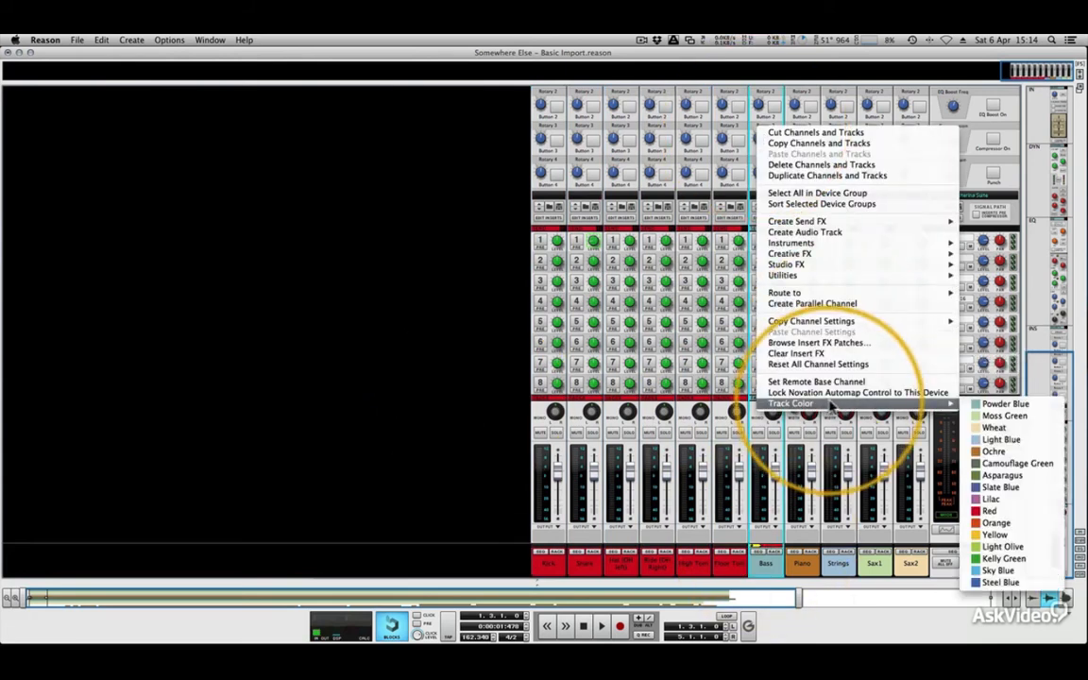
left_click(999, 583)
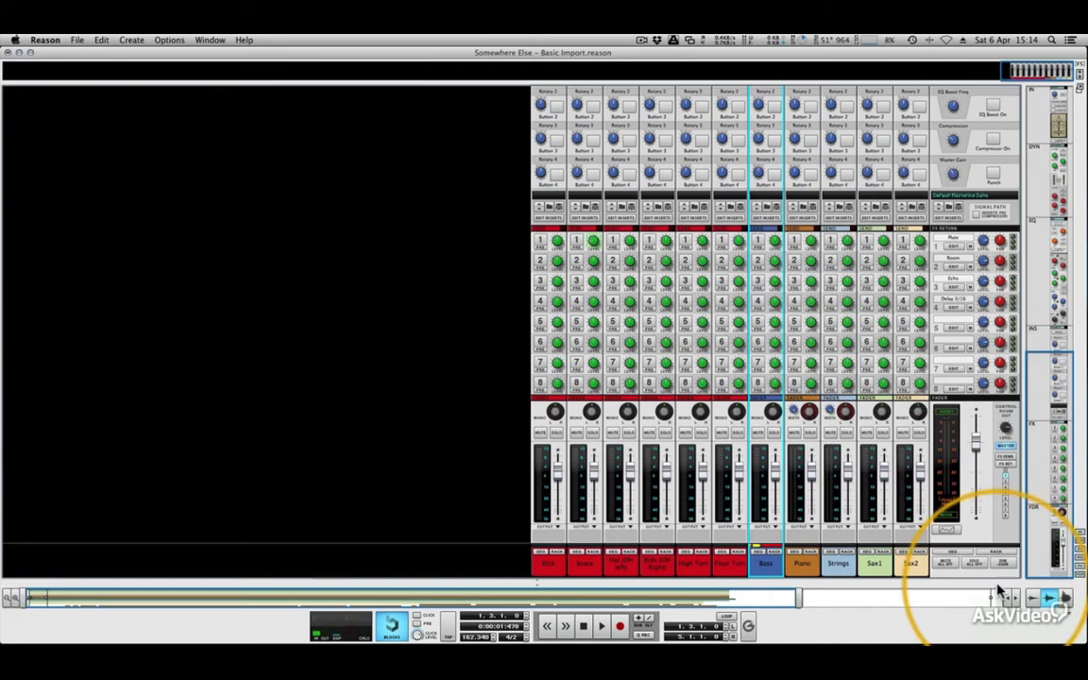
Set the track color of the Piano and Strings channels to Yellow.
left_click(802, 564)
left_click(837, 565, "shift")
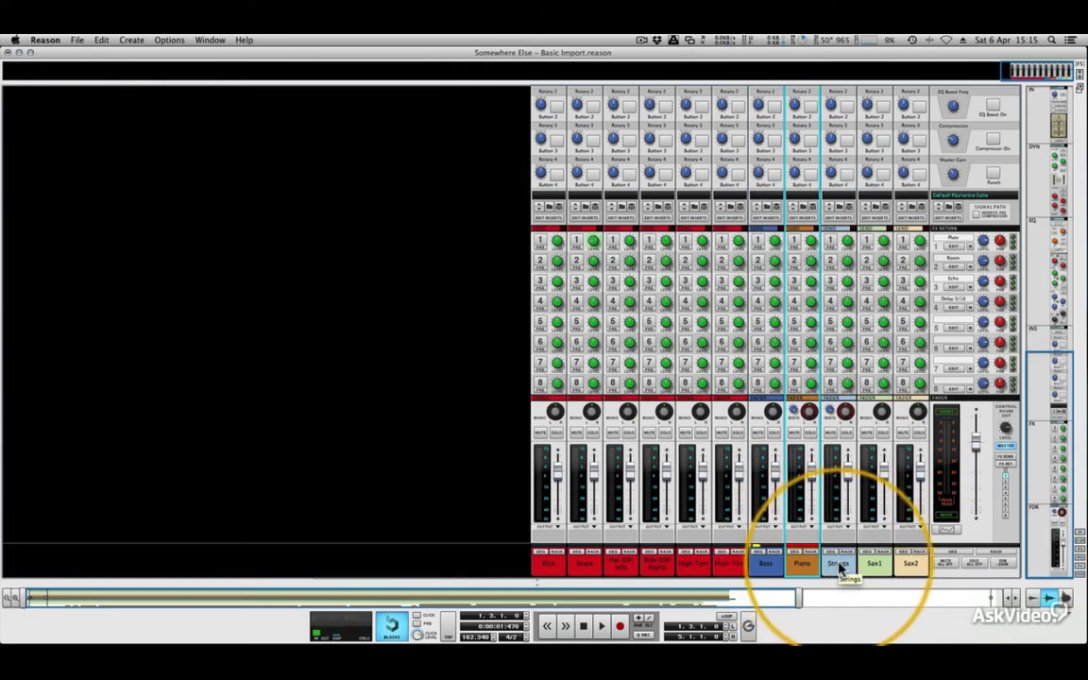
right_click(840, 565)
left_click(803, 158)
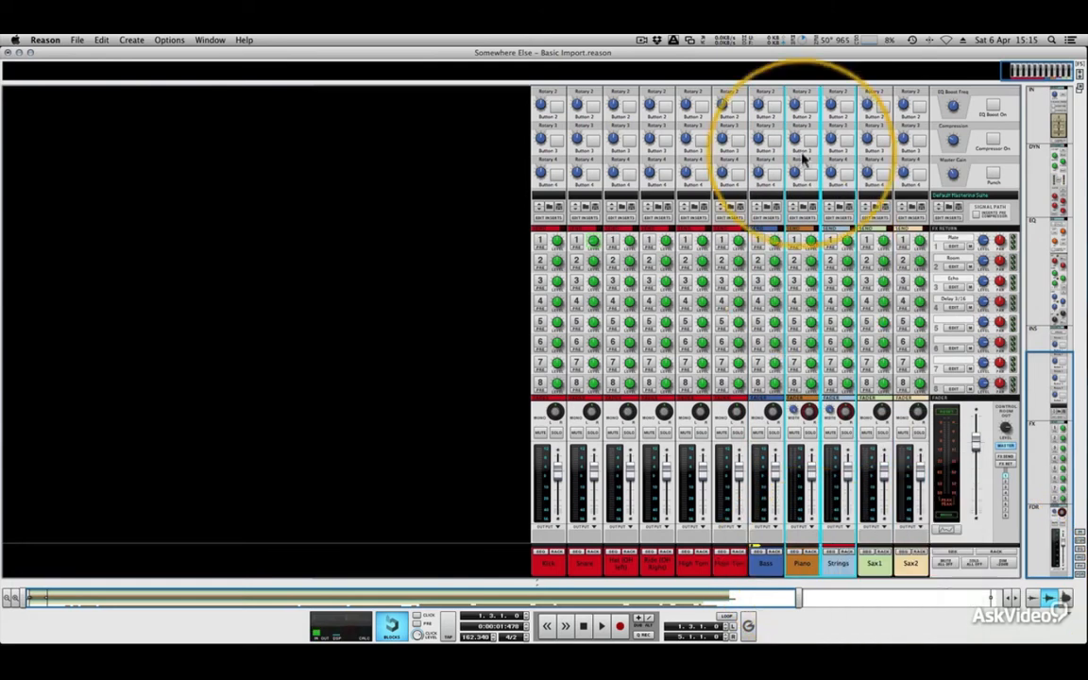
right_click(802, 150)
mouse_move(851, 346)
left_click(969, 464)
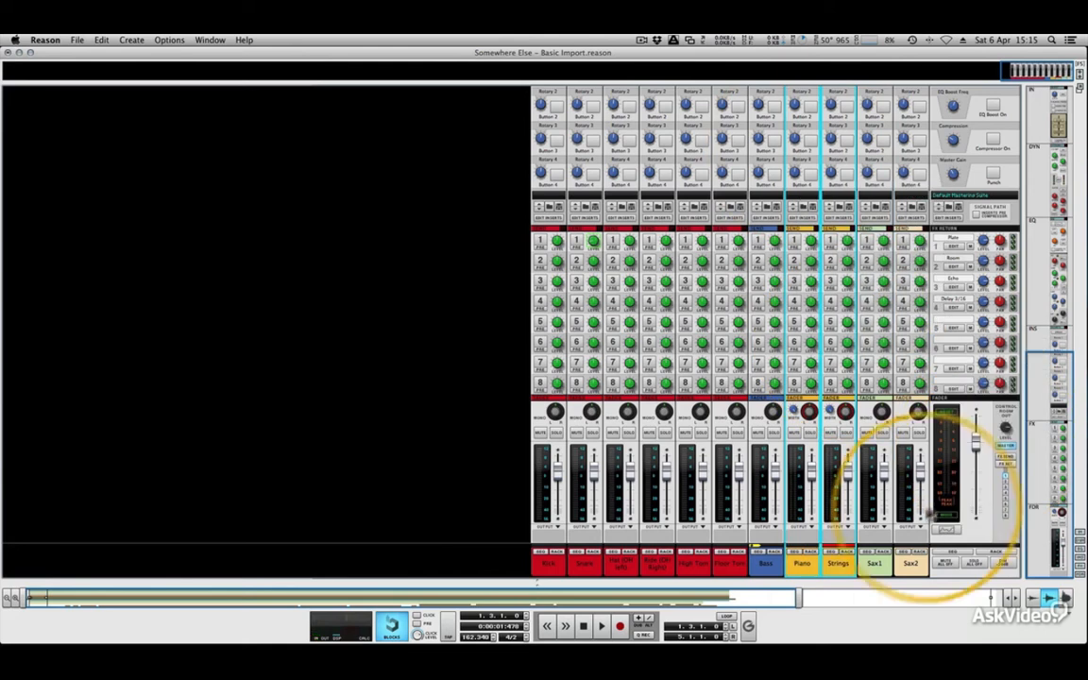
Set the track color of the Sax1 and Sax2 channels to Orange and clear the channel selection.
left_click(876, 566)
left_click(906, 569, "shift")
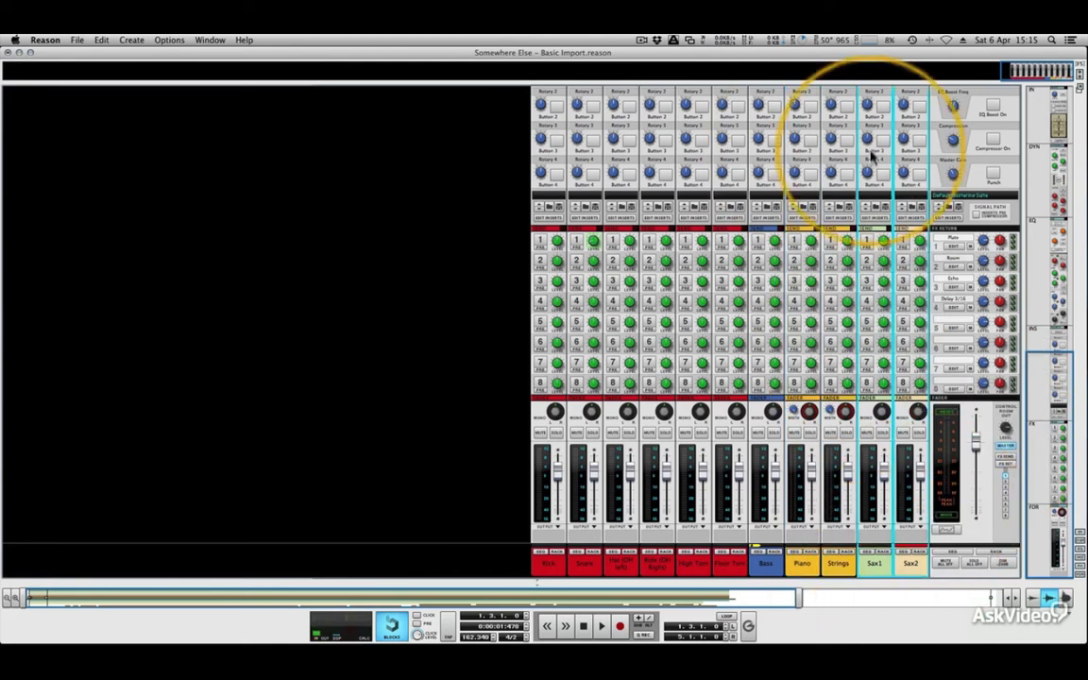
right_click(872, 156)
left_click(873, 158)
right_click(875, 162)
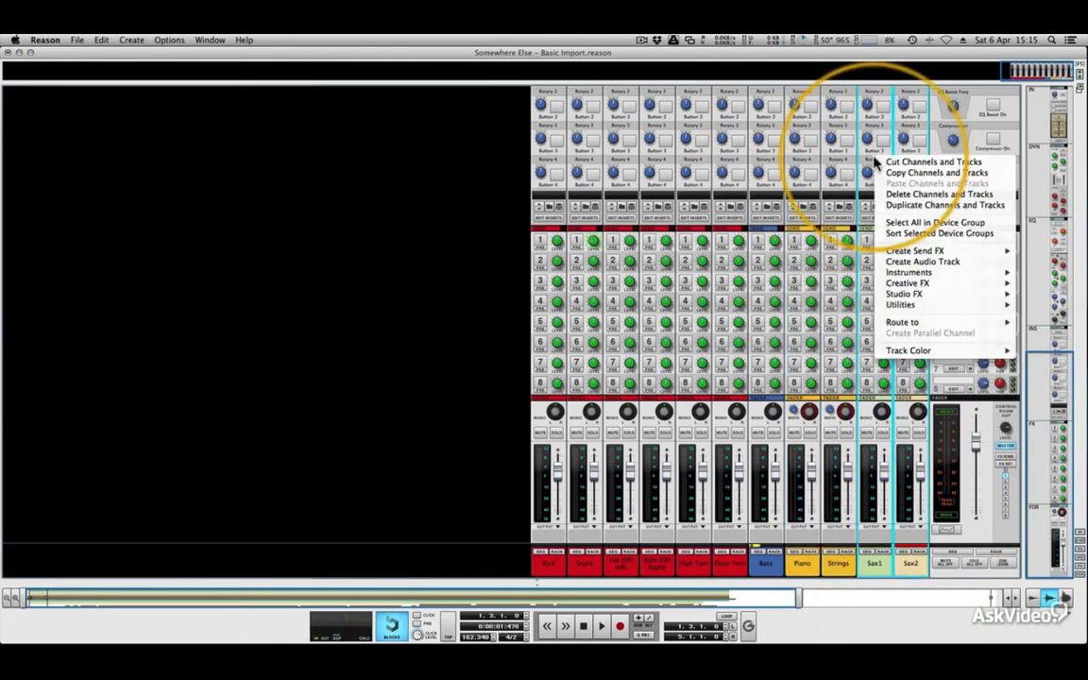
mouse_move(913, 352)
left_click(833, 471)
left_click(437, 377)
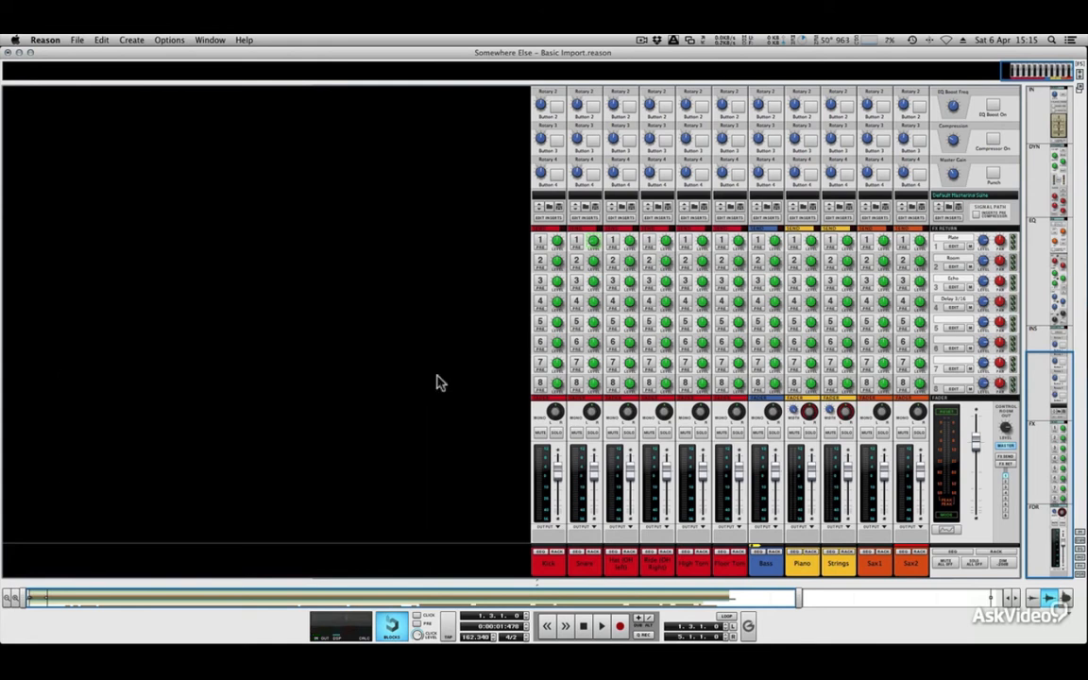
Show the sequencer and set the clip color of all drum clips, Kick through Snare with its automation clip, to Red.
key("F7")
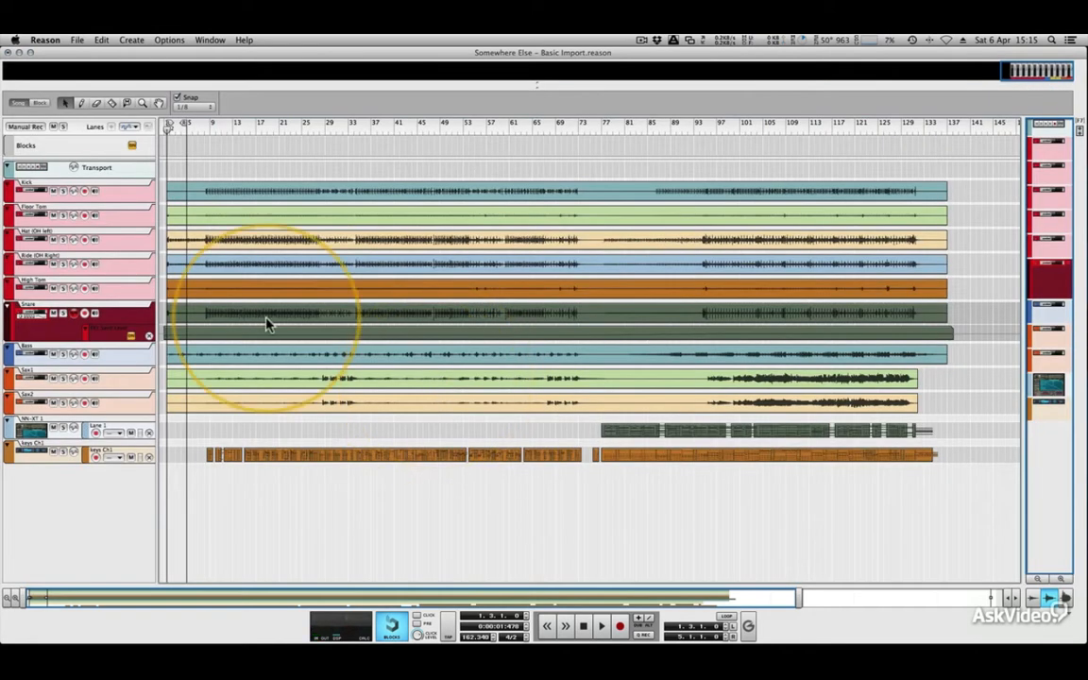
left_click_drag(257, 163, 318, 336)
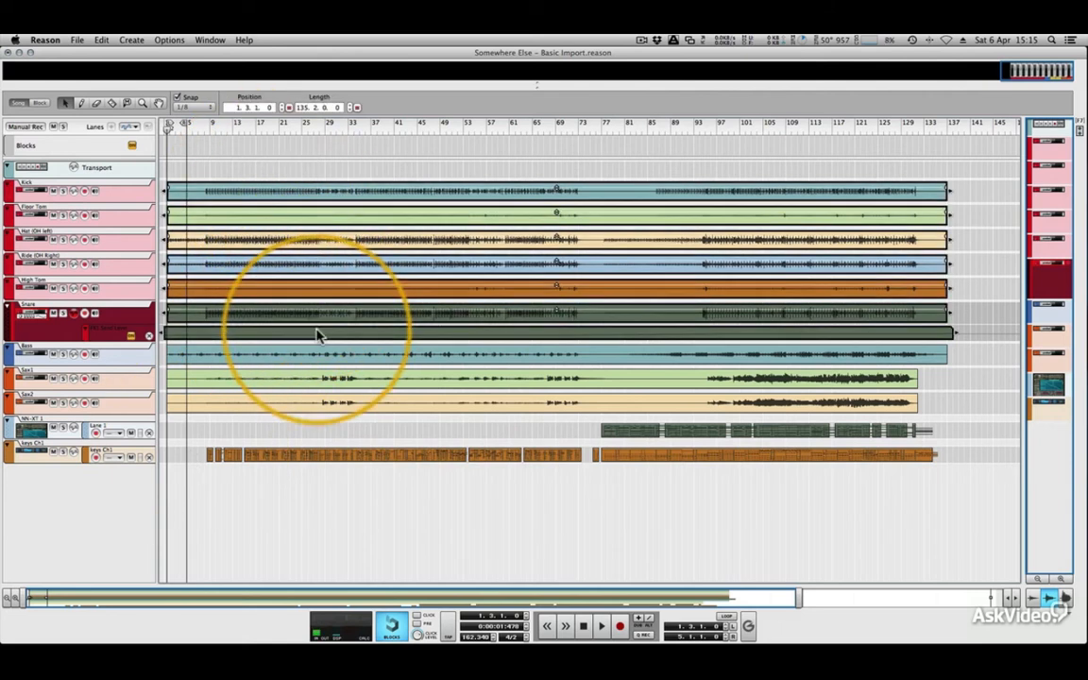
right_click(312, 297)
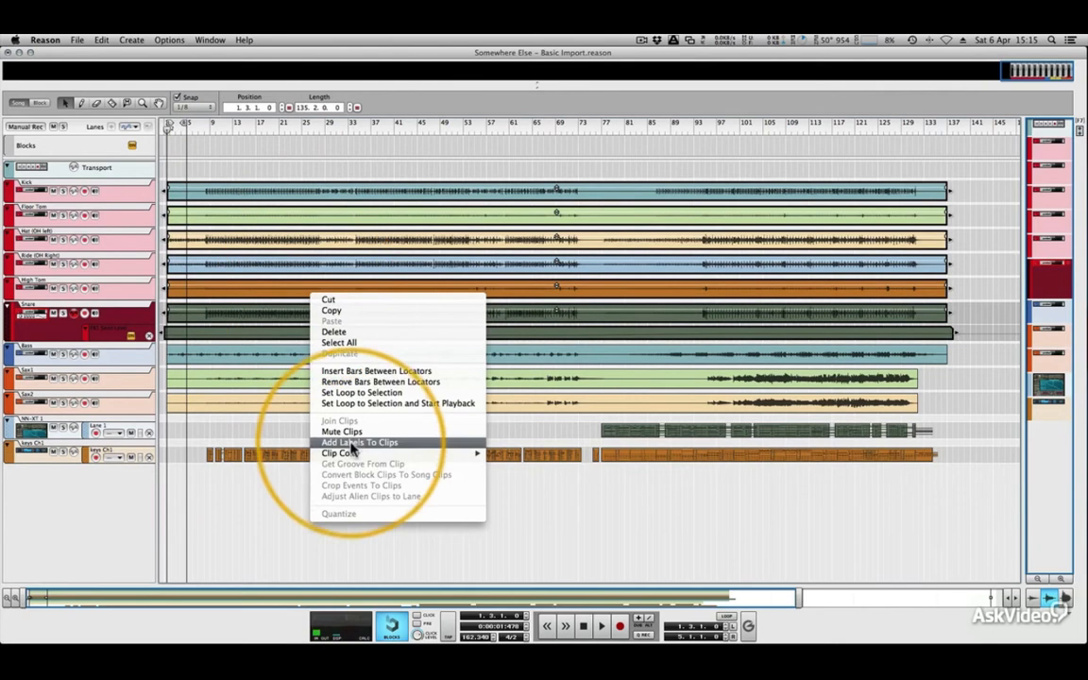
mouse_move(353, 454)
left_click(519, 560)
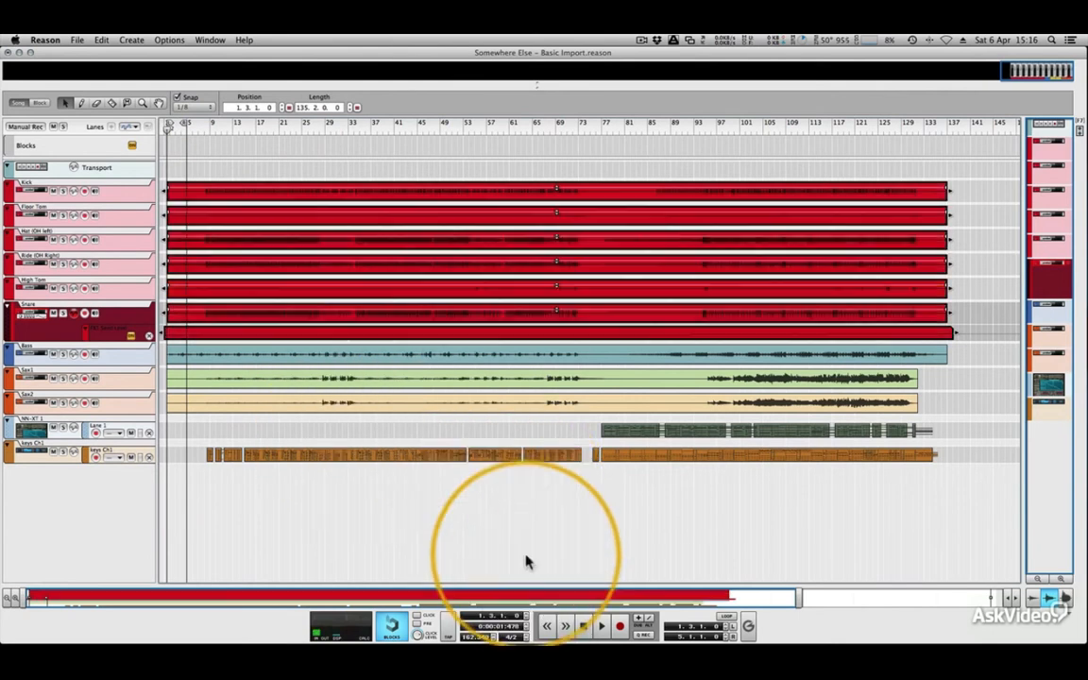
Set the clip color of the Bass clip in the sequencer to Steel Blue.
left_click(472, 355)
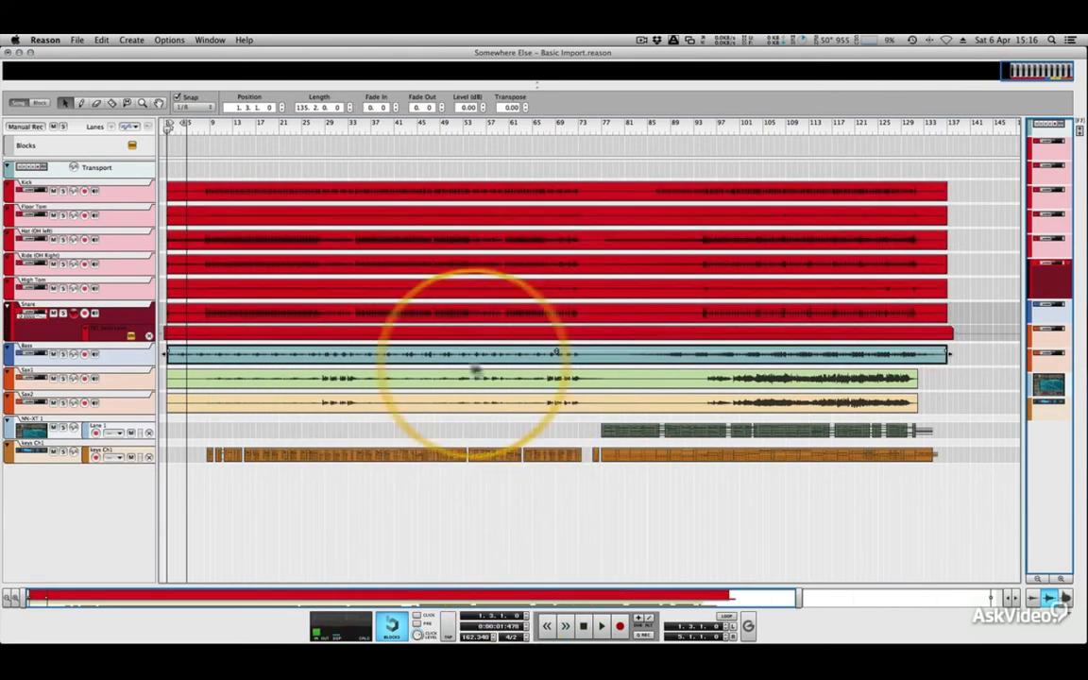
right_click(413, 357)
mouse_move(529, 544)
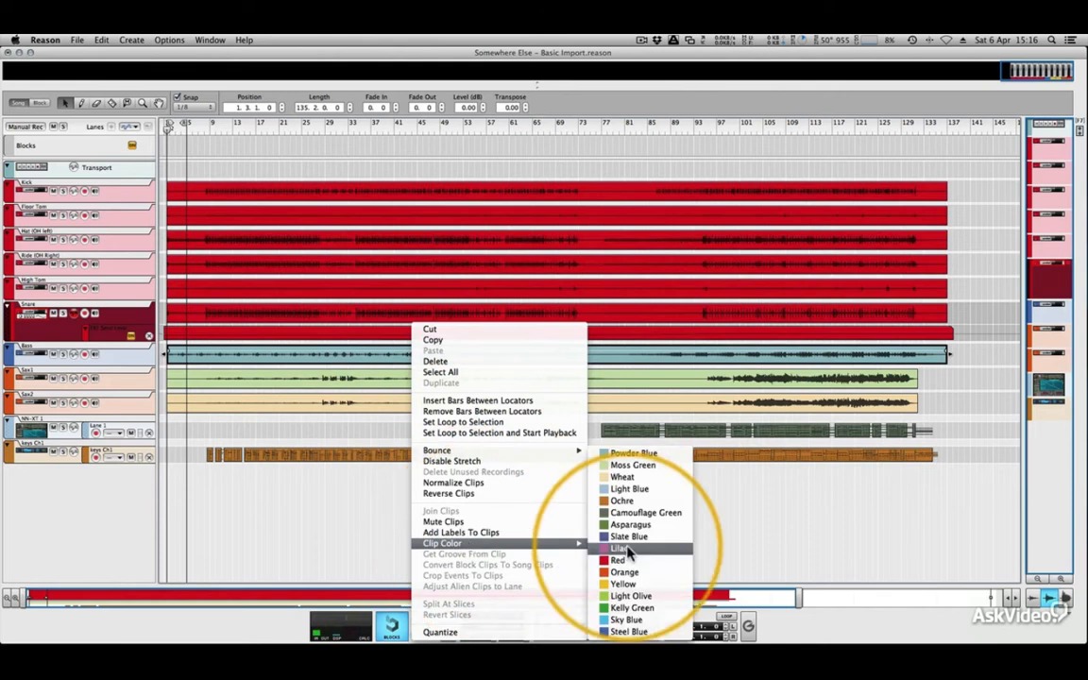
left_click(642, 631)
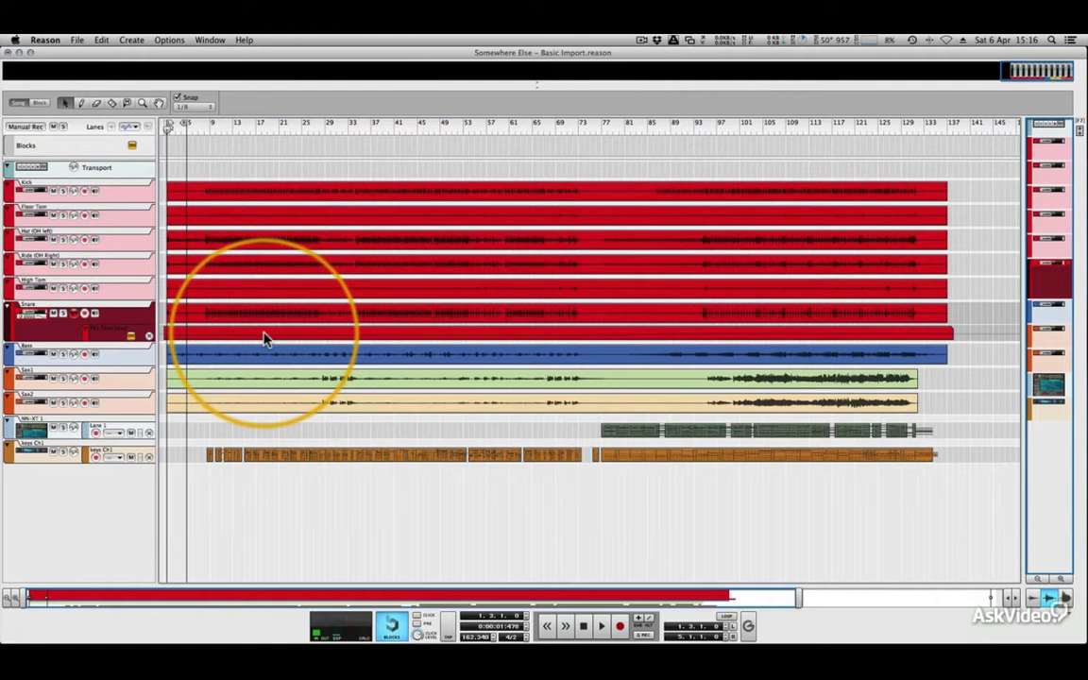
Show the main mixer and look at the commands for saving the song.
key("F5")
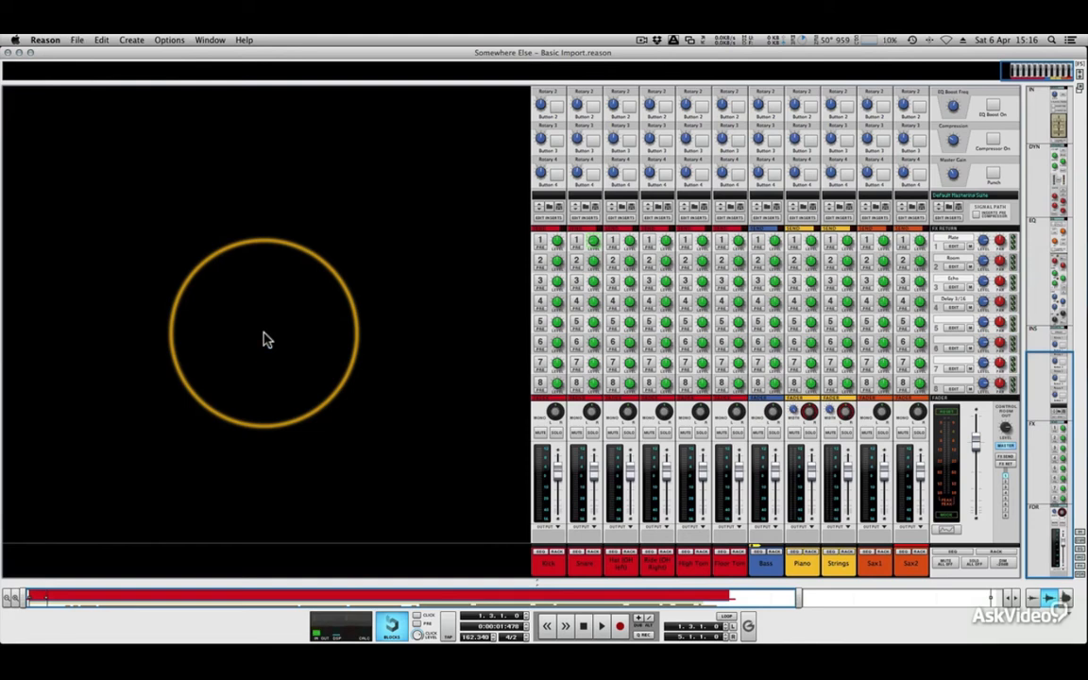
left_click(78, 40)
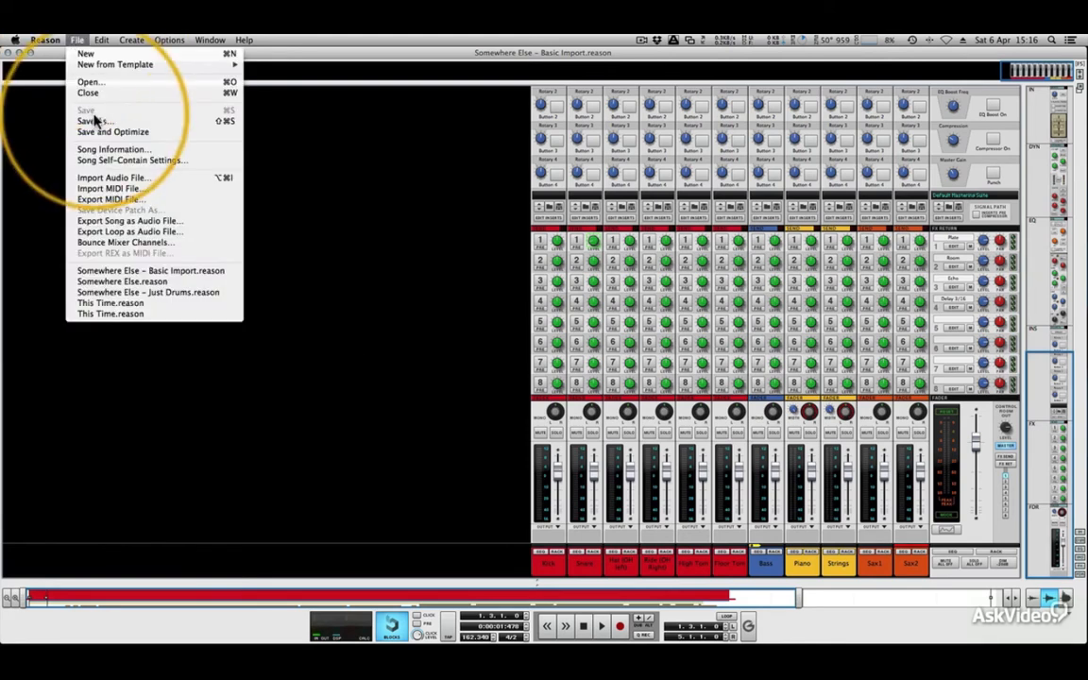
left_click(360, 121)
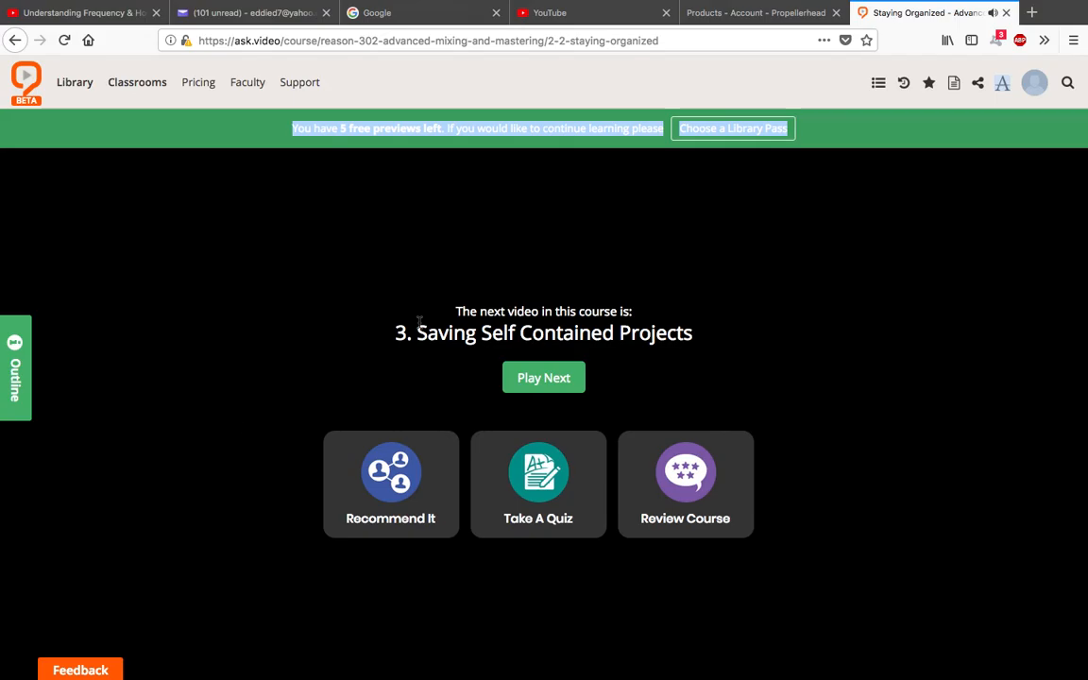
Play the next course video, Saving Self Contained Projects, in full screen.
left_click(560, 378)
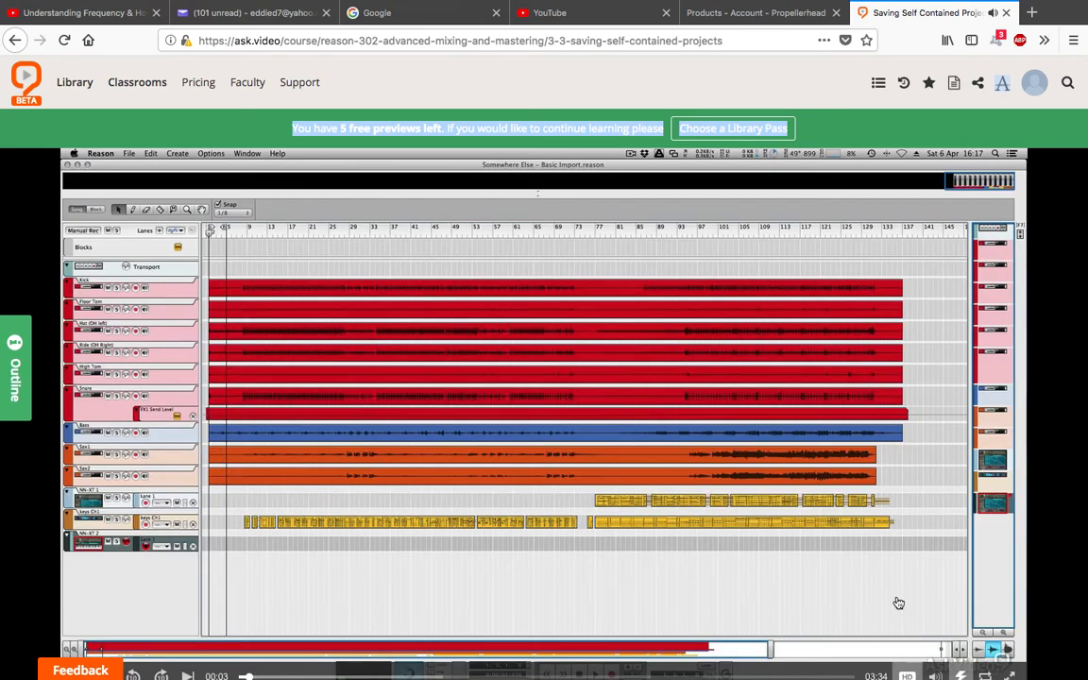
mouse_move(935, 676)
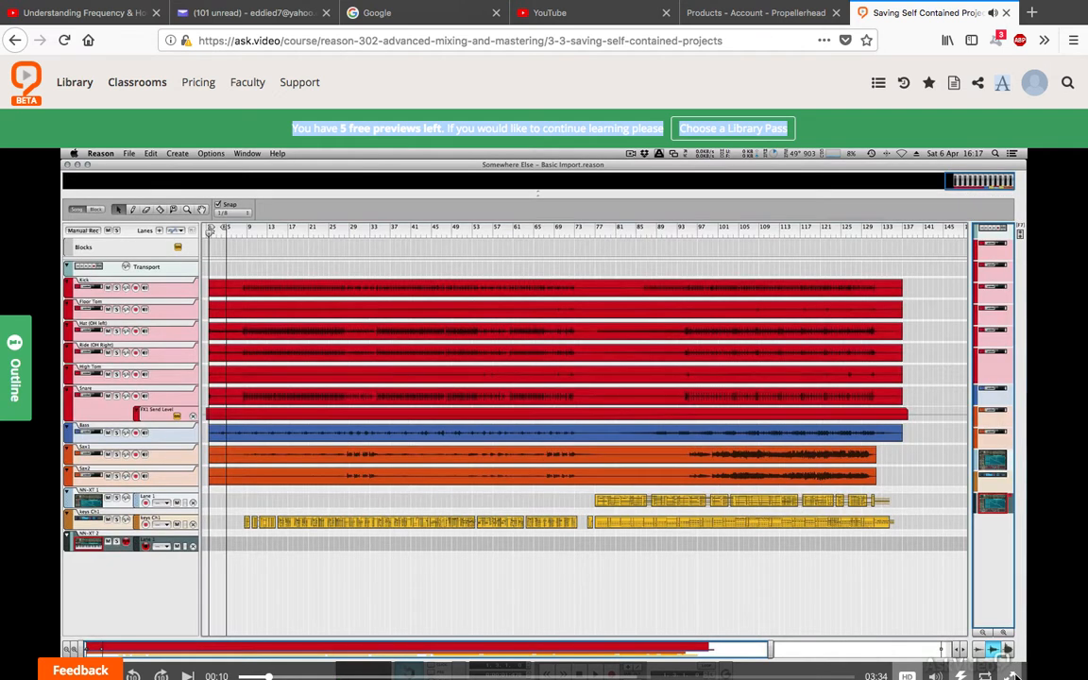
left_click(1013, 674)
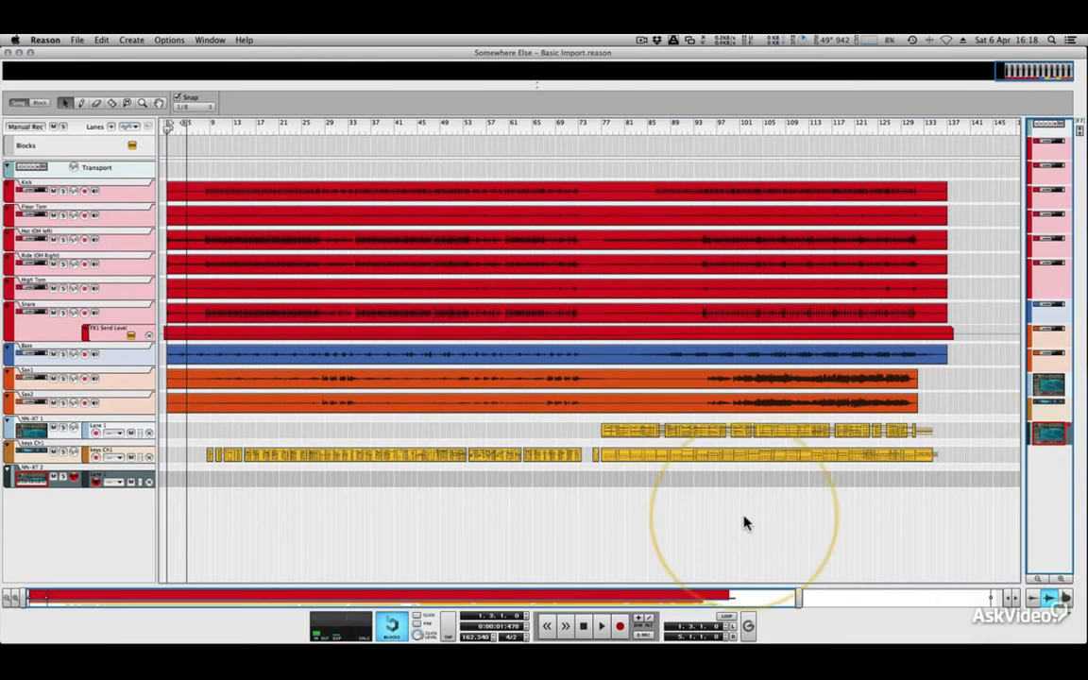
Save the song to the Desktop as a new Reason song file named Somewhere Else - Basic Importv2.
left_click(80, 39)
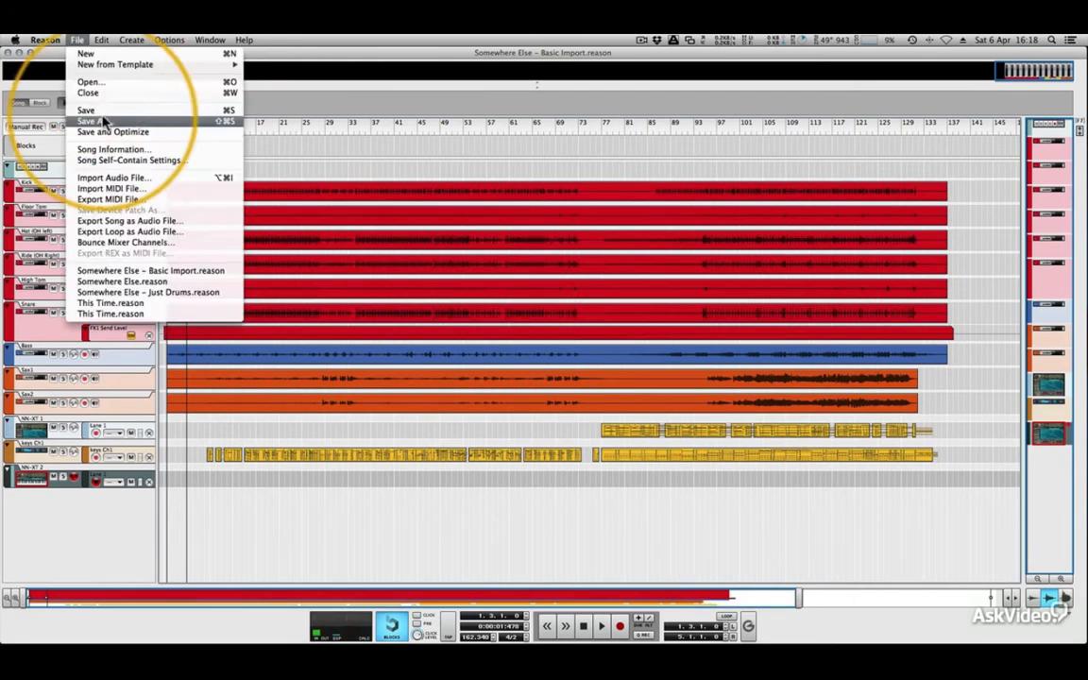
left_click(95, 110)
left_click(588, 154)
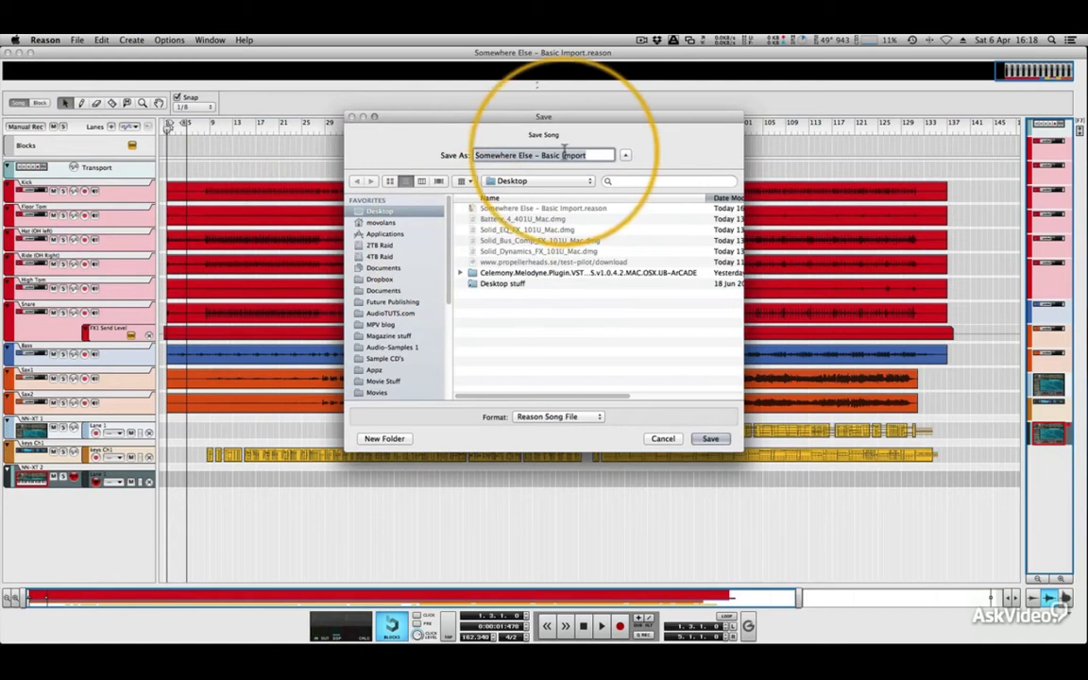
type("v2")
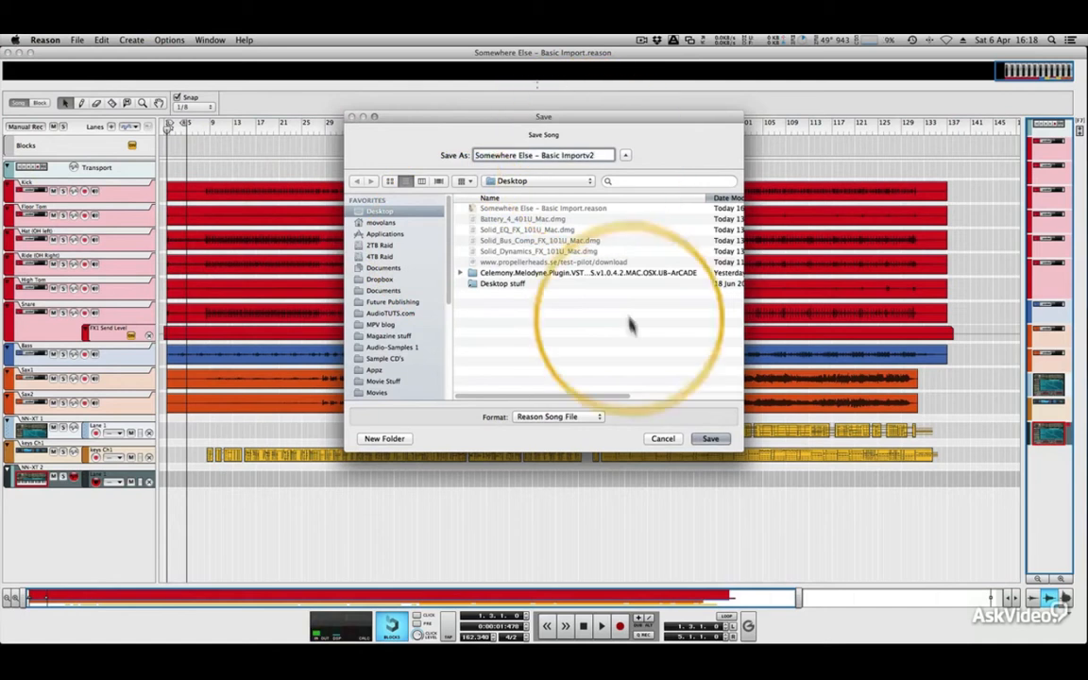
left_click(711, 438)
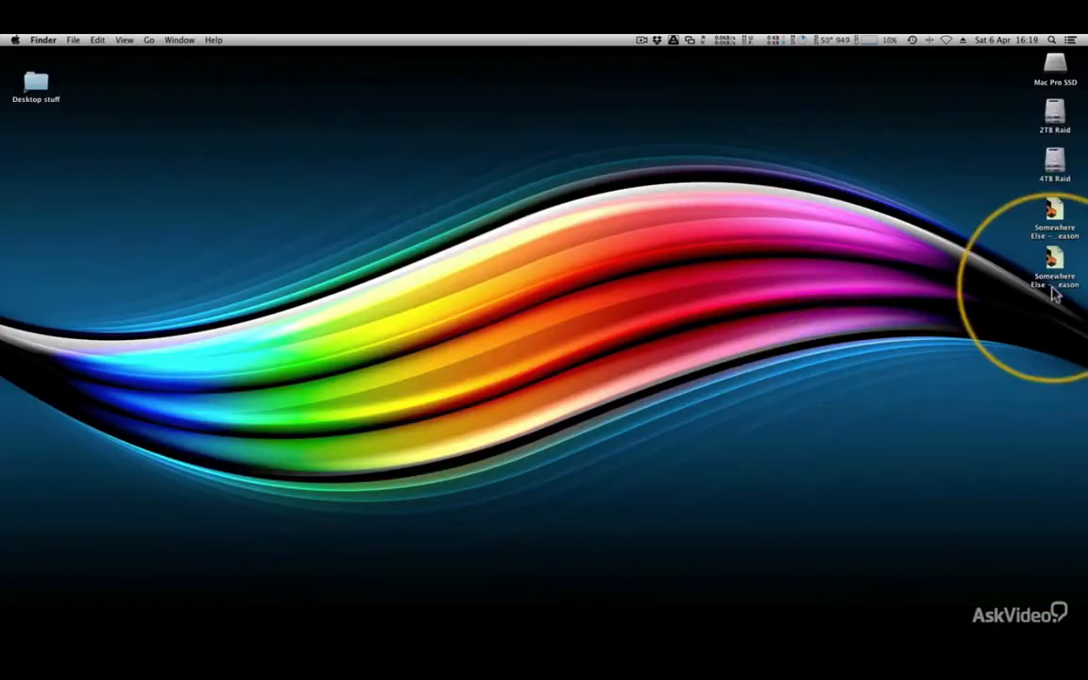
Examine the file information of the Basic Importv2 song on the desktop, close it and return to Reason.
key("super+i")
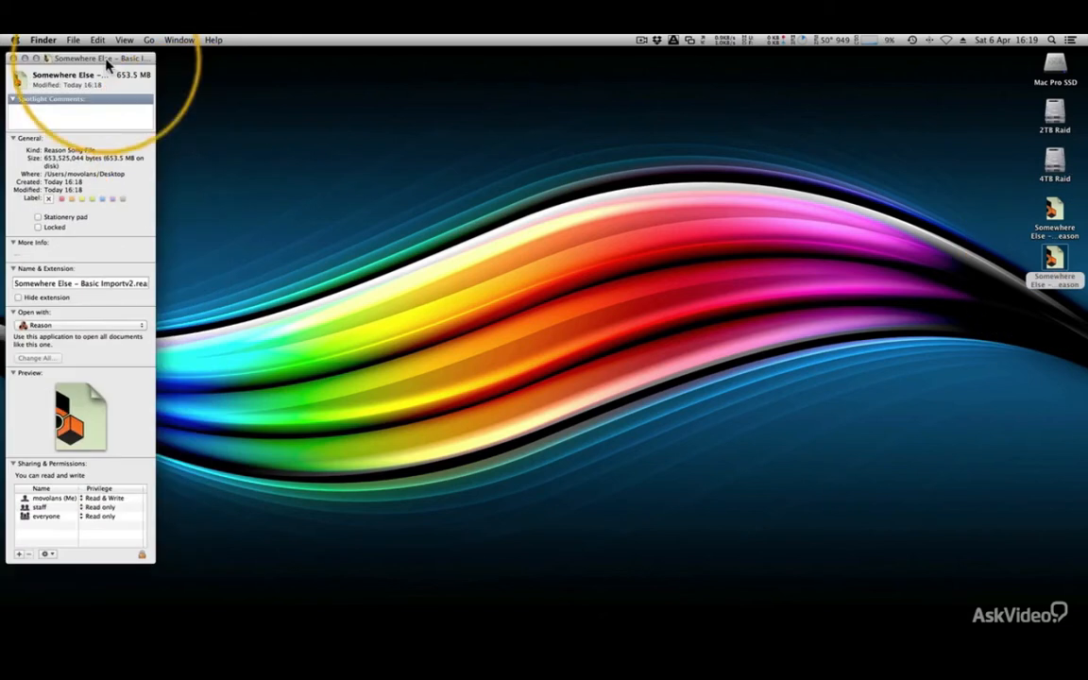
left_click_drag(94, 52, 527, 125)
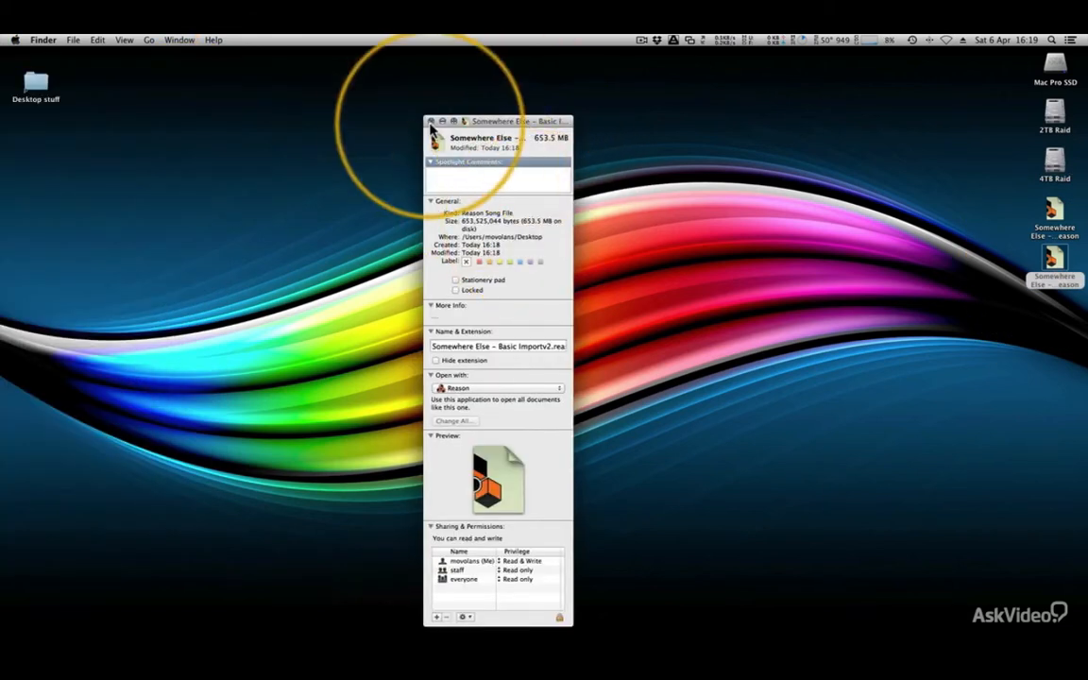
left_click(430, 122)
left_click(106, 631)
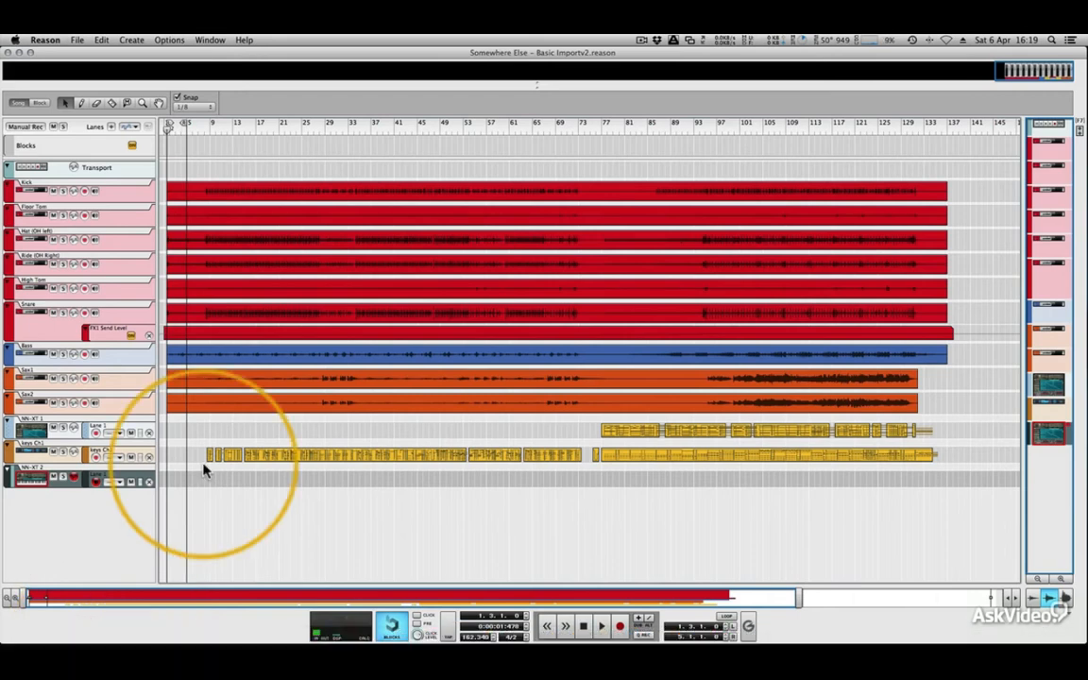
Open the Song Self-Contain Settings for the Basic Importv2 song.
left_click(210, 39)
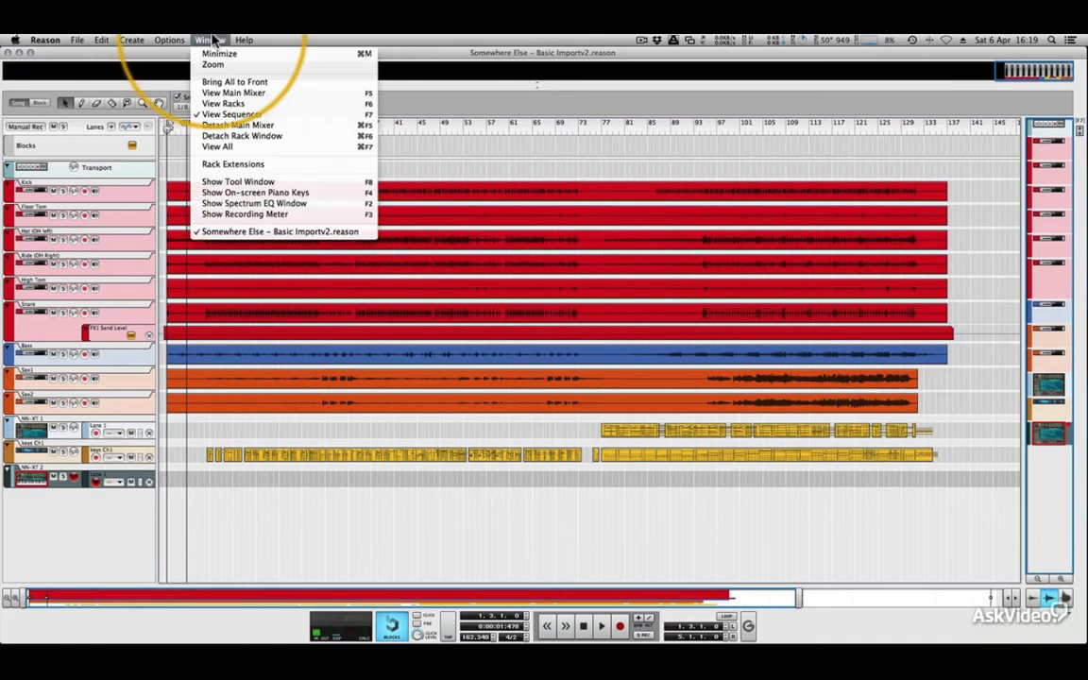
left_click(212, 39)
left_click(78, 40)
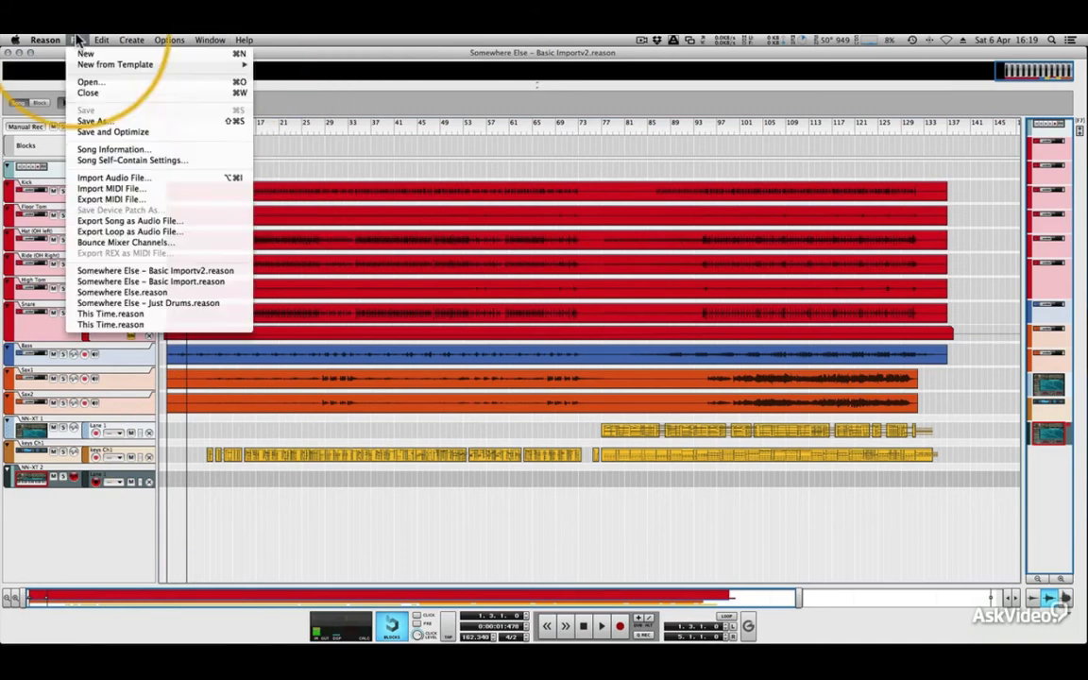
left_click(107, 160)
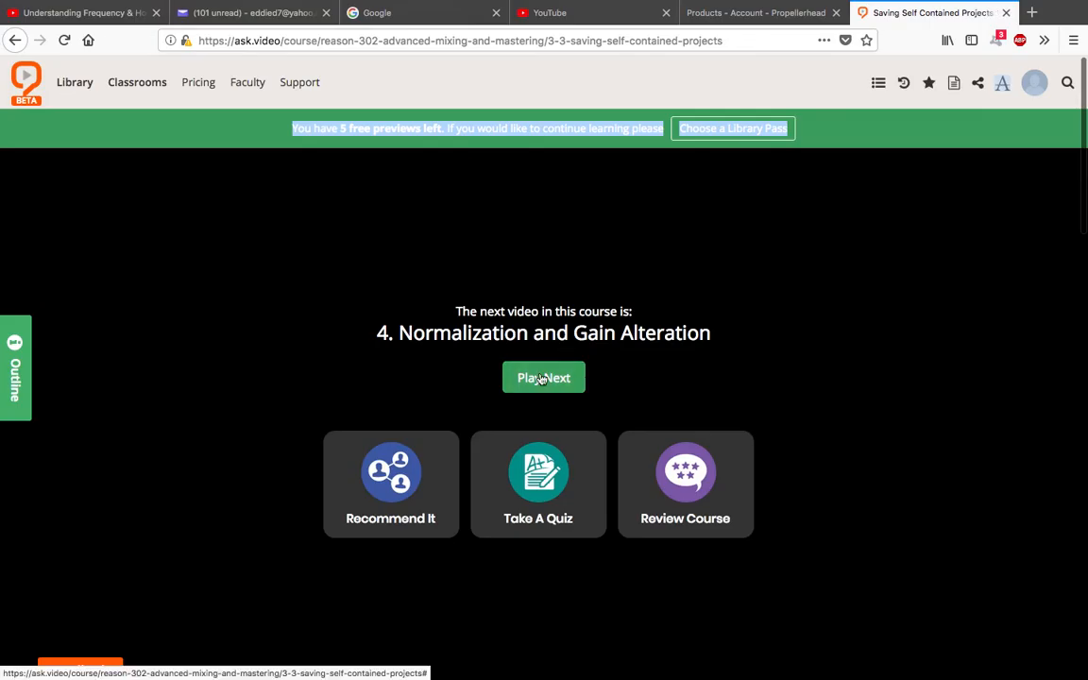
Play the next course video, Normalization and Gain Alteration, in full screen.
left_click(543, 378)
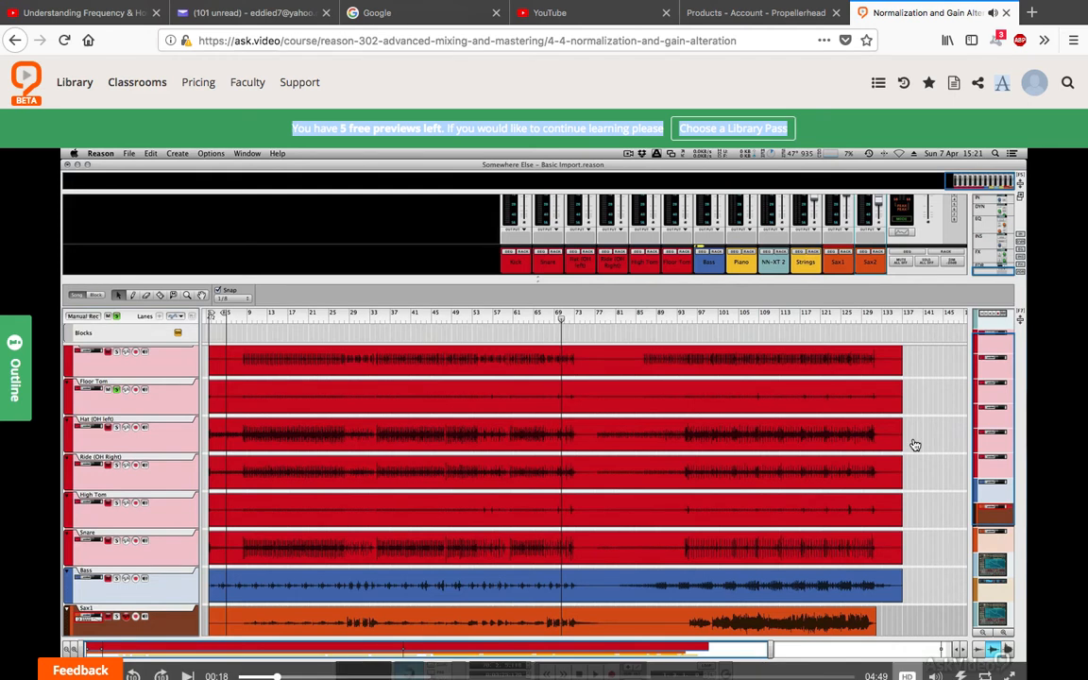
left_click(1009, 675)
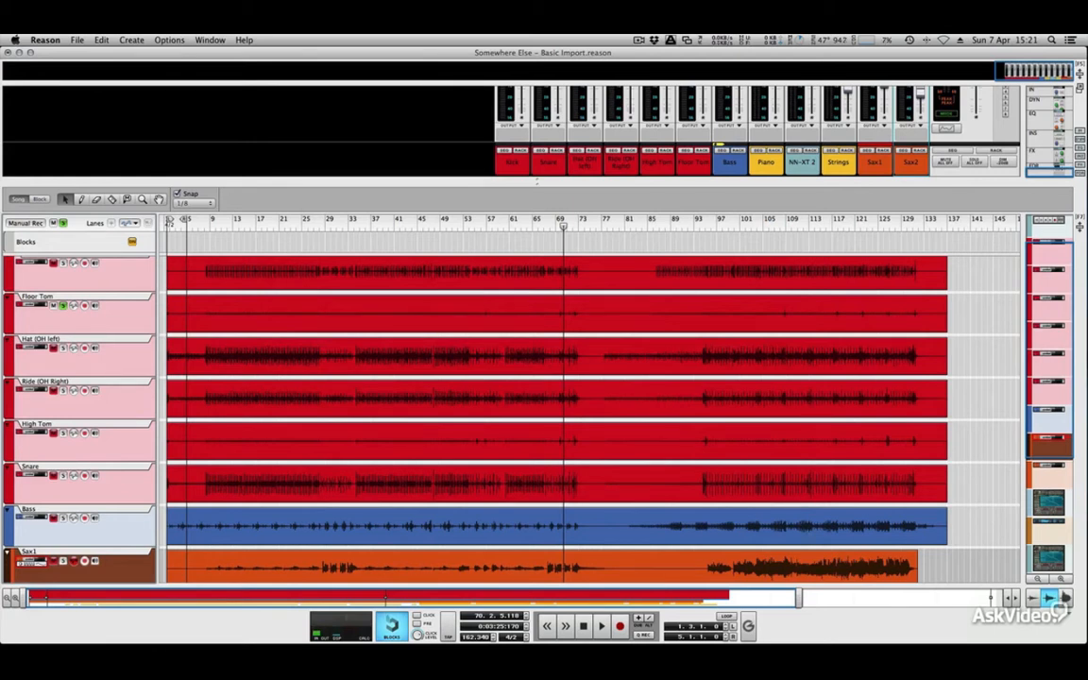
Select the Floor Tom clip and play the song from about bar 53.
scroll(789, 502, "down", 5)
scroll(788, 502, "up", 6)
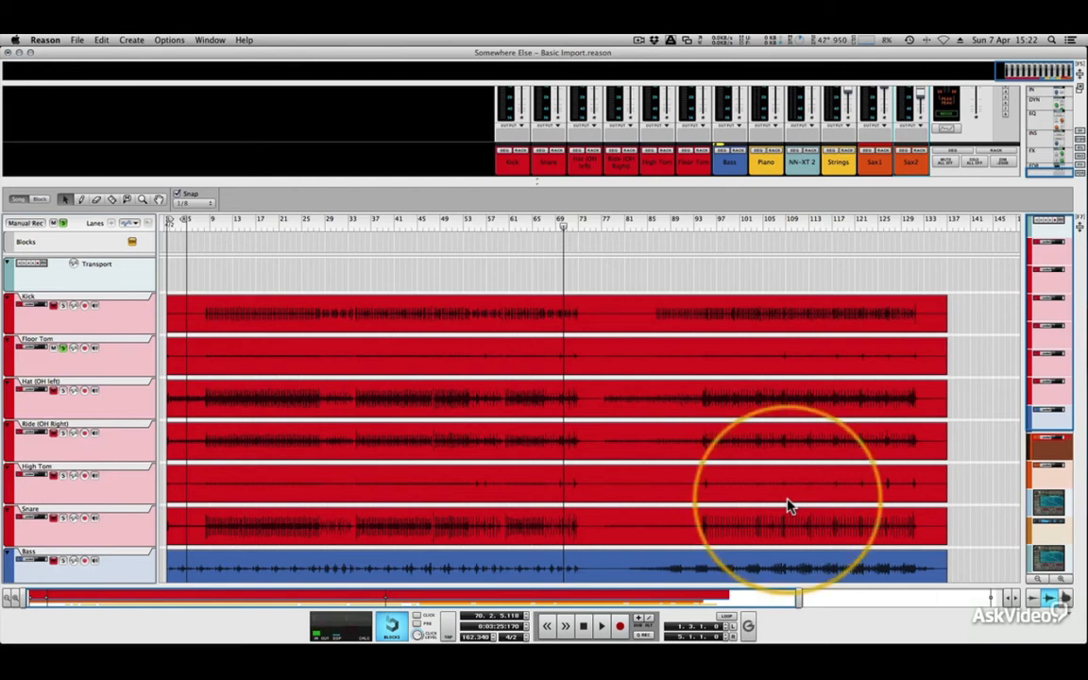
left_click(493, 357)
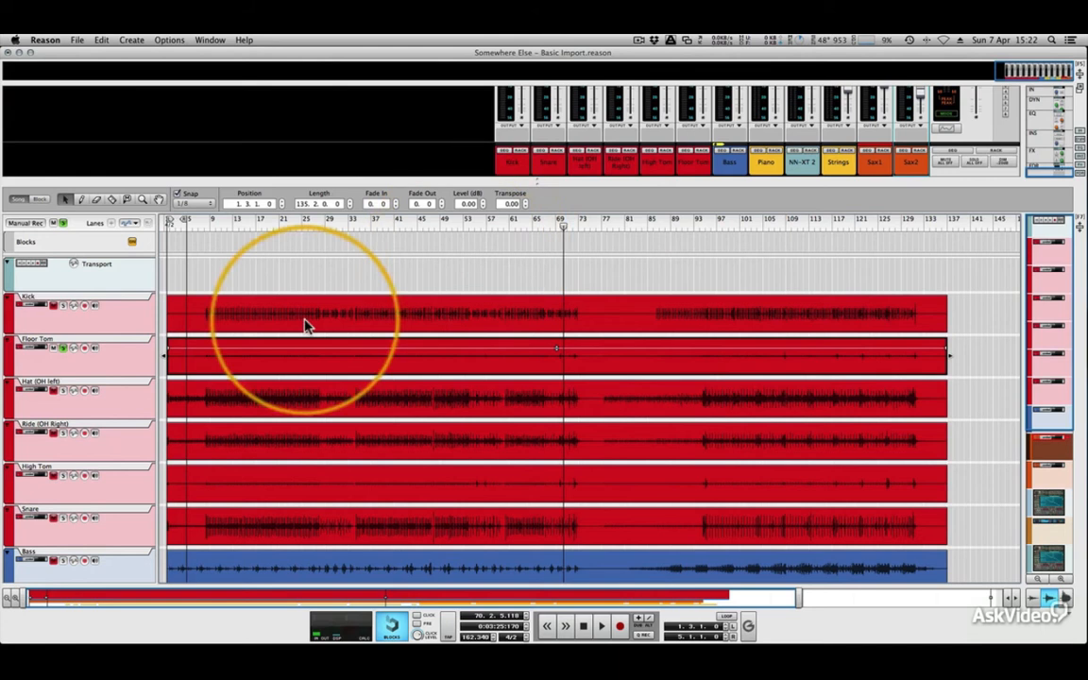
left_click(473, 225)
key("space")
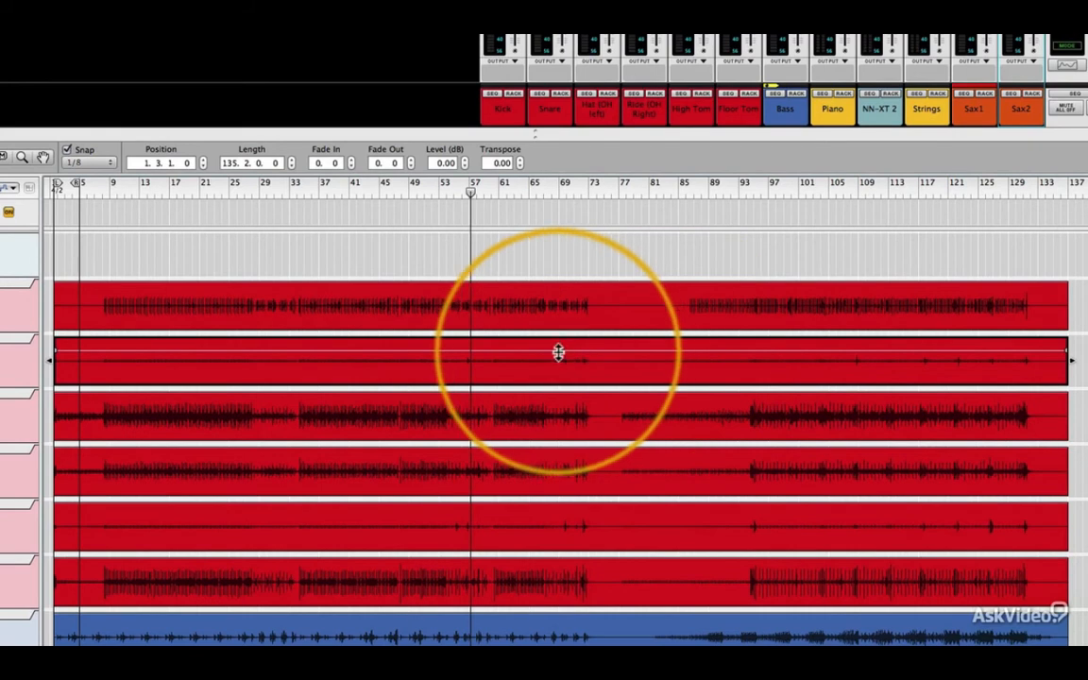
Raise the Floor Tom clip's level to about 8.06 dB and try the fade handle at its start.
left_click_drag(557, 351, 580, 307)
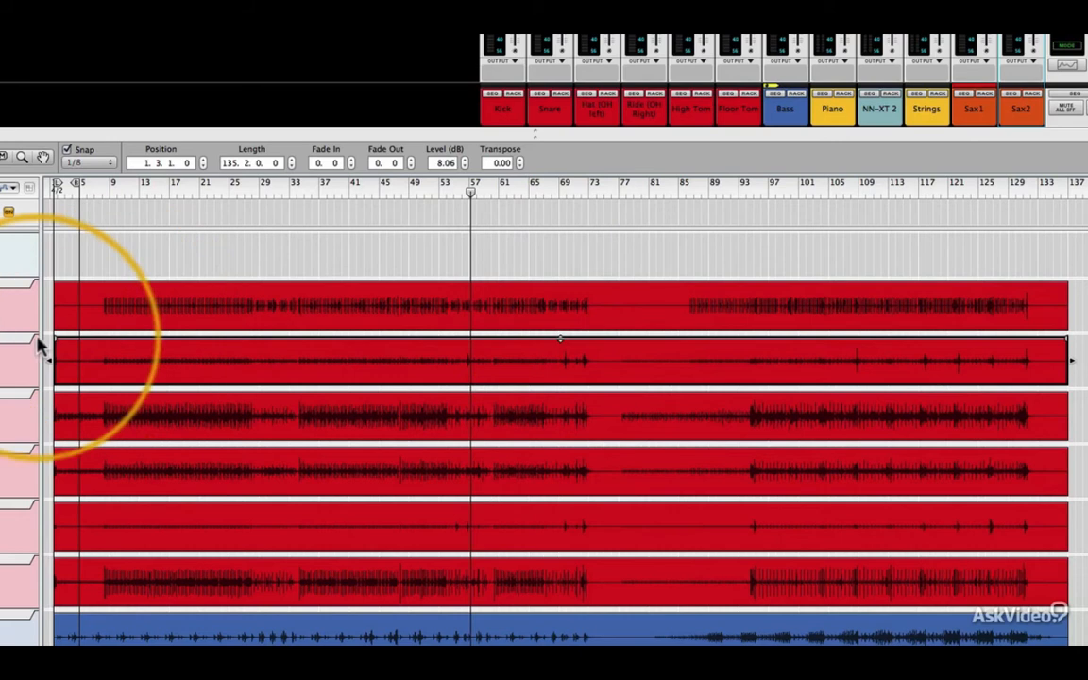
mouse_move(55, 338)
left_mouse_down()
mouse_move(279, 337)
mouse_move(114, 311)
mouse_move(49, 319)
left_mouse_up()
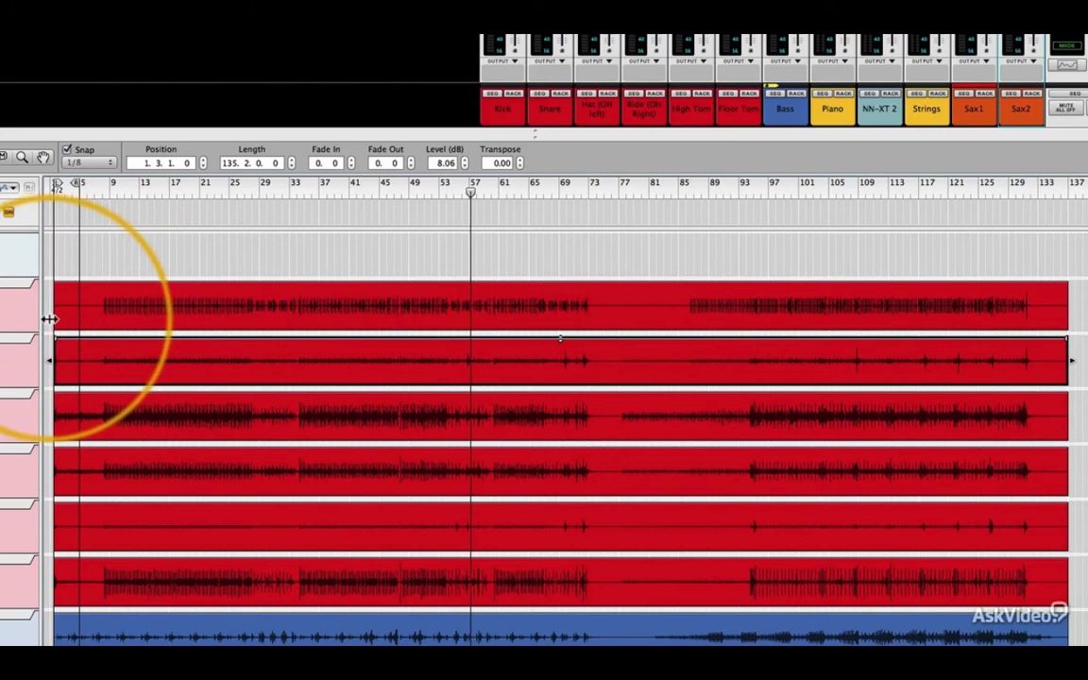
Try the fade handles at both ends of the Snare clip and lower its level to about -1.27 dB.
left_click(58, 573)
mouse_move(58, 573)
left_mouse_down()
mouse_move(264, 564)
mouse_move(133, 553)
mouse_move(269, 562)
mouse_move(162, 556)
mouse_move(161, 568)
mouse_move(54, 571)
left_mouse_up()
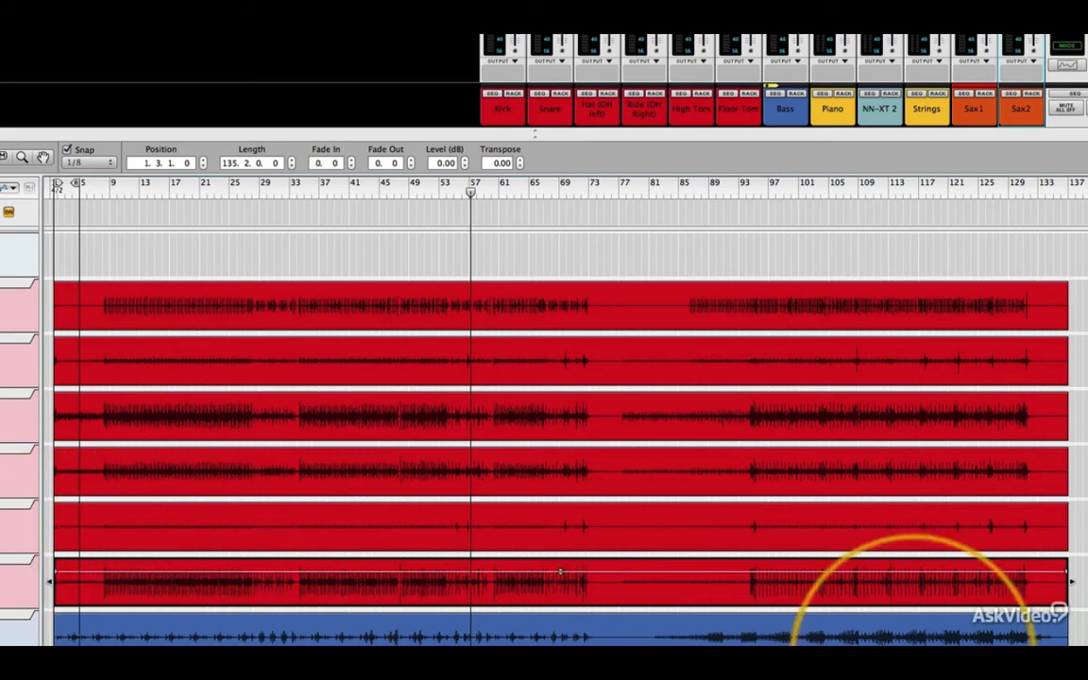
mouse_move(1065, 572)
left_mouse_down()
mouse_move(759, 566)
mouse_move(1064, 567)
left_mouse_up()
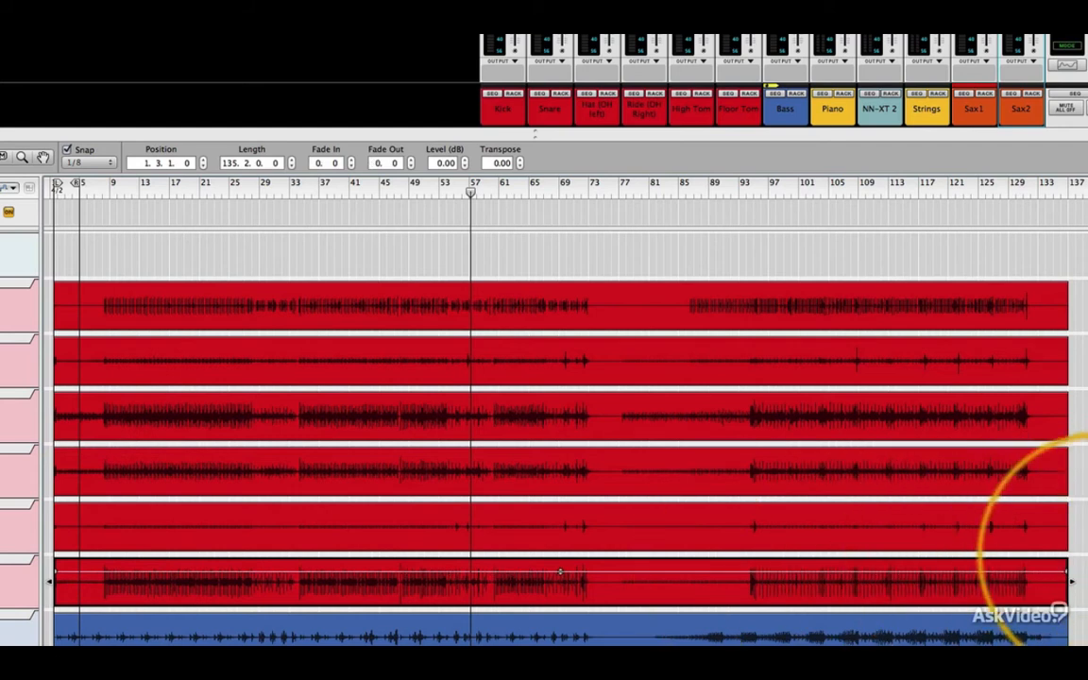
mouse_move(560, 571)
left_mouse_down()
mouse_move(559, 602)
mouse_move(573, 535)
mouse_move(573, 579)
left_mouse_up()
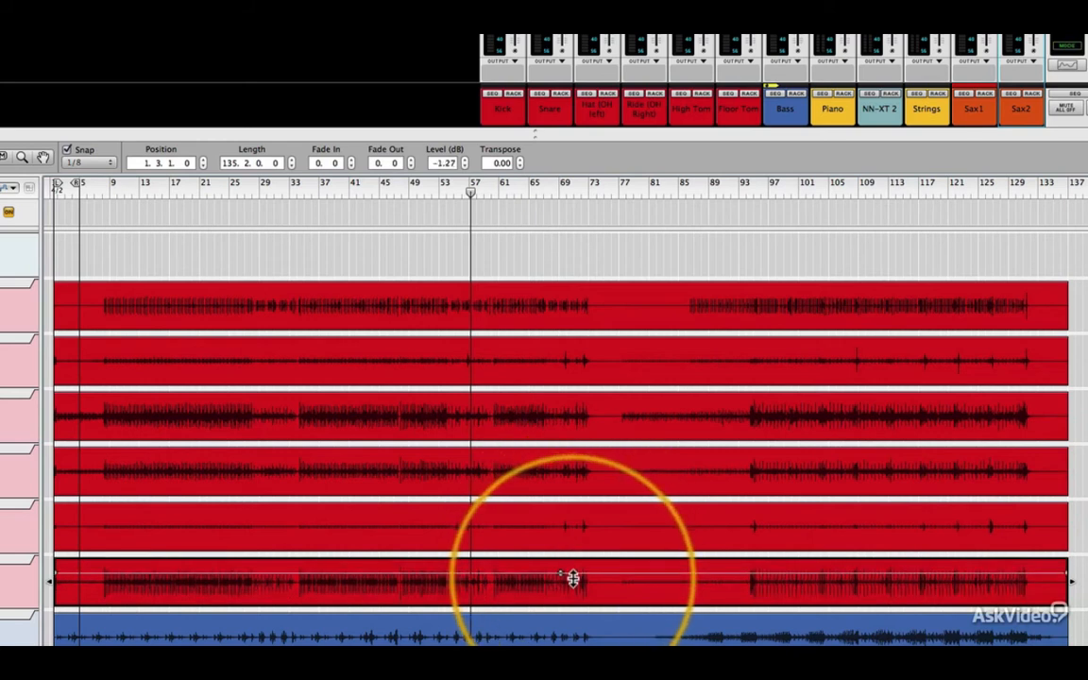
Set the Floor Tom clip's level to about 2.57 dB, then normalize the clip.
left_click(578, 358)
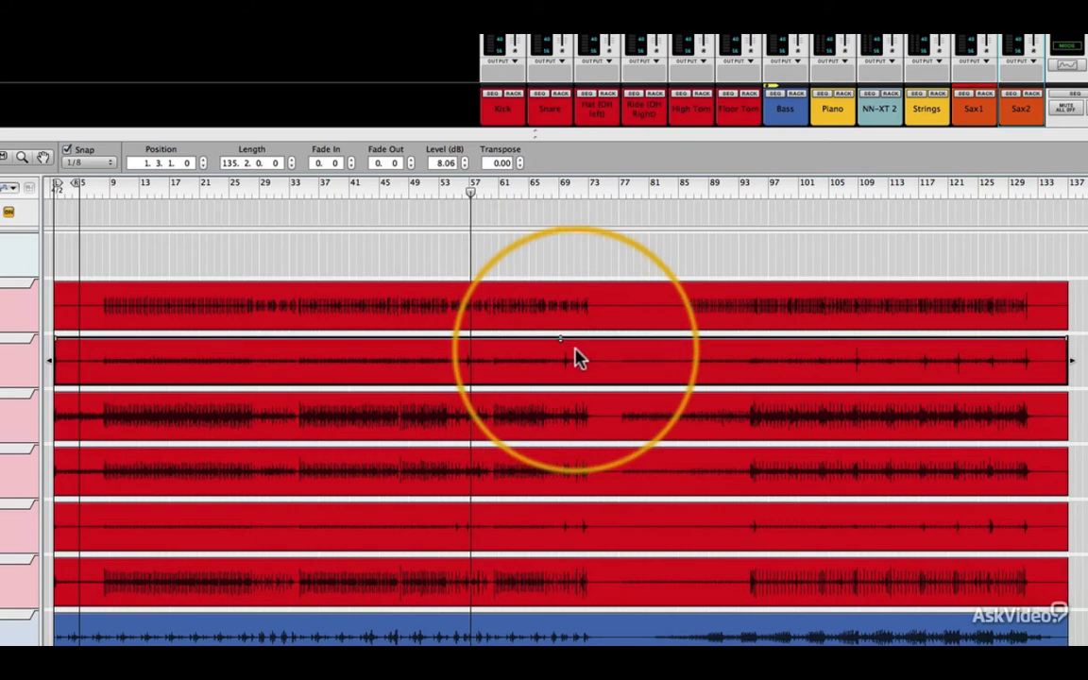
left_click_drag(561, 342, 559, 370)
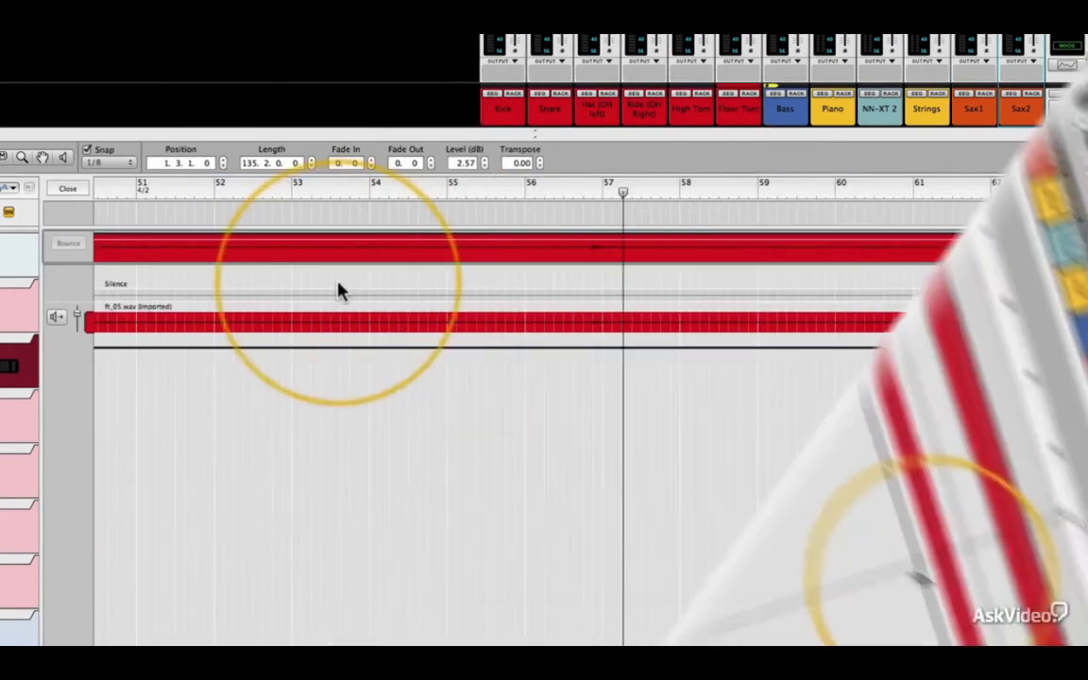
right_click(416, 257)
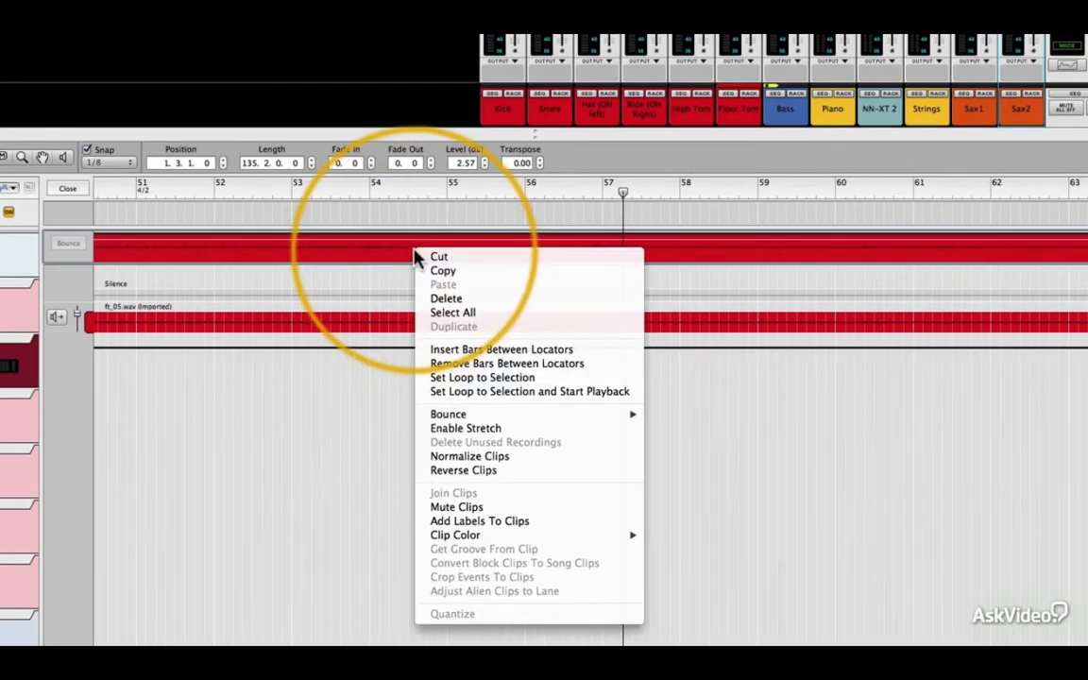
left_click(527, 313)
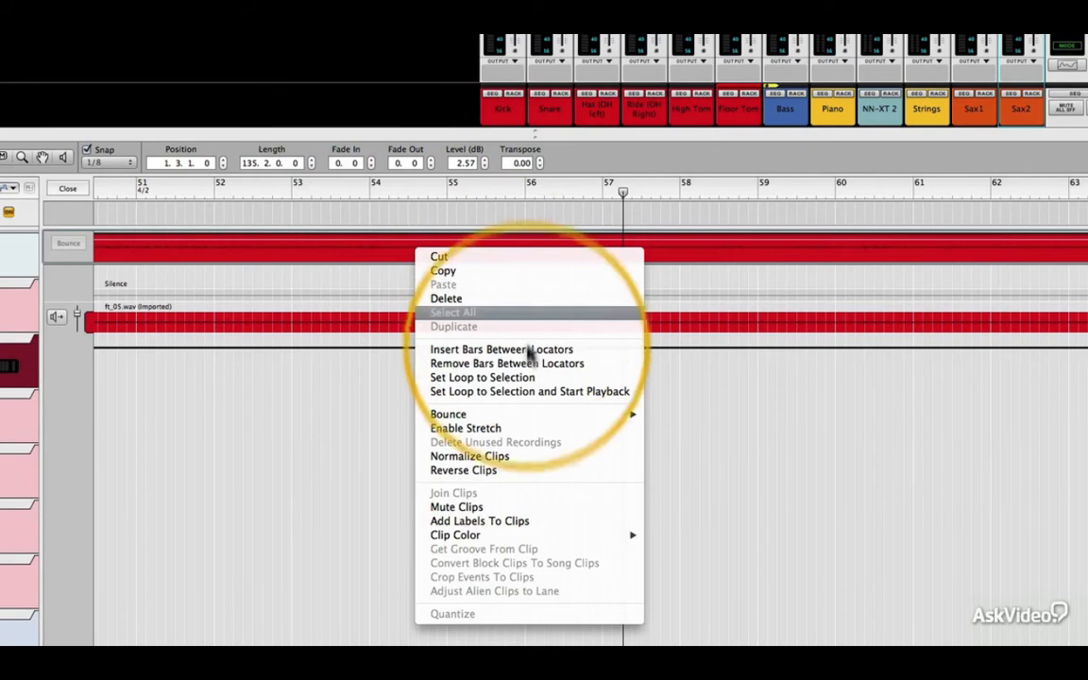
left_click(531, 462)
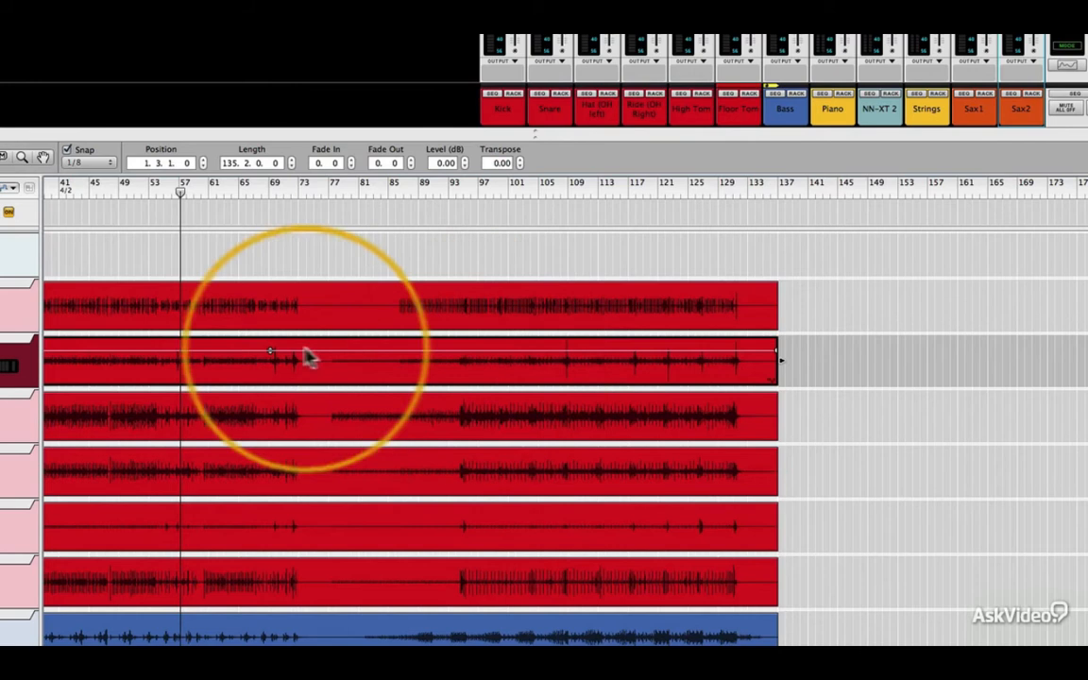
Lower the normalized Floor Tom clip's level to about -2.03 dB.
left_click_drag(270, 349, 268, 357)
scroll(454, 372, "left", 8)
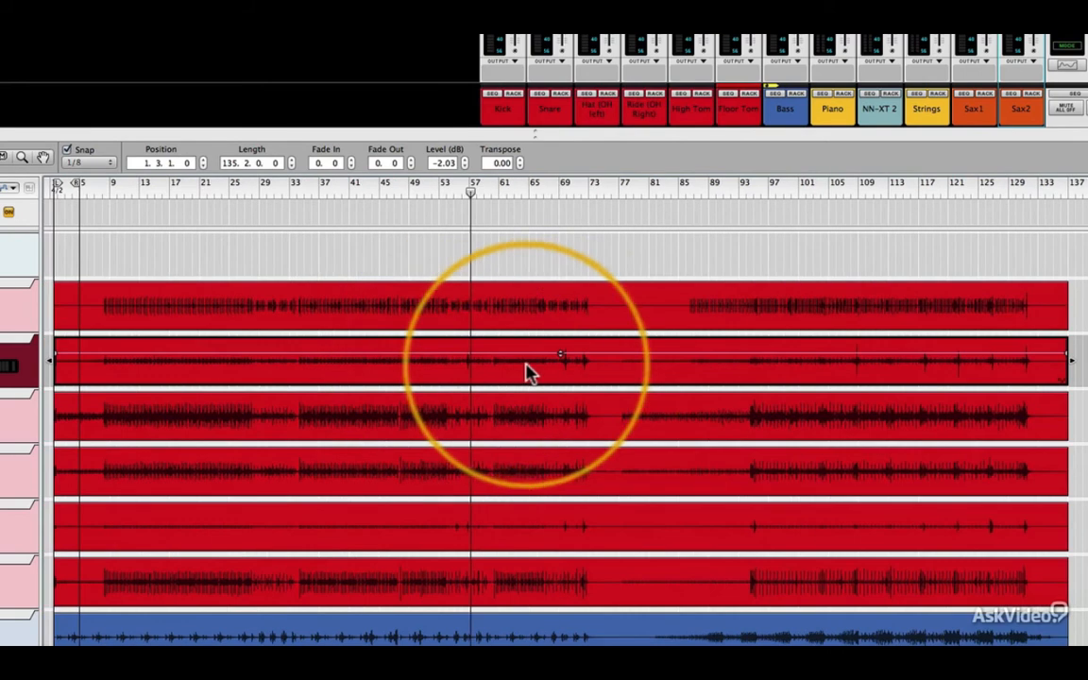
Look over the waveforms of the drum, bass and sax clips to compare their recorded levels.
scroll(621, 355, "down", 2)
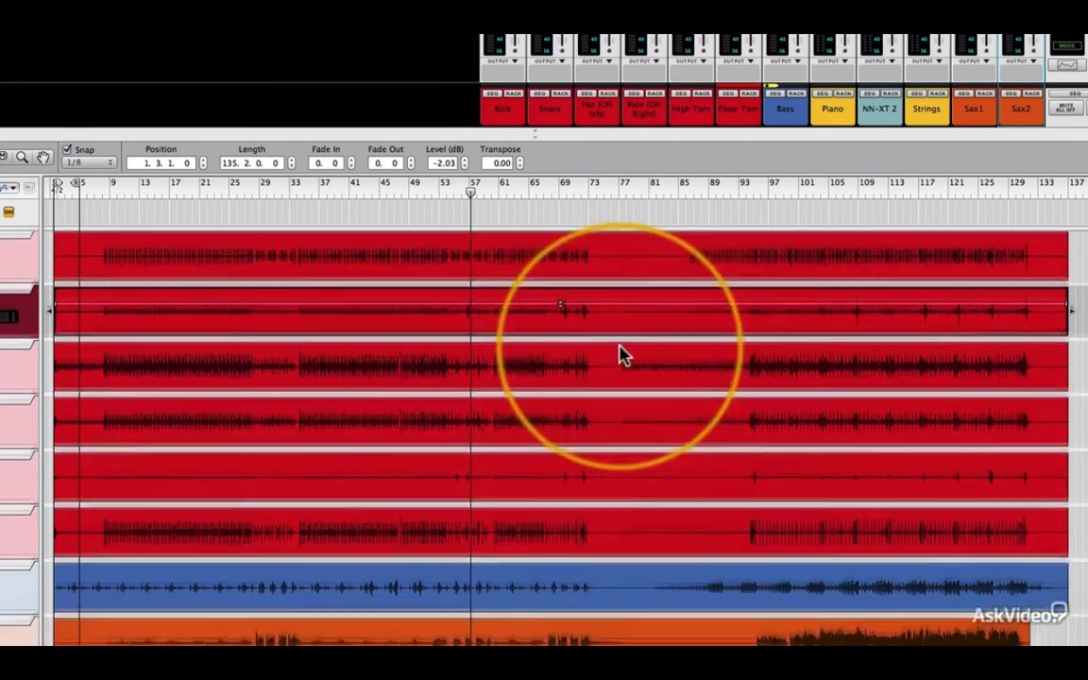
scroll(620, 356, "down", 1)
scroll(621, 355, "down", 4)
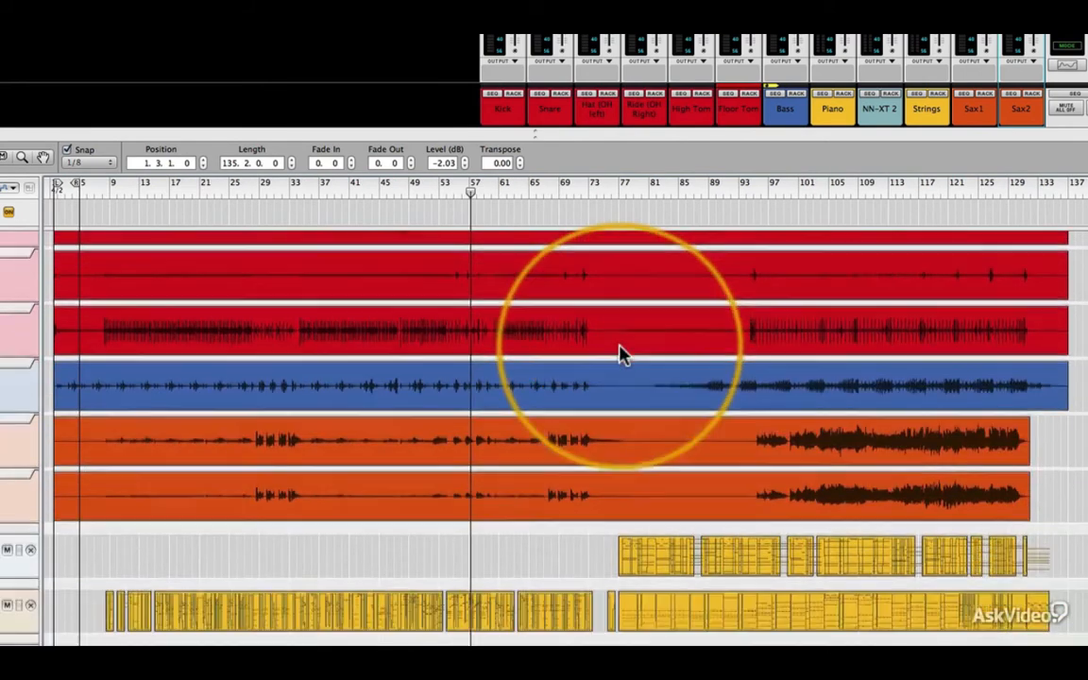
scroll(620, 352, "up", 5)
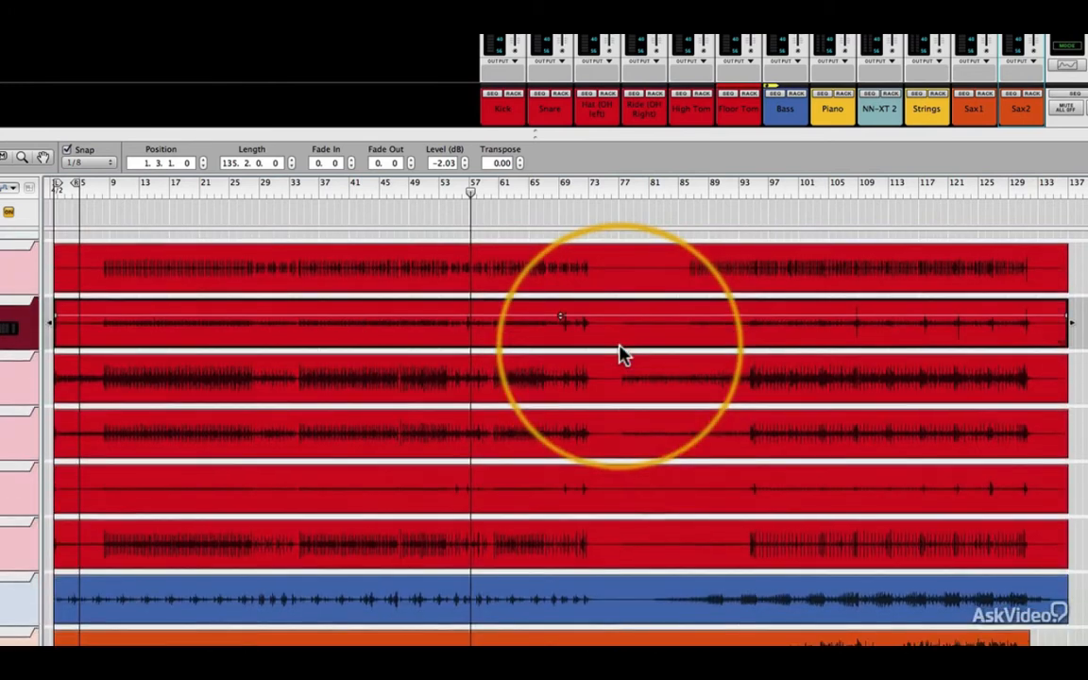
scroll(621, 355, "down", 2)
scroll(620, 356, "up", 1)
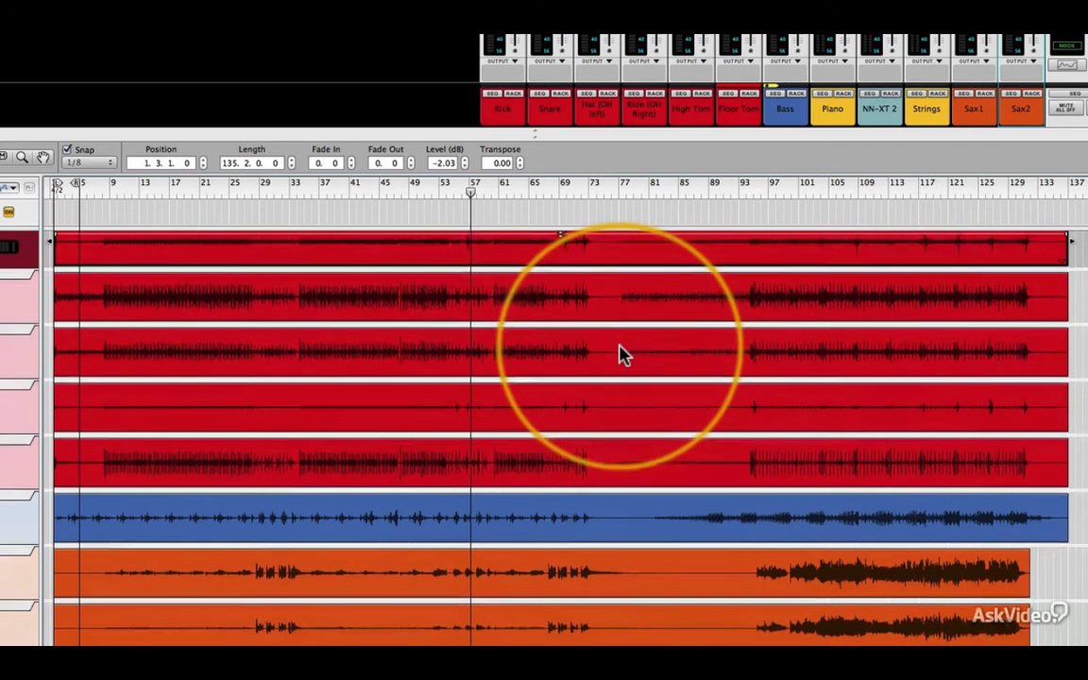
scroll(621, 355, "up", 1)
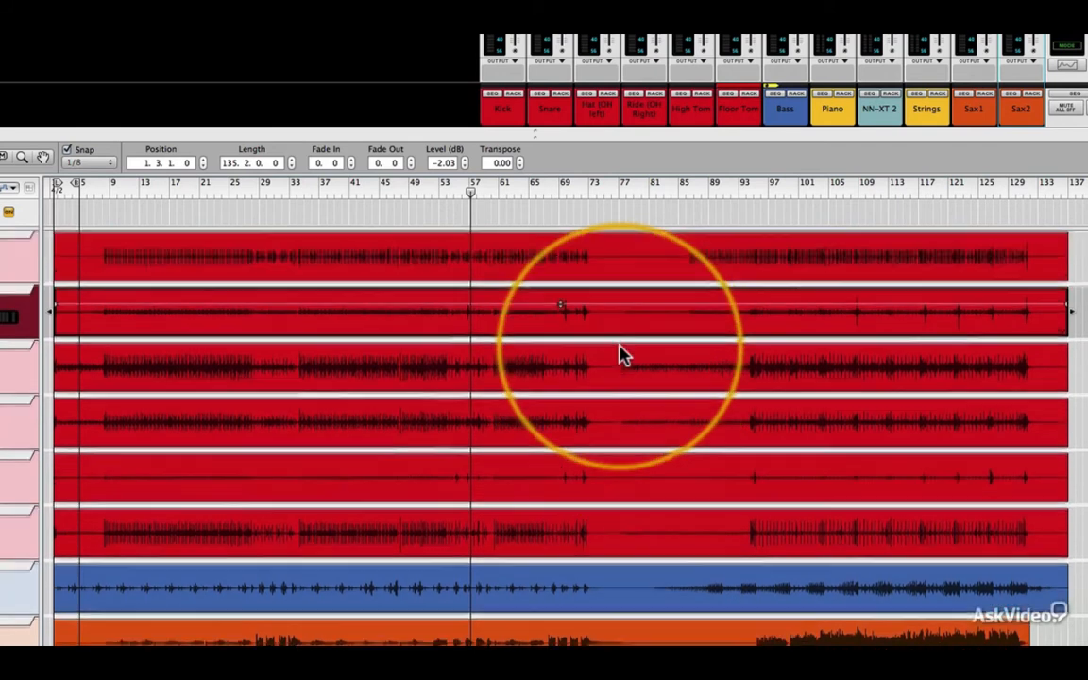
scroll(621, 355, "up", 1)
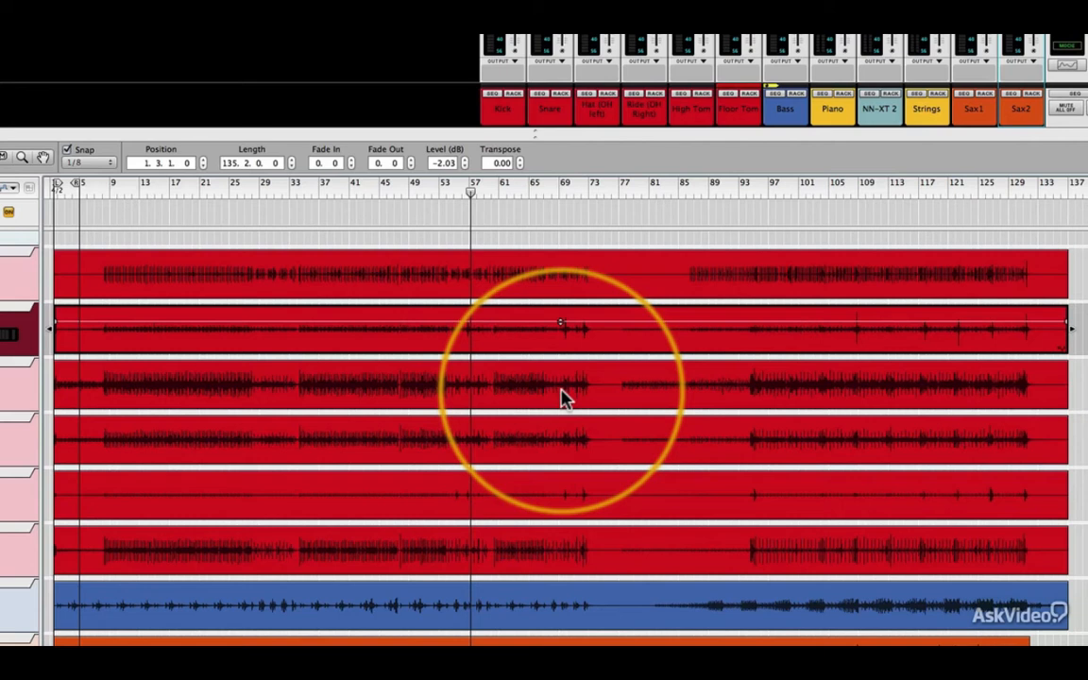
Normalize the High Tom clip and lower its level to about -1.46 dB.
left_click(616, 507)
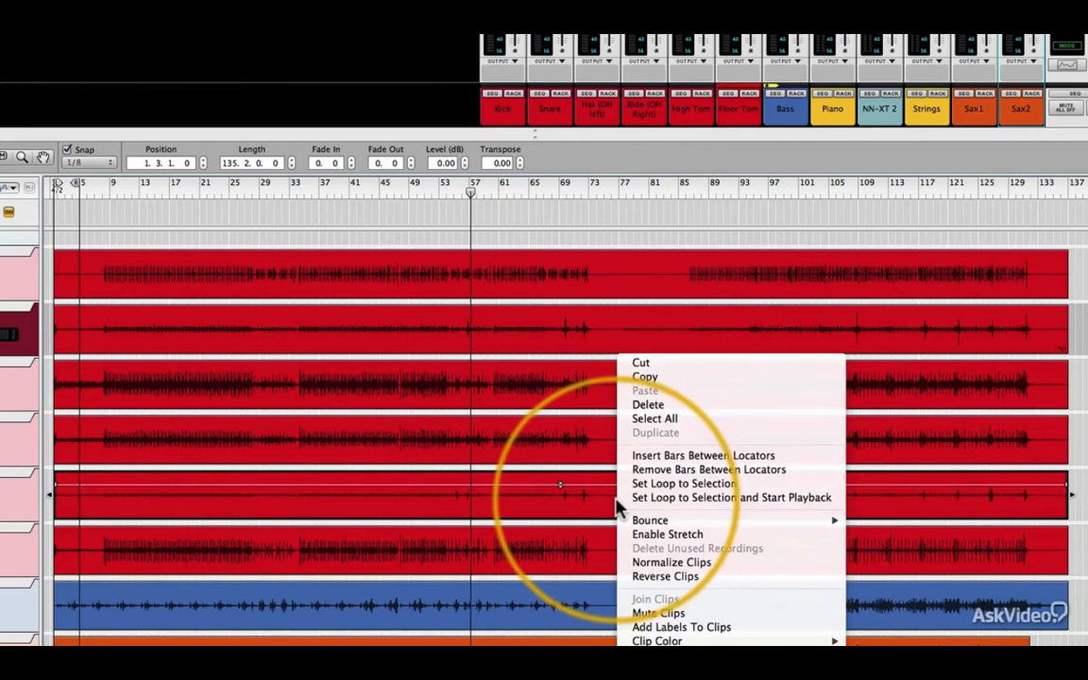
left_click(665, 565)
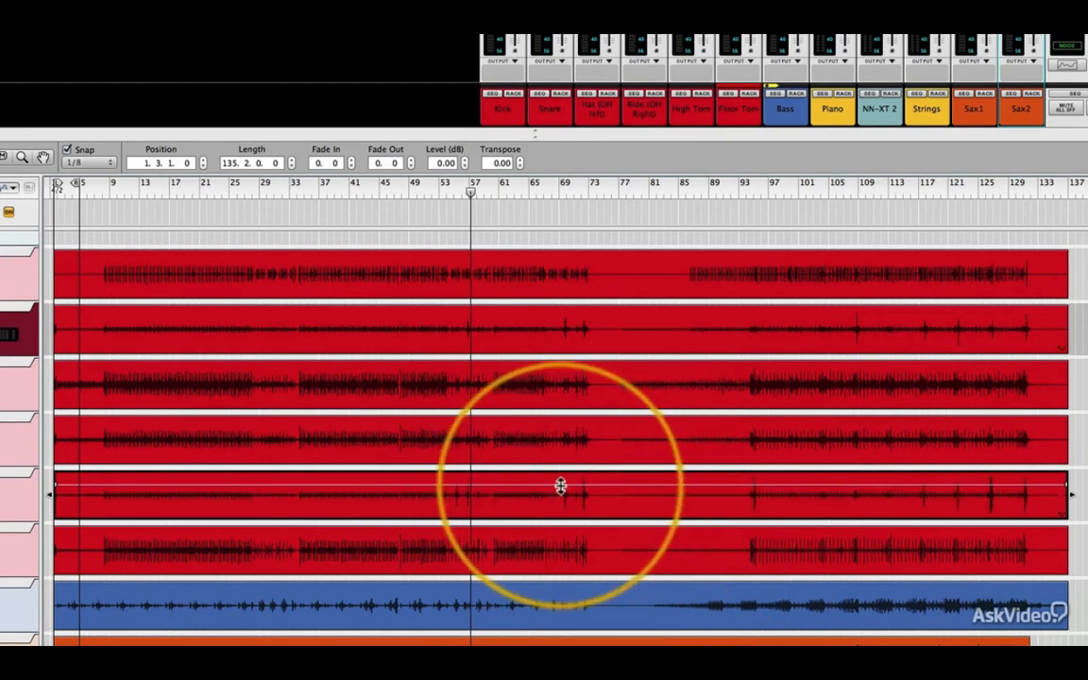
left_click_drag(560, 486, 558, 491)
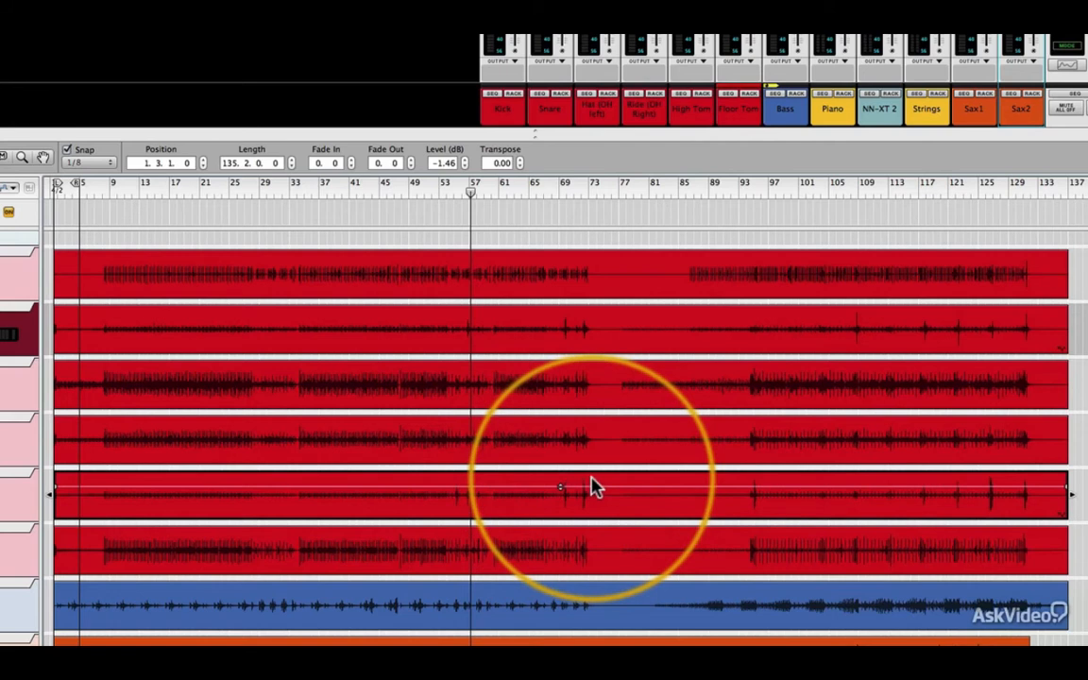
scroll(593, 486, "down", 2)
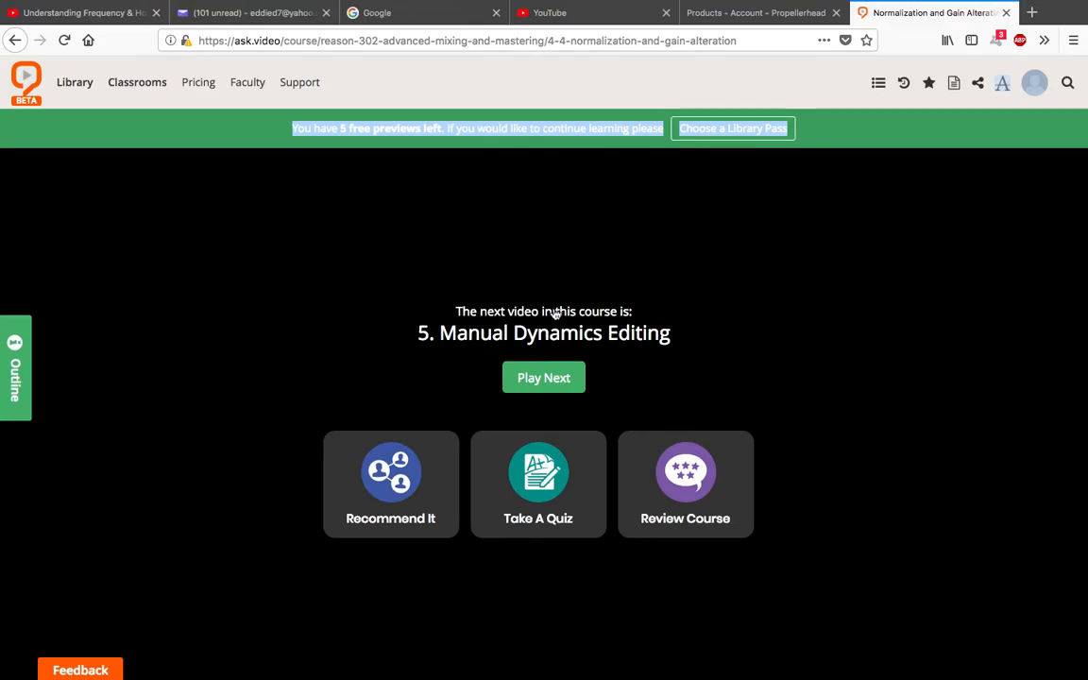
Play the next course video, Manual Dynamics Editing, in full screen.
left_click(561, 386)
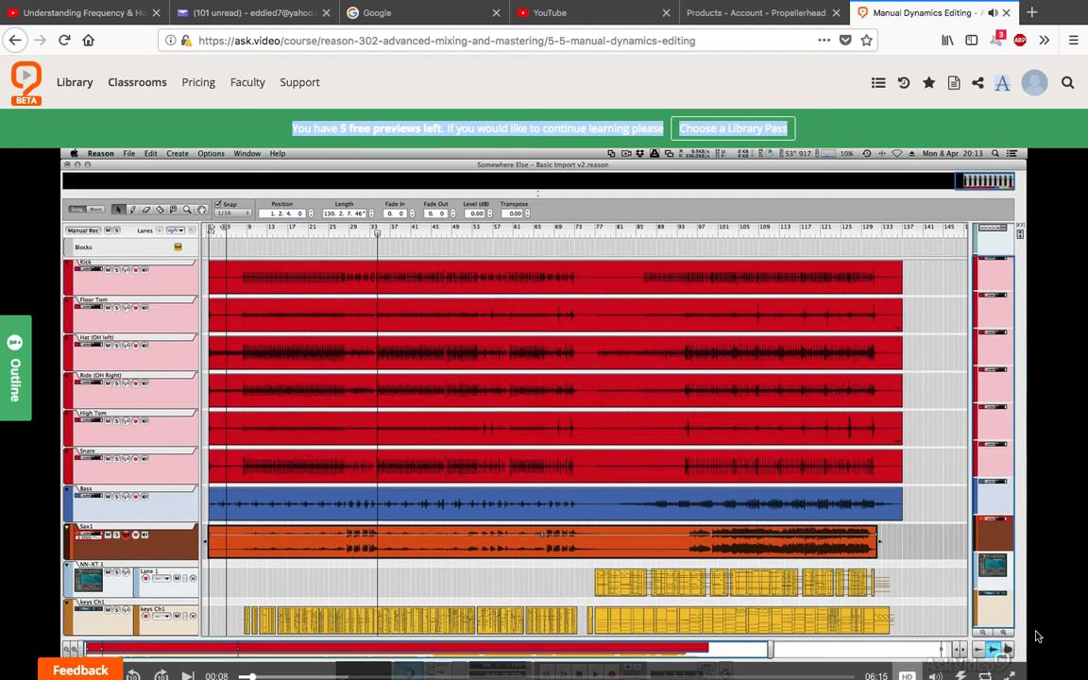
left_click(1011, 674)
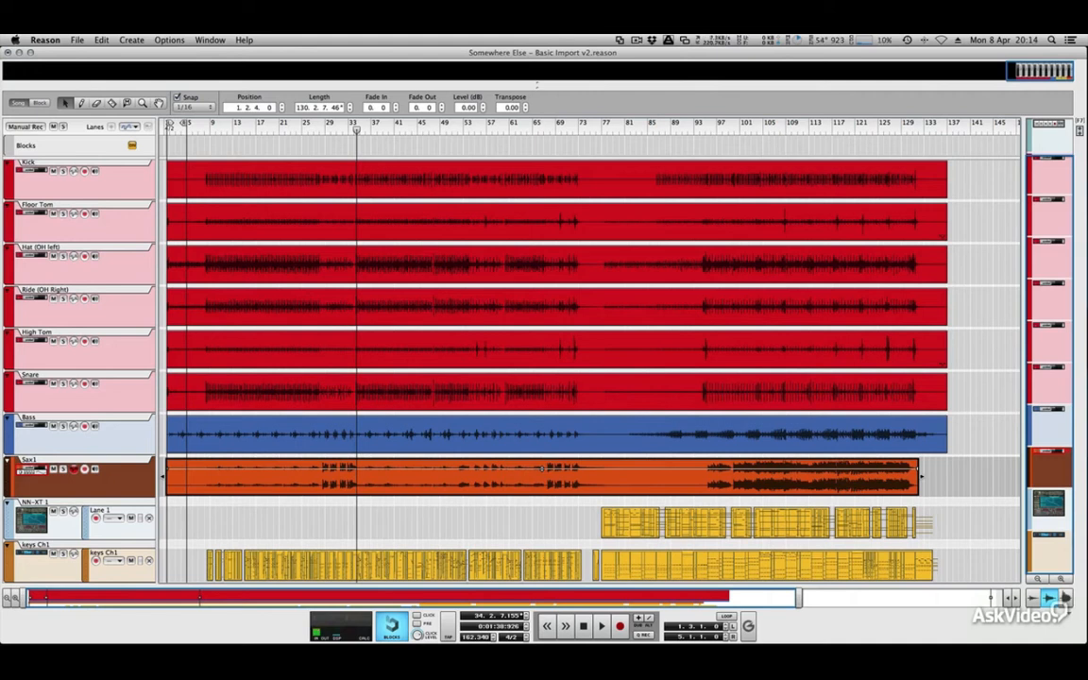
Show the song's first 41 bars up close, play from about bar 7 and listen again from about bar 27.
mouse_move(917, 469)
left_mouse_down()
mouse_move(762, 468)
mouse_move(917, 468)
left_mouse_up()
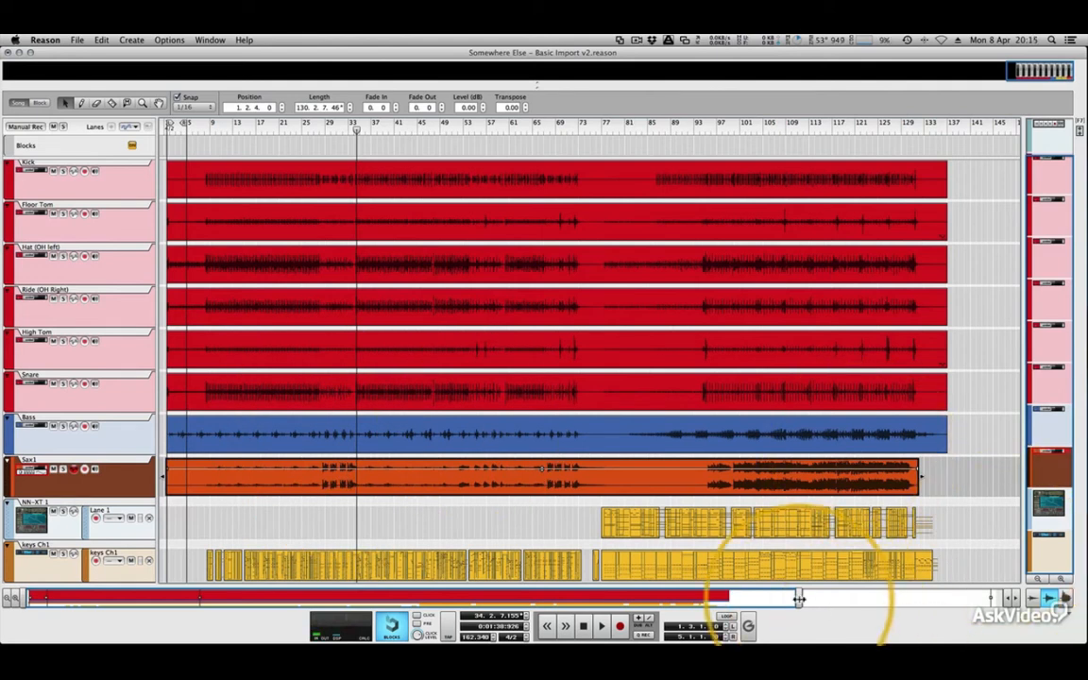
left_click_drag(796, 597, 239, 597)
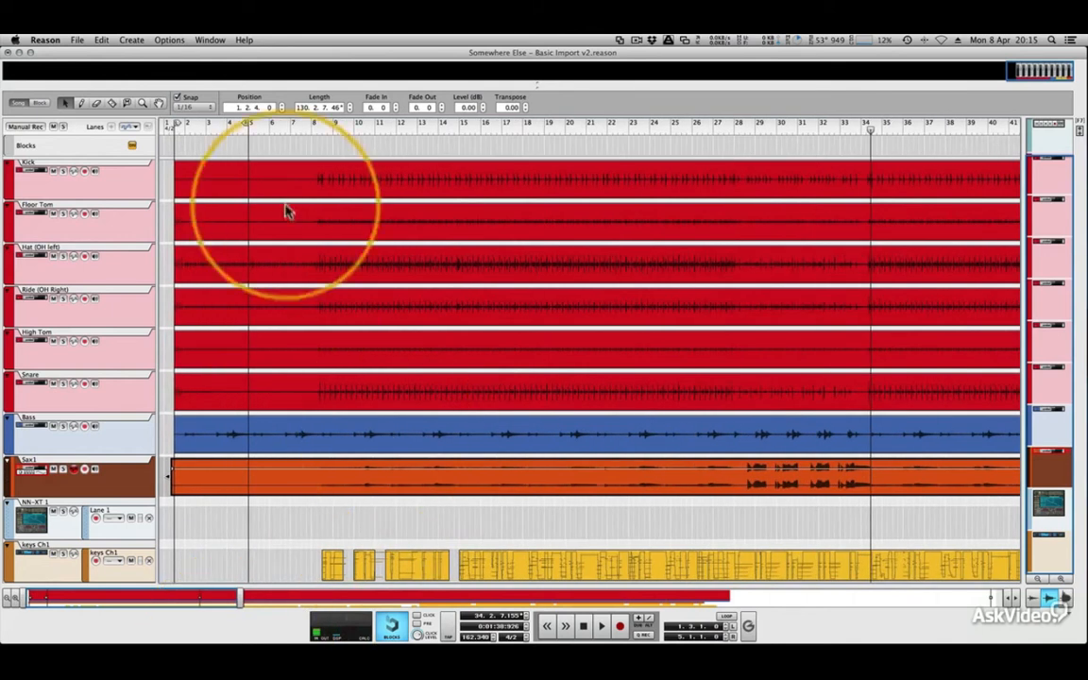
left_click(306, 128)
key("space")
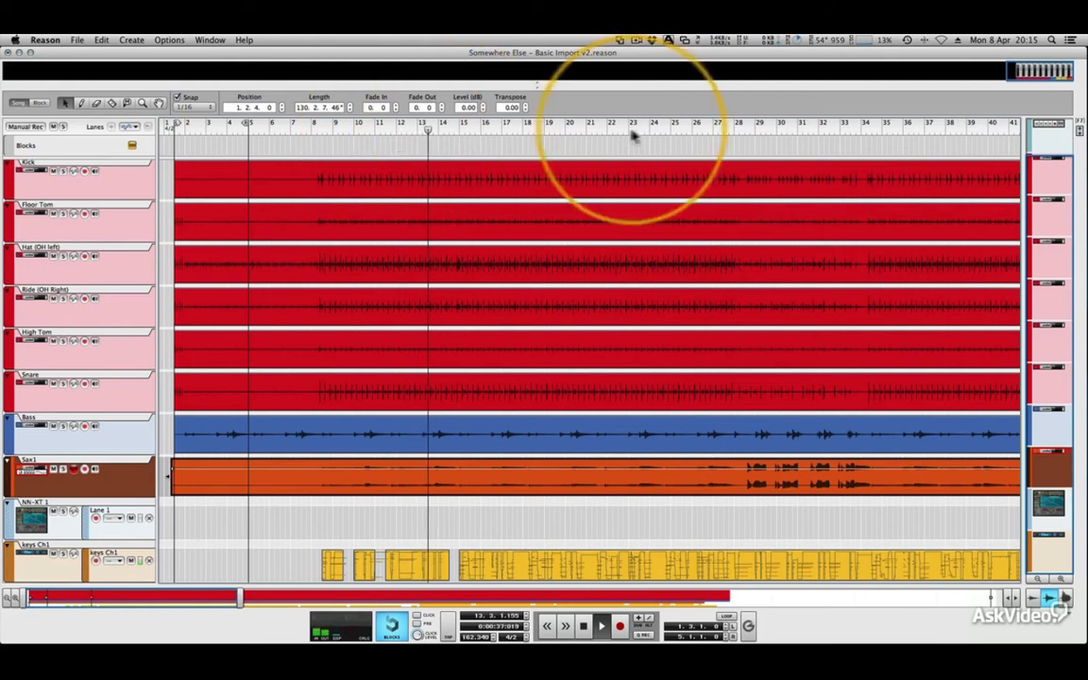
left_click(714, 130)
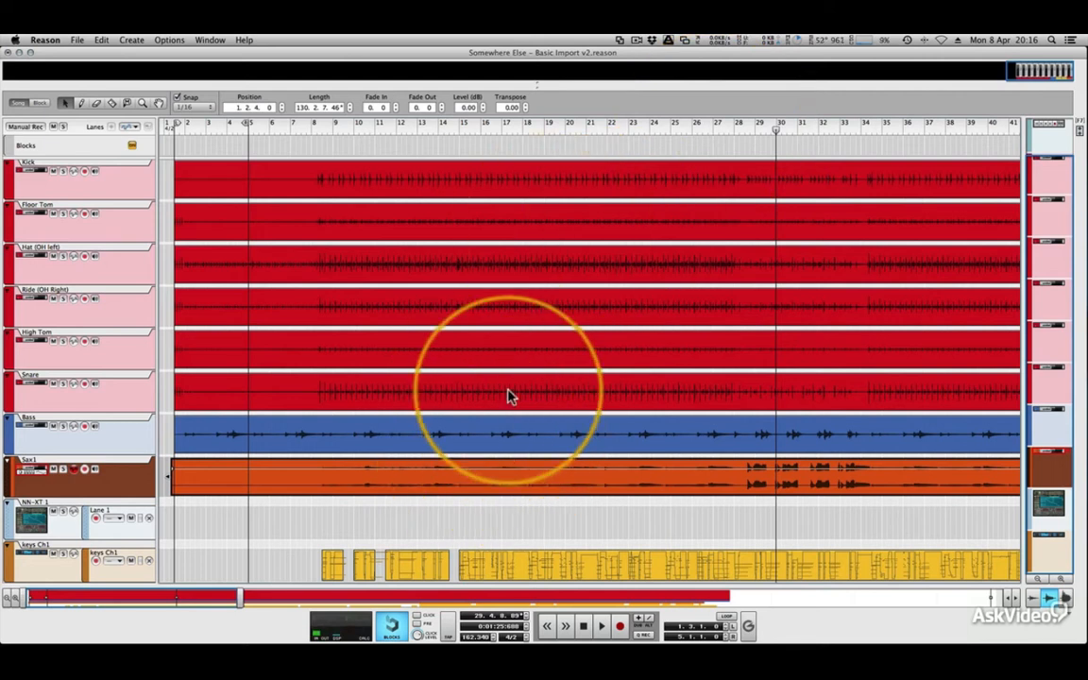
Raise the Sax1 channel fader to about -4.23 dB in the mixer and create a level automation lane for it.
key("F5")
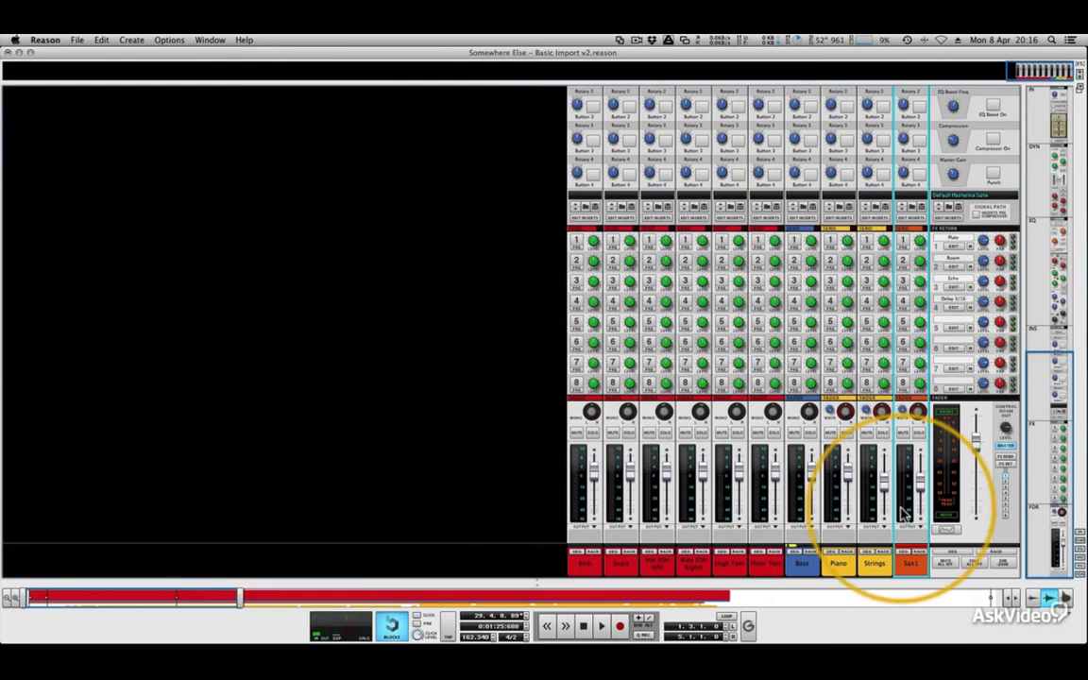
mouse_move(924, 489)
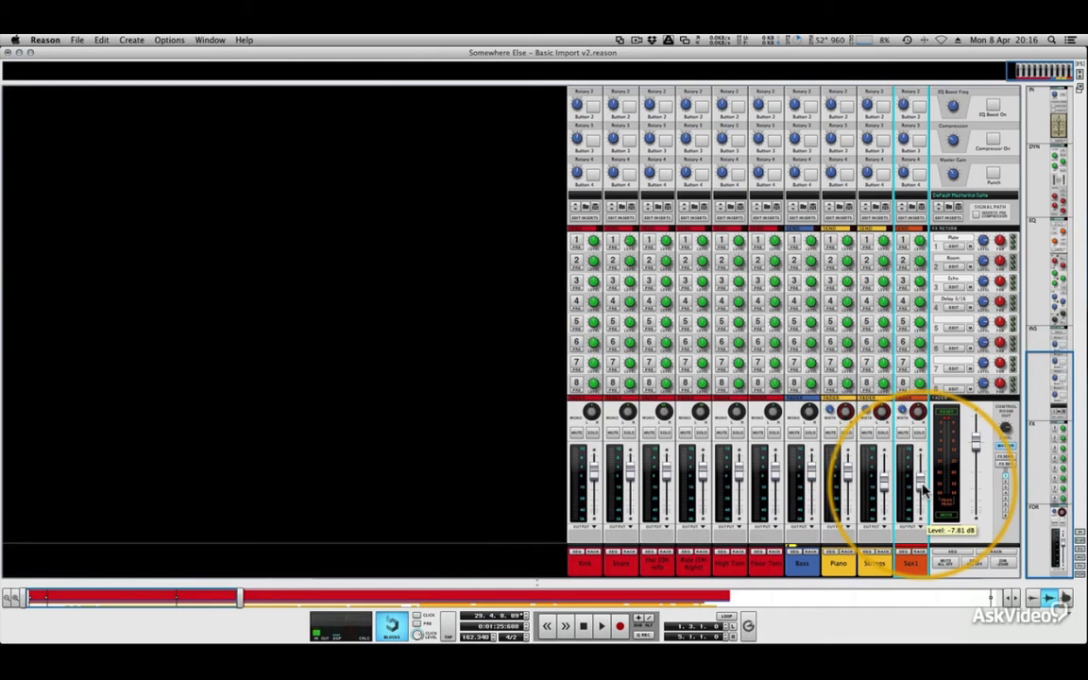
left_click_drag(924, 490, 924, 483)
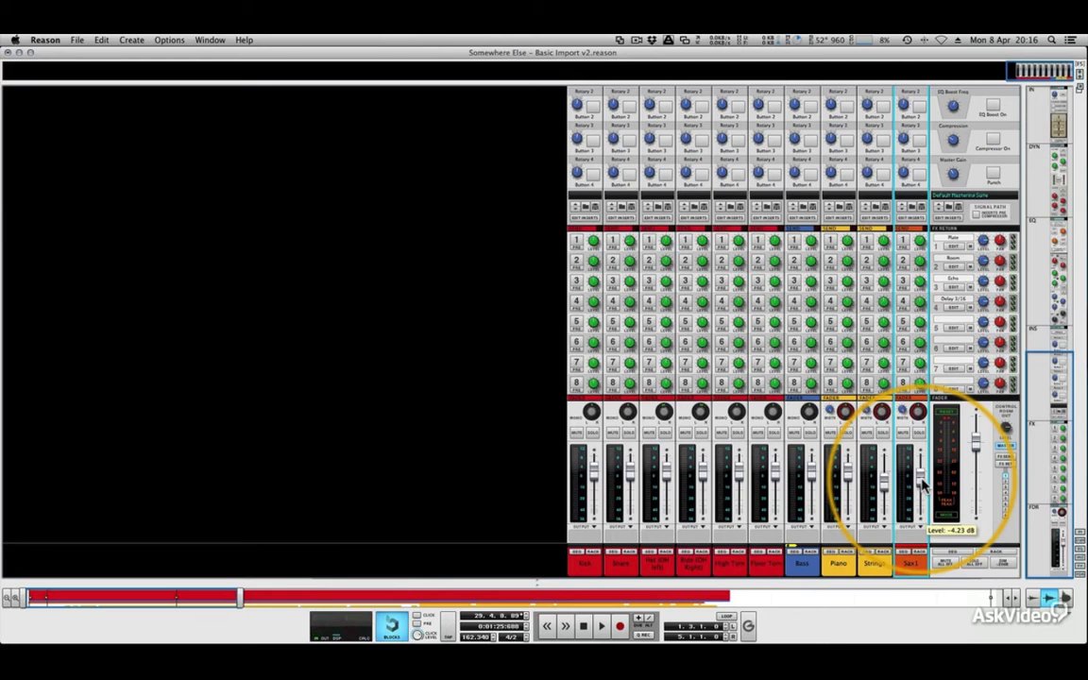
right_click(924, 485)
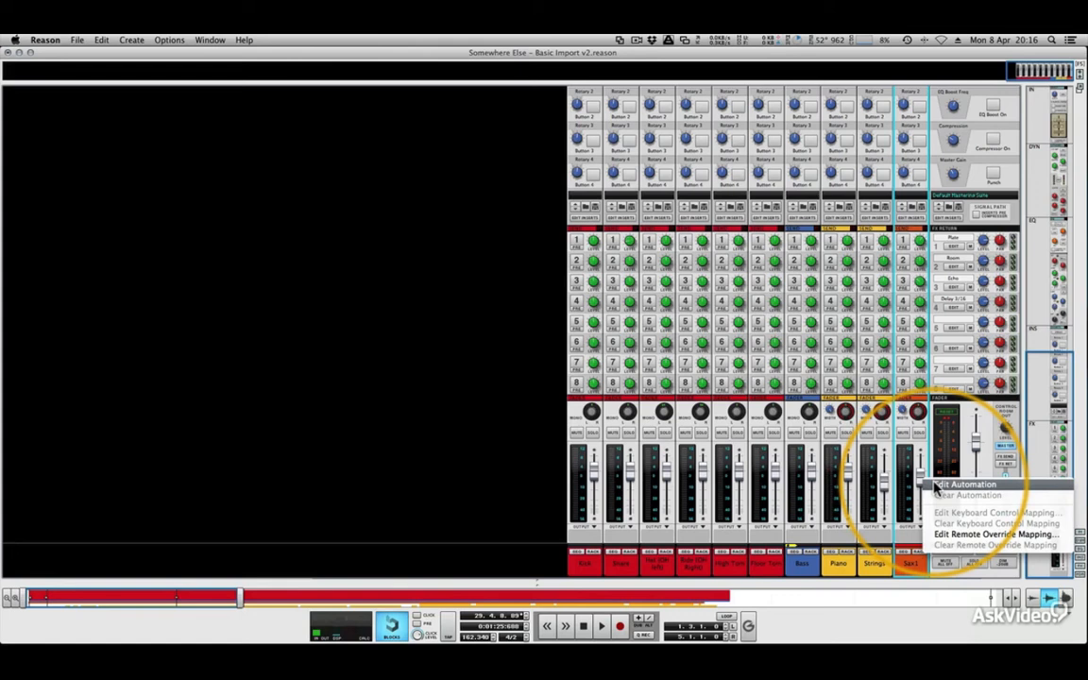
left_click(937, 485)
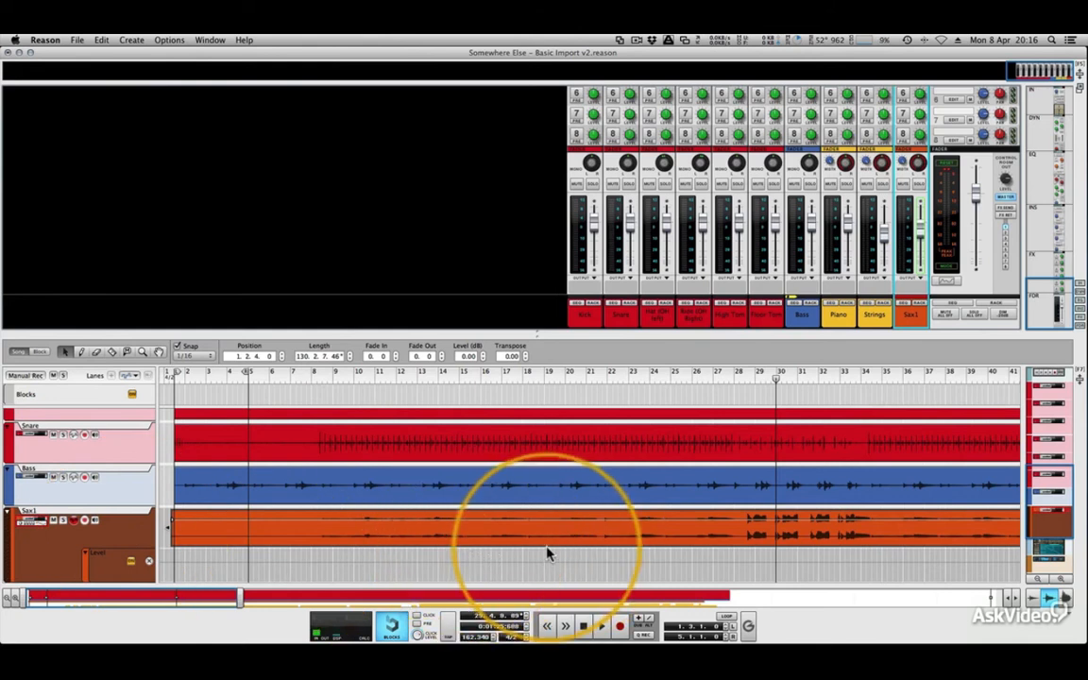
Draw an automation clip about 60 bars long in Sax1's Level lane, starting in bar 7.
scroll(548, 554, "down", 2)
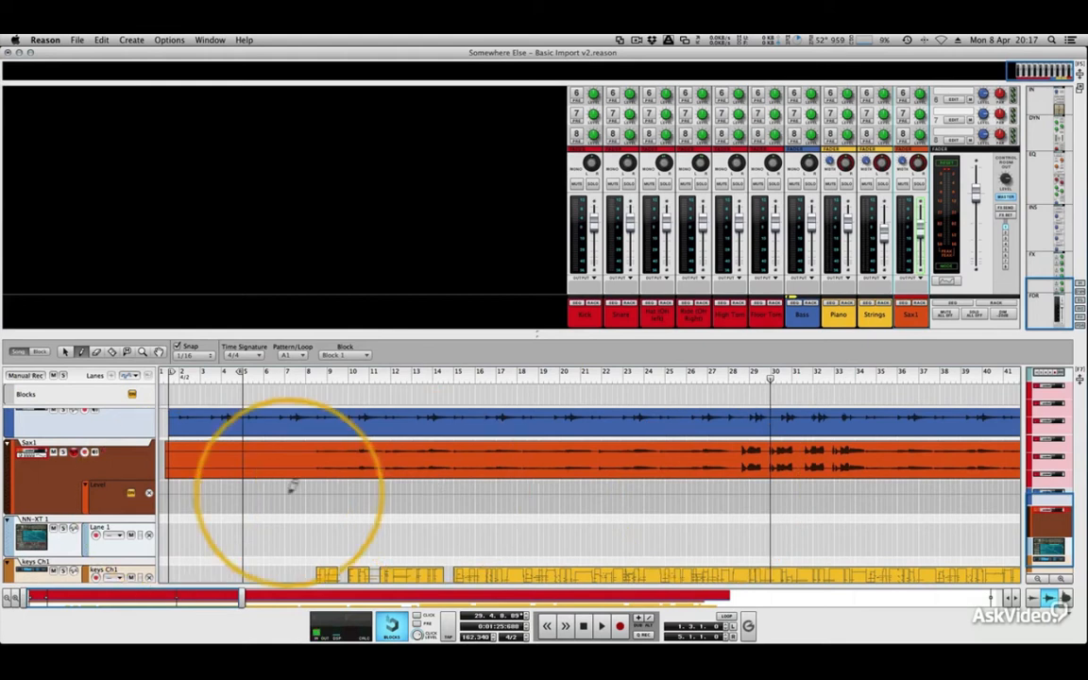
mouse_move(298, 481)
left_mouse_down()
mouse_move(1077, 480)
mouse_move(981, 484)
left_mouse_up()
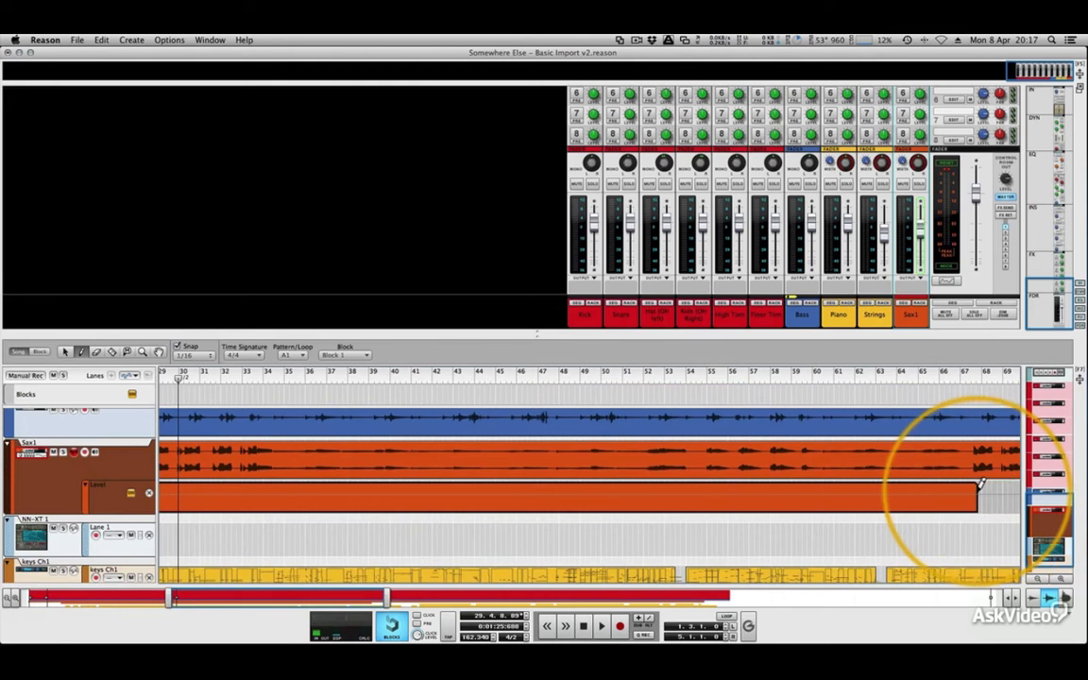
scroll(981, 485, "left", 10)
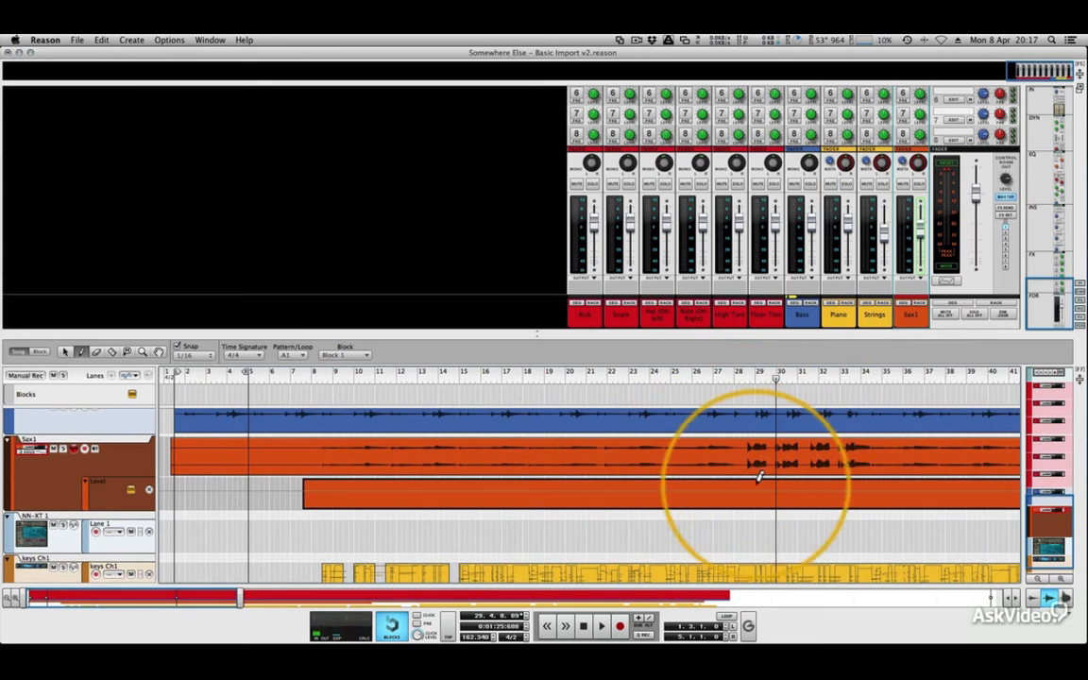
Open the Sax1 Level clip and draw a fairly steady curve that dips over about bars 29 to 34 and rises from bar 35.
left_click(65, 351)
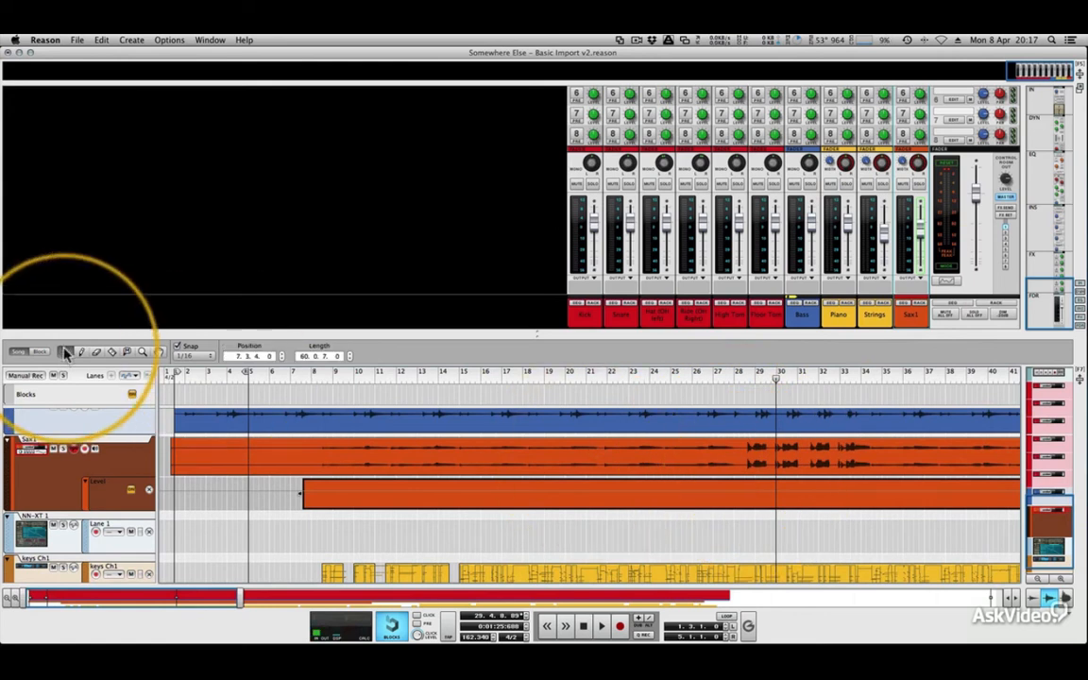
double_click(505, 498)
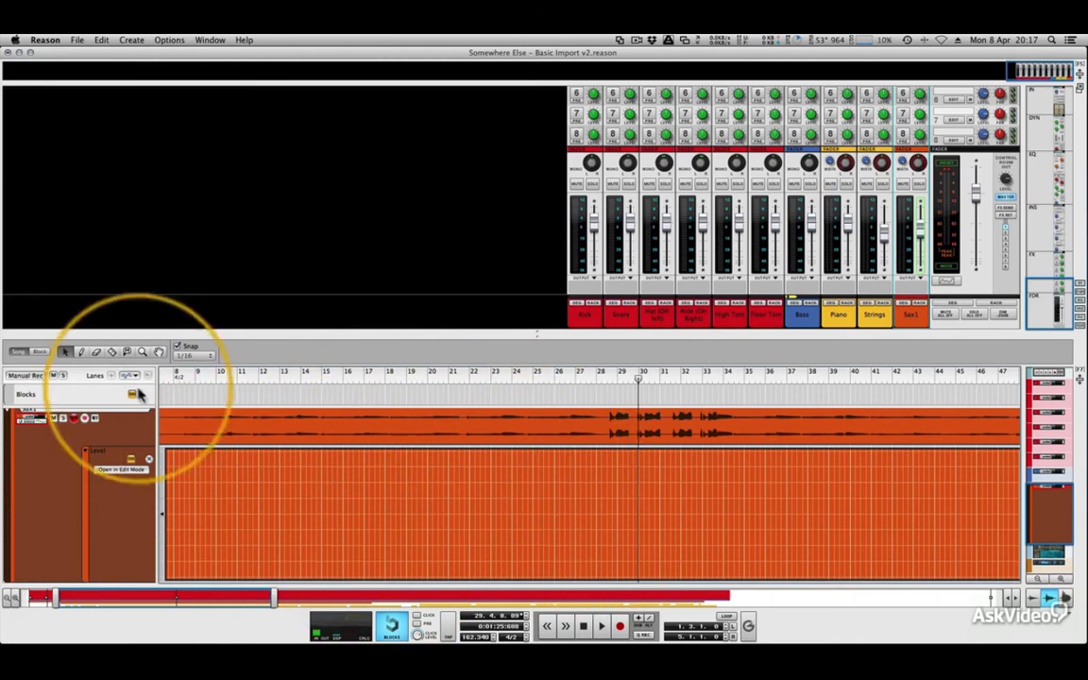
left_click(80, 351)
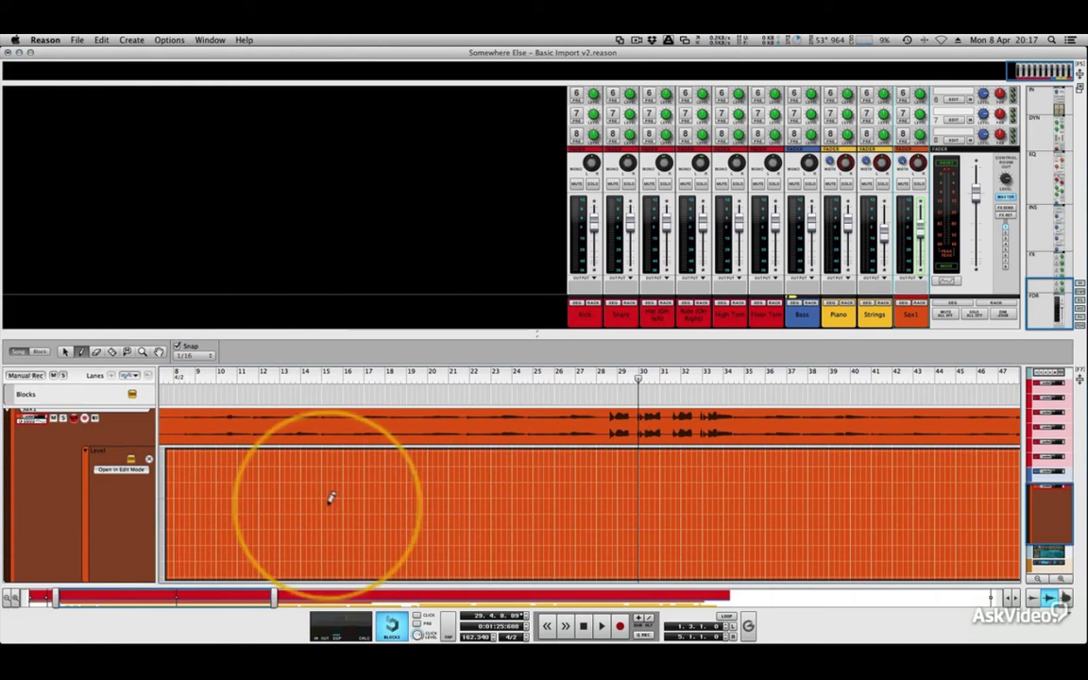
mouse_move(317, 498)
left_mouse_down()
mouse_move(462, 485)
mouse_move(598, 495)
mouse_move(617, 510)
mouse_move(726, 512)
mouse_move(756, 498)
mouse_move(937, 488)
left_mouse_up()
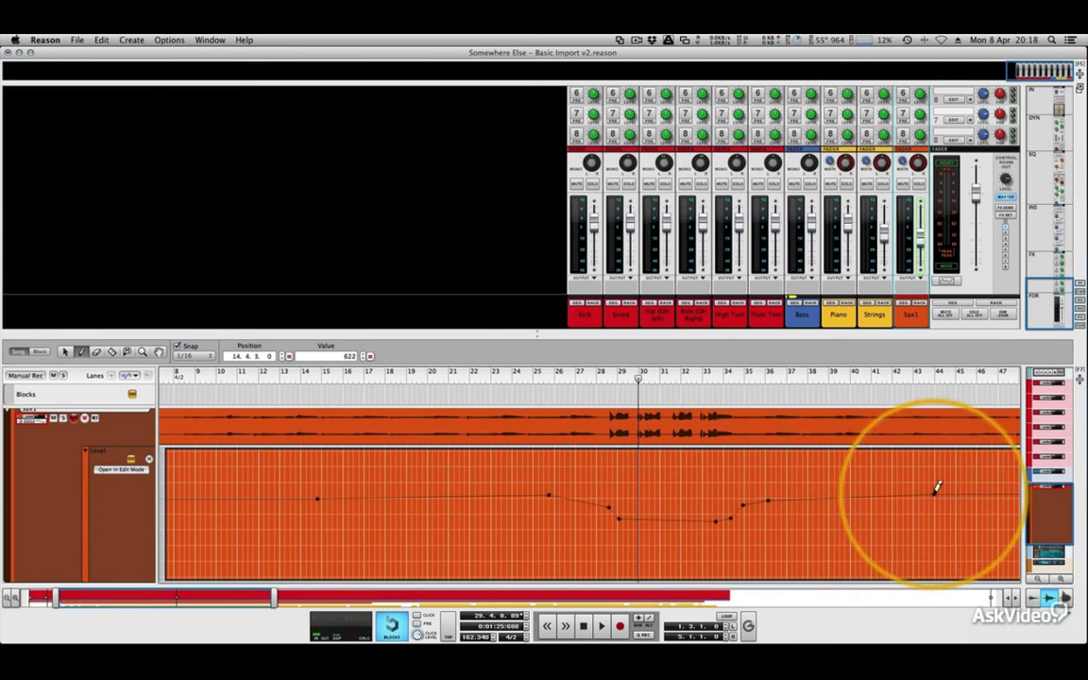
mouse_move(226, 502)
left_mouse_down()
mouse_move(251, 491)
mouse_move(436, 510)
mouse_move(575, 486)
mouse_move(736, 522)
left_mouse_up()
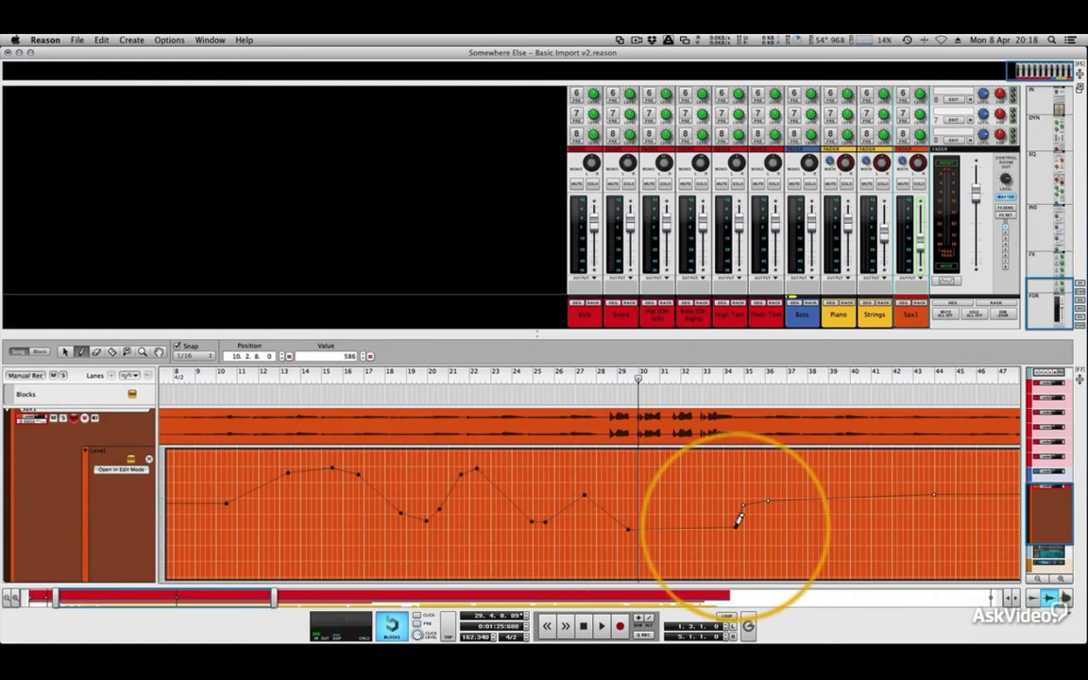
mouse_move(229, 501)
left_mouse_down()
mouse_move(390, 475)
mouse_move(612, 481)
mouse_move(196, 484)
left_mouse_up()
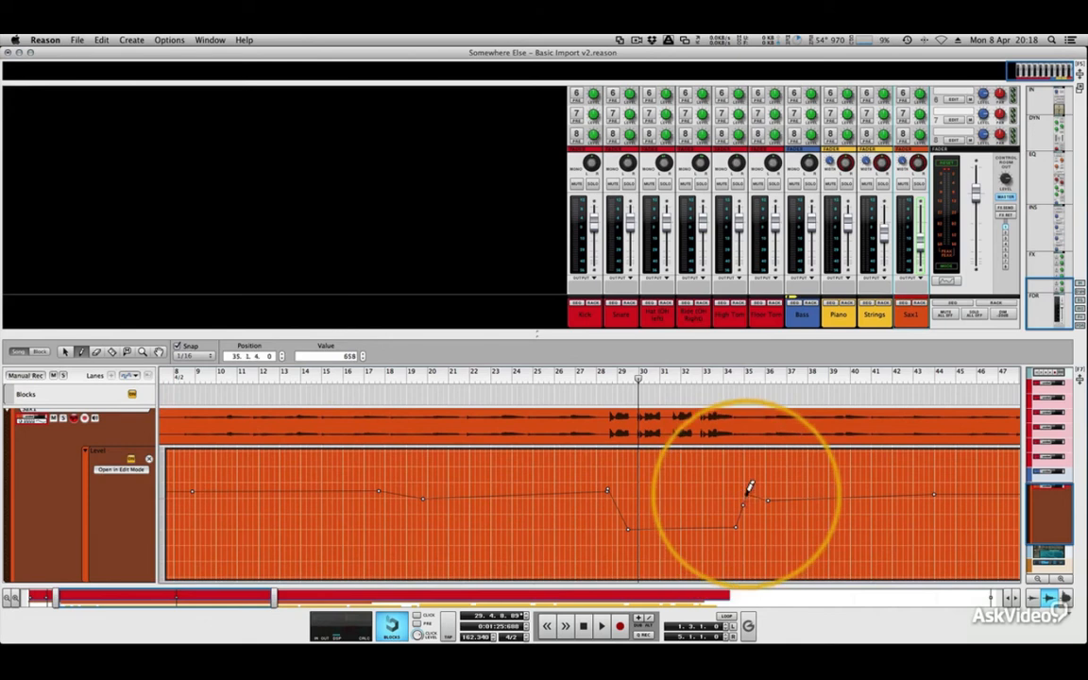
left_click_drag(745, 482, 900, 480)
Play the song from about bar 27 and solo the Sax1 channel.
left_click(581, 380)
key("space")
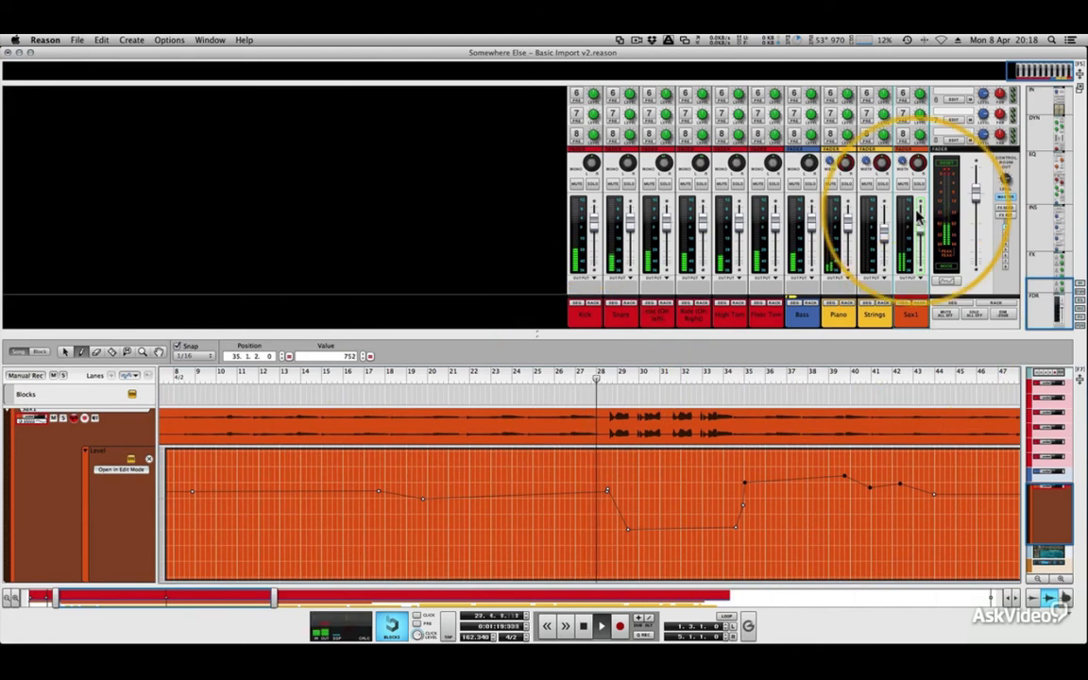
left_click(920, 185)
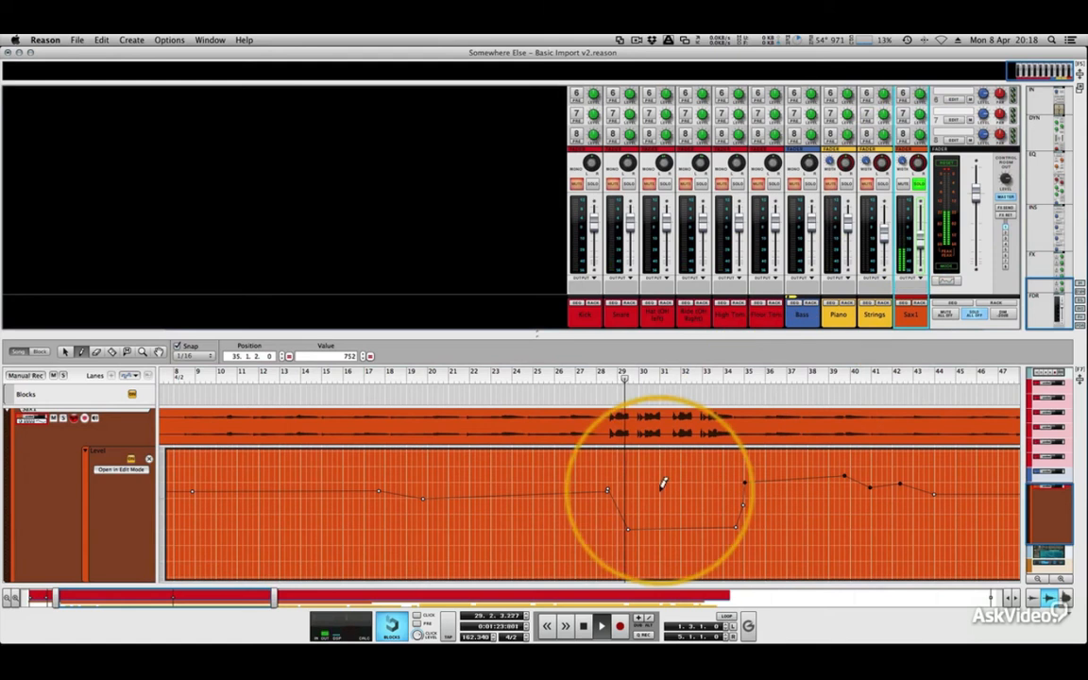
Redraw the Sax1 level dip so it drops just before bar 29, and replay the passage from about bar 26.
mouse_move(579, 492)
left_mouse_down()
mouse_move(609, 500)
mouse_move(613, 524)
mouse_move(728, 520)
left_mouse_up()
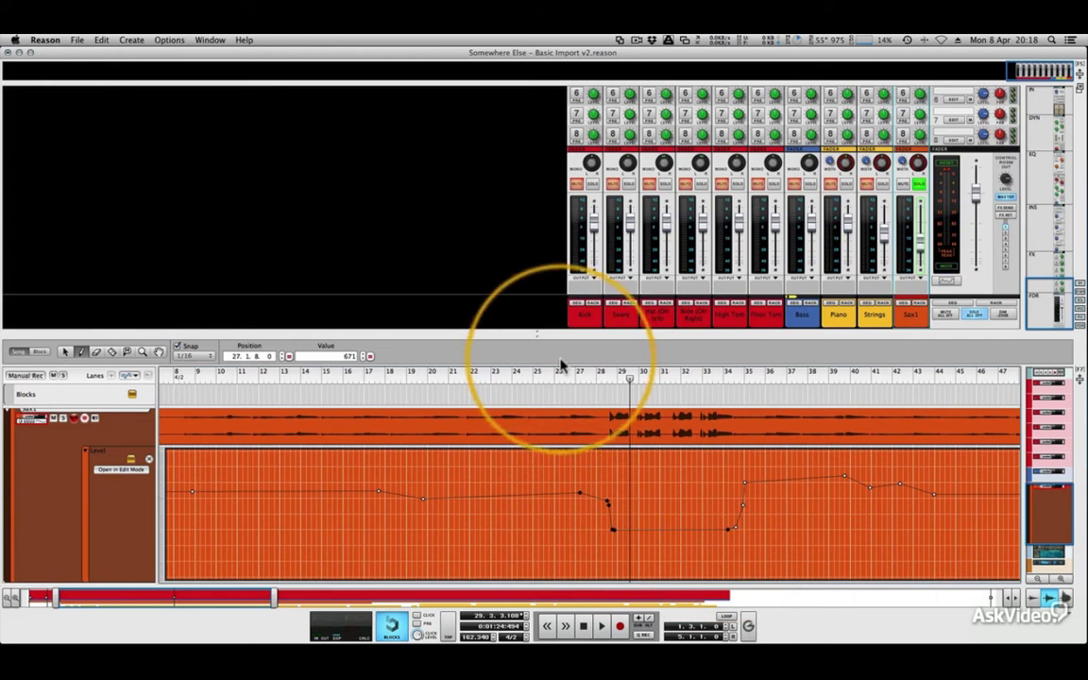
left_click(571, 382)
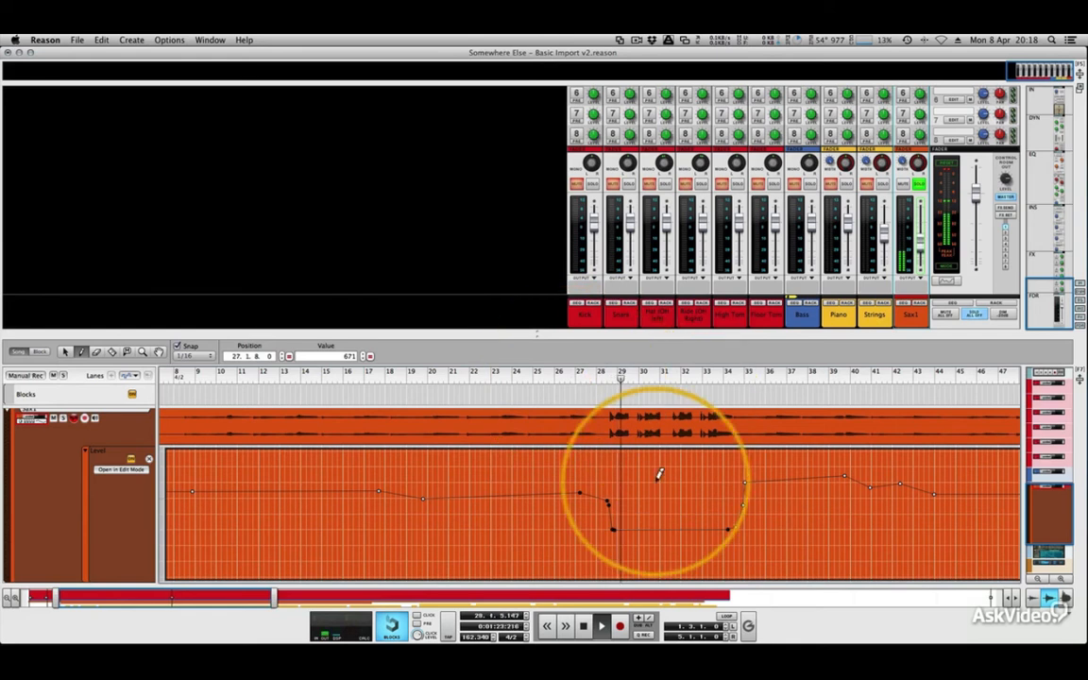
left_click(64, 351)
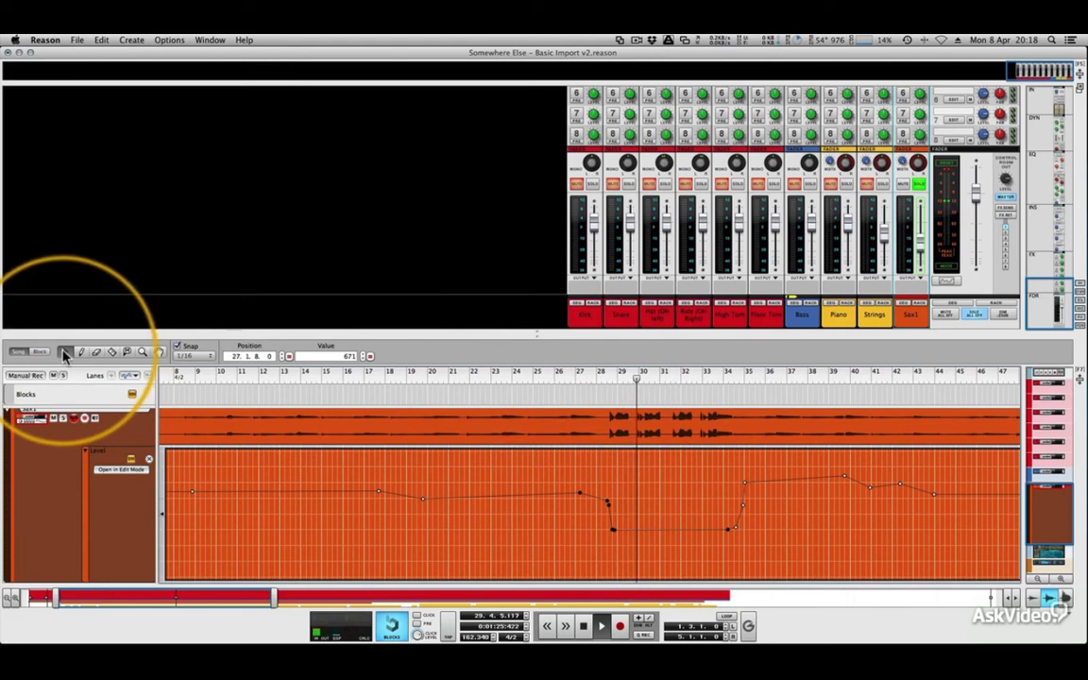
Reposition the points at the start of Sax1's level dip so it drops within bar 28, and replay from about bar 27.
left_click_drag(607, 502, 580, 492)
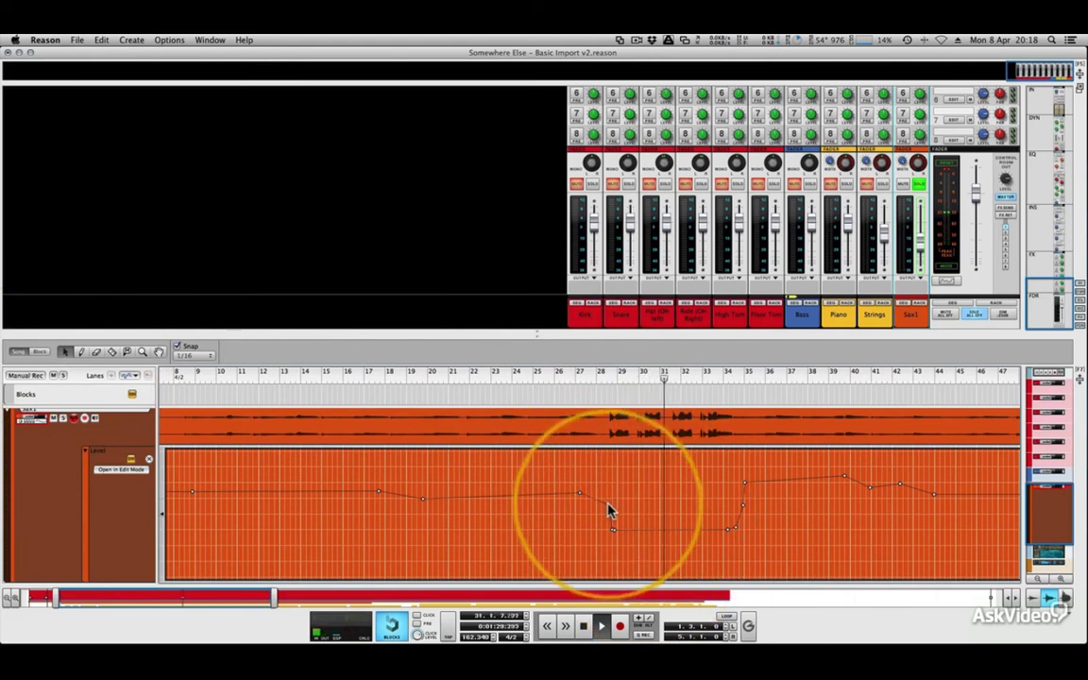
left_click_drag(608, 504, 602, 495)
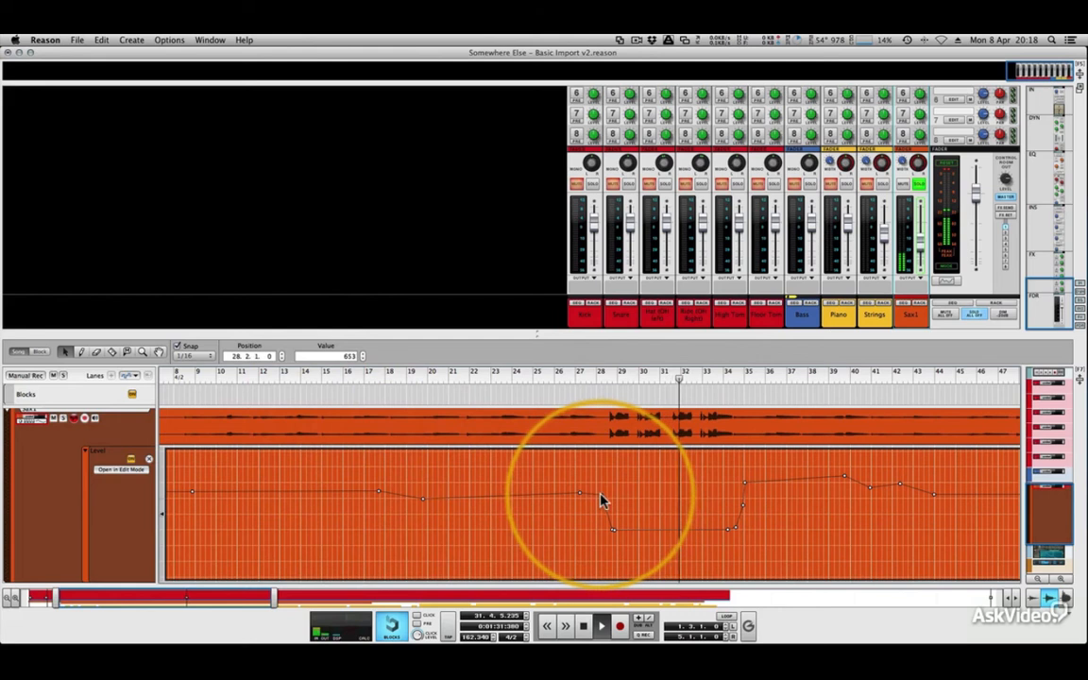
left_click(612, 529)
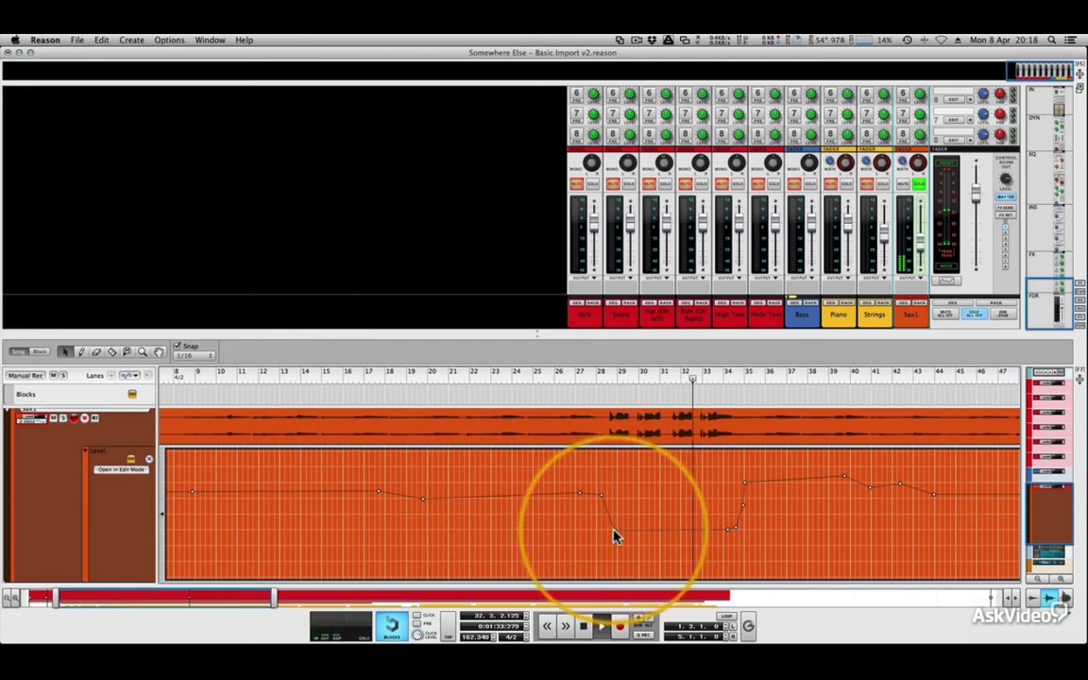
left_click_drag(613, 529, 608, 523)
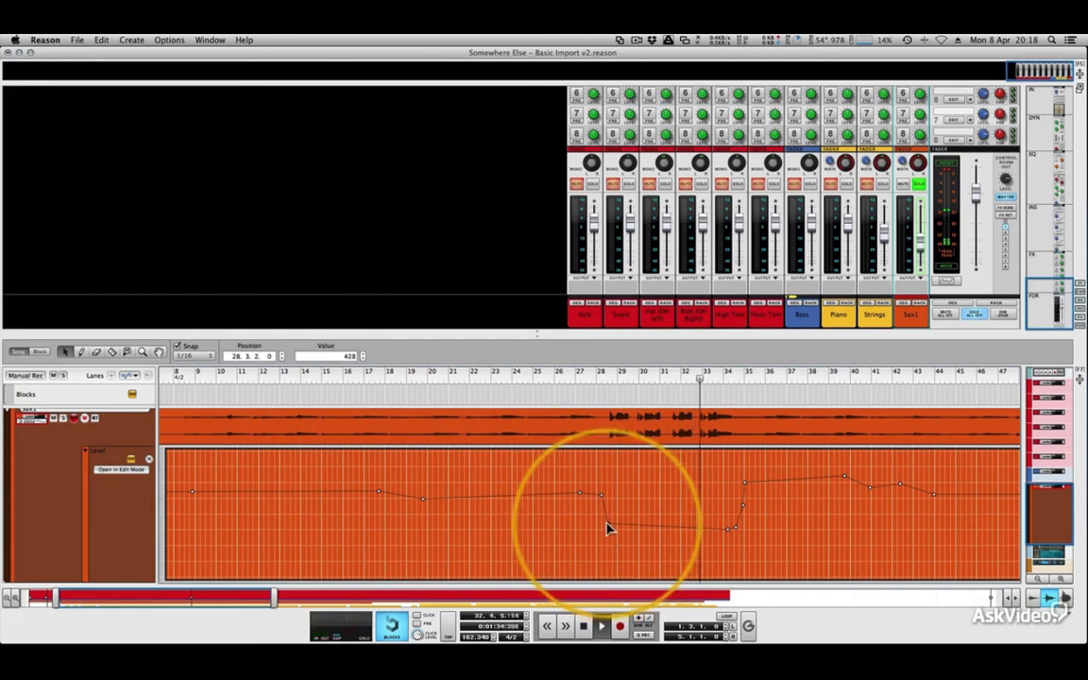
left_click(589, 374)
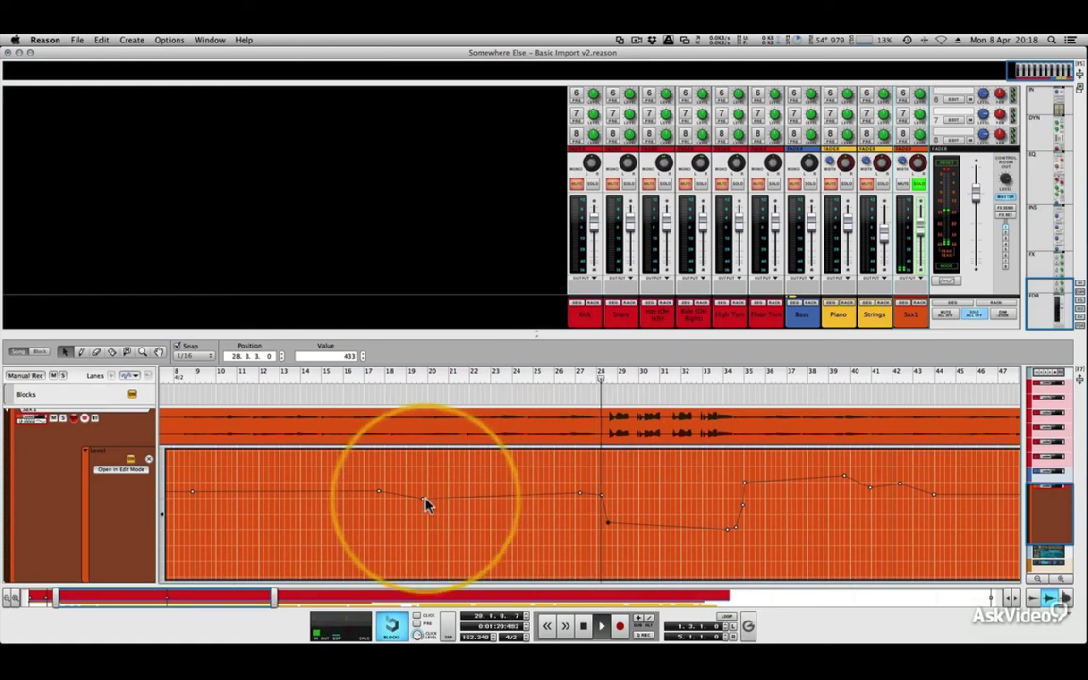
Even out the Sax1 level curve outside the dip, setting the bar 19 point to 690 and the bar 39 point to 712.
left_click_drag(424, 499, 424, 490)
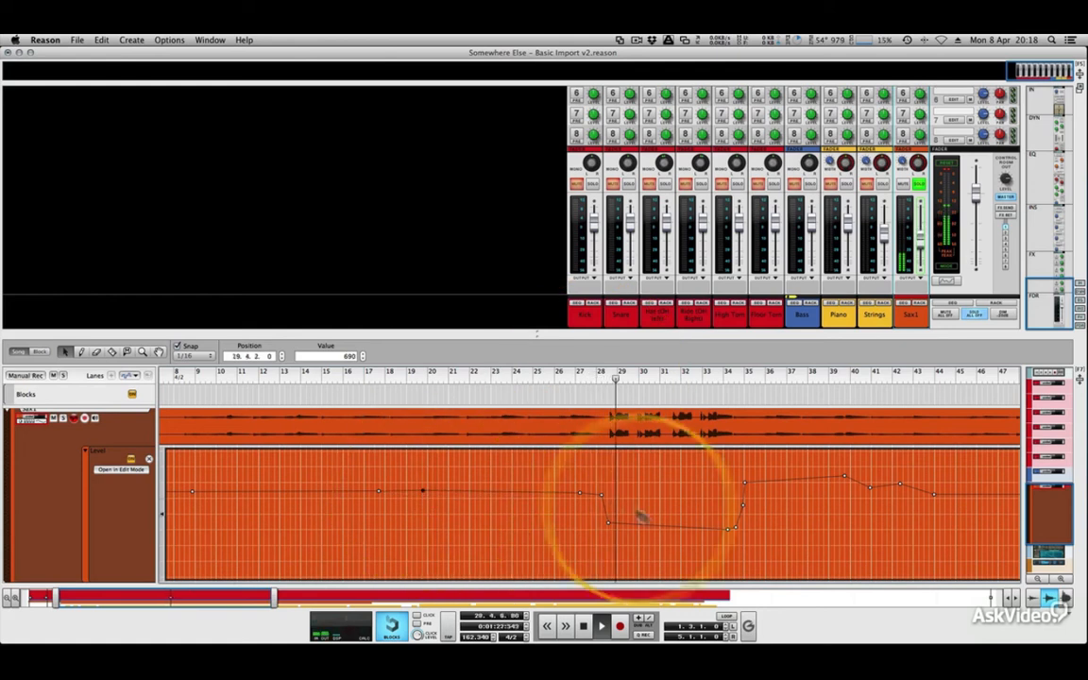
left_click_drag(728, 530, 741, 488)
mouse_move(835, 485)
left_mouse_down()
mouse_move(845, 481)
mouse_move(846, 491)
left_mouse_up()
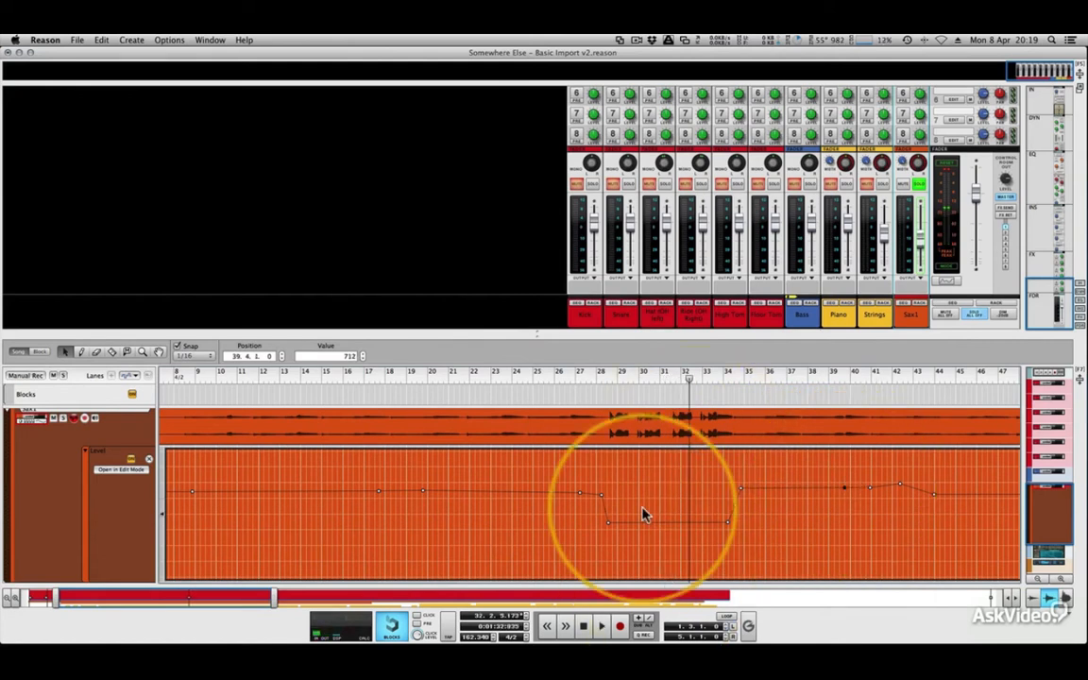
Raise the floor of the Sax1 level dip between bars 28 and 34 to about 508.
left_click_drag(607, 523, 608, 514)
left_click(726, 524)
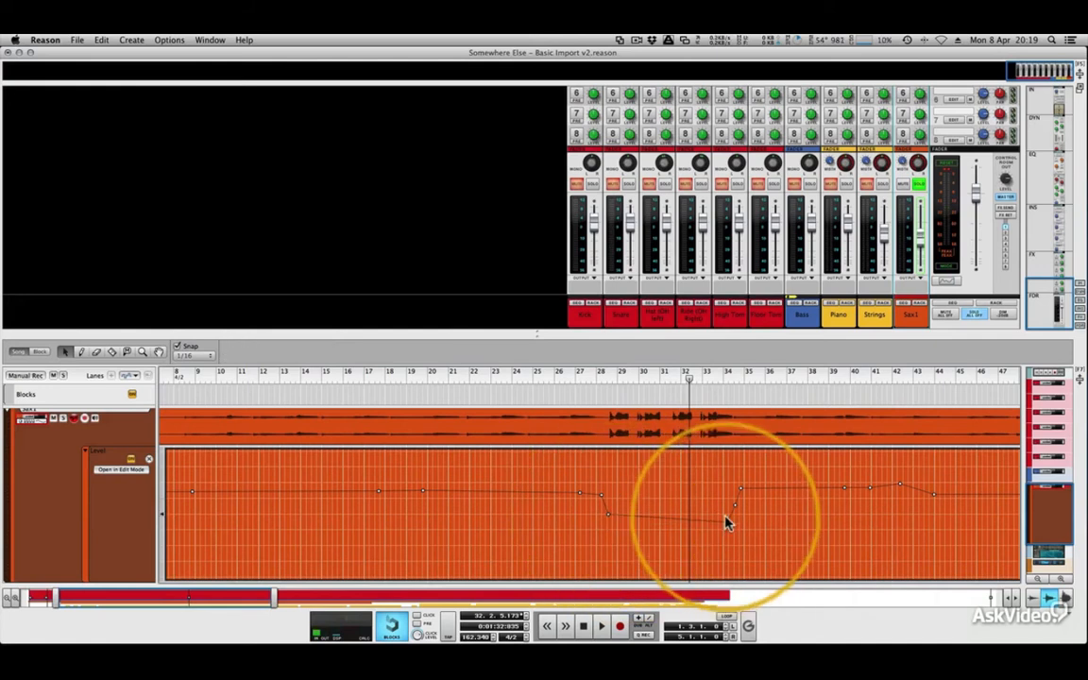
left_click_drag(730, 527, 730, 516)
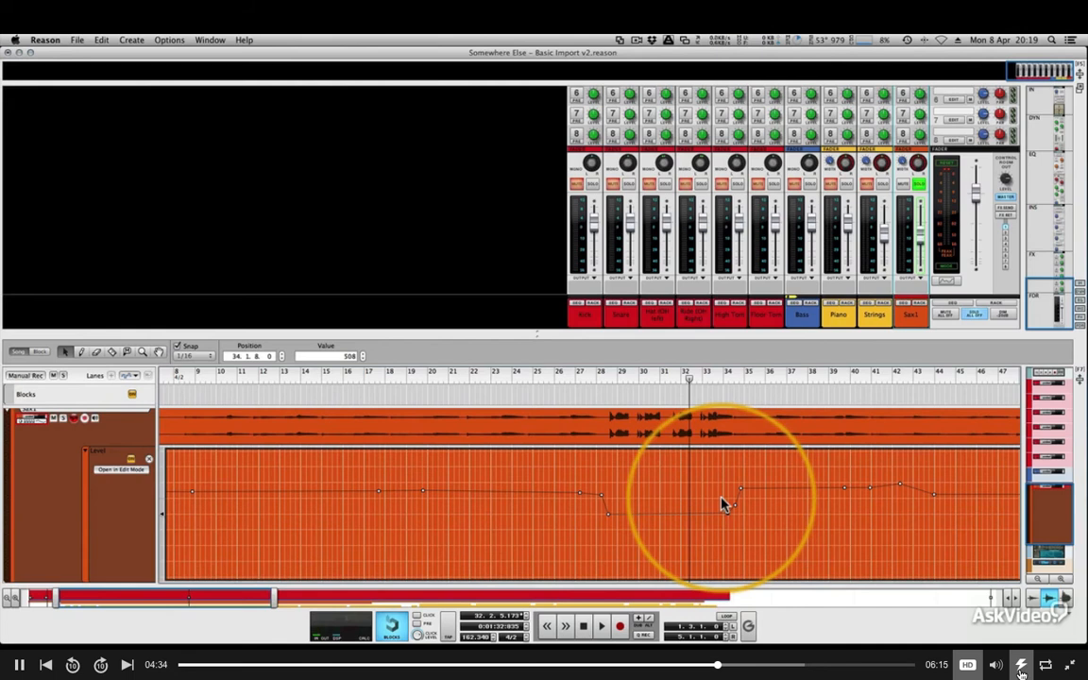
Extend the end of Sax1's level automation clip to about bar 80.
scroll(721, 503, "right", 5)
scroll(720, 503, "right", 3)
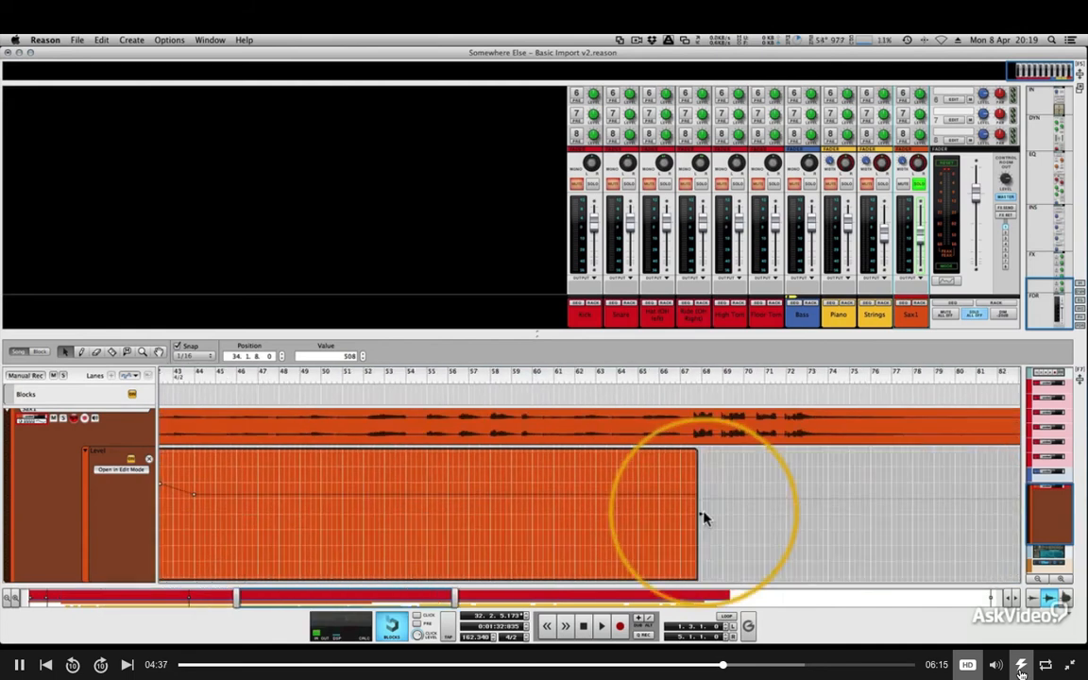
left_click_drag(704, 516, 956, 519)
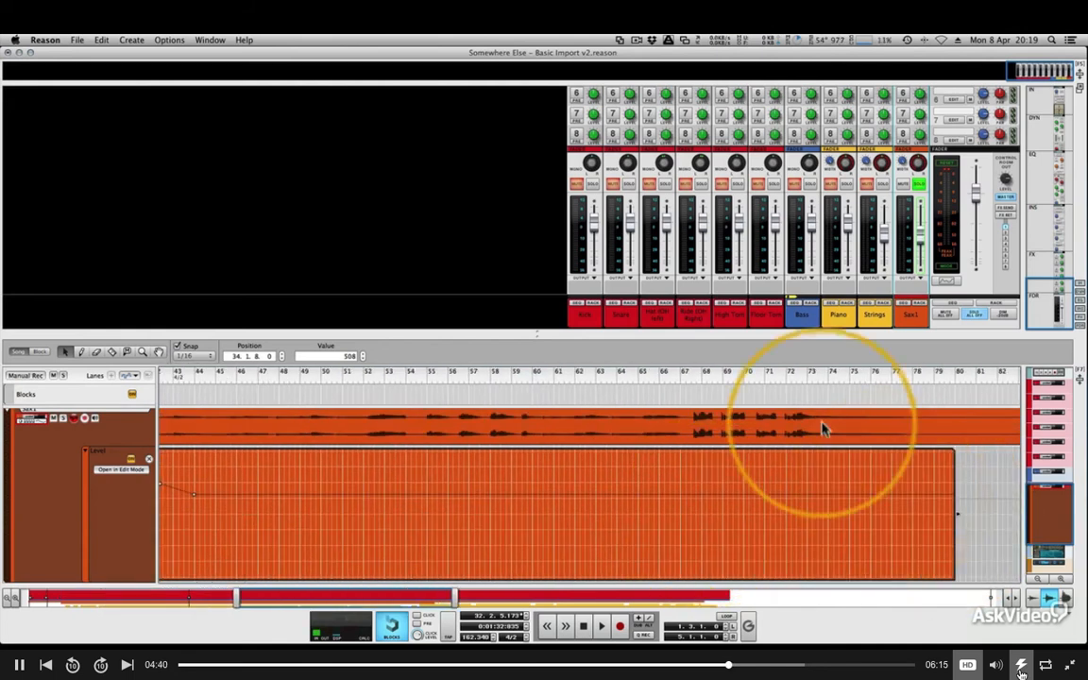
Play from about bar 51 and record up-and-down Sax1 fader moves into the level automation over about bars 54 to 57.
left_click(344, 375)
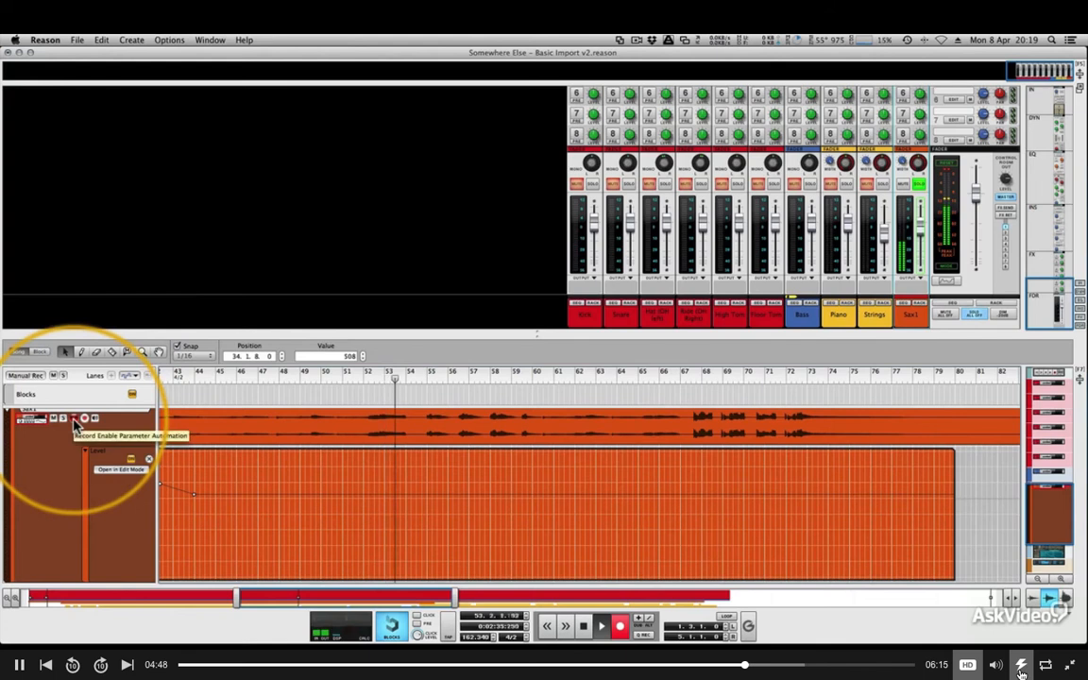
left_click_drag(921, 226, 921, 231)
left_click(619, 627)
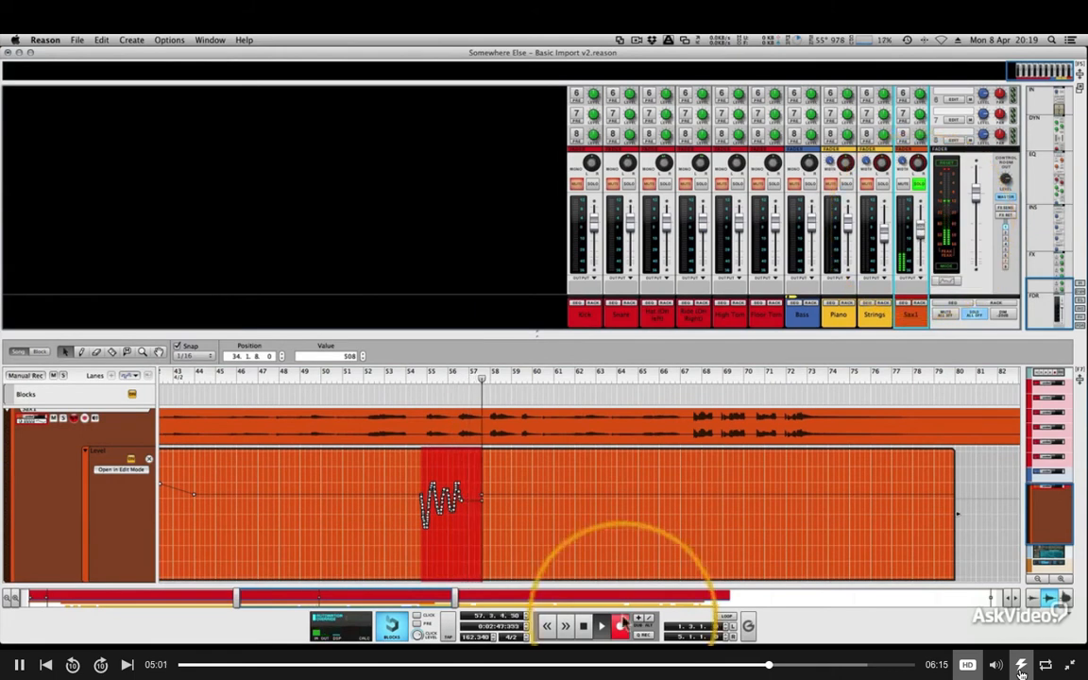
left_click(413, 492)
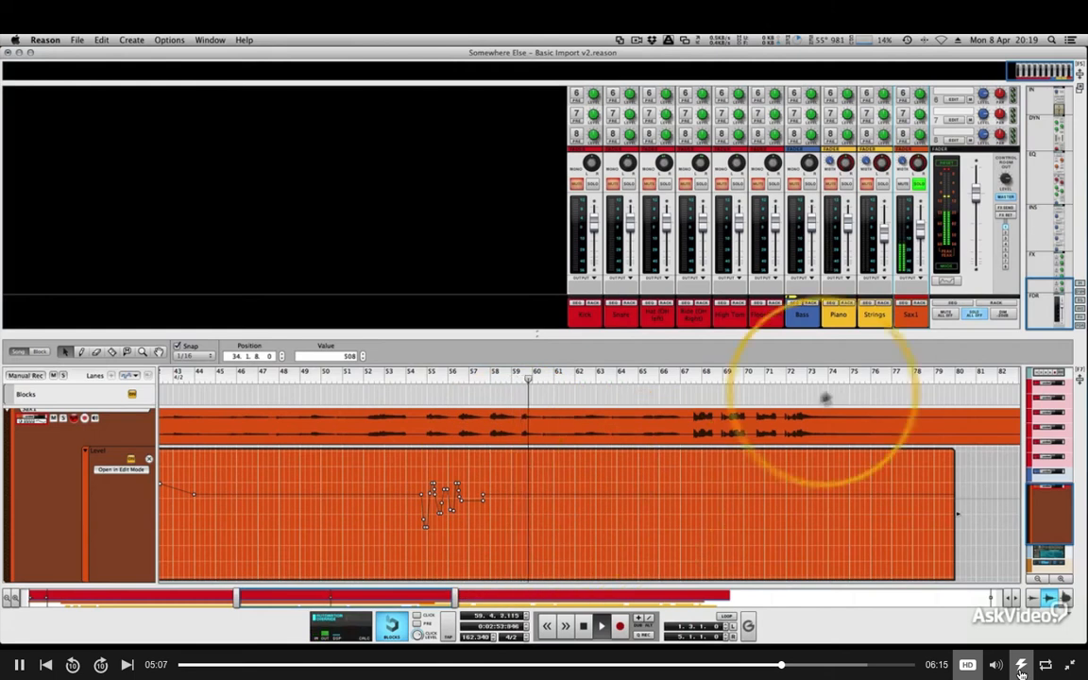
Play from about bar 65 and record a Sax1 fader reduction over about bars 66 to 70.
left_click(671, 382)
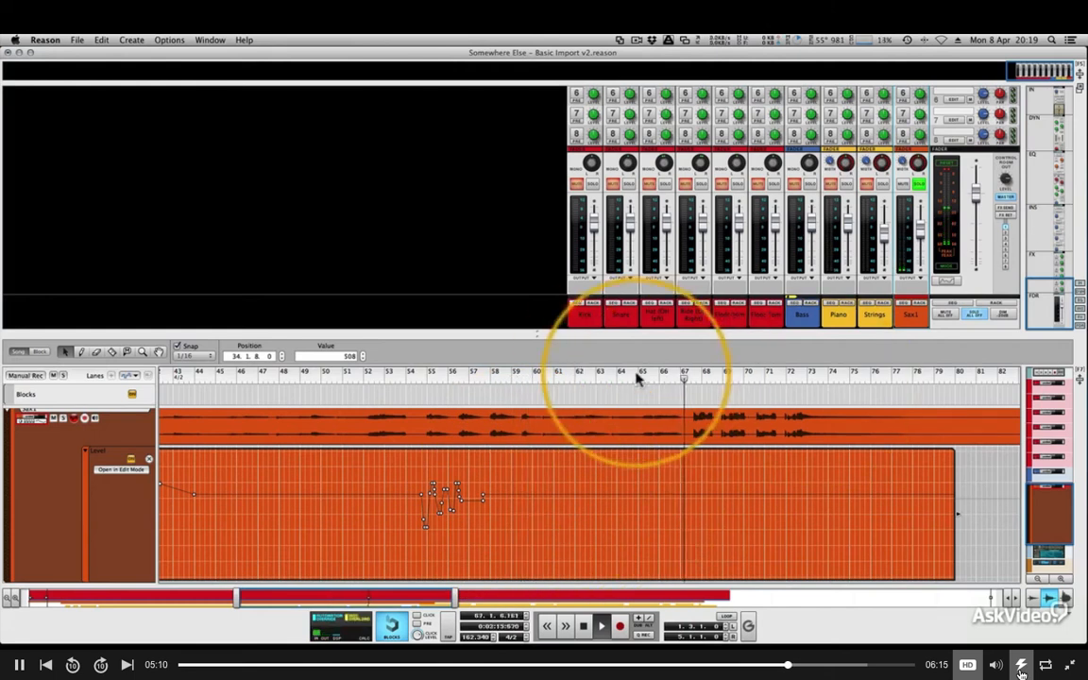
left_click(620, 626)
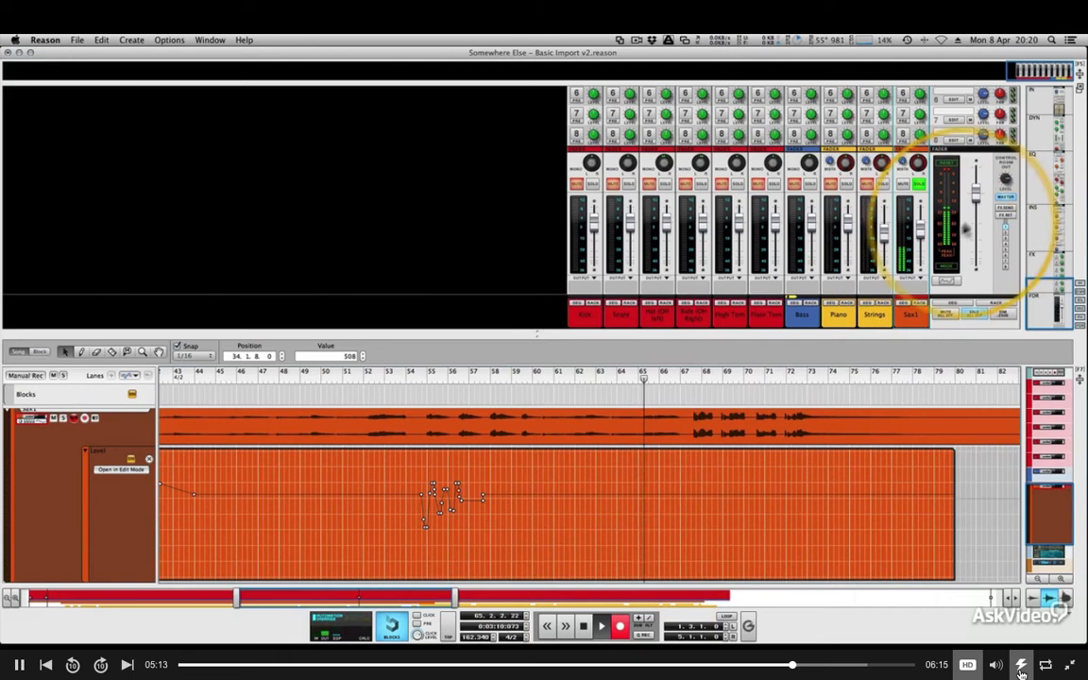
left_click_drag(920, 232, 921, 242)
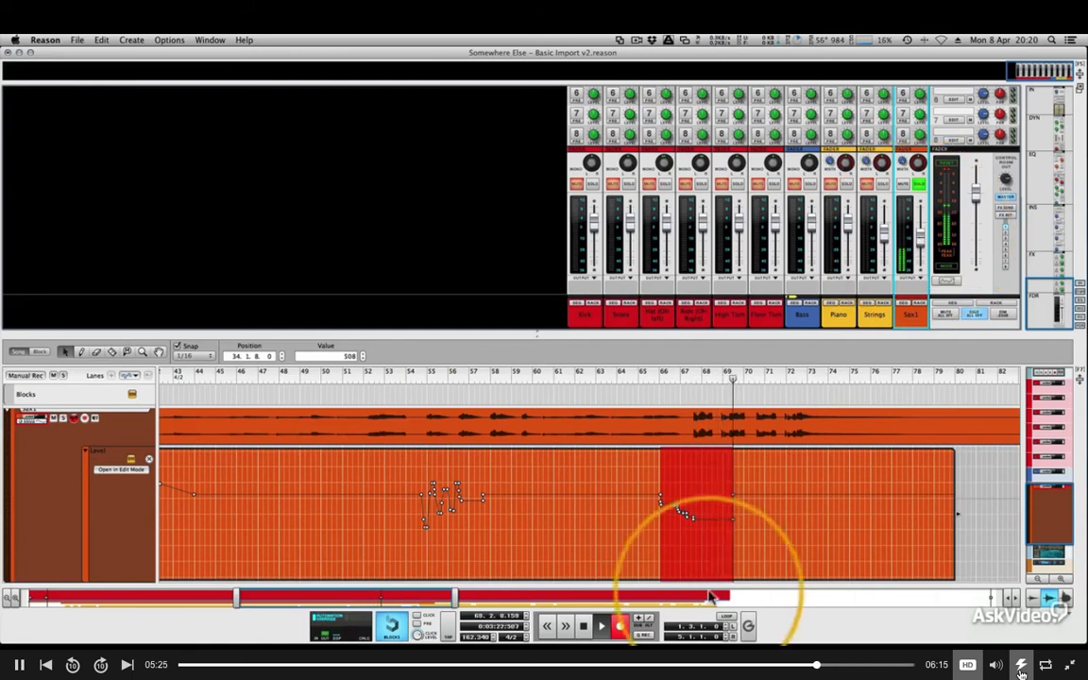
left_click(619, 627)
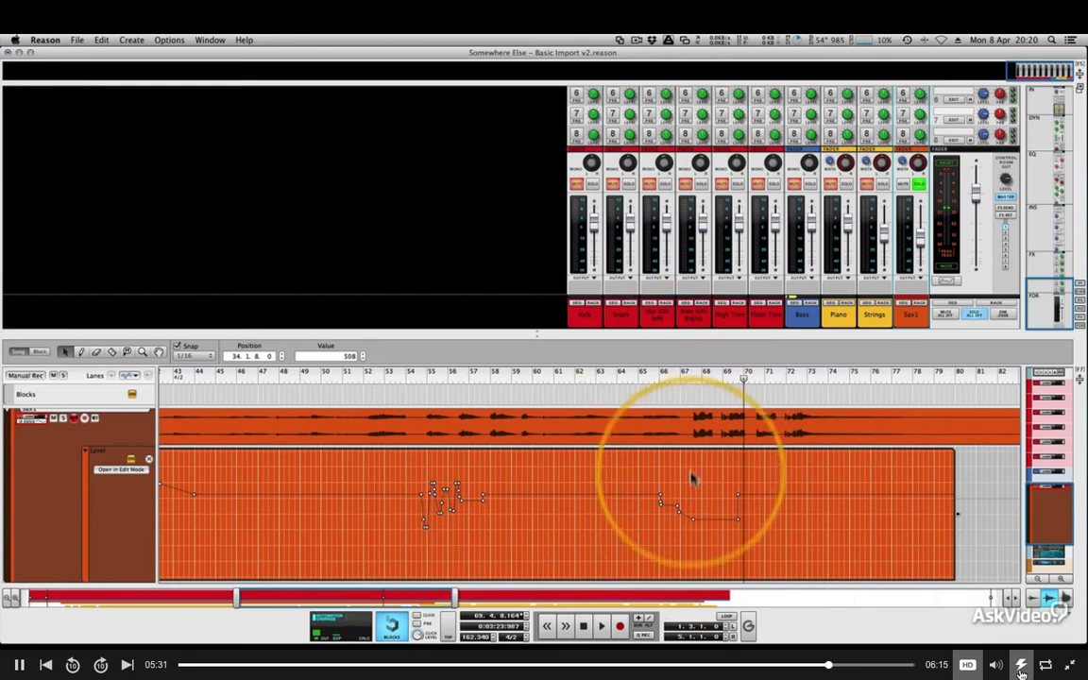
Replay the recorded Sax1 level reduction from about bar 66 and look over the whole automation lane.
left_click(661, 379)
key("space")
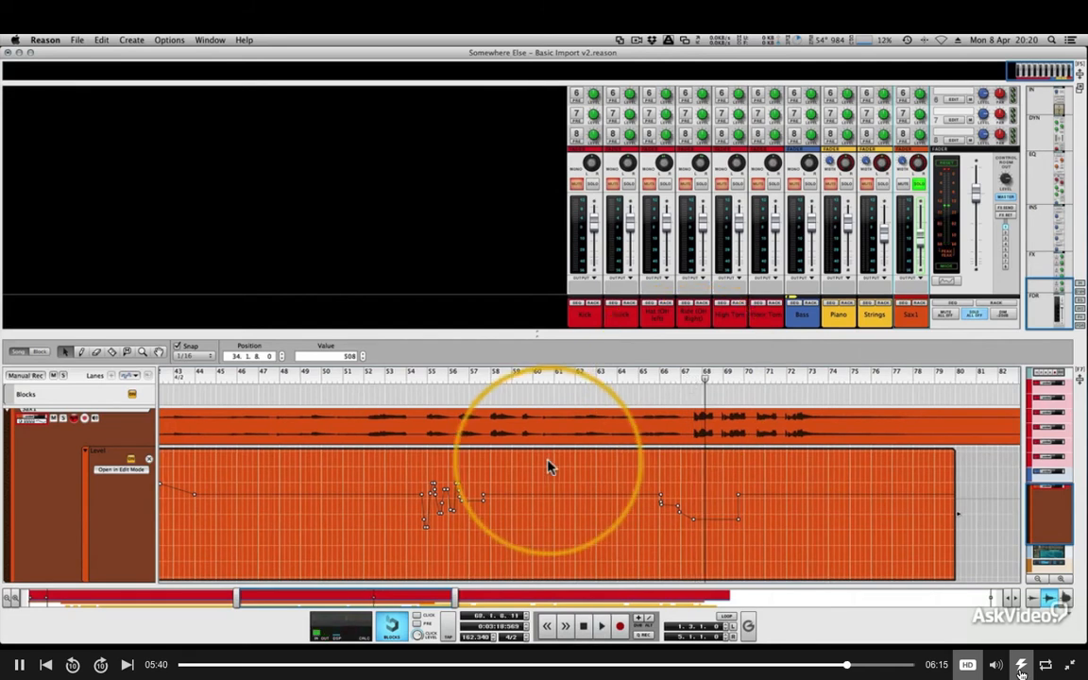
scroll(546, 467, "left", 5)
scroll(369, 504, "right", 5)
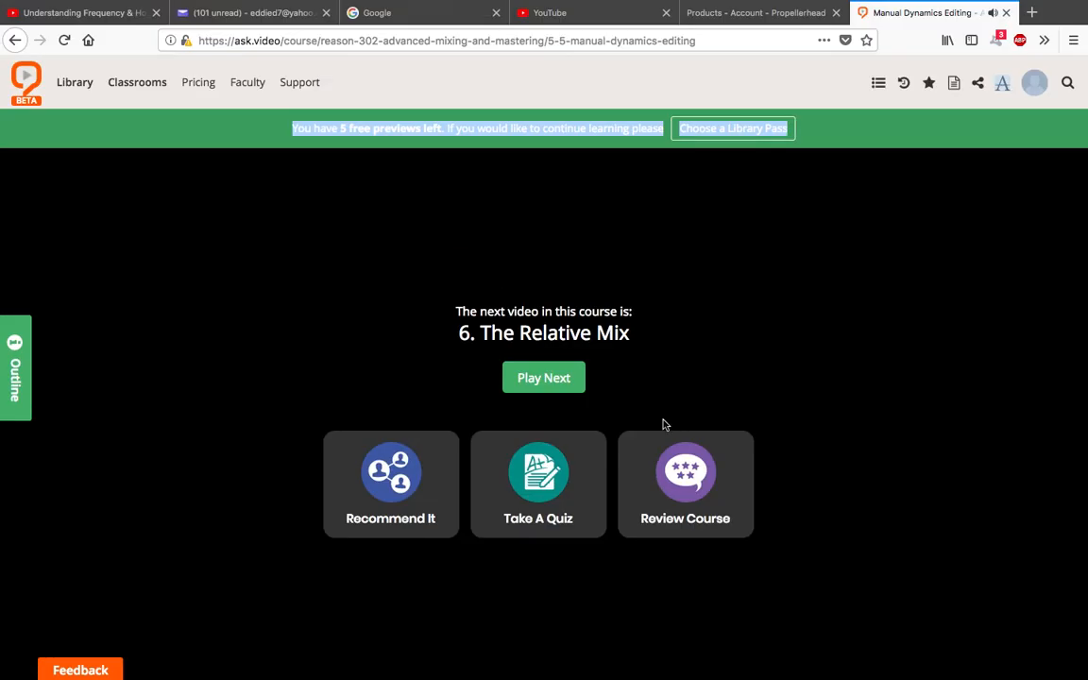
Start the next course video, The Relative Mix, and show it full screen.
left_click(552, 390)
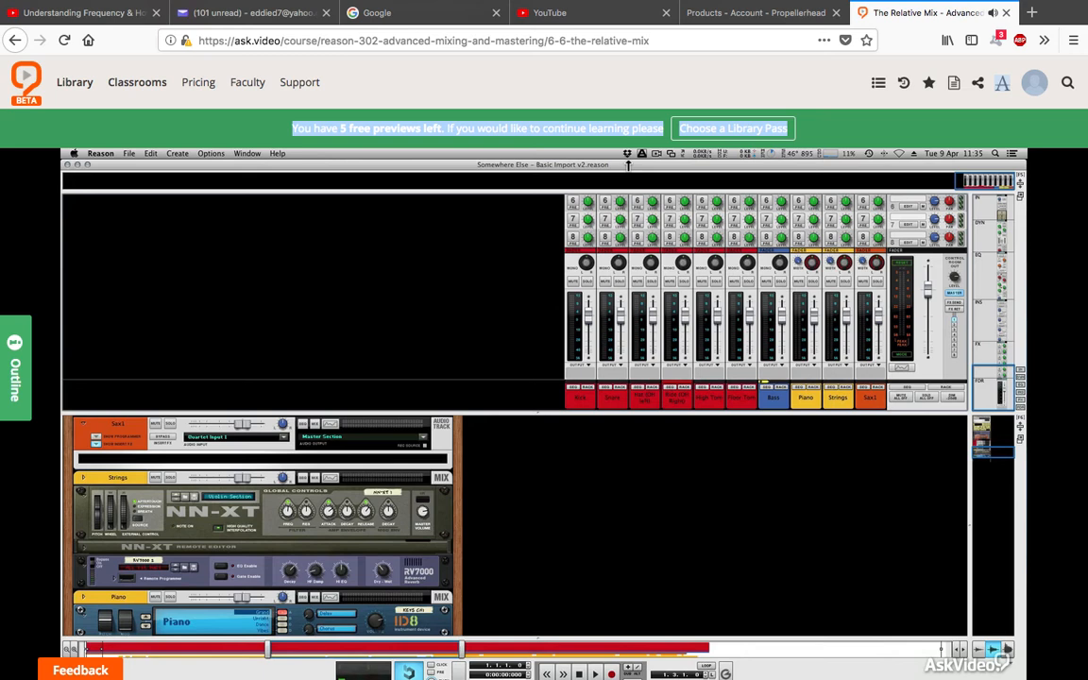
mouse_move(1006, 650)
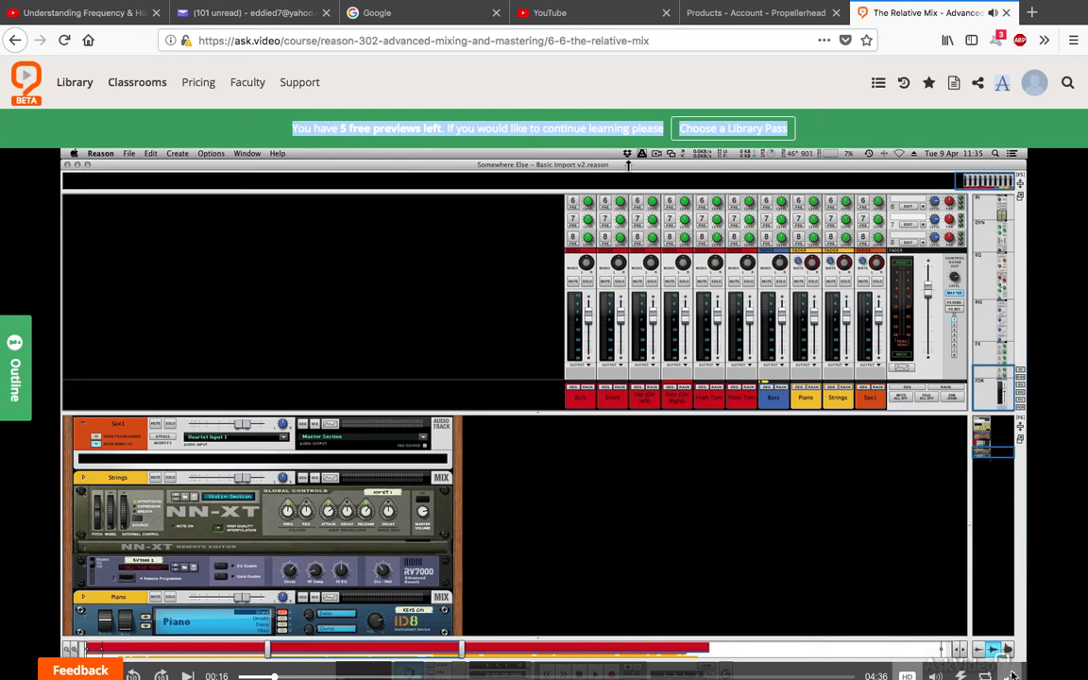
left_click(1011, 675)
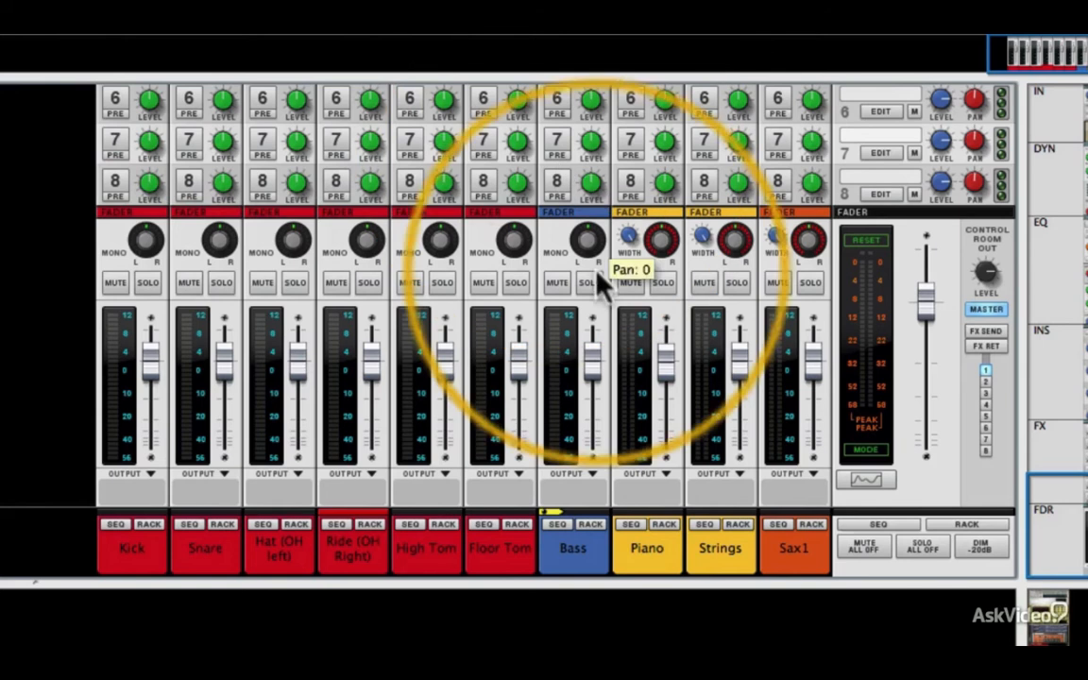
Pull the Bass, Piano, Strings, Sax1, Ride and Hat channel faders all the way down.
left_click_drag(592, 362, 578, 548)
left_click_drag(664, 371, 670, 529)
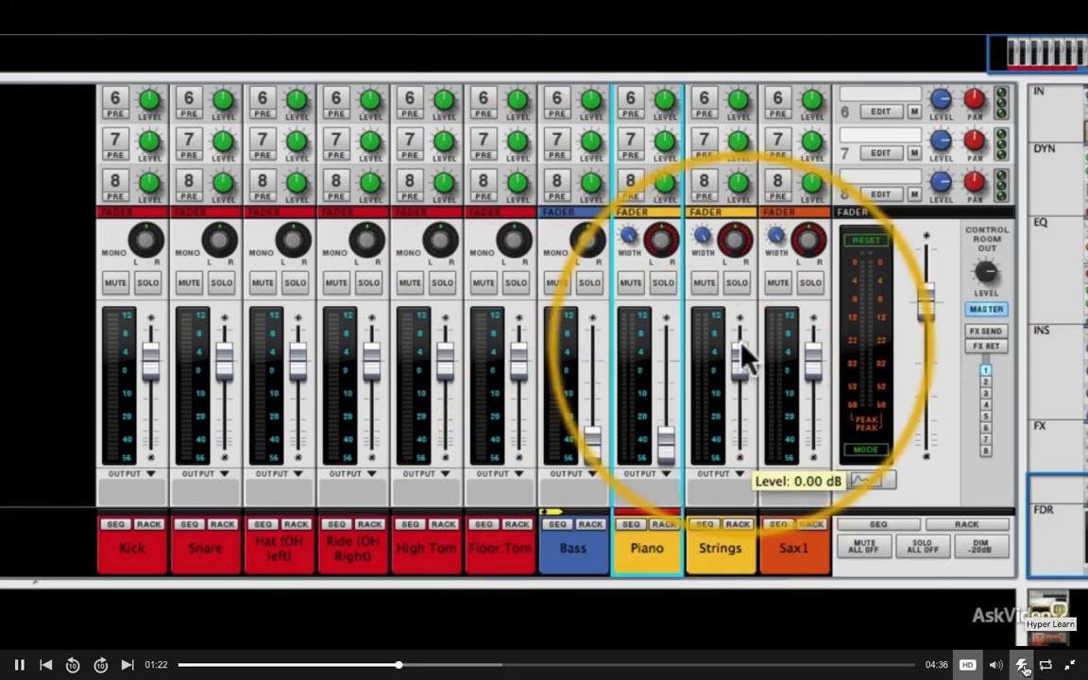
left_click_drag(743, 357, 736, 579)
left_click_drag(813, 354, 808, 578)
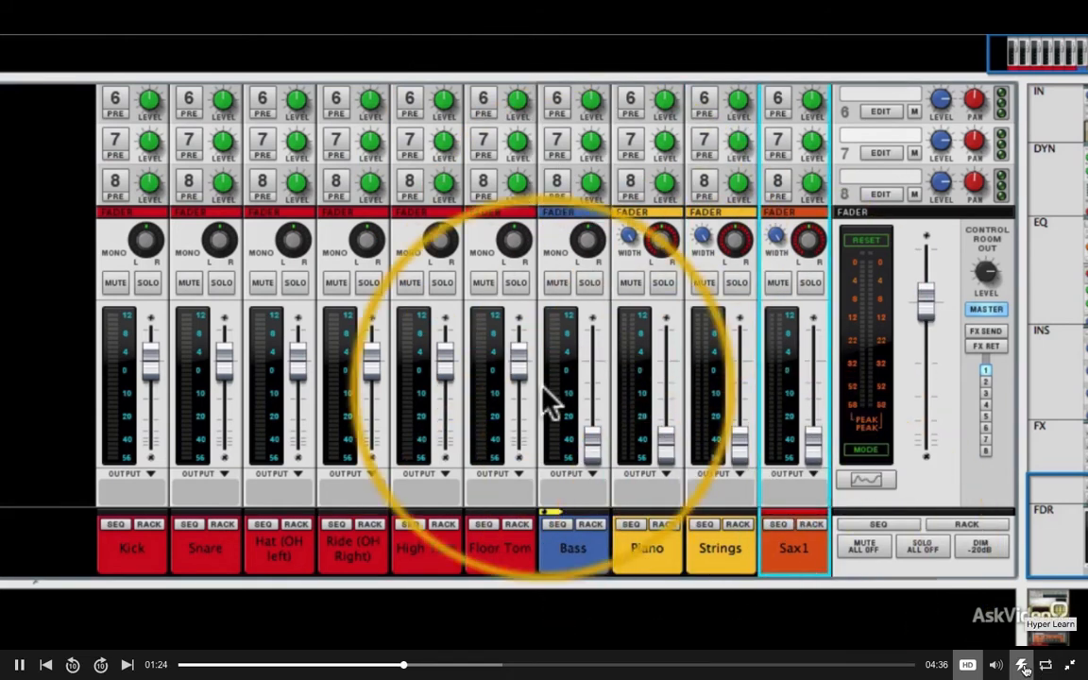
left_click_drag(372, 359, 374, 529)
left_click_drag(298, 359, 301, 518)
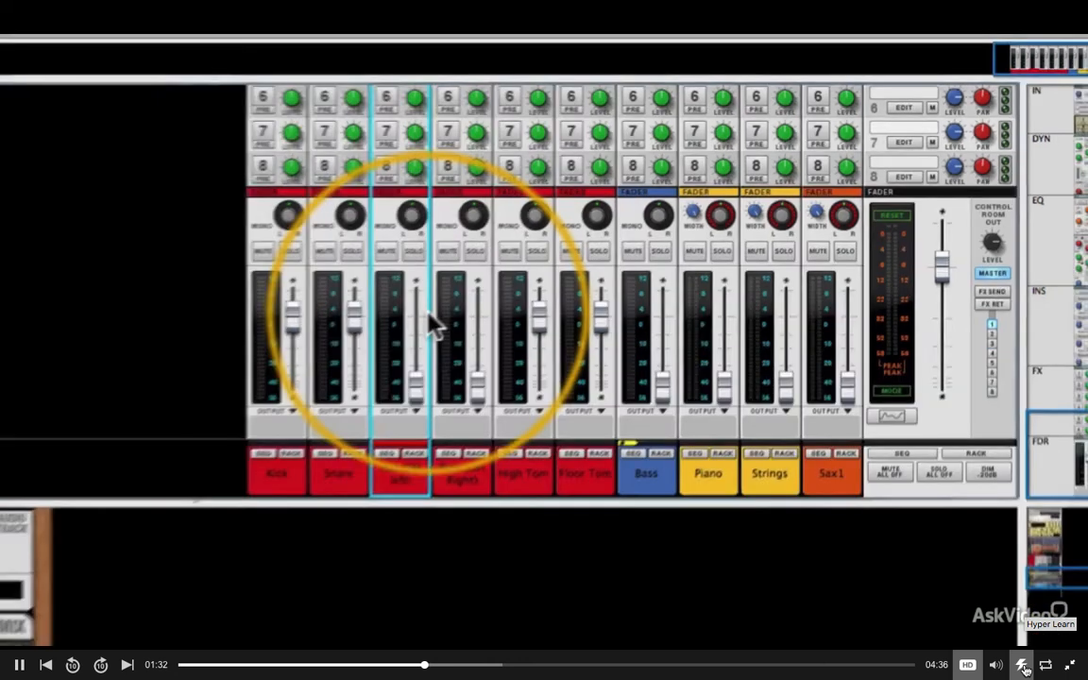
Show the full sequencer and play the song from about bar 8, where the drums enter.
key("F7")
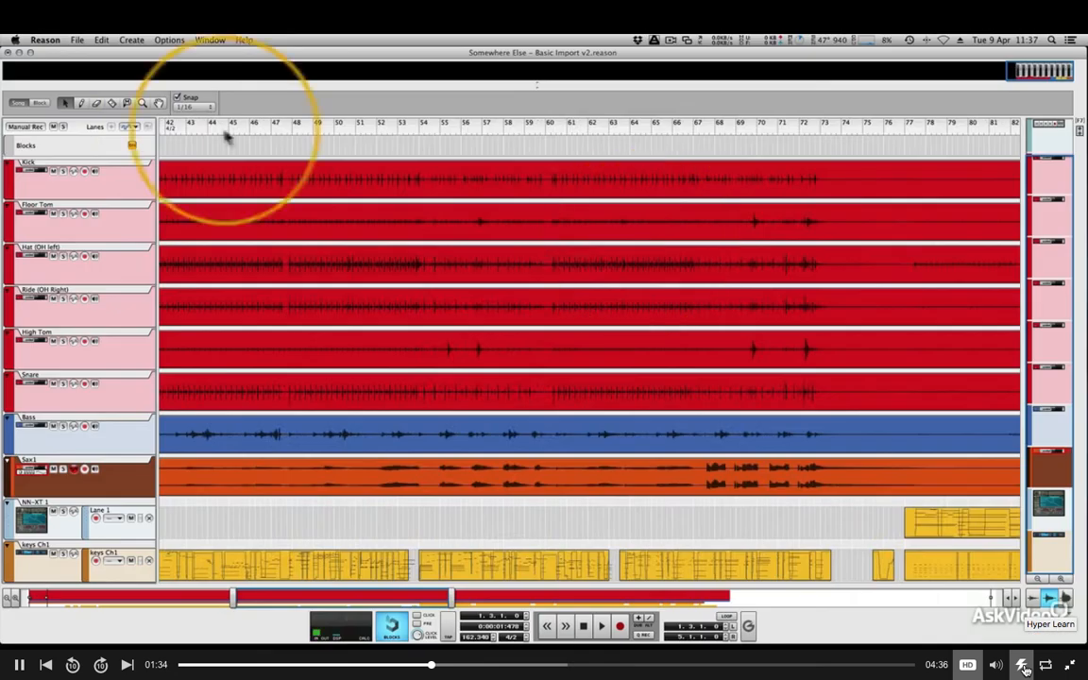
scroll(185, 129, "left", 10)
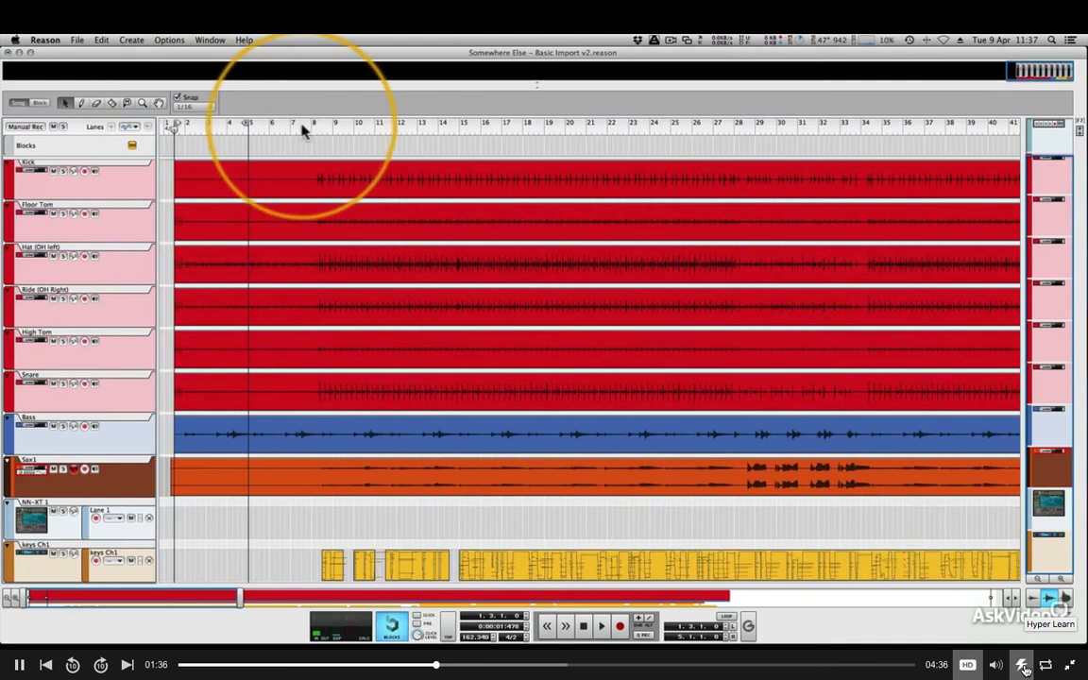
left_click(312, 129)
key("space")
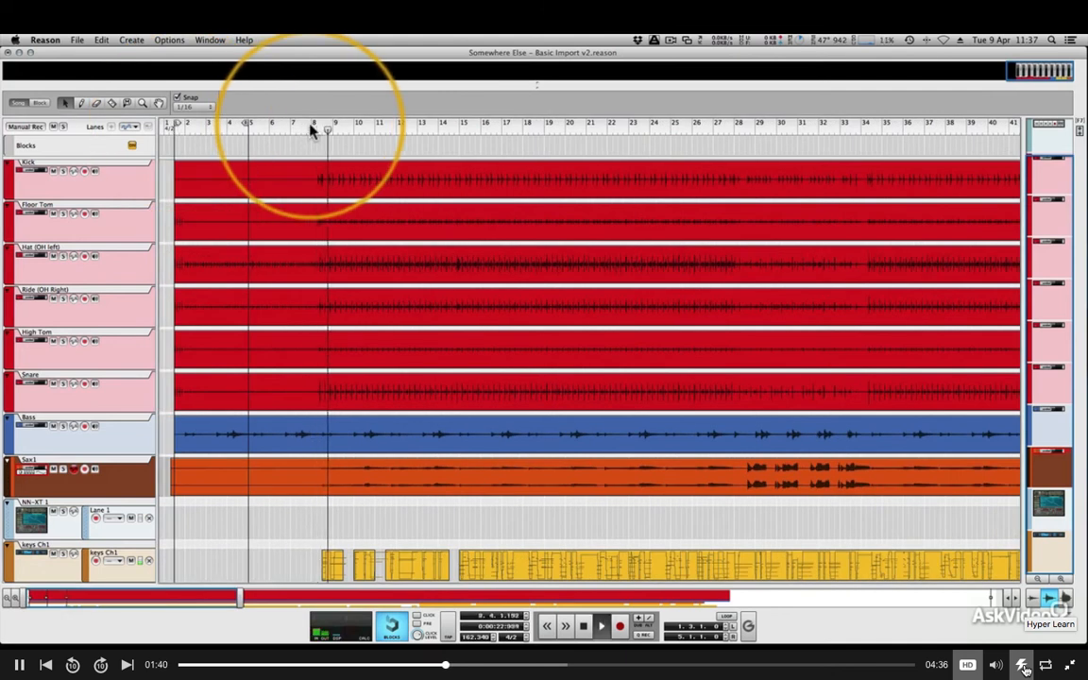
Show the main mixer during playback, bring up the Hat and Ride faders to balance the overheads, and adjust their panning.
key("F5")
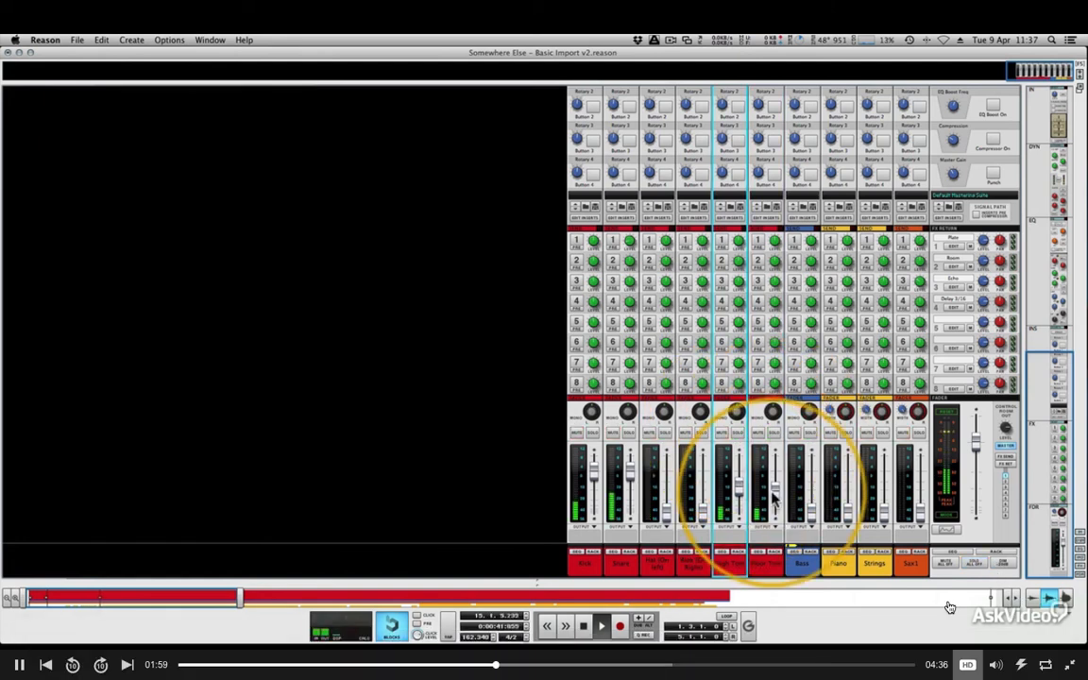
mouse_move(996, 676)
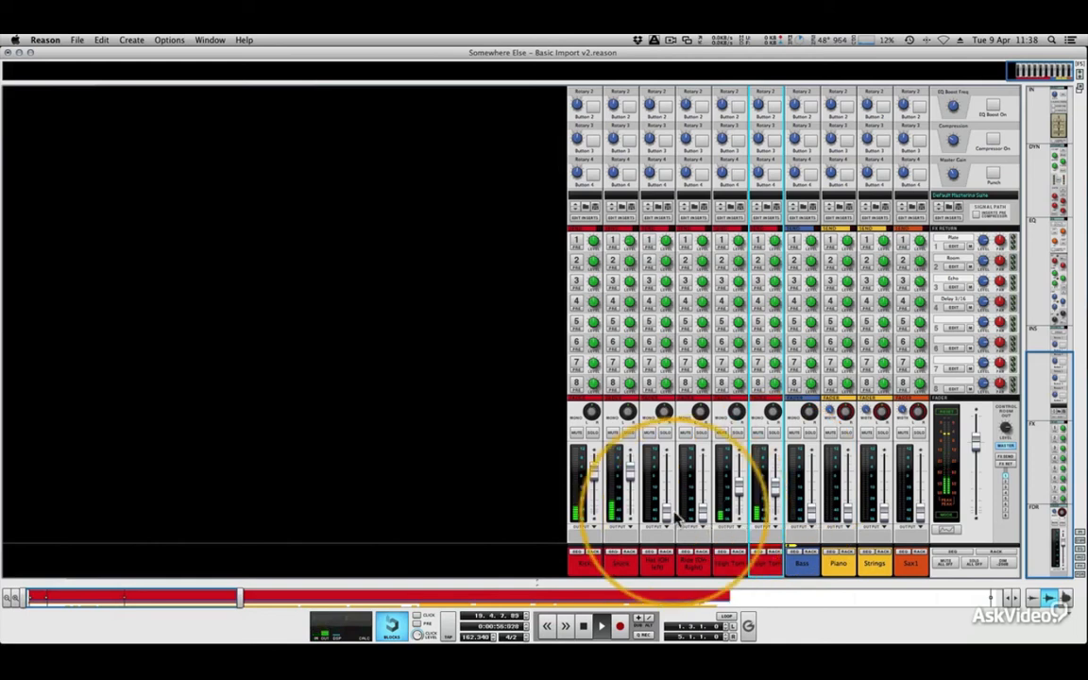
left_click_drag(666, 513, 703, 461)
left_click_drag(701, 418, 665, 428)
left_click(665, 410)
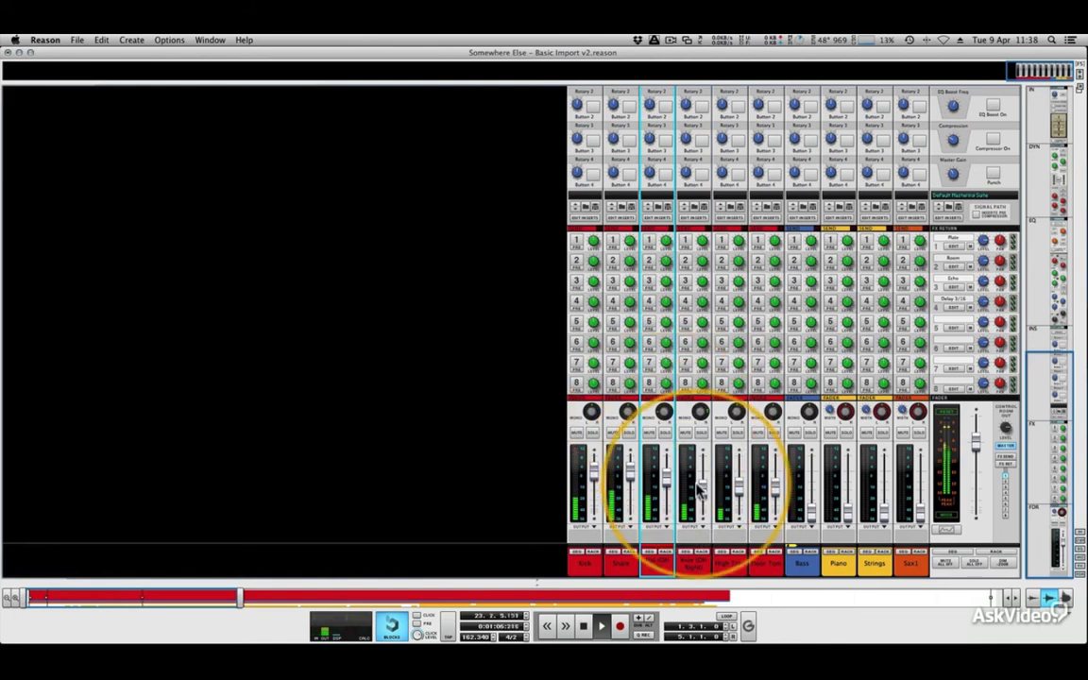
left_click_drag(699, 485, 666, 483)
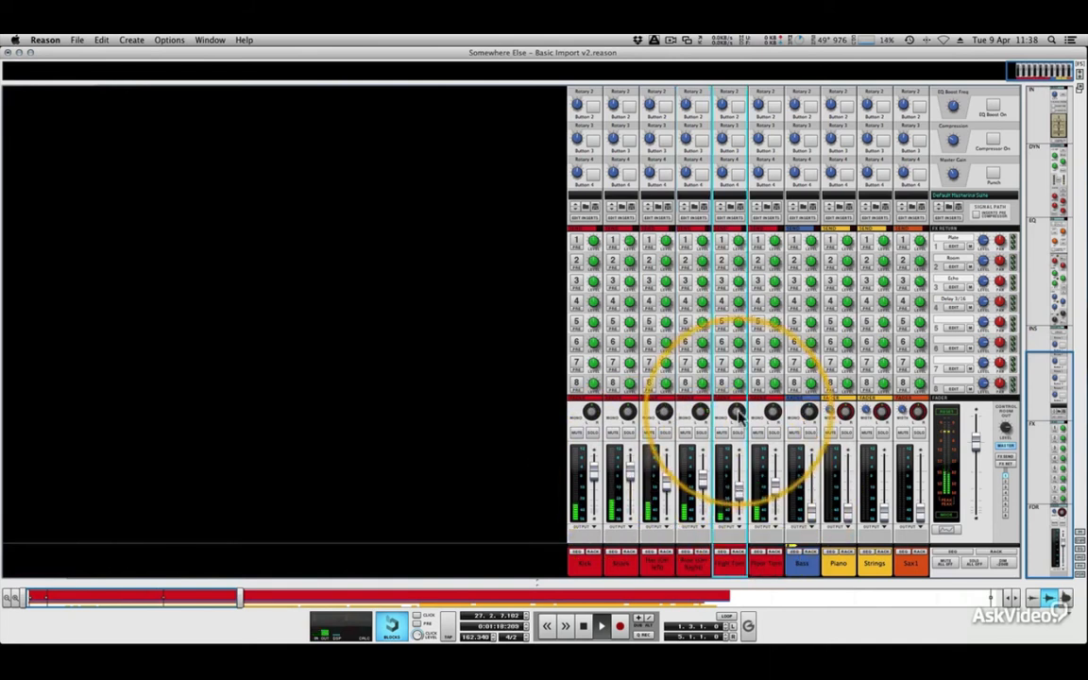
mouse_move(954, 647)
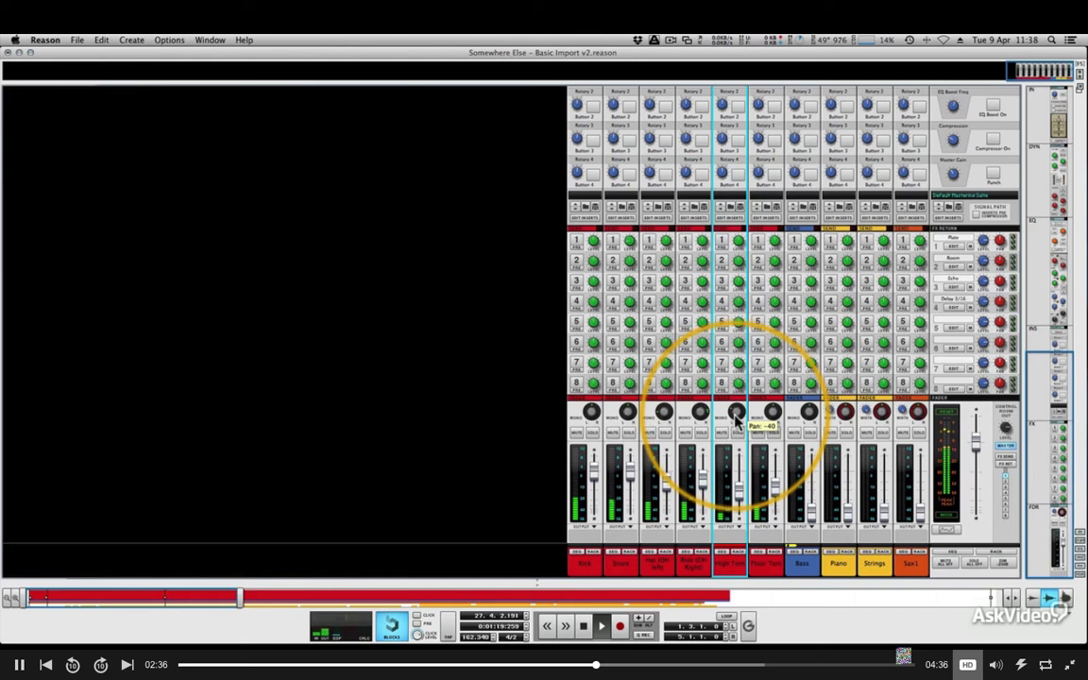
left_click(968, 666)
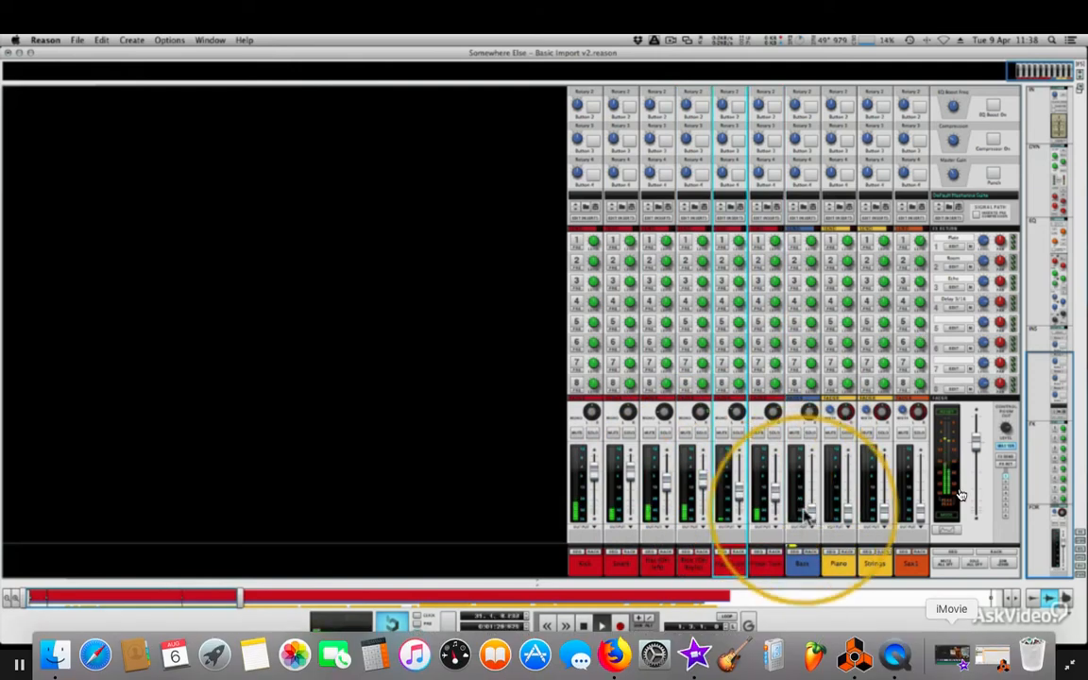
Raise the Bass fader to about -8.98 dB and bring the Piano fader up to -14.55 dB during playback.
left_click(968, 667)
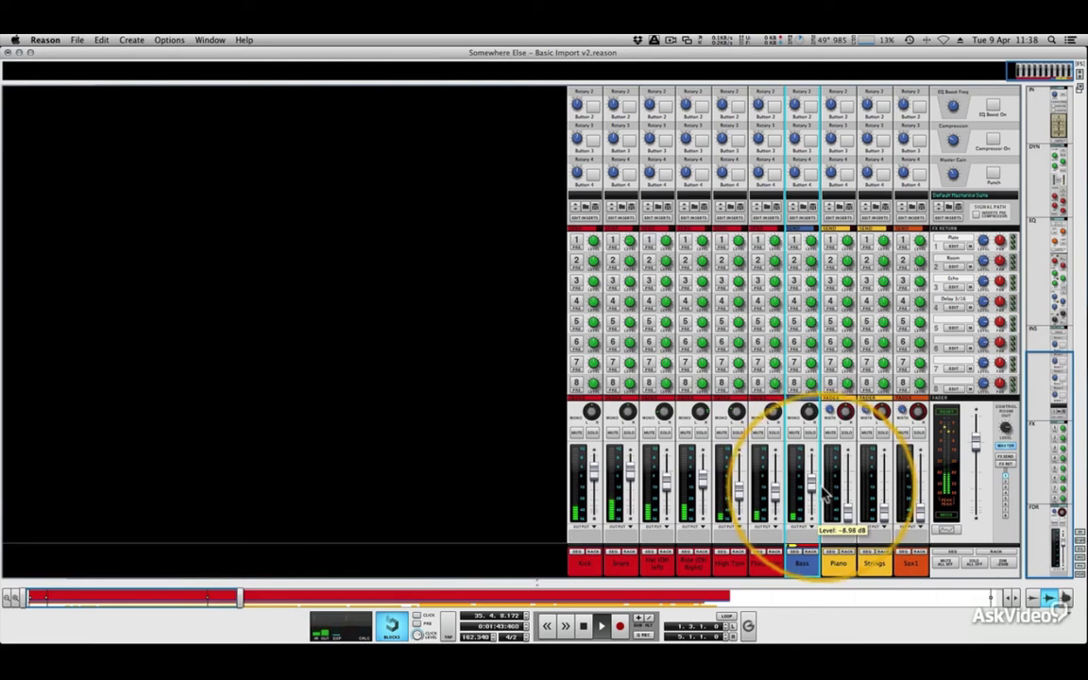
left_click(848, 494)
left_click_drag(848, 494, 850, 490)
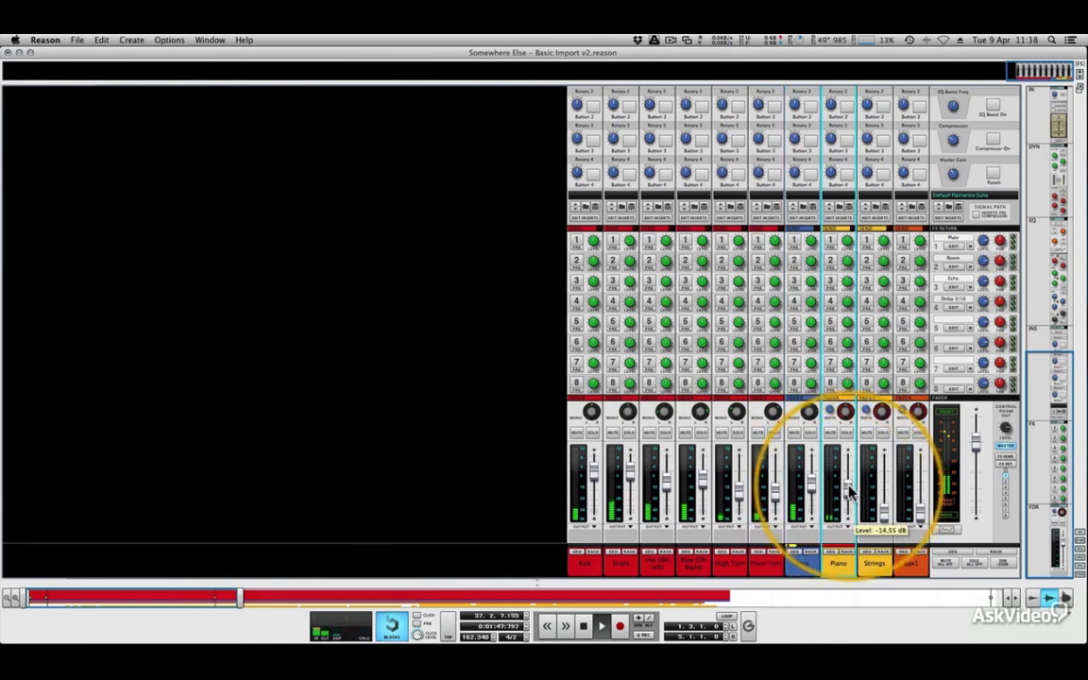
Cycle the master section's level meter through its display modes, including PPM.
left_click(948, 522)
left_click(948, 517)
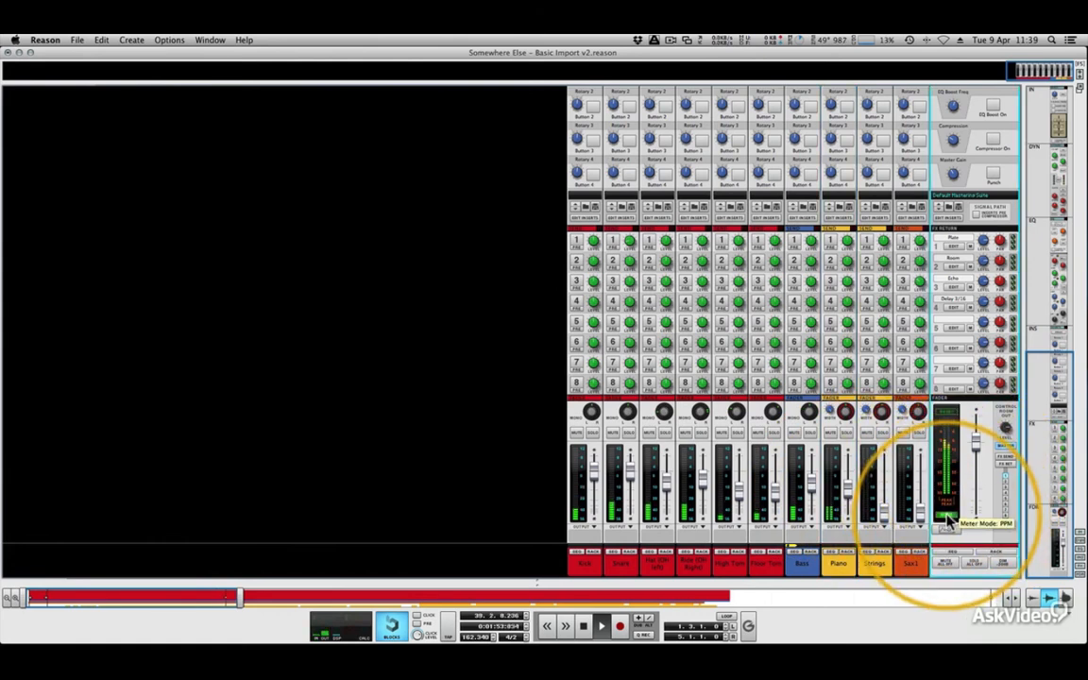
left_click(948, 518)
left_click(947, 518)
key("F2")
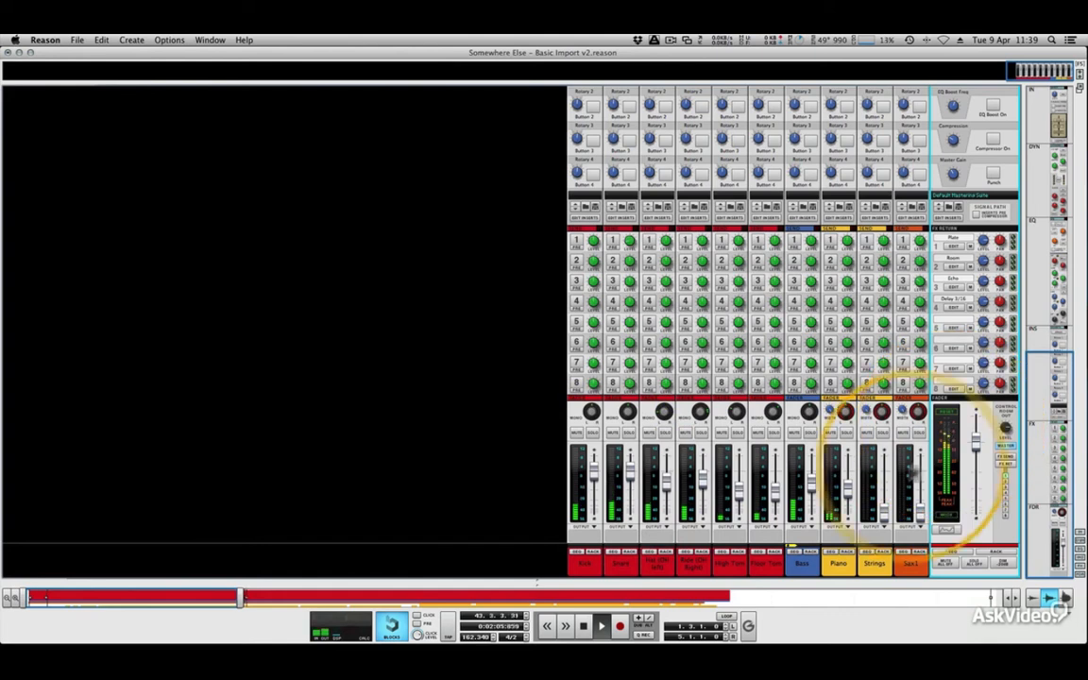
Bring up the Strings fader slightly and raise the Sax1 fader to about -11.62 dB.
left_click(881, 513)
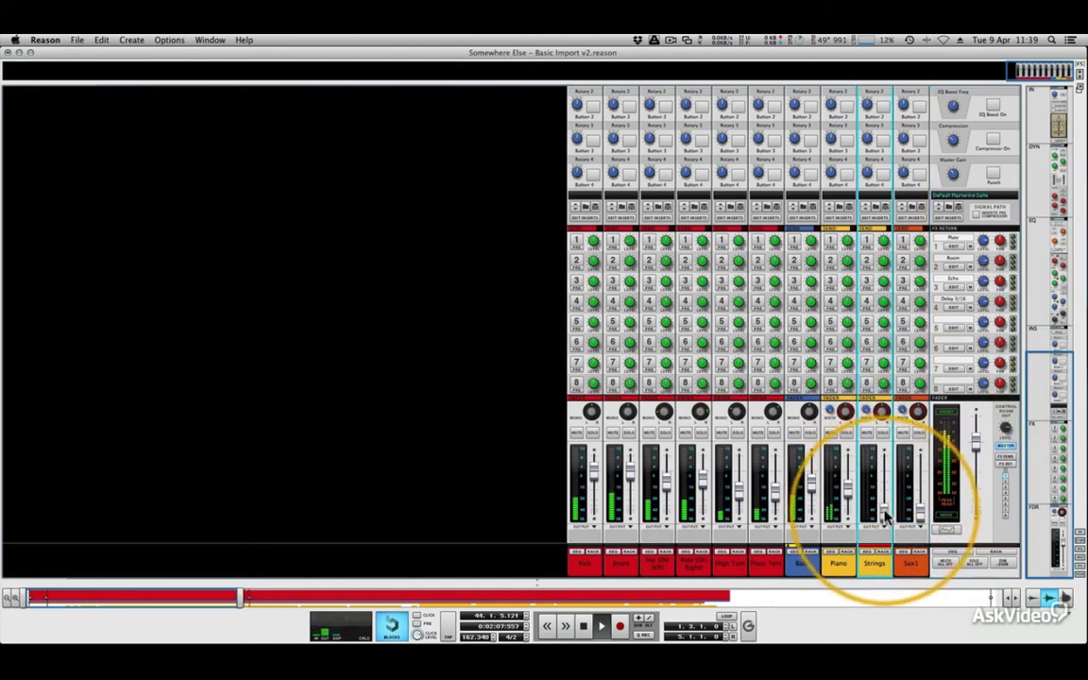
left_click_drag(922, 515, 922, 482)
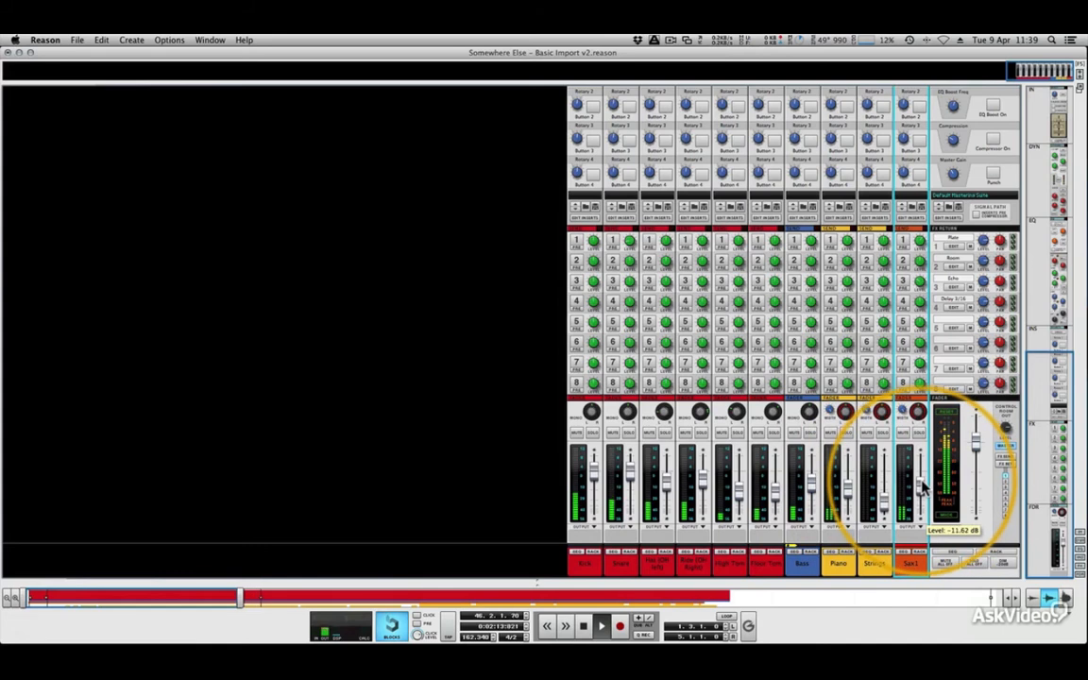
Lower the Kick and Snare faders slightly to sit better against the other instruments.
left_click(594, 472)
left_click_drag(629, 478, 630, 480)
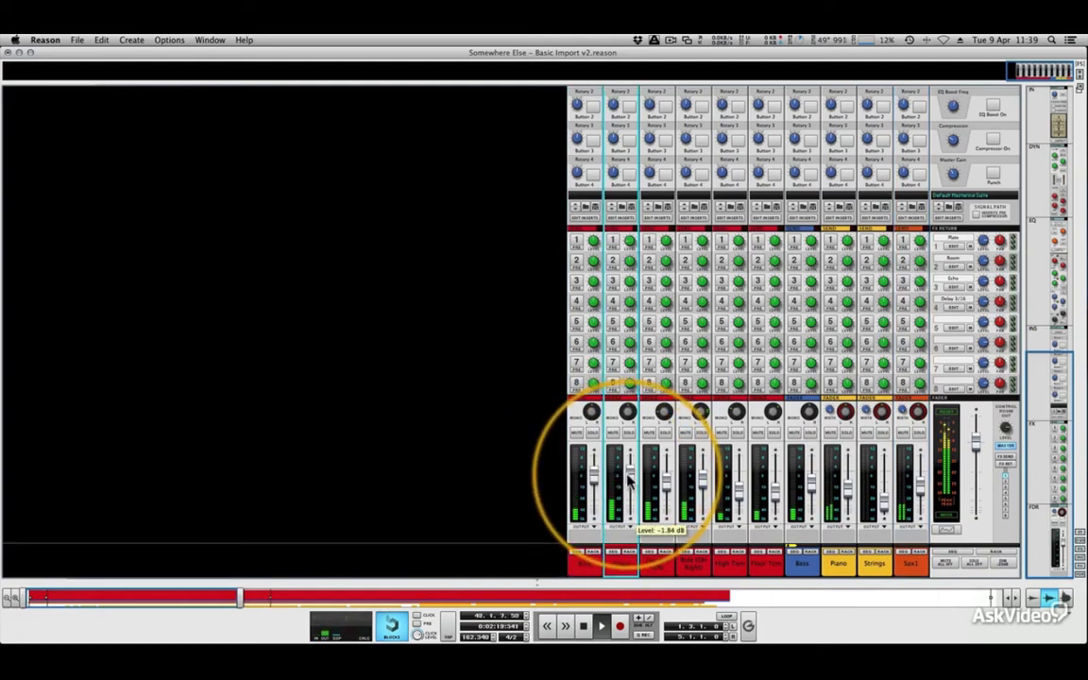
left_click(594, 477)
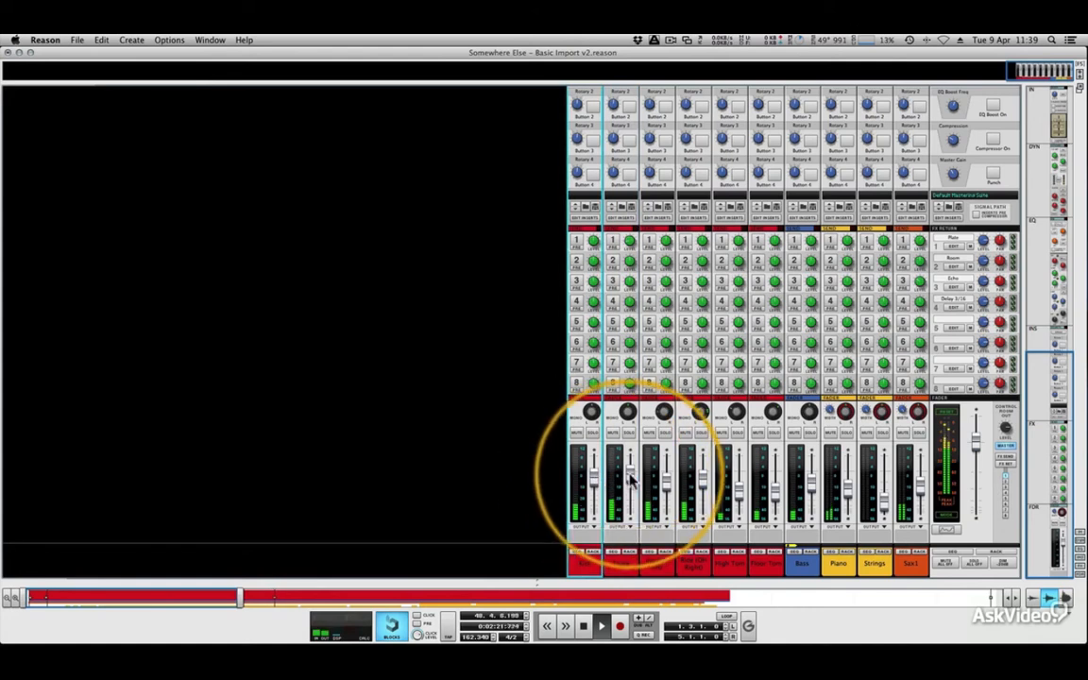
left_click(630, 479)
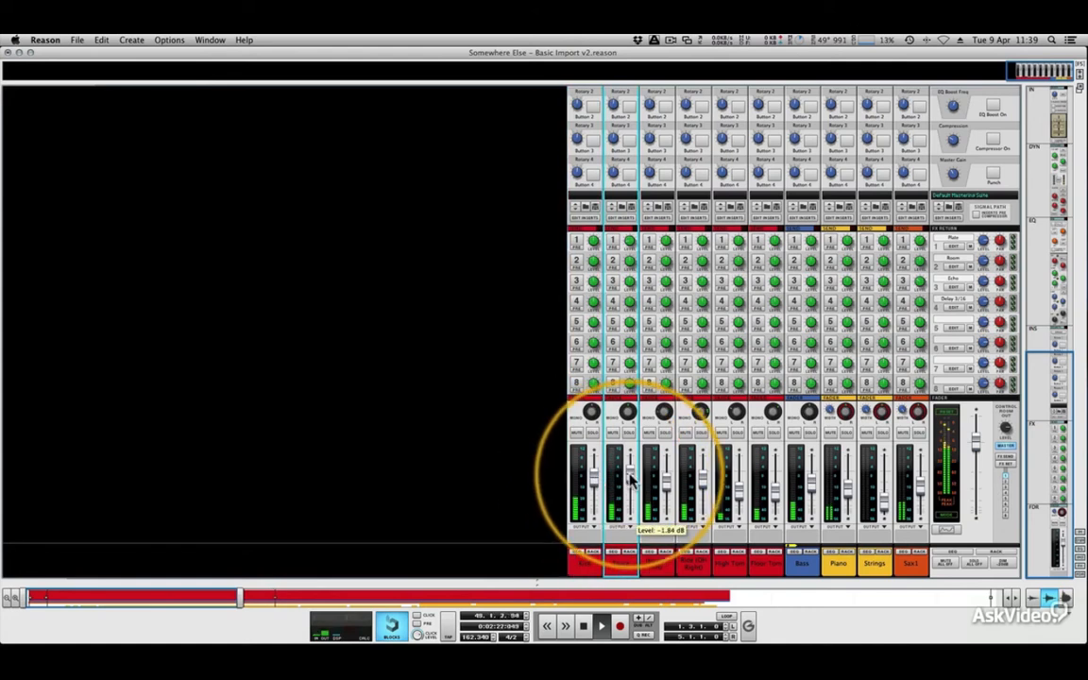
Rebalance the melodic channels by raising Strings, setting Piano to -13.33 dB and lowering Sax1 to -15.82 dB.
left_click(888, 498)
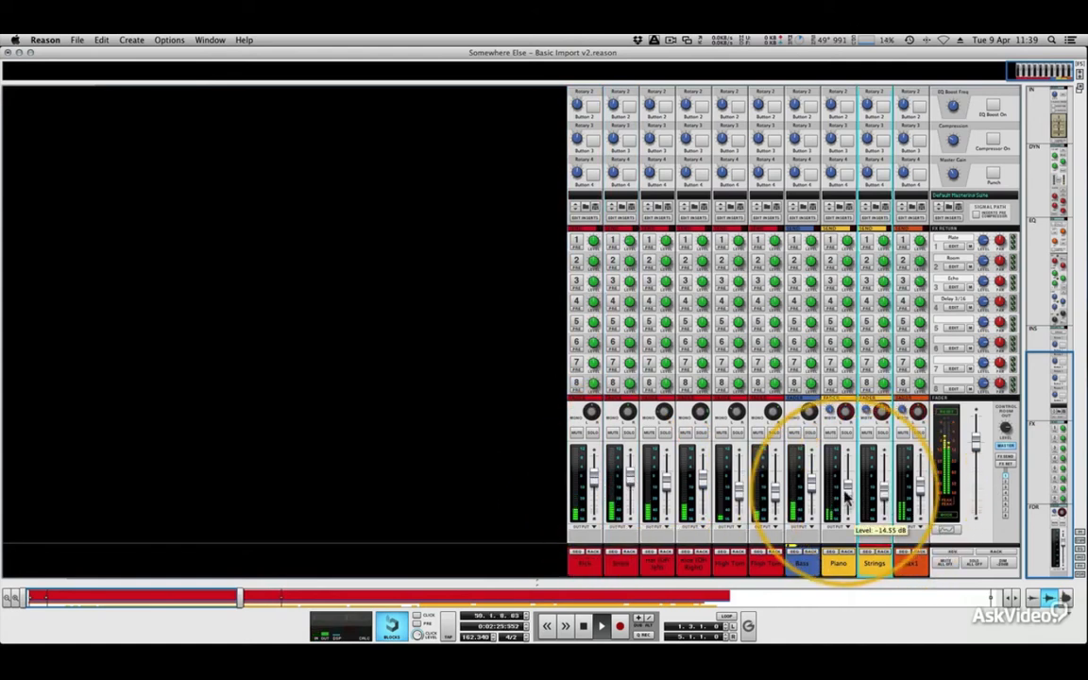
left_click_drag(847, 498, 848, 495)
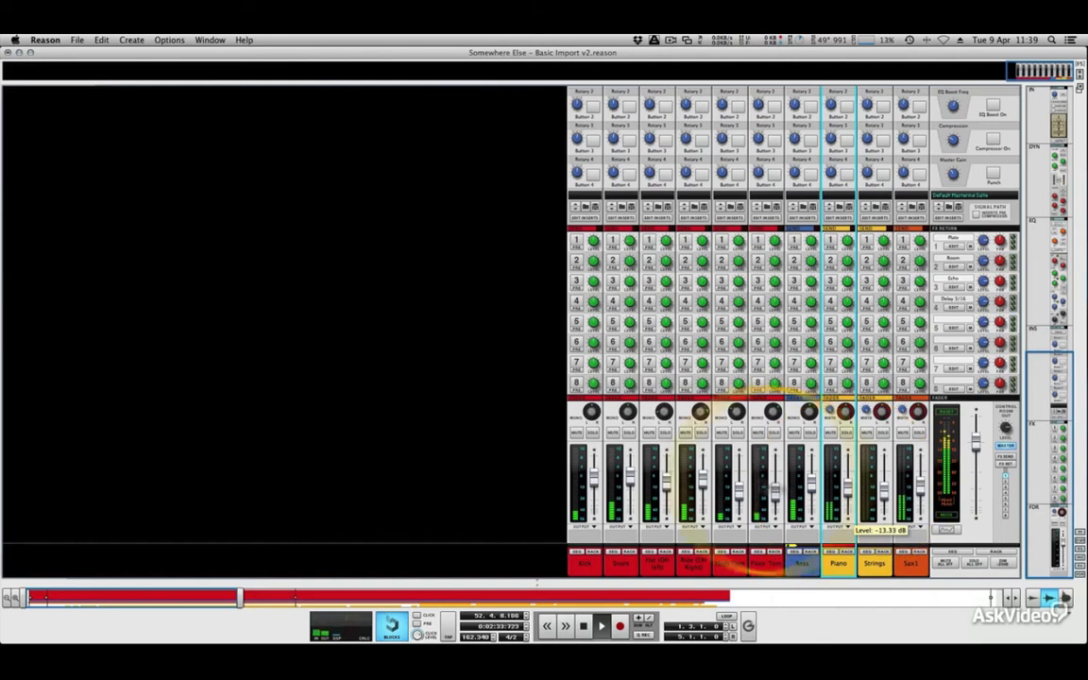
left_click(921, 499)
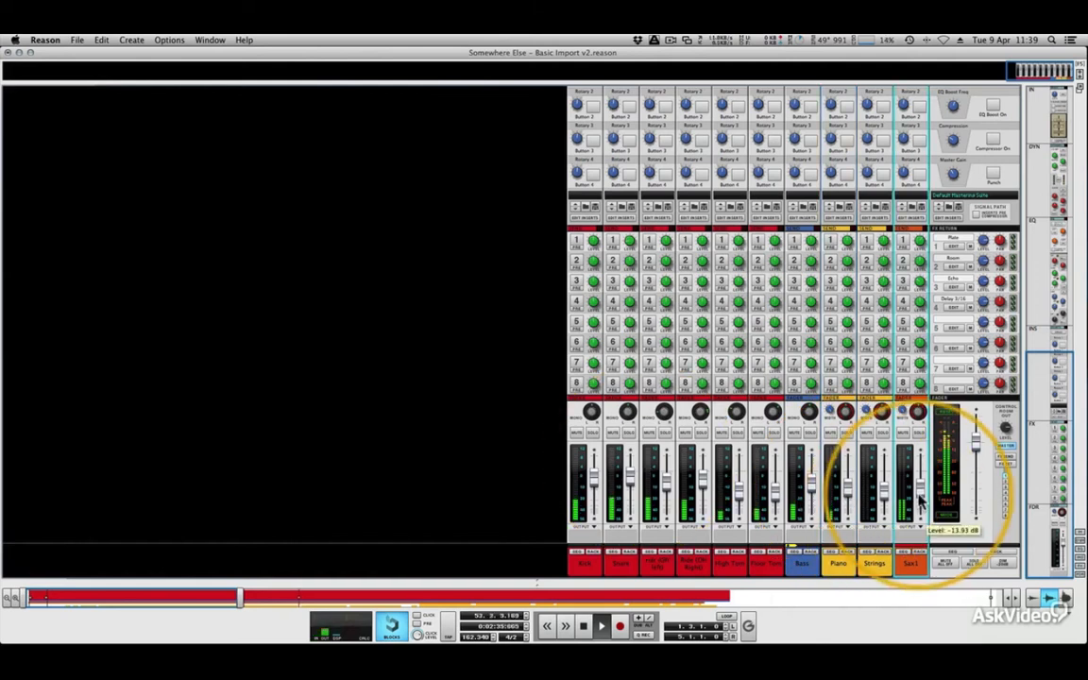
left_click_drag(921, 499, 921, 500)
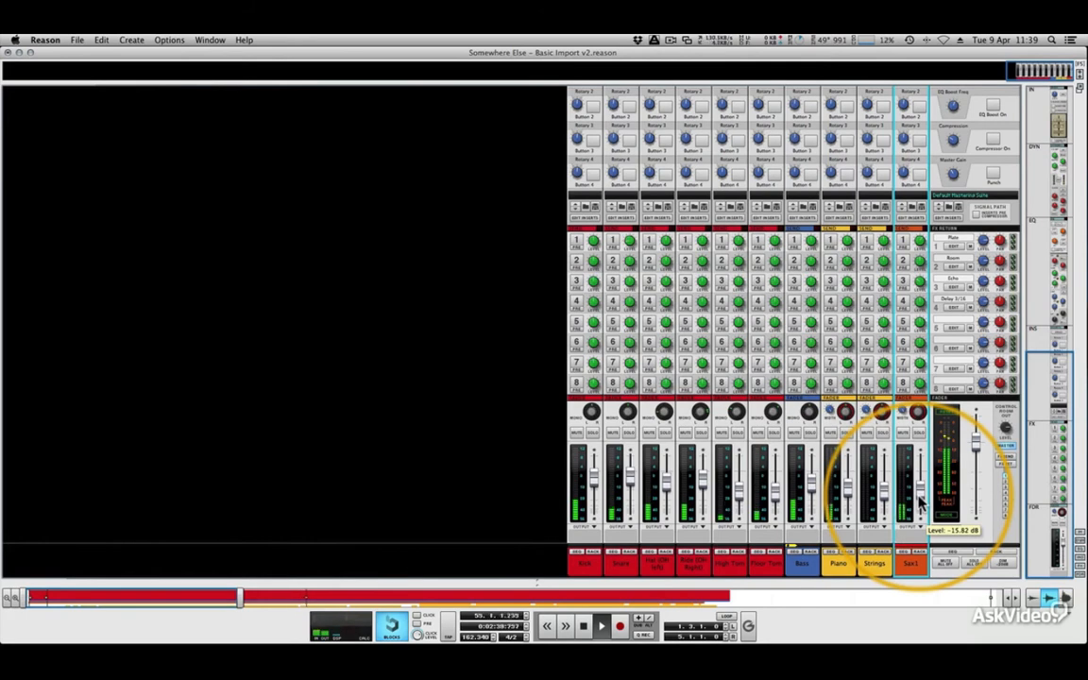
Set the pan of the Ride overhead channel to 59.
left_click(700, 414)
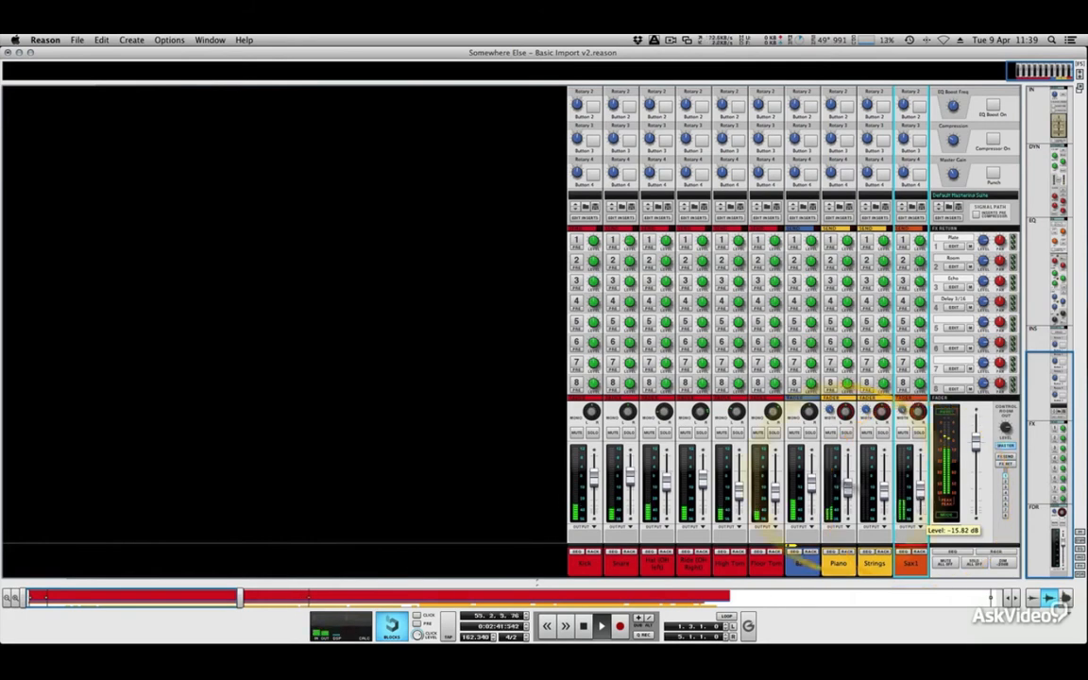
left_click_drag(700, 414, 700, 411)
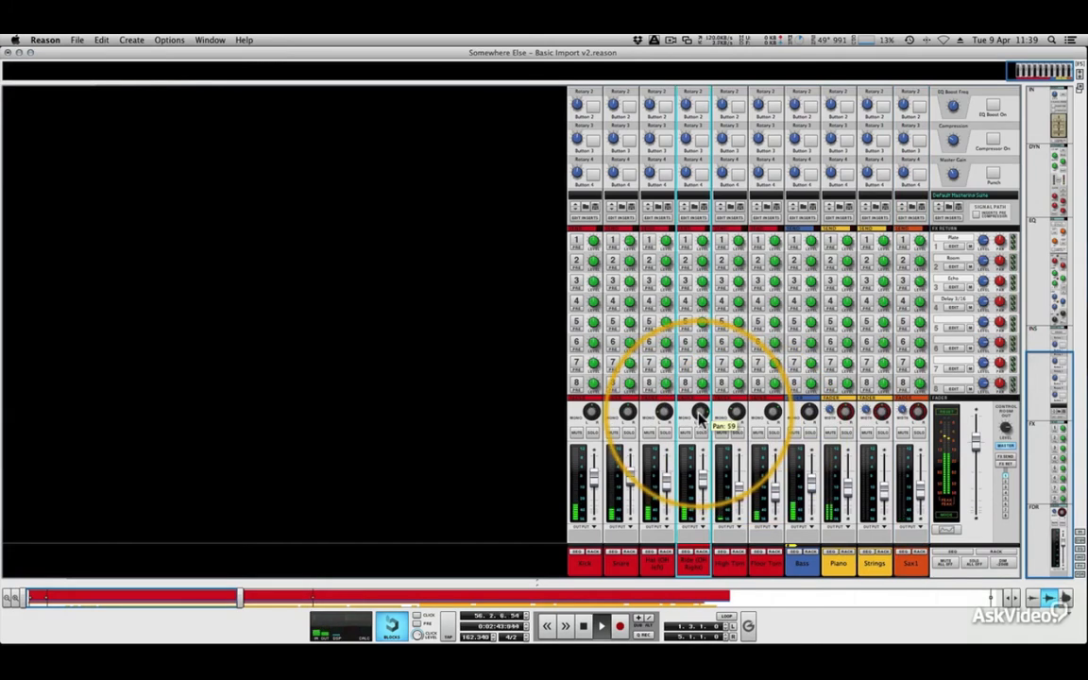
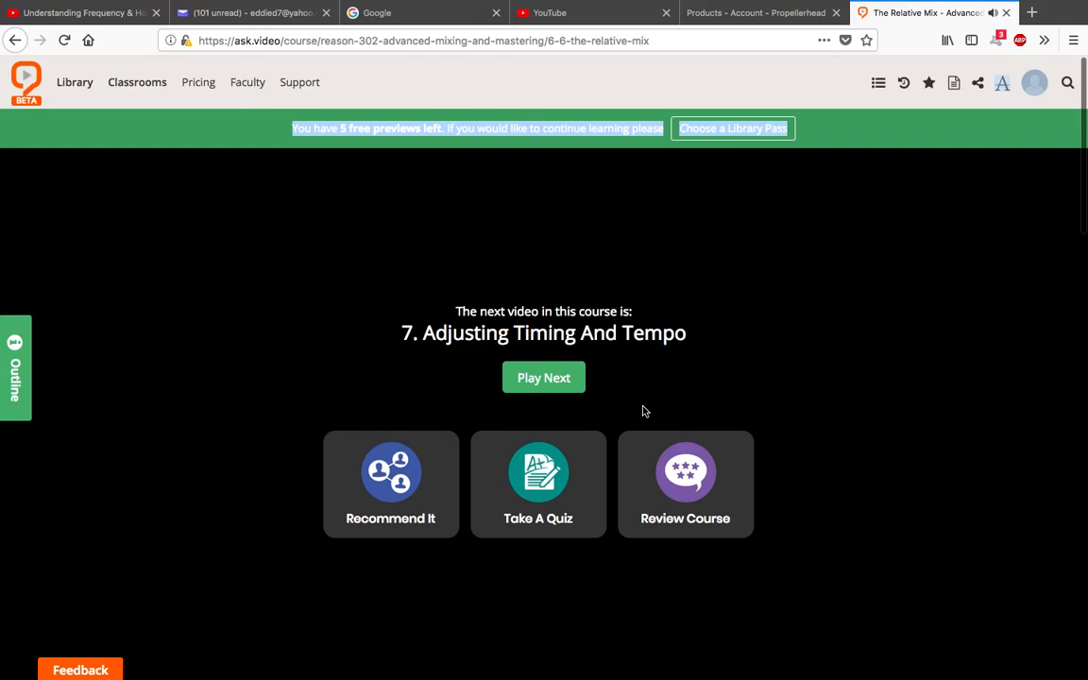
Start the next course video, Adjusting Timing And Tempo, and show it full screen.
left_click(556, 386)
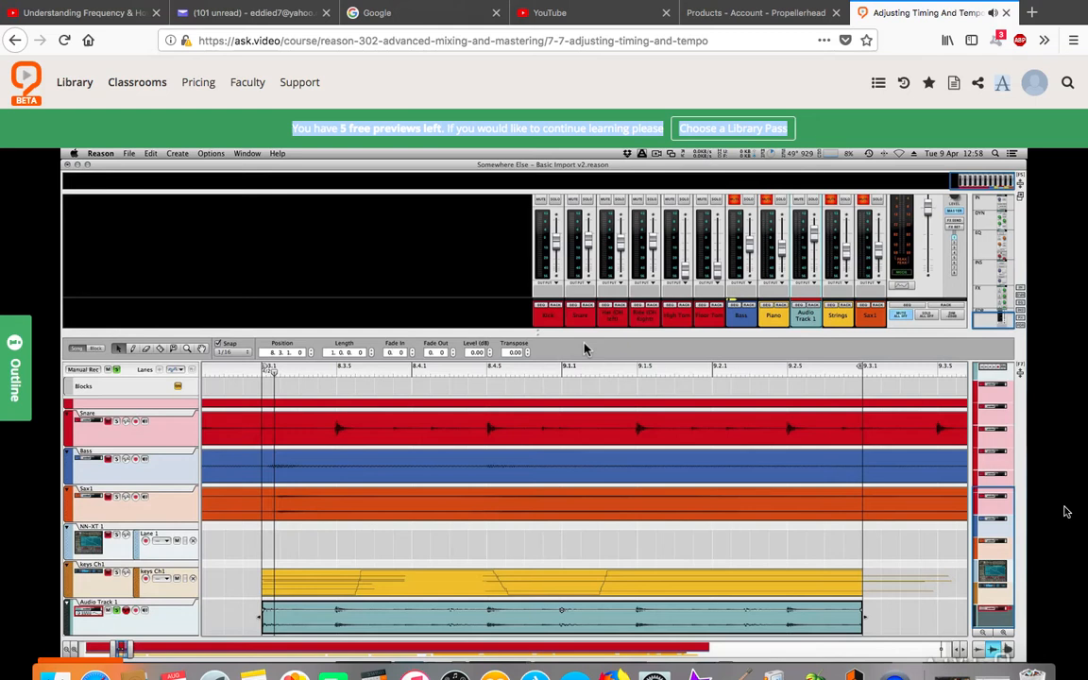
left_click(1007, 674)
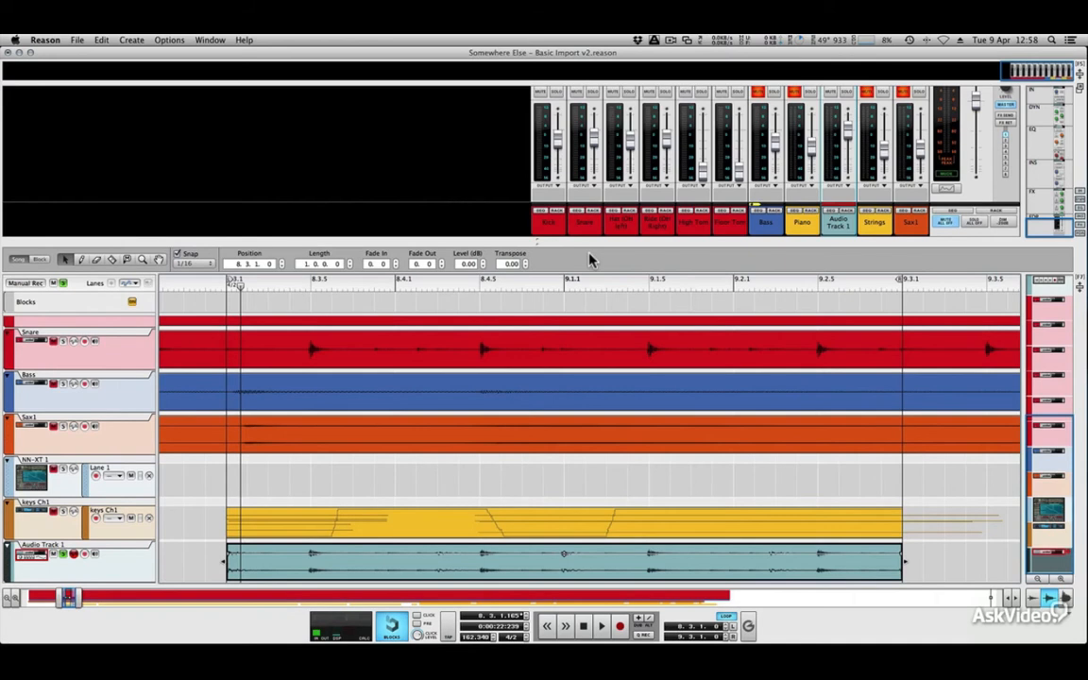
mouse_move(632, 5)
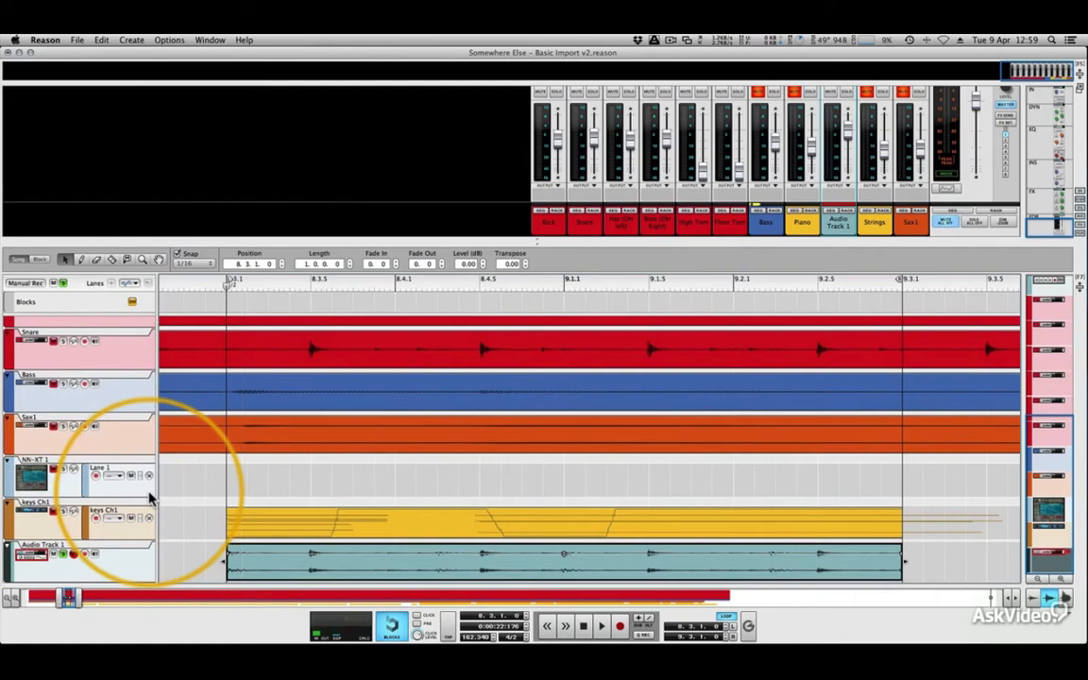
Play the looped section and open the Audio Track 1 clip for slice editing.
key("space")
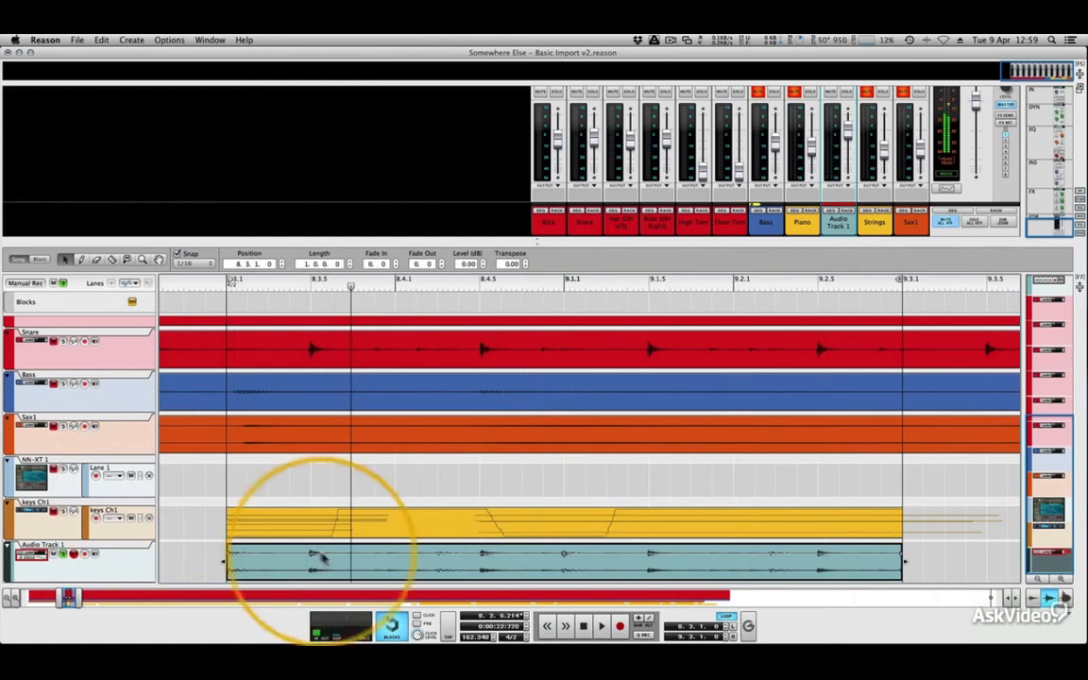
double_click(878, 573)
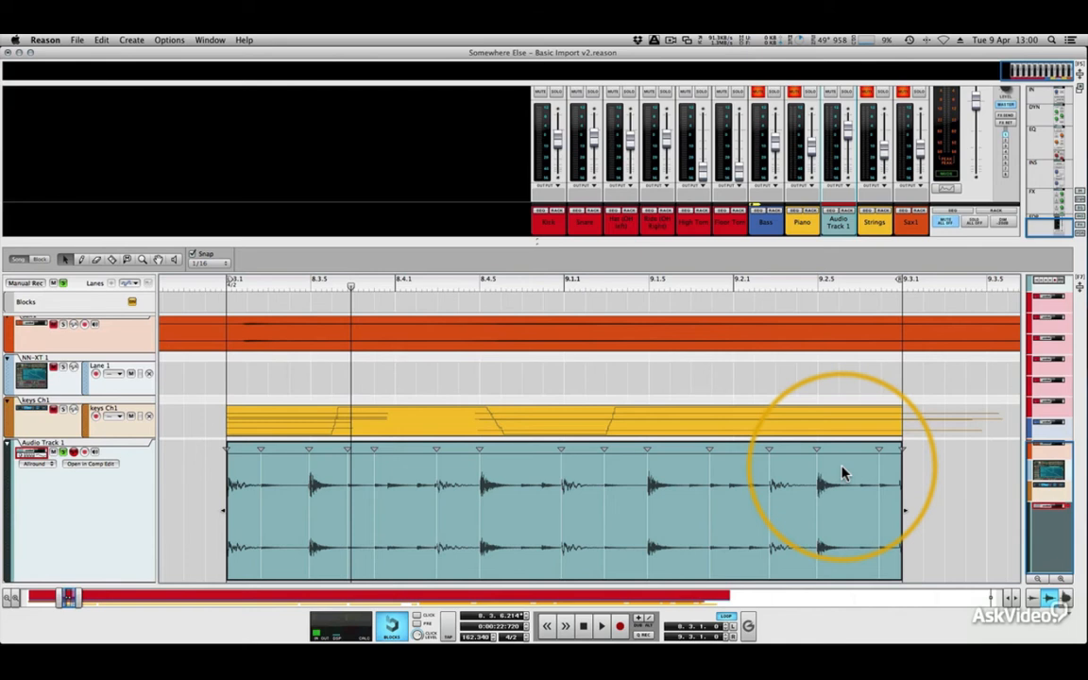
Set the song tempo to 140 and play the loop to hear how the audio clip follows.
double_click(477, 636)
type("140")
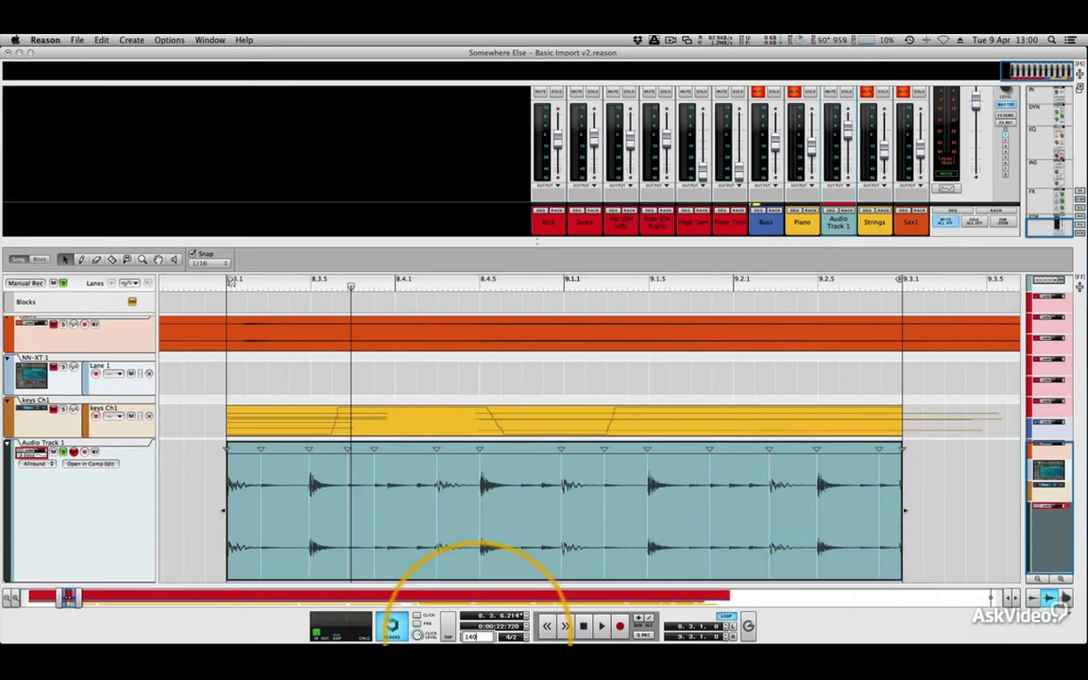
key("Return")
key("space")
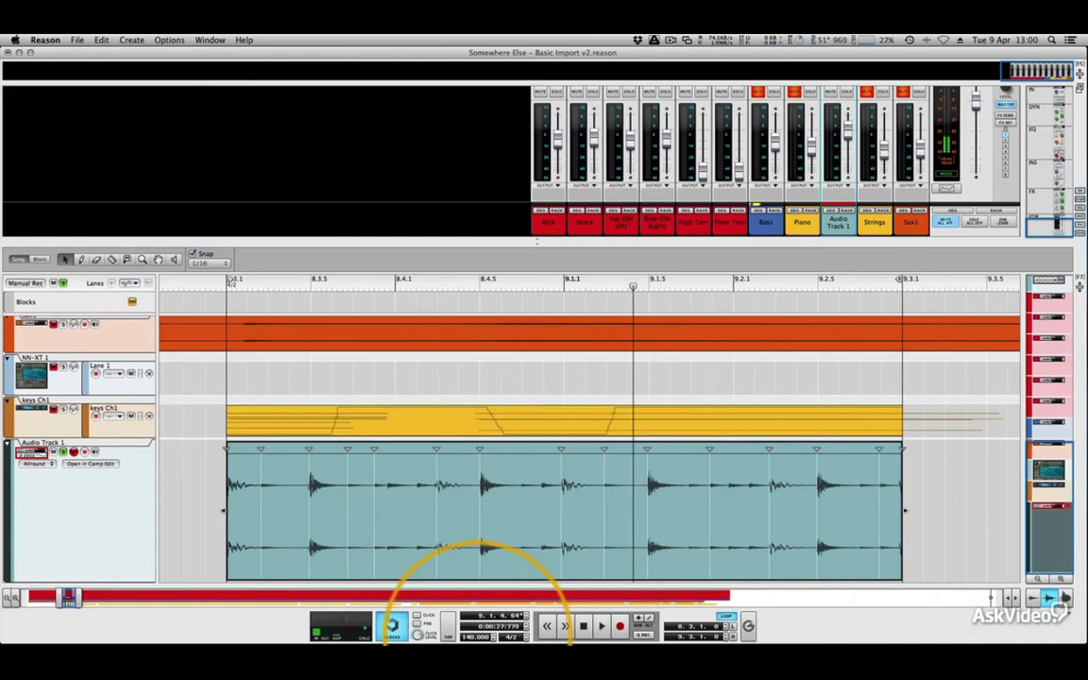
Undo the tempo change and play the loop again at the original tempo.
key("super+z")
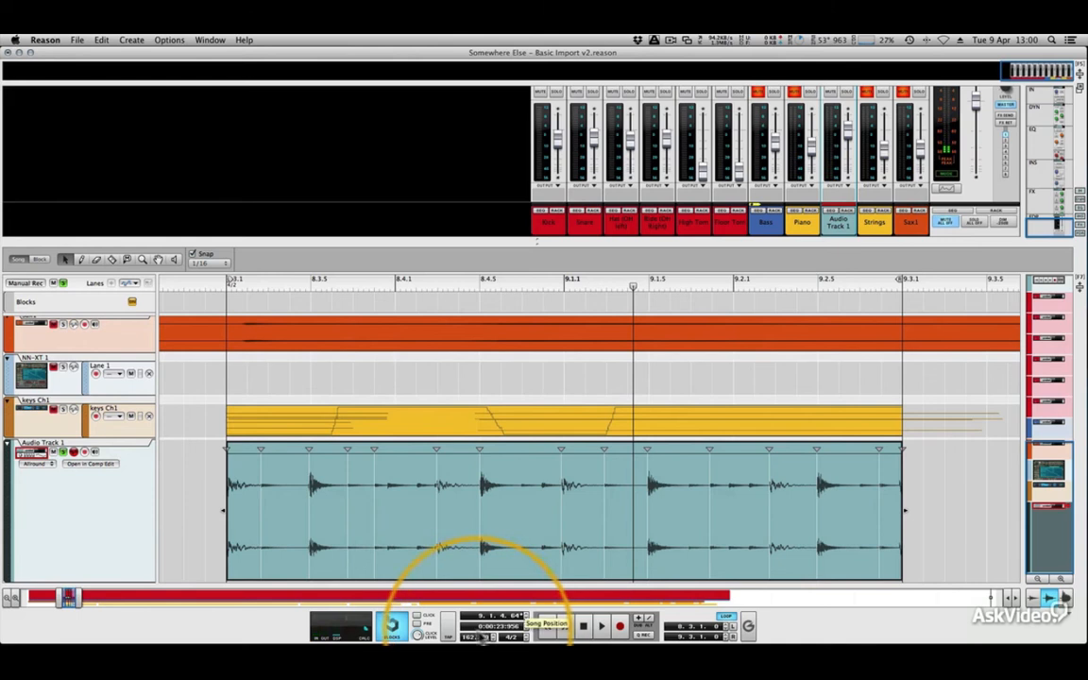
key("space")
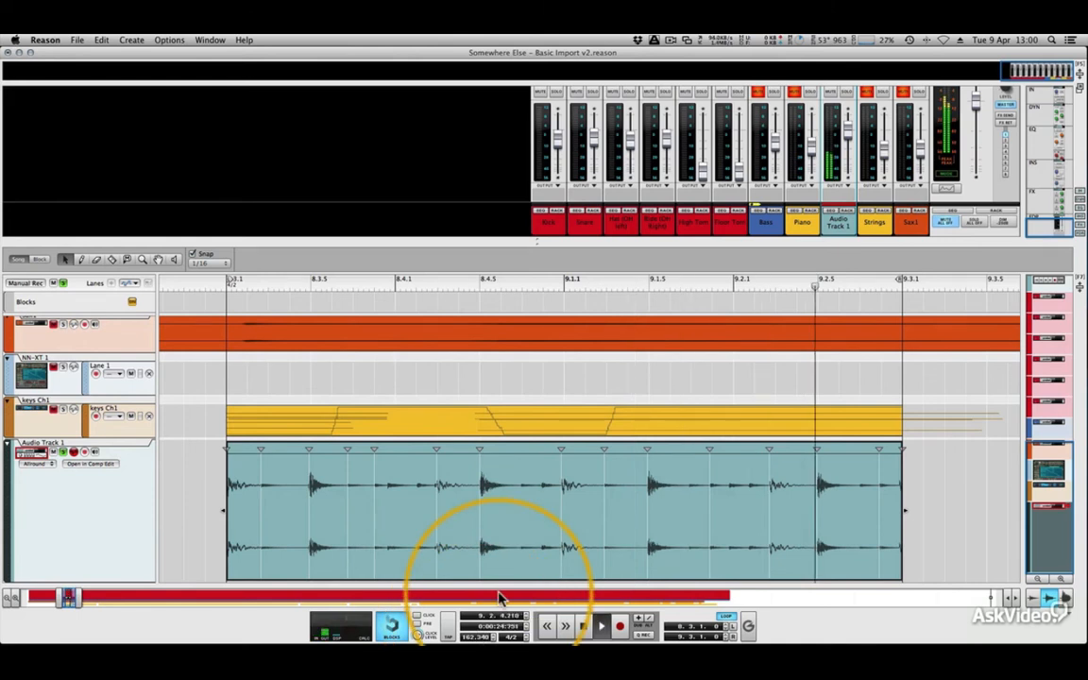
key("space")
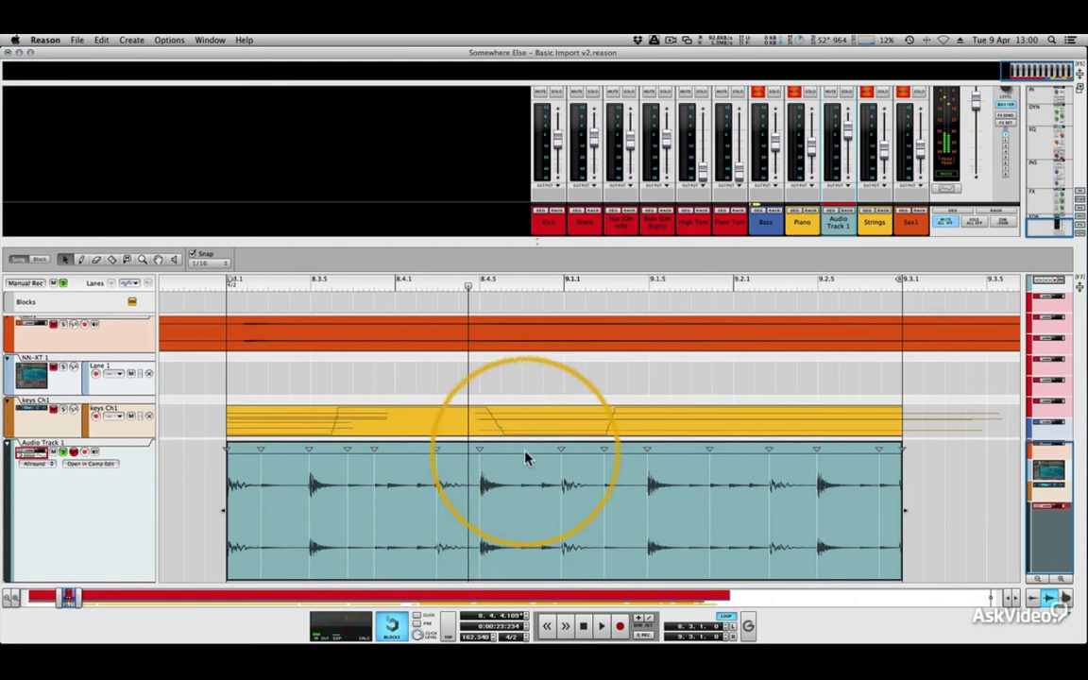
Check the clip's context commands in slice editing and return to the full arrangement view.
right_click(522, 453)
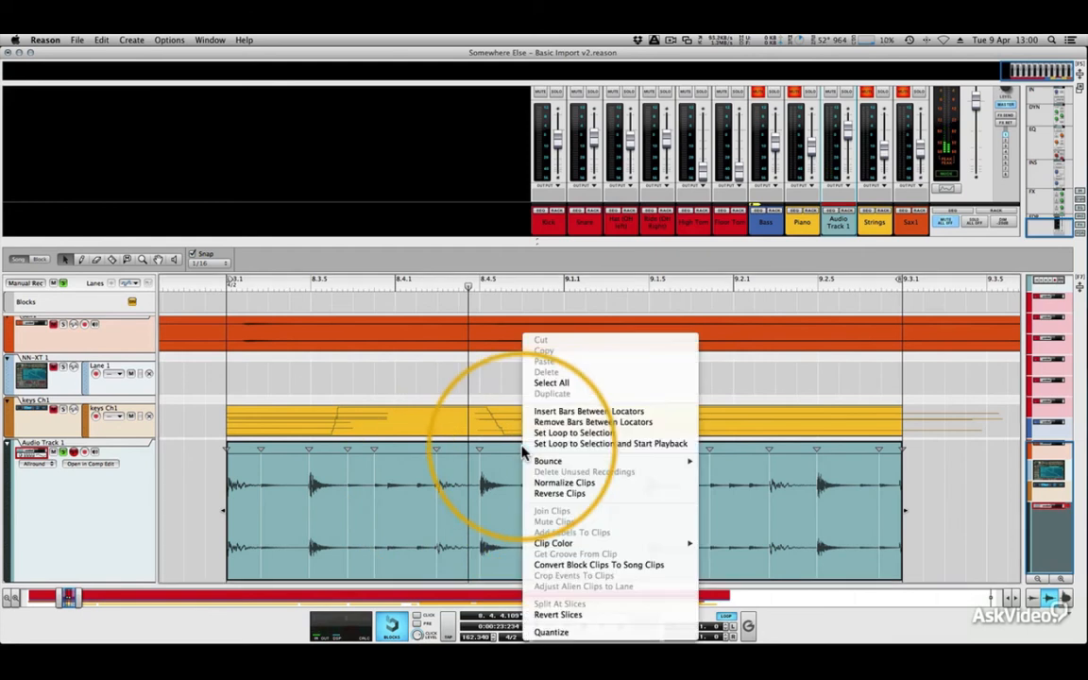
left_click(504, 451)
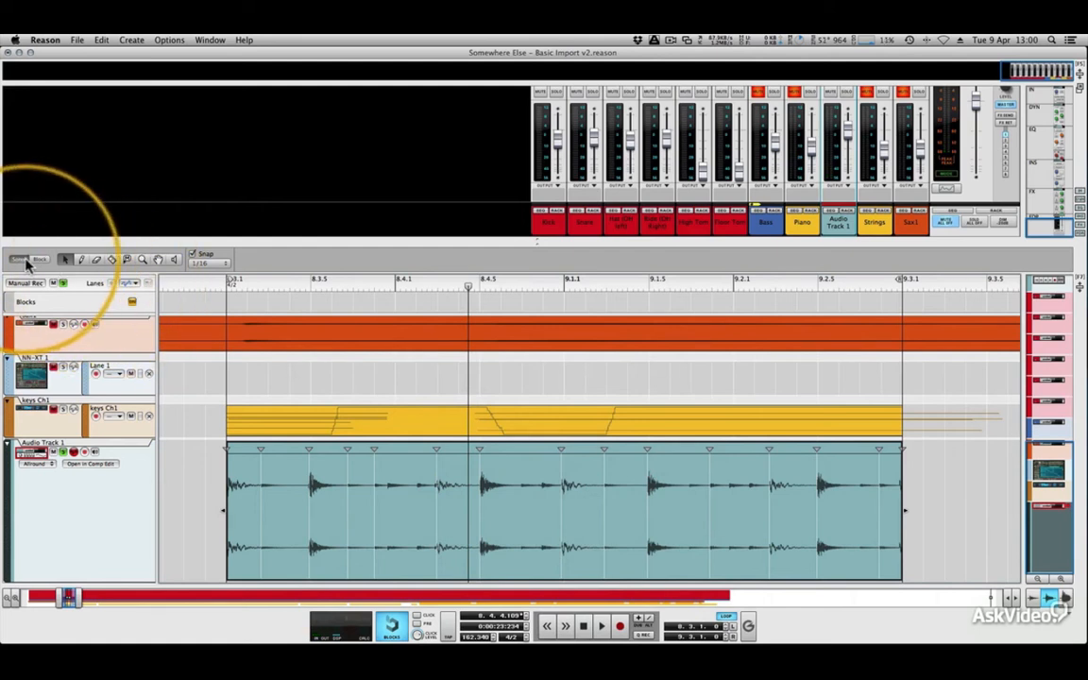
left_click(18, 260)
left_click(15, 261)
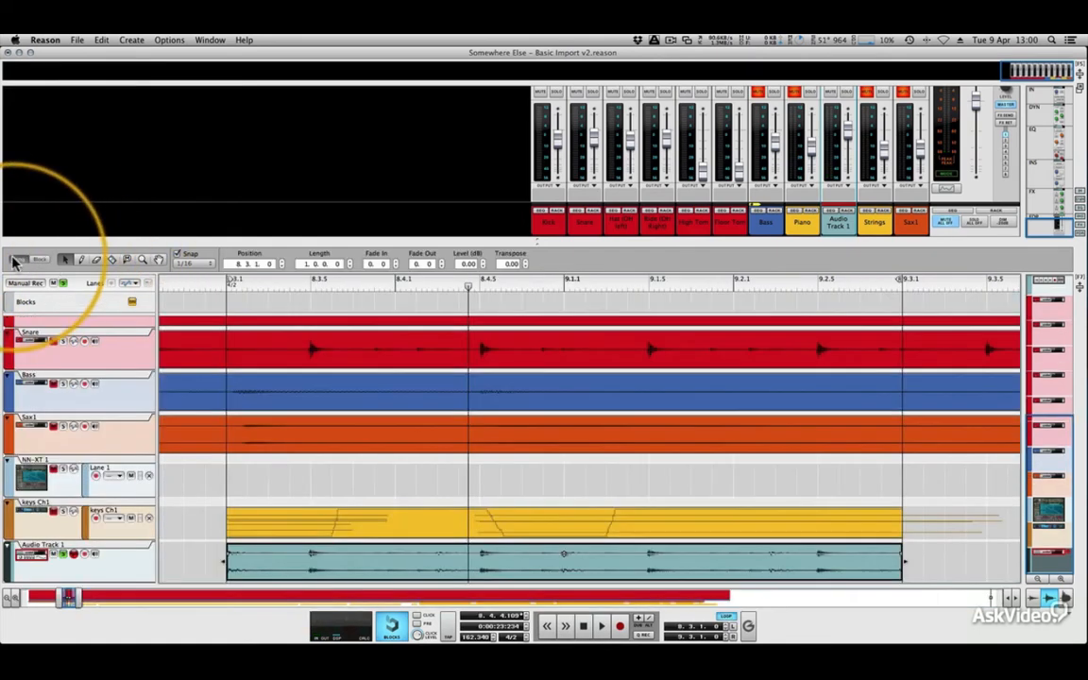
Disable stretch on the Audio Track 1 clip and enable it again.
right_click(313, 564)
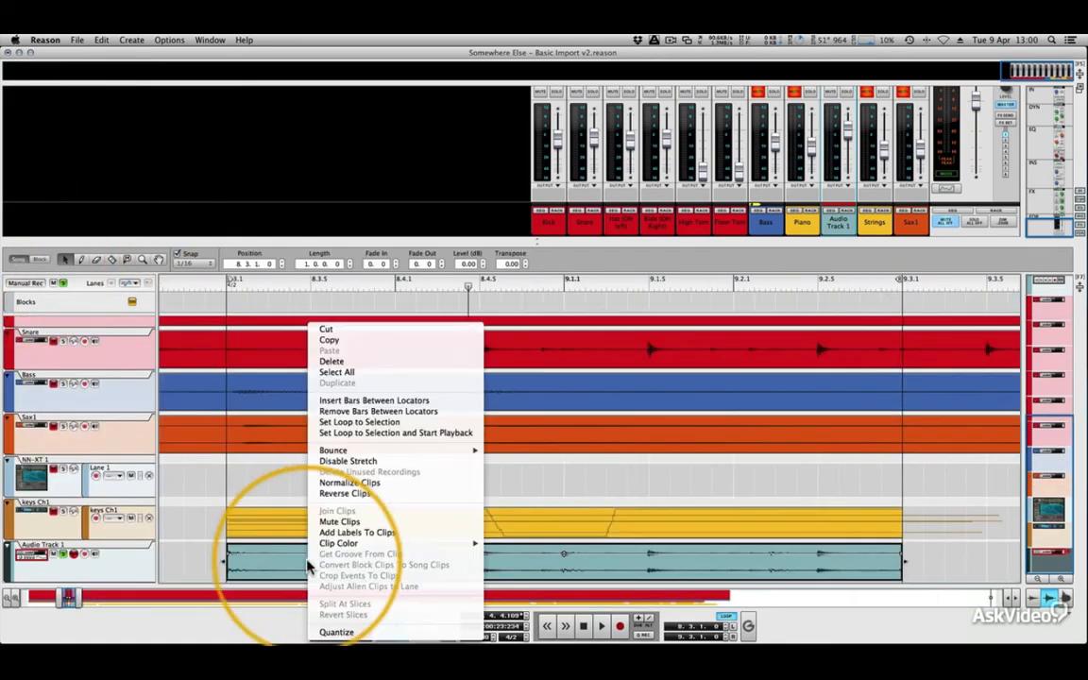
left_click(357, 461)
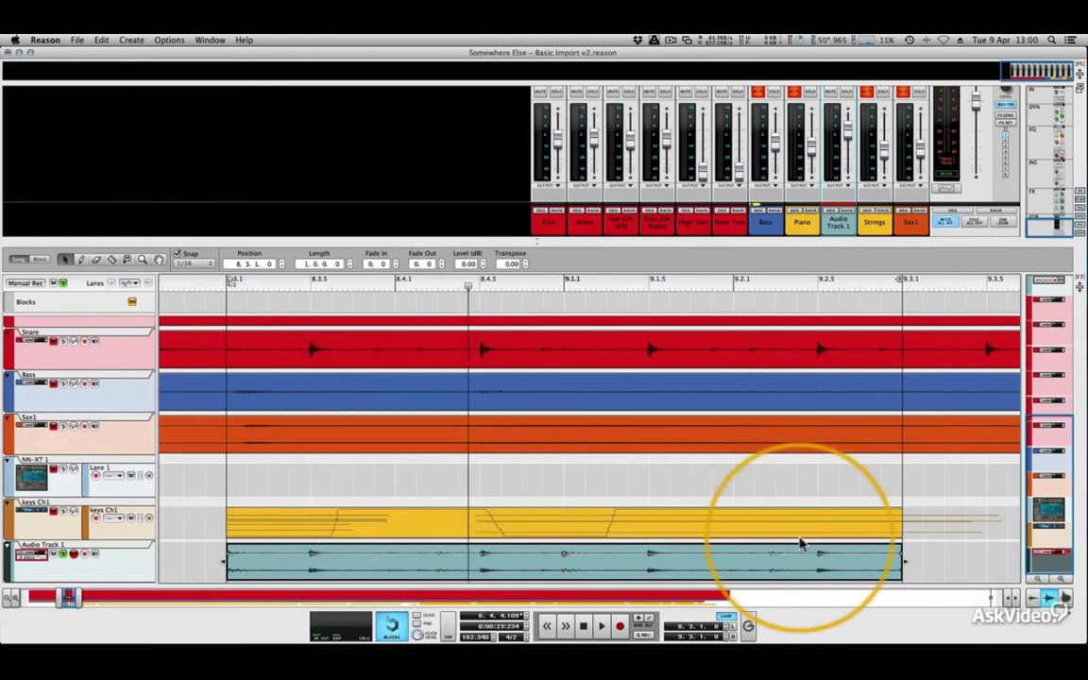
right_click(811, 549)
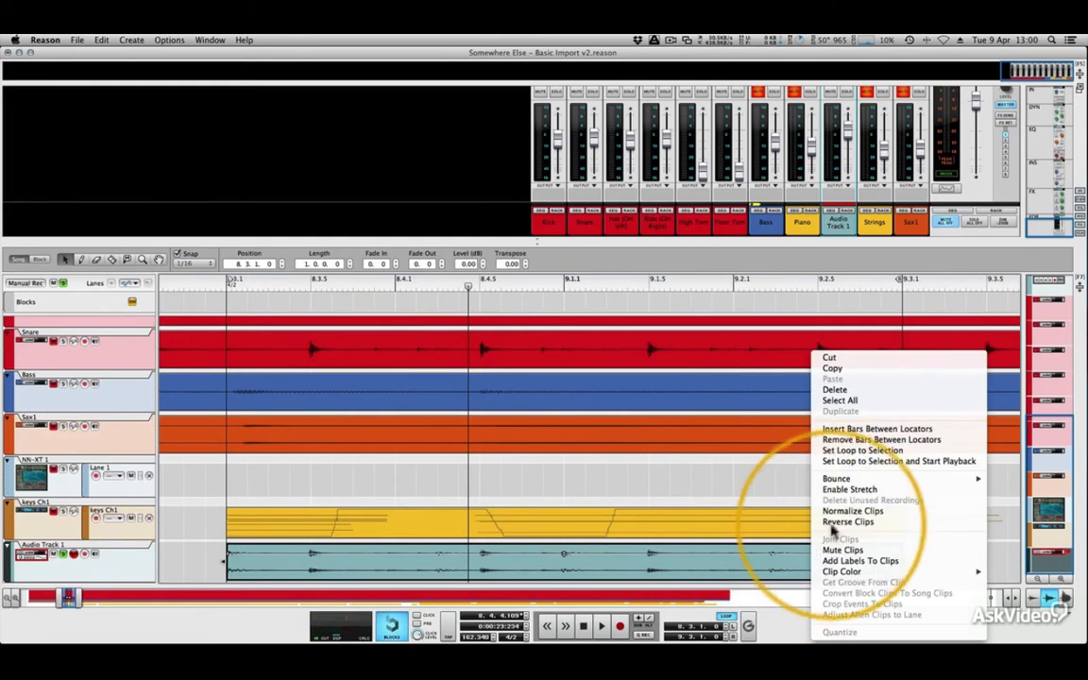
left_click(856, 491)
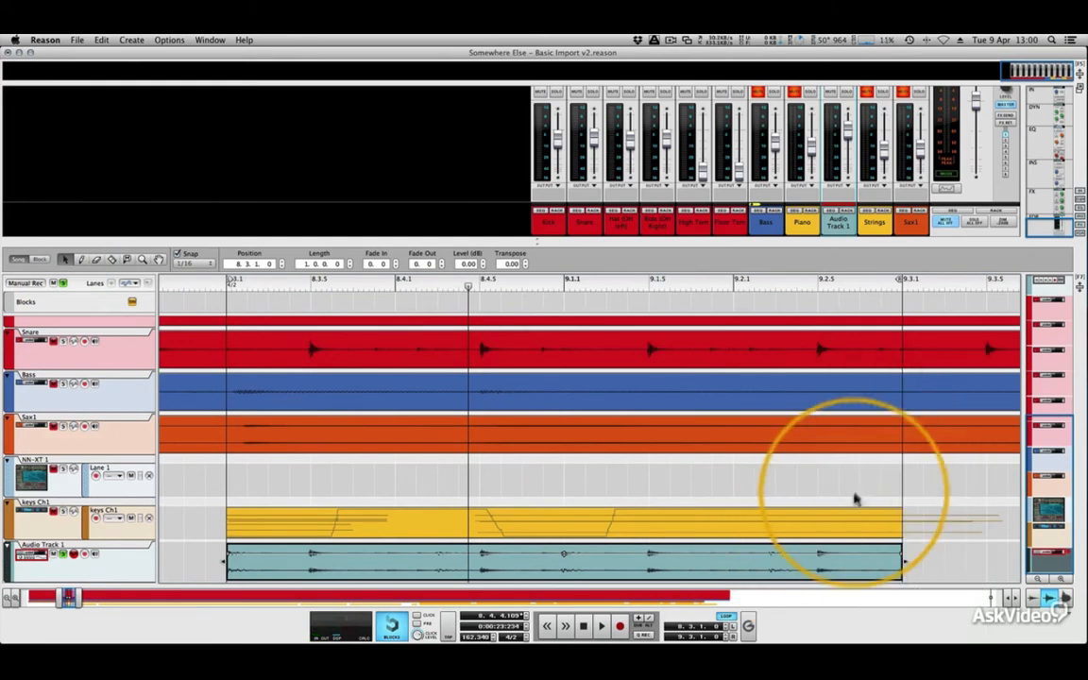
Turn off tempo stretching for the Audio Track 1 clip.
right_click(804, 554)
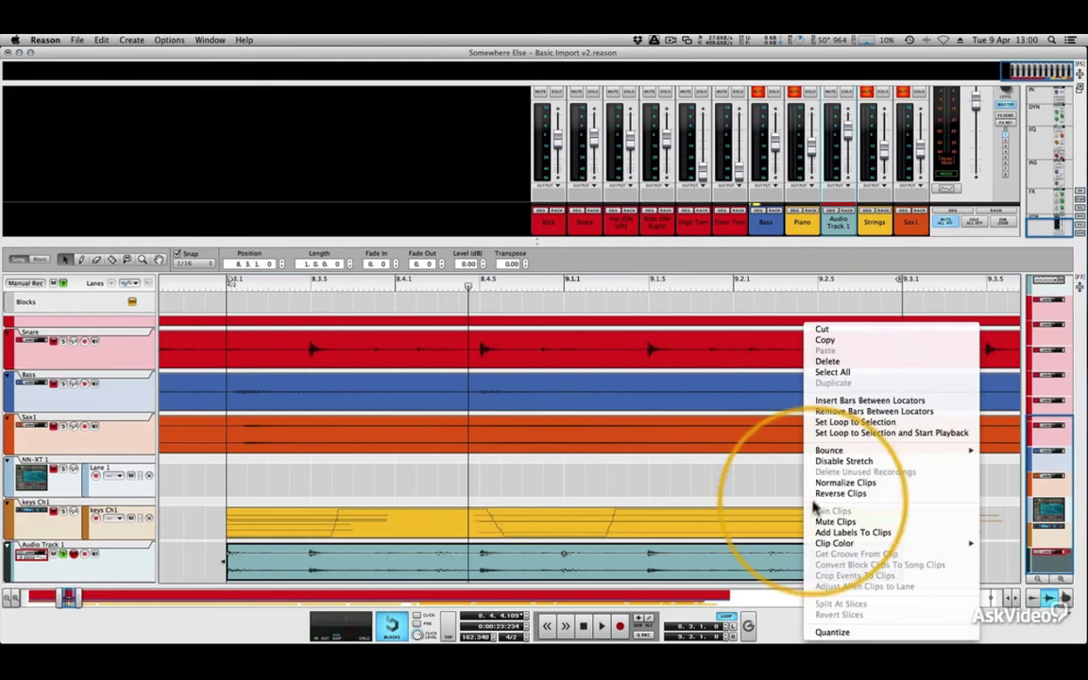
left_click(824, 454)
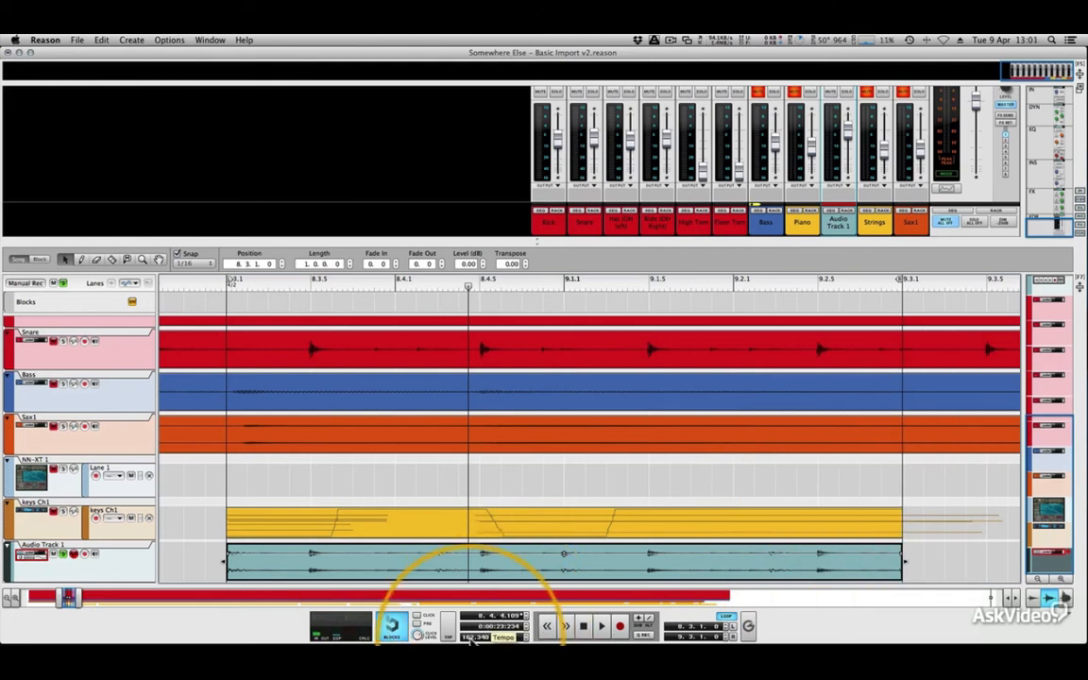
Try a song tempo of 140 with playback of the loop, and undo the tempo change.
double_click(472, 640)
type("140")
key("Return")
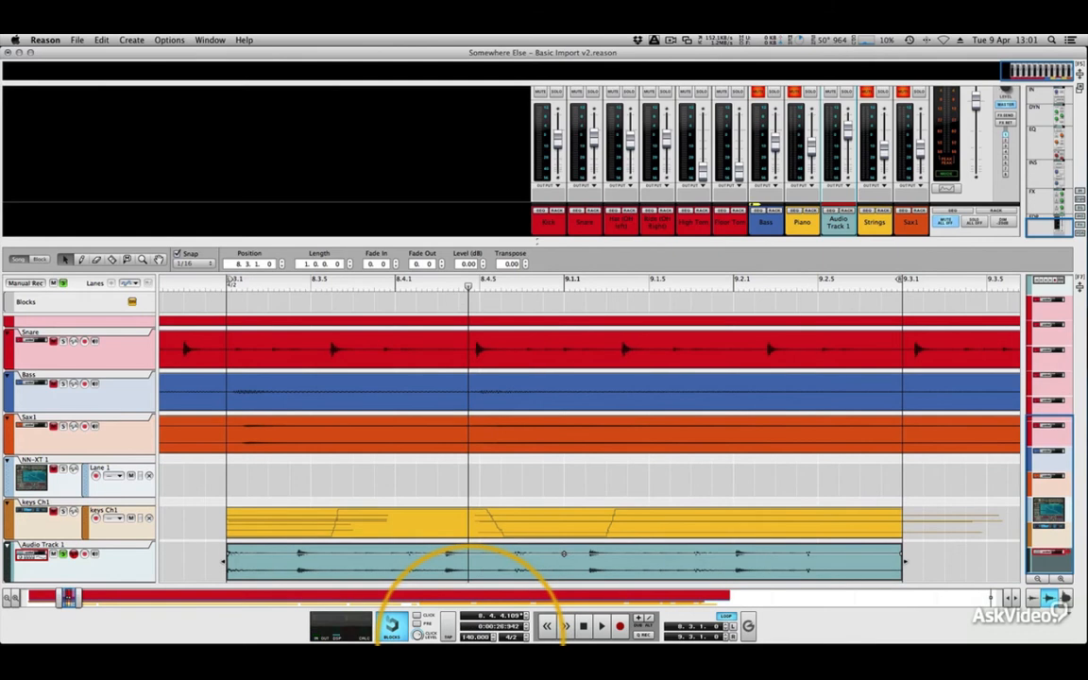
key("space")
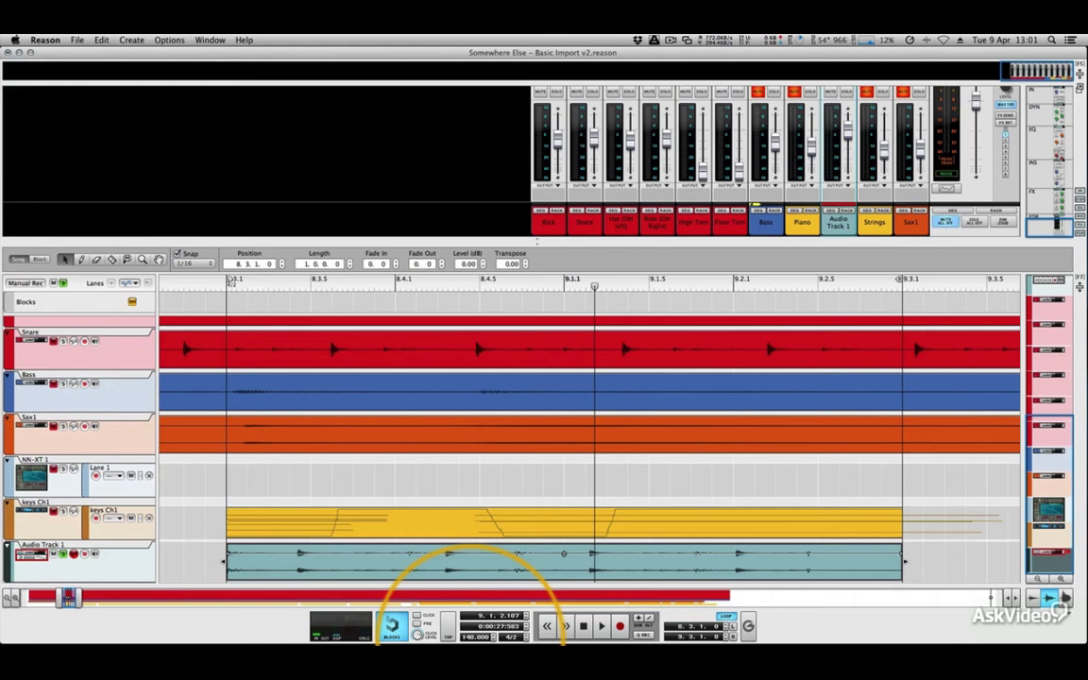
key("super+z")
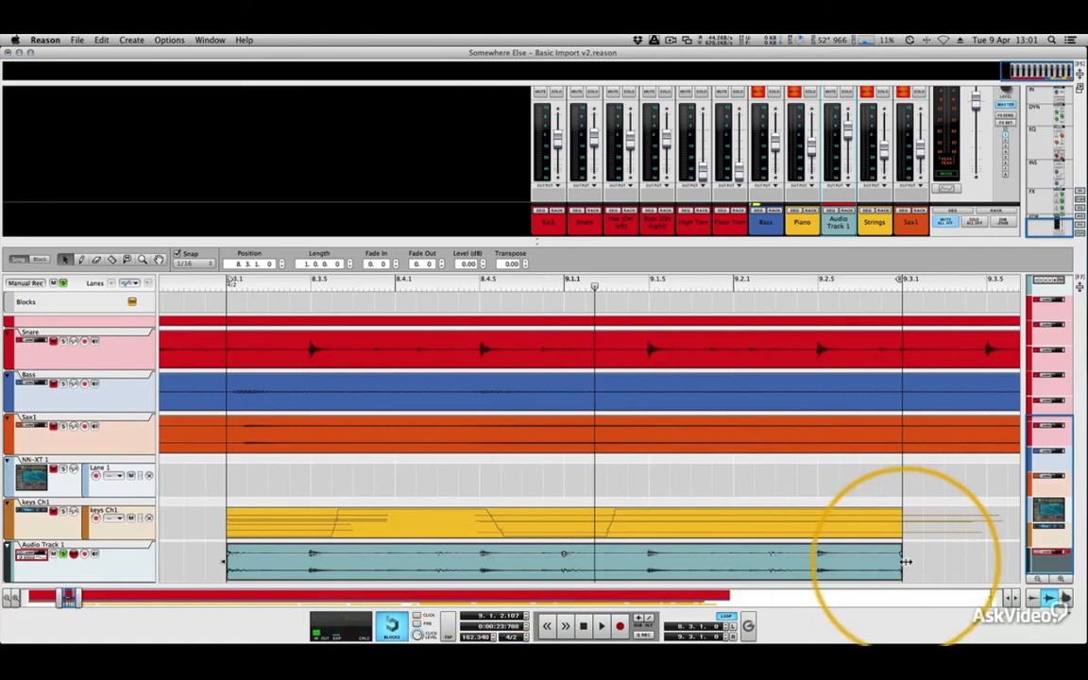
Time-stretch the end of the Audio Track 1 clip to 9.4.1 and extend the loop end to match during playback.
left_click_drag(905, 561, 838, 563)
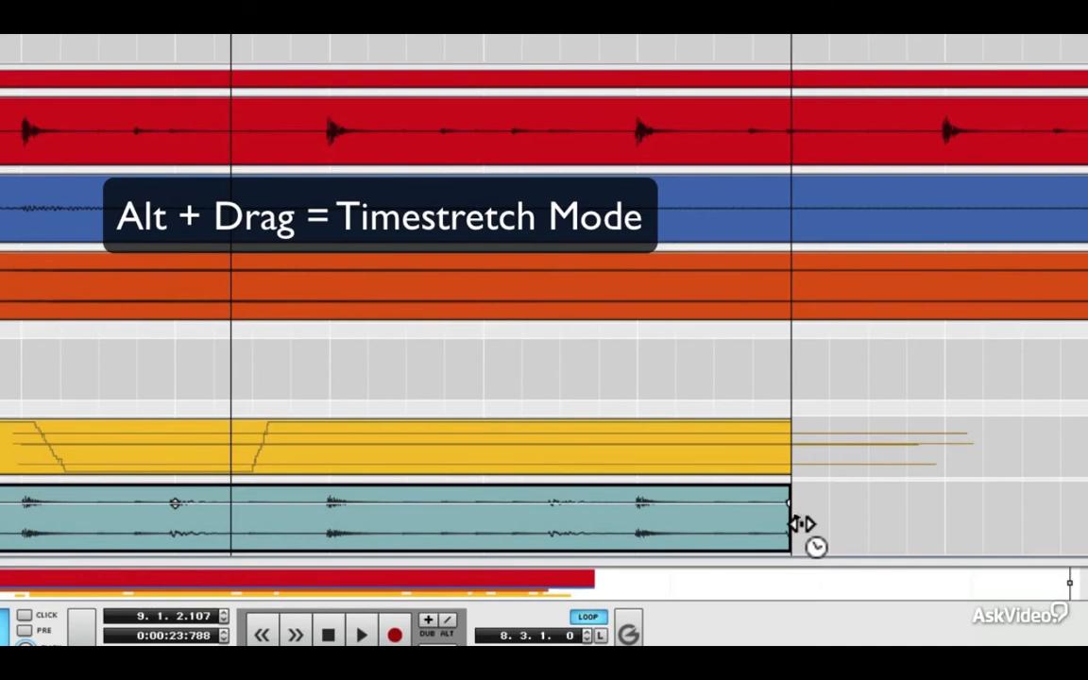
left_click_drag(802, 525, 850, 517)
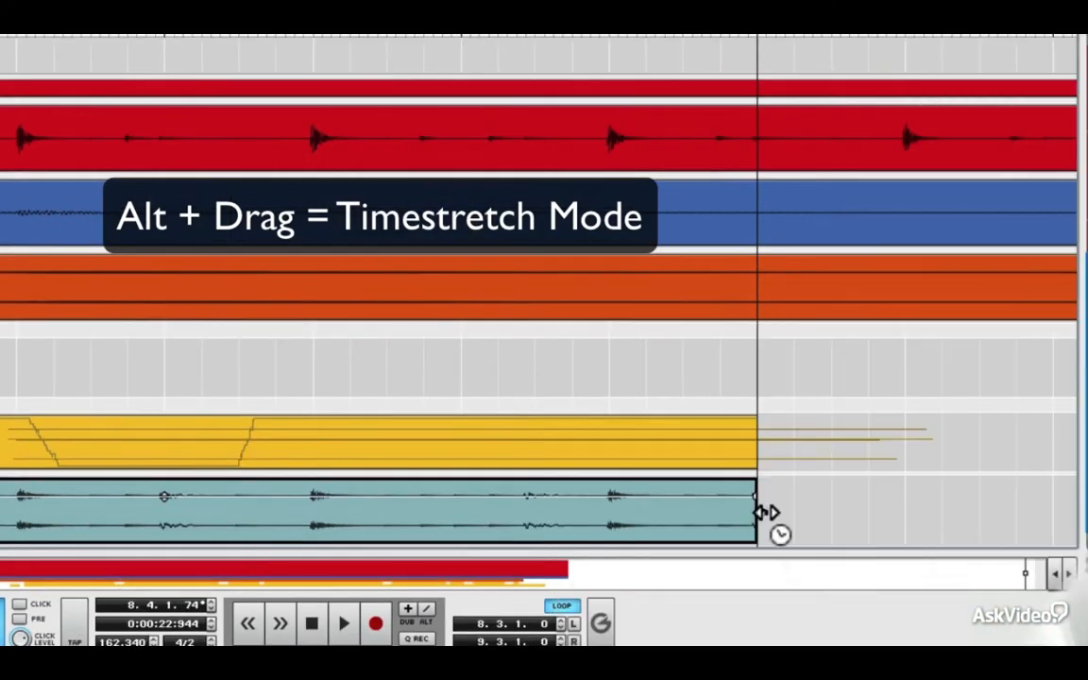
left_click_drag(765, 512, 1050, 509)
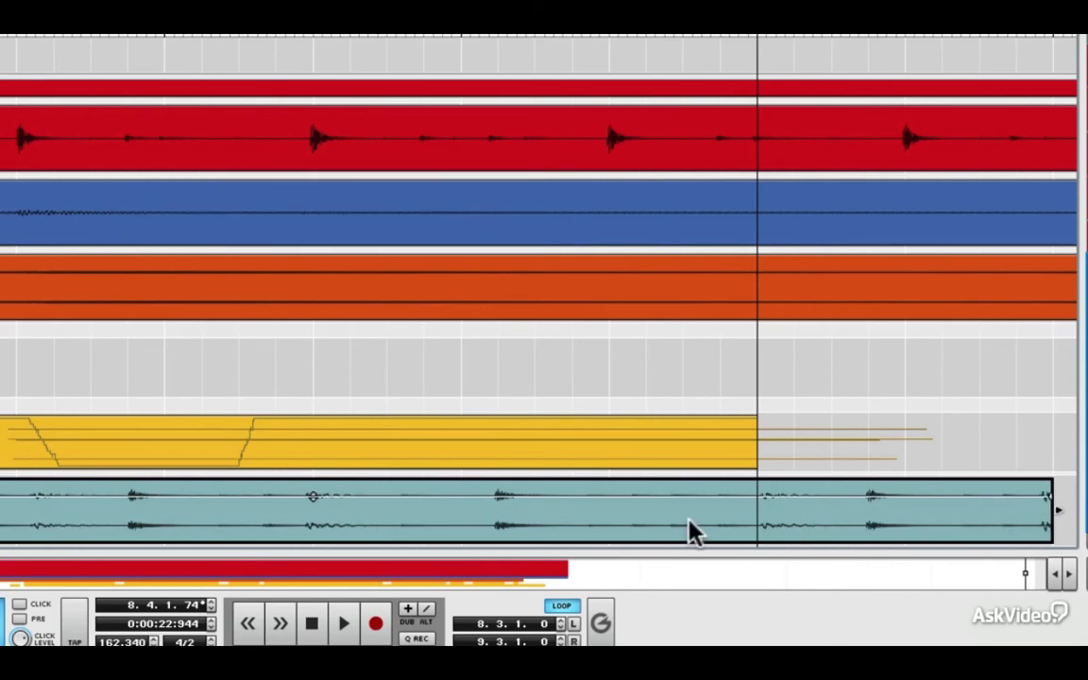
key("space")
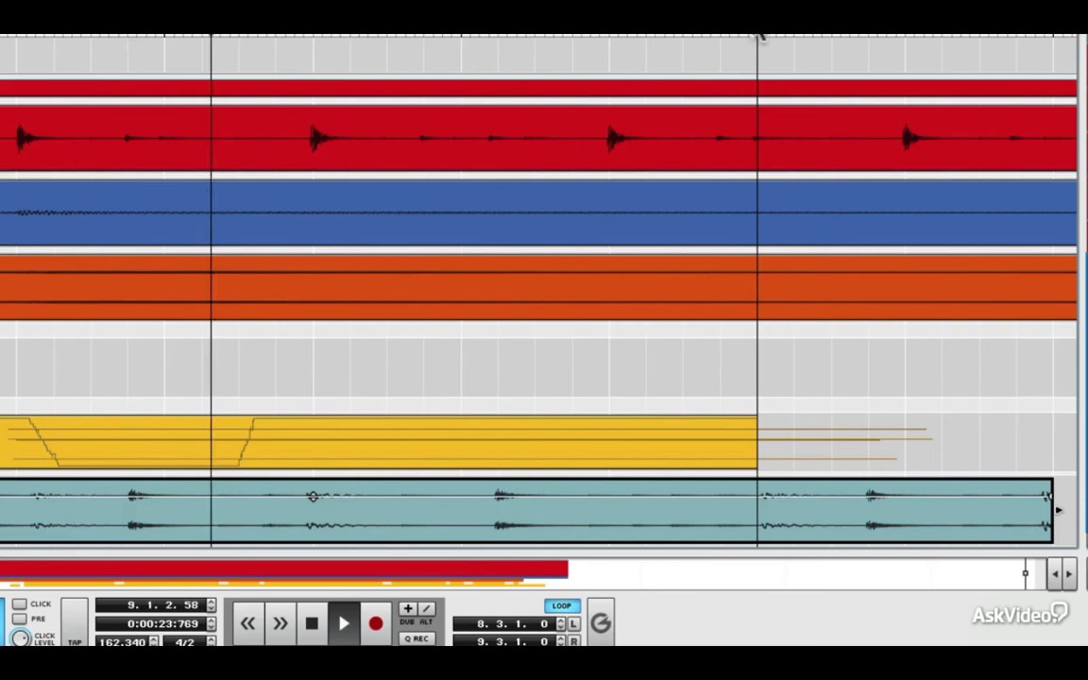
left_click_drag(753, 36, 1049, 44)
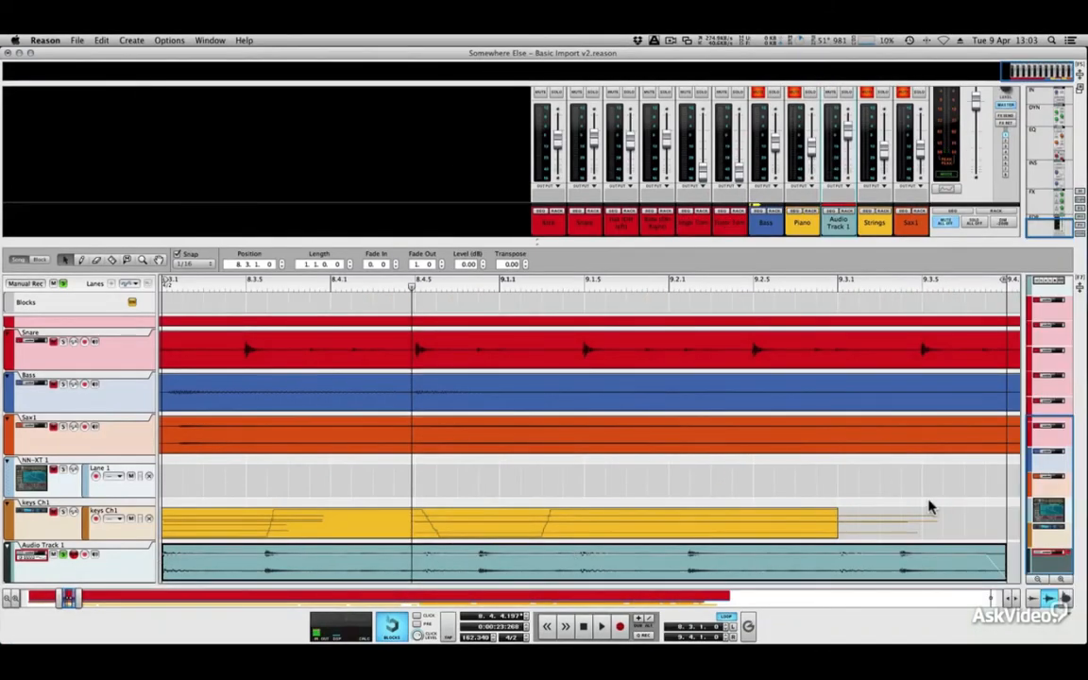
Undo the loop extension and the time stretch of the Audio Track 1 clip.
key("super+z")
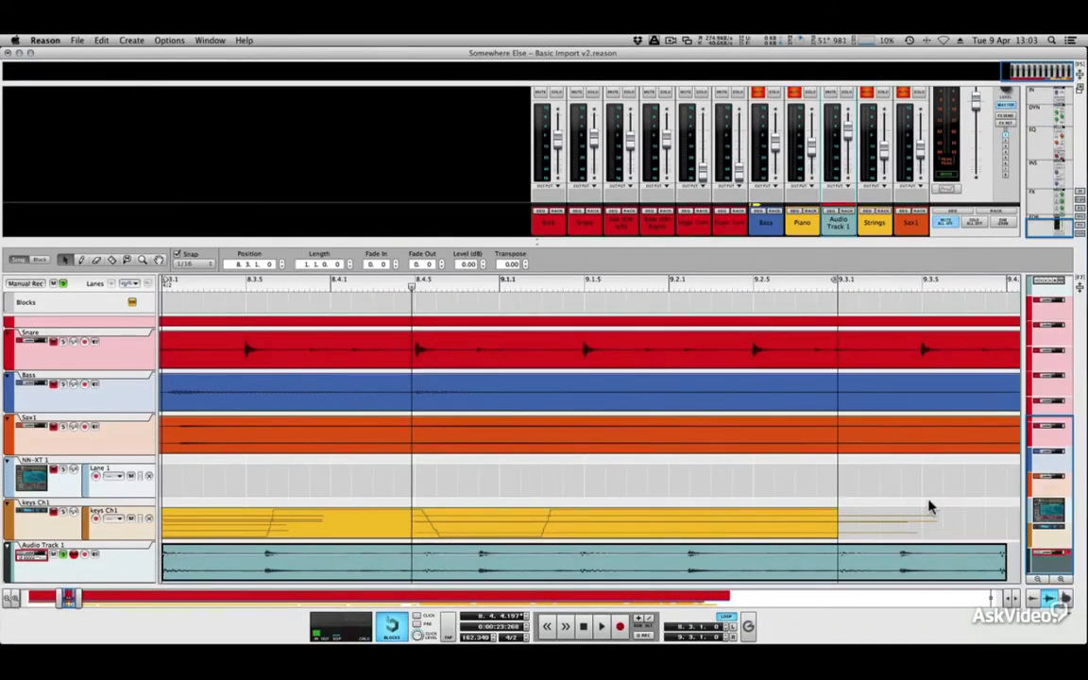
key("super+z")
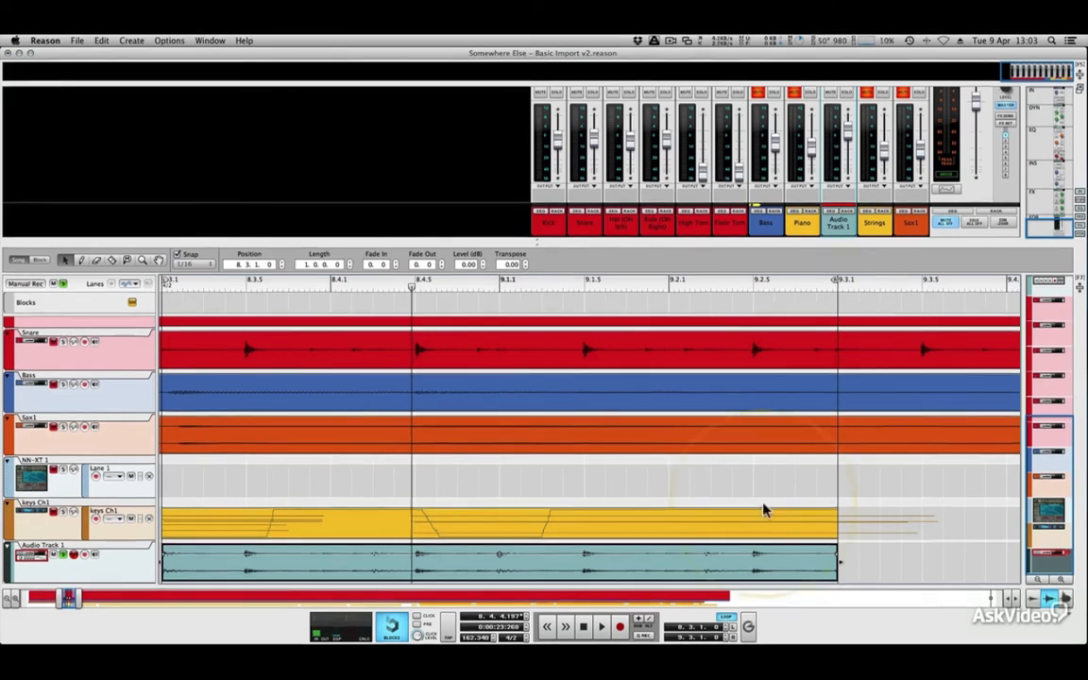
Open the Audio Track 1 clip for slice editing and, during playback, move the slice marker at 9.1.5 to 9.1.4.
double_click(660, 552)
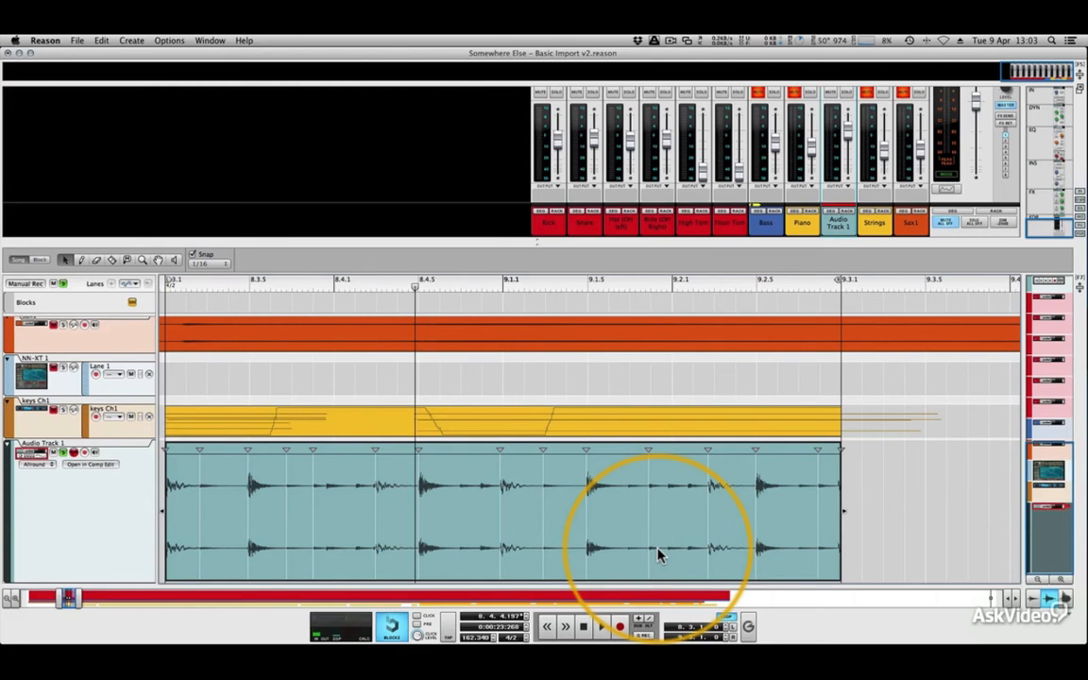
key("space")
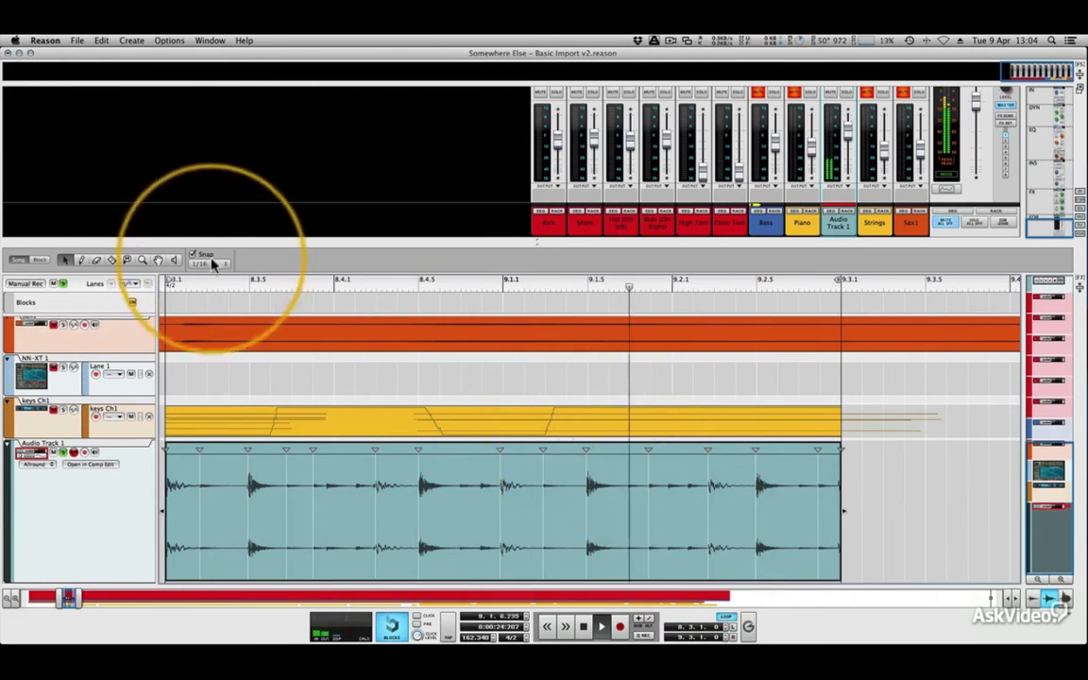
left_click(581, 453)
left_click_drag(591, 451, 619, 456)
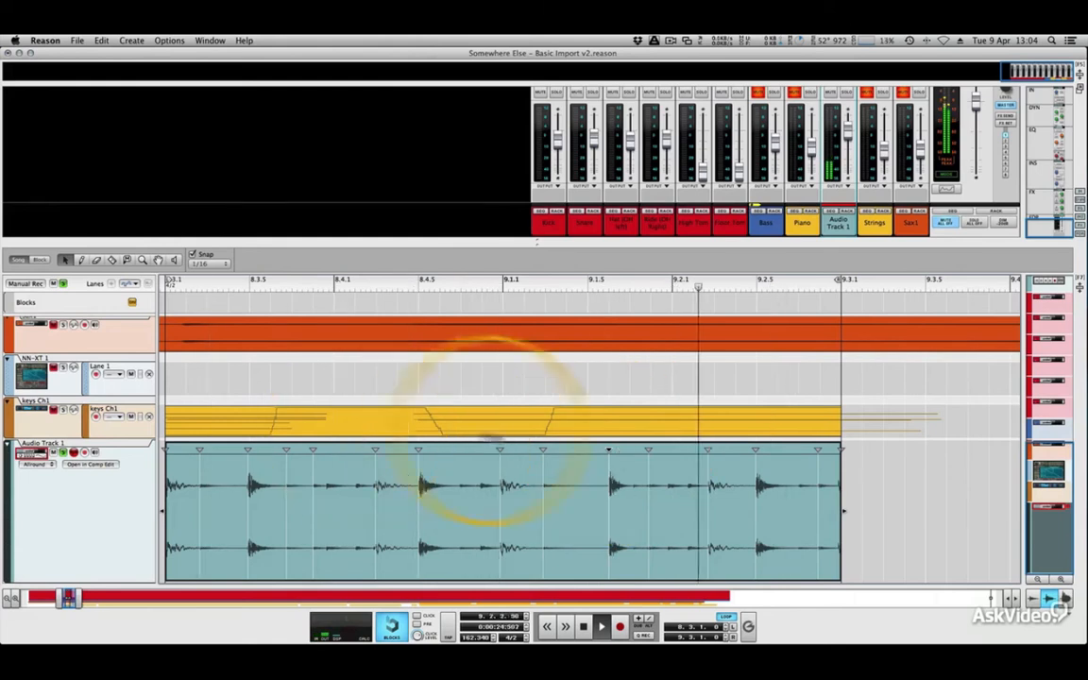
left_click_drag(608, 452, 574, 451)
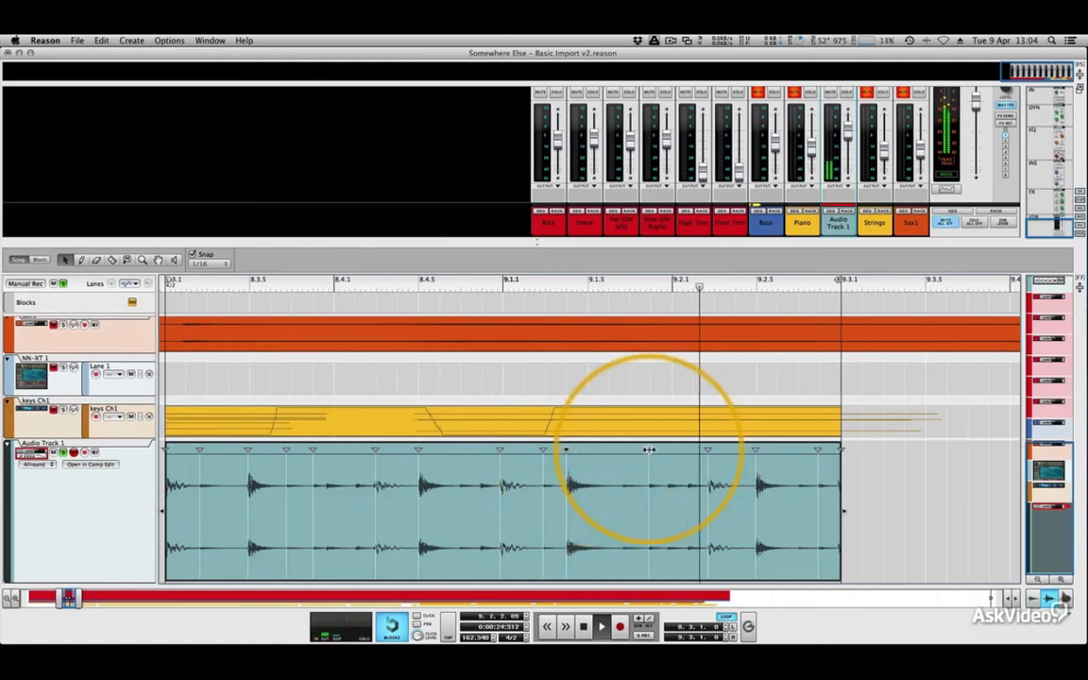
Shift the three following slice markers to 9.1.7, 9.2.2 and 9.2.4, and two earlier markers to 8.4.4 and 8.4.1.
left_click_drag(649, 451, 624, 450)
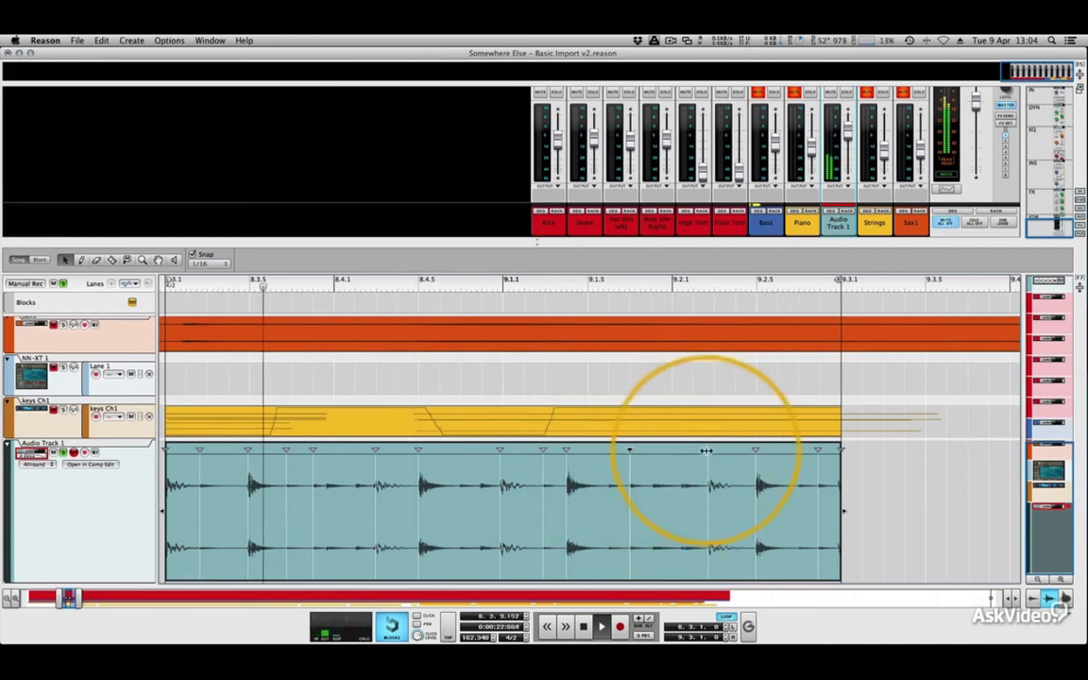
left_click_drag(707, 451, 689, 452)
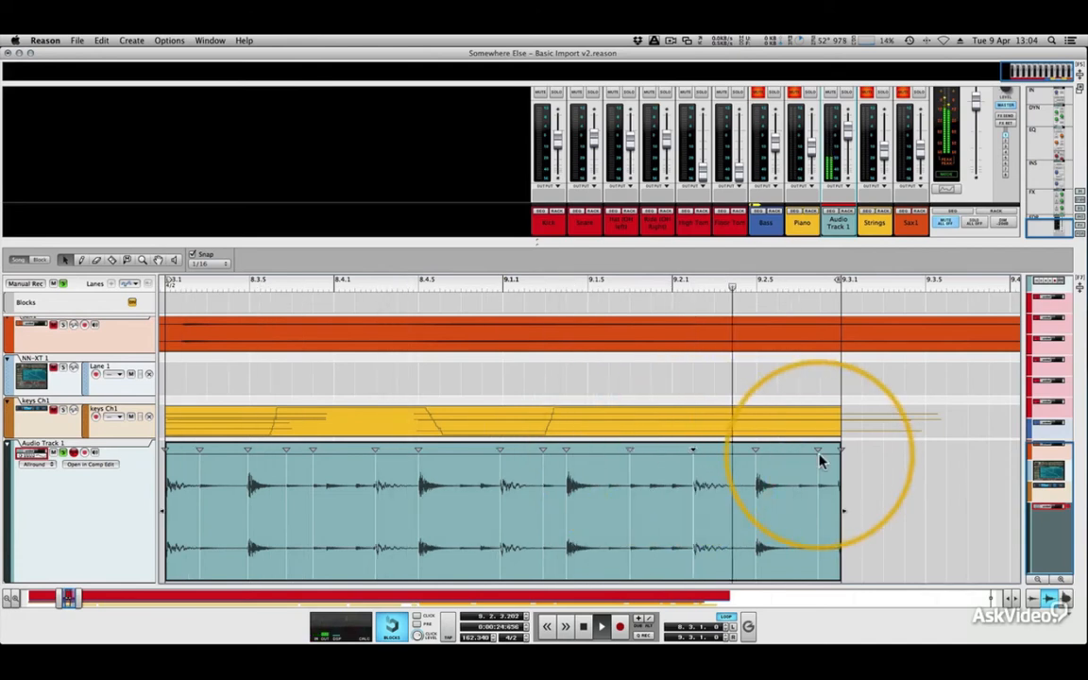
left_click_drag(756, 449, 738, 449)
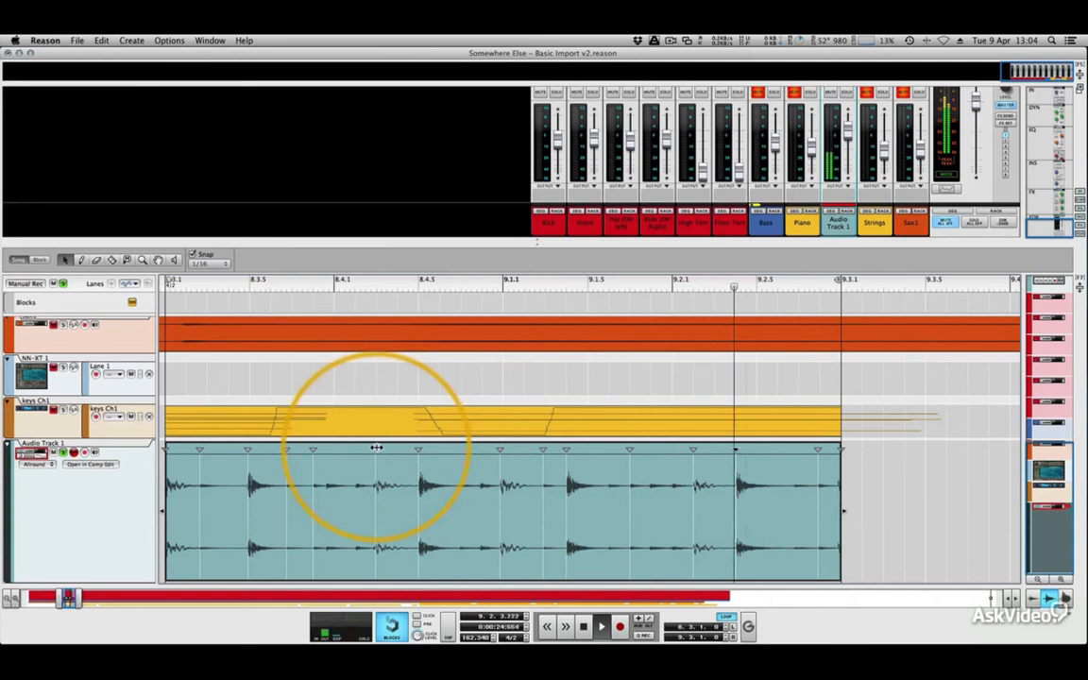
left_click_drag(376, 450, 398, 450)
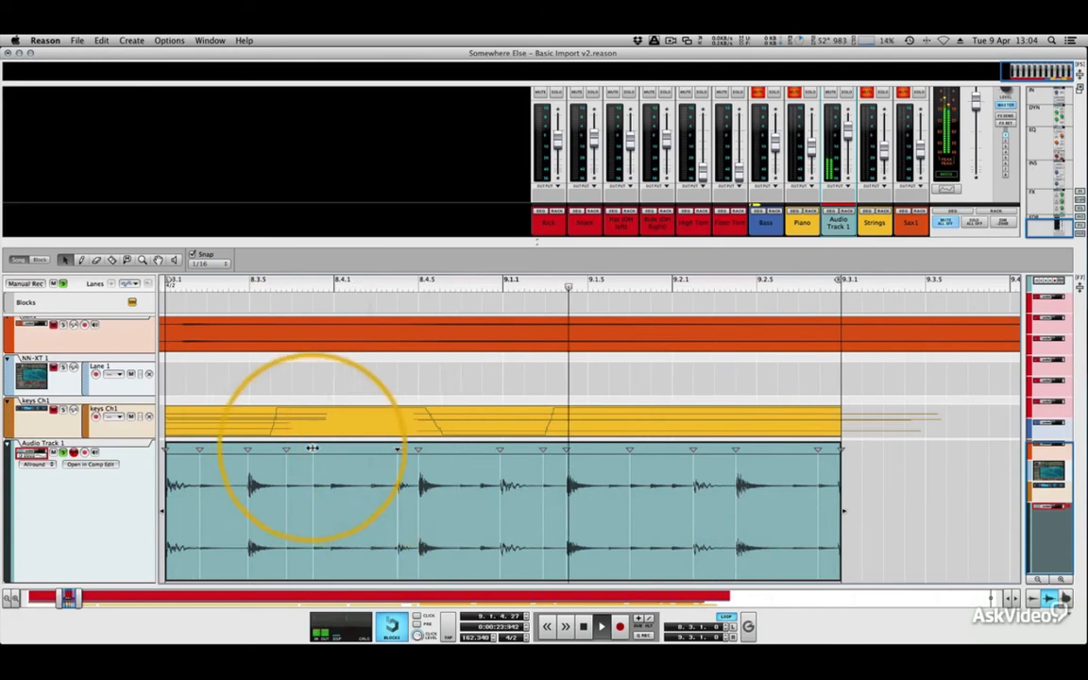
left_click_drag(313, 450, 334, 450)
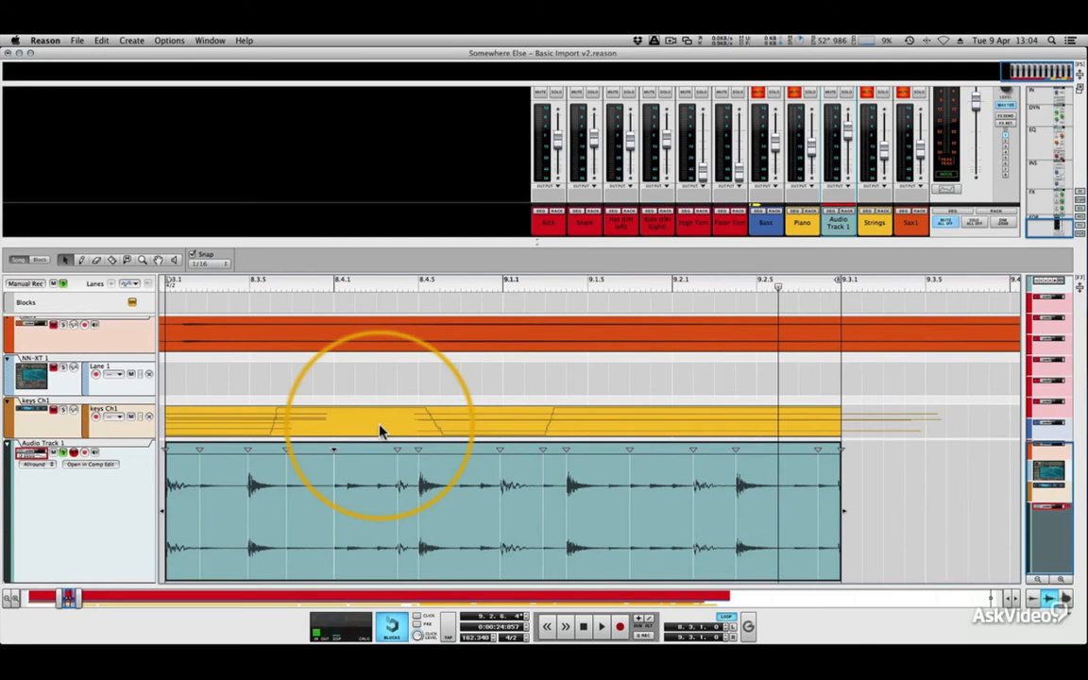
Switch to the ask.video course page and play the next lesson, Trims, Fades And Gates, in full screen.
mouse_move(391, 372)
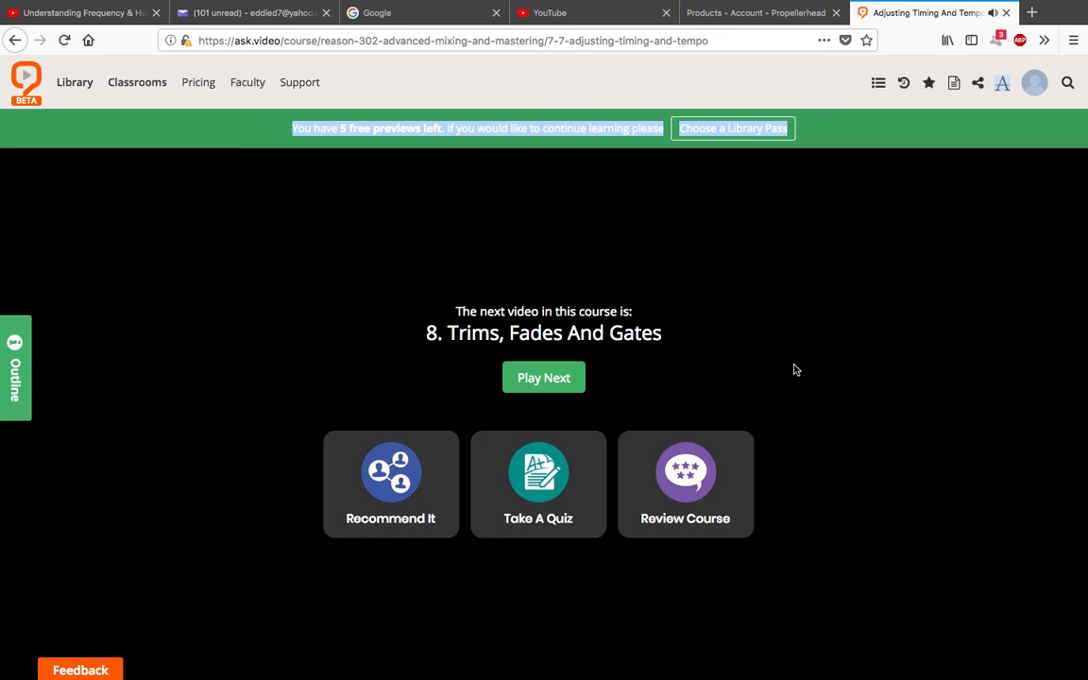
left_click(533, 380)
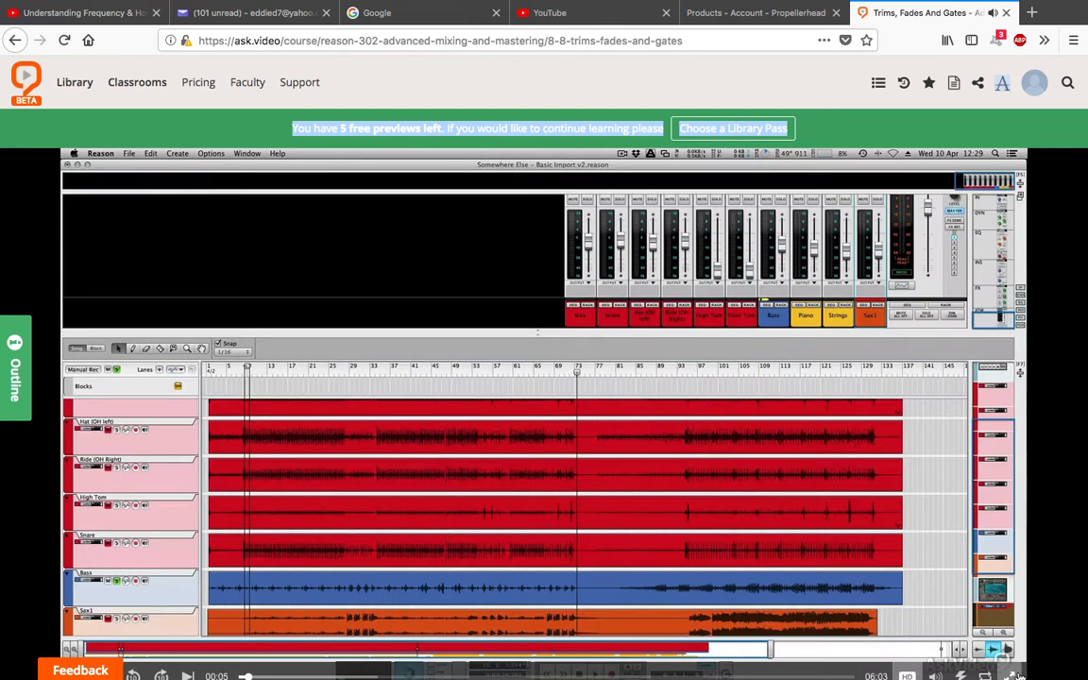
left_click(1012, 674)
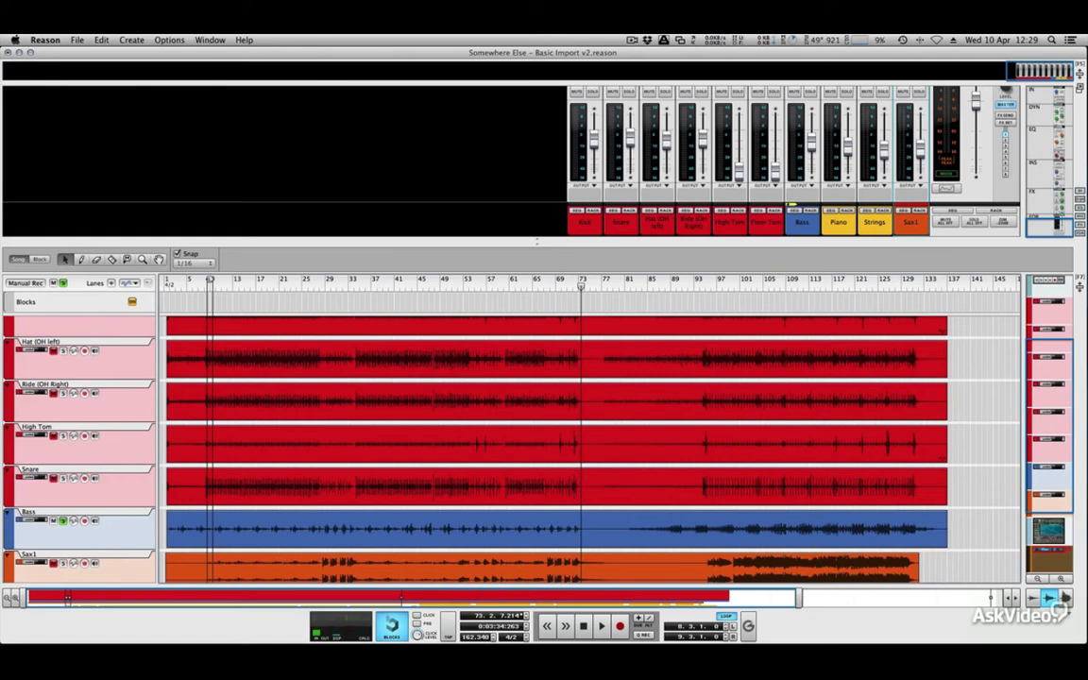
Select all the drum, Bass and Sax1 audio clips and trim their starts together, bringing the drum clips' position to 1.4.6.0.
mouse_move(488, 265)
left_click_drag(796, 597, 94, 614)
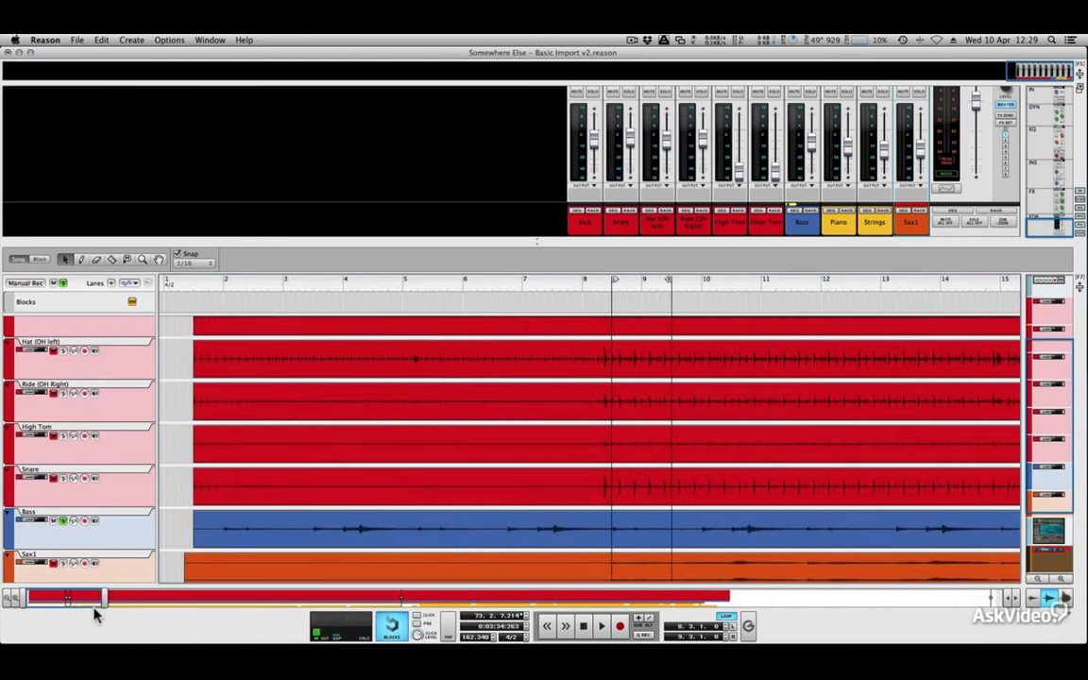
scroll(224, 454, "up", 3)
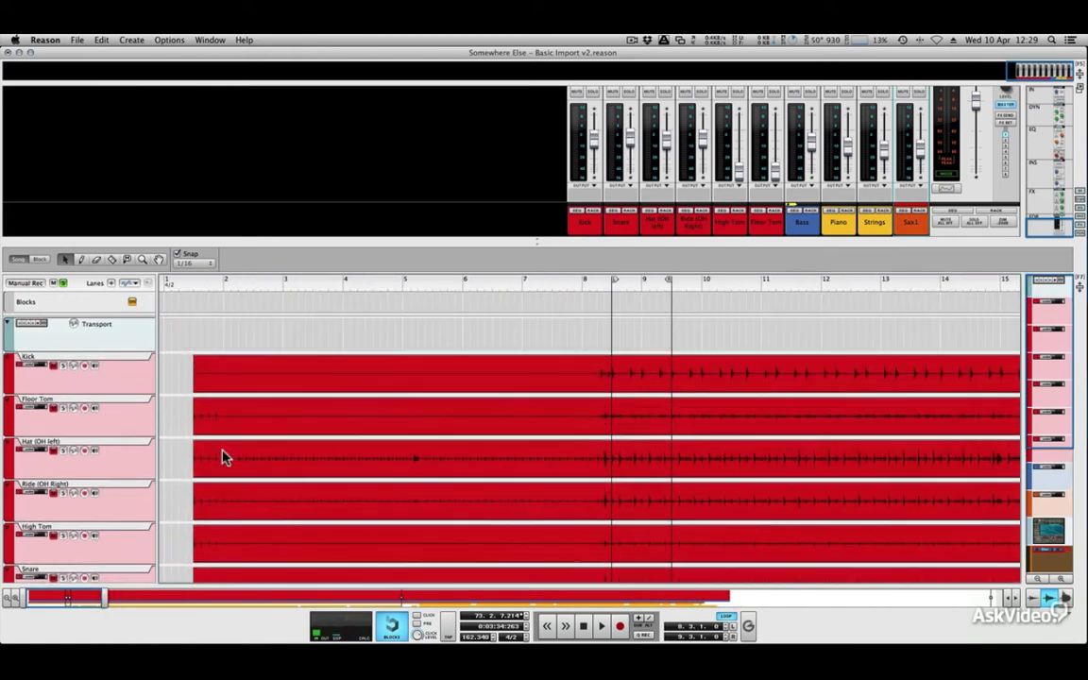
scroll(215, 579, "down", 4)
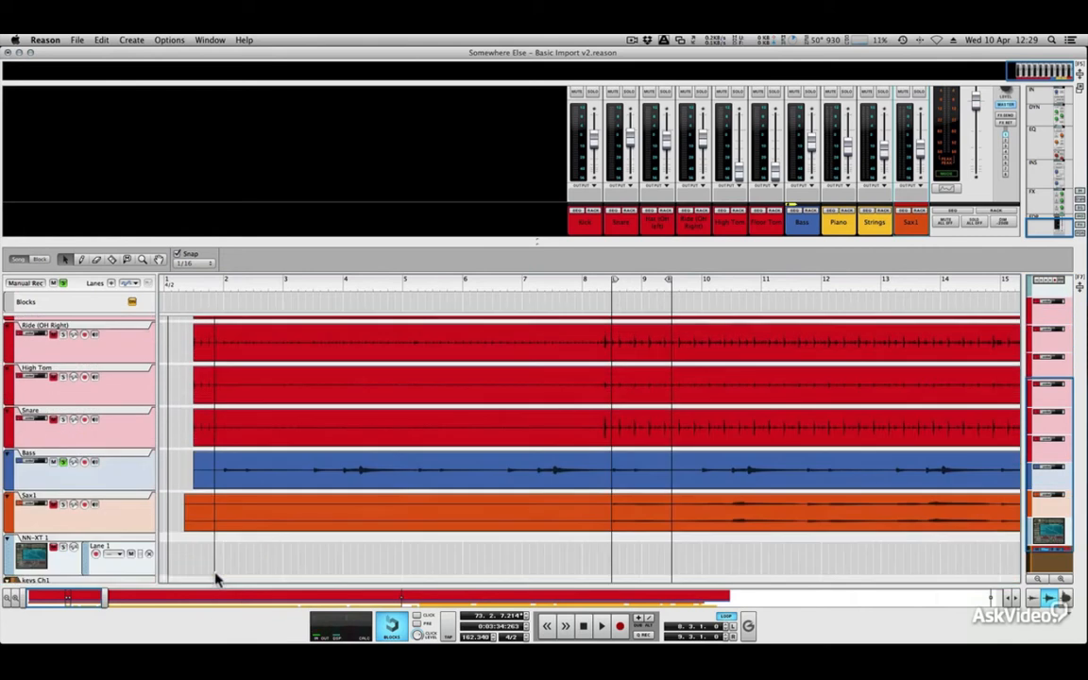
left_click_drag(216, 573, 218, 519)
scroll(218, 519, "up", 4)
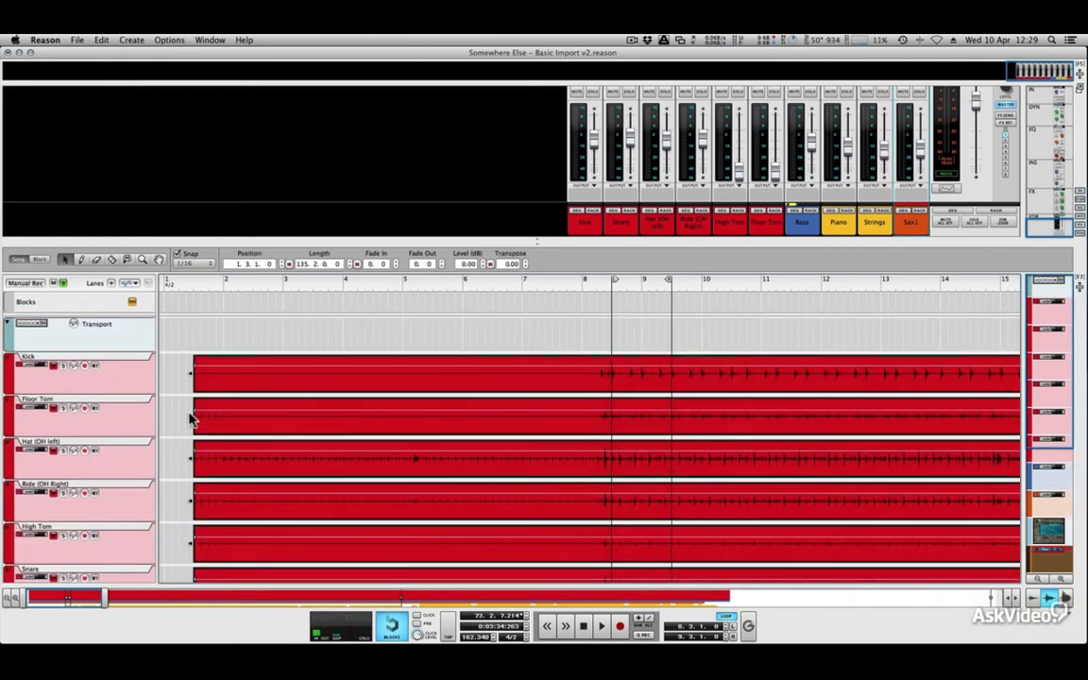
left_click_drag(189, 416, 216, 413)
Play the trimmed song start with the Bass soloed, and play it again with the Bass solo turned off.
left_click(220, 283)
key("space")
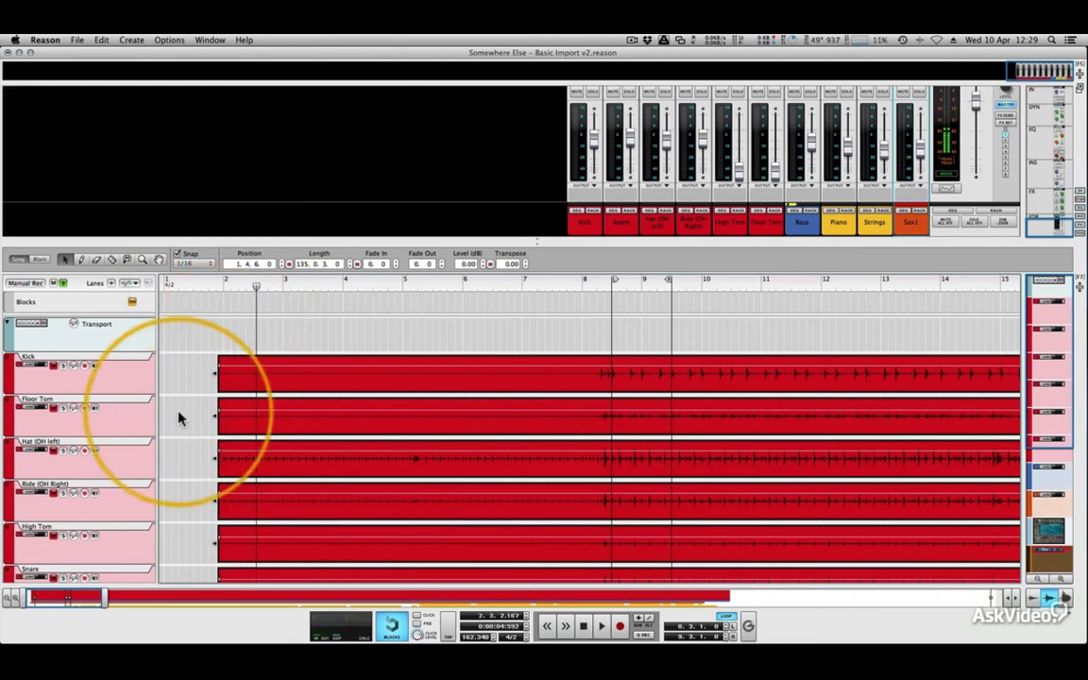
scroll(179, 419, "down", 4)
scroll(801, 121, "up", 2)
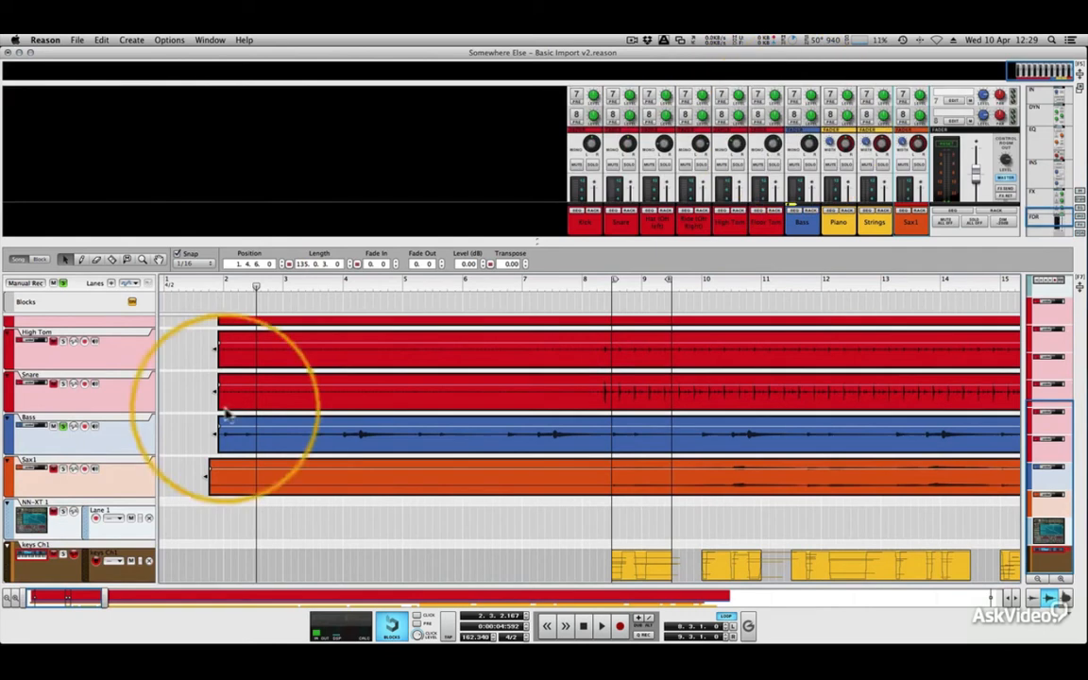
left_click(62, 427)
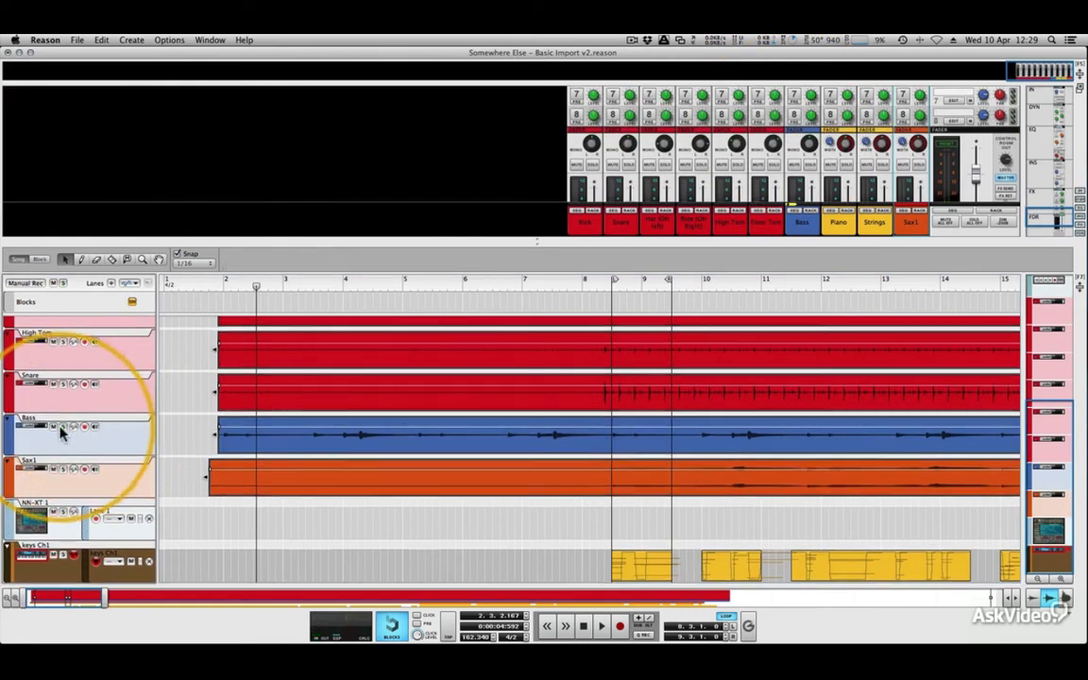
left_click(216, 287)
key("space")
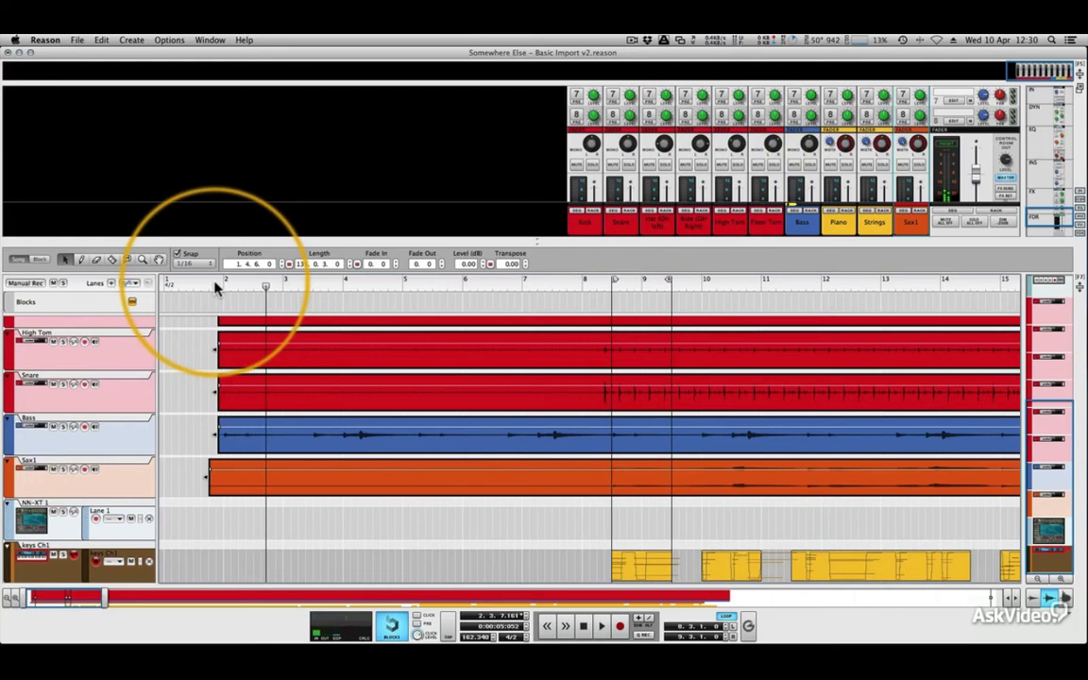
Trim the end of the Bass clip alone to a length of 134.1.2.0 and give it a fade-out of 55.
scroll(316, 380, "right", 15)
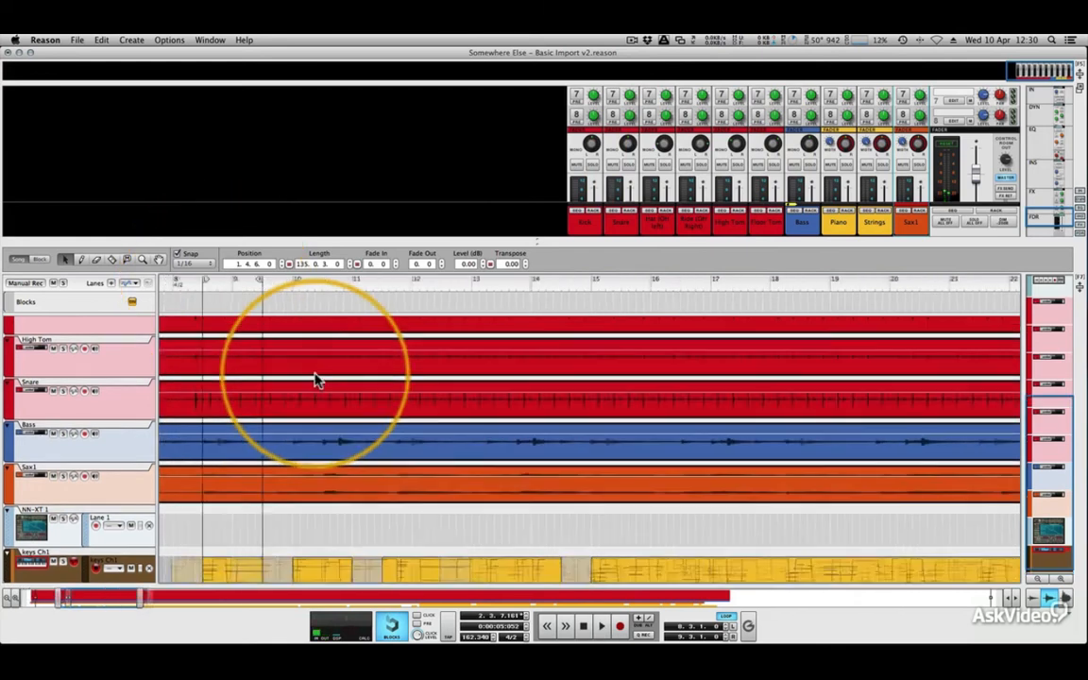
scroll(316, 380, "right", 18)
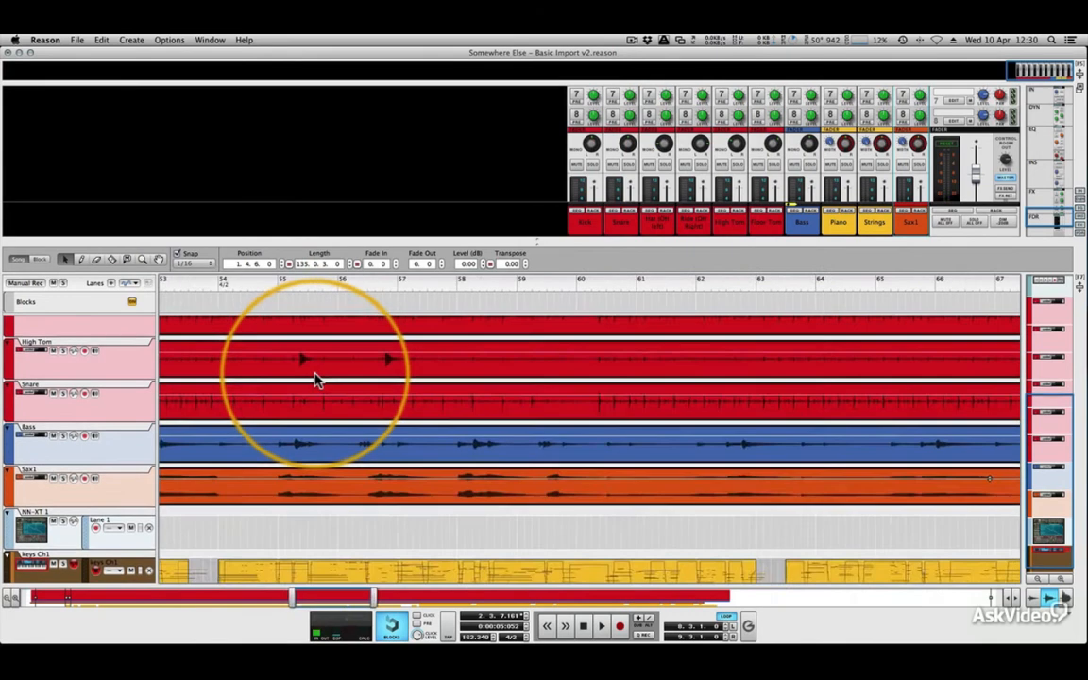
scroll(316, 380, "right", 20)
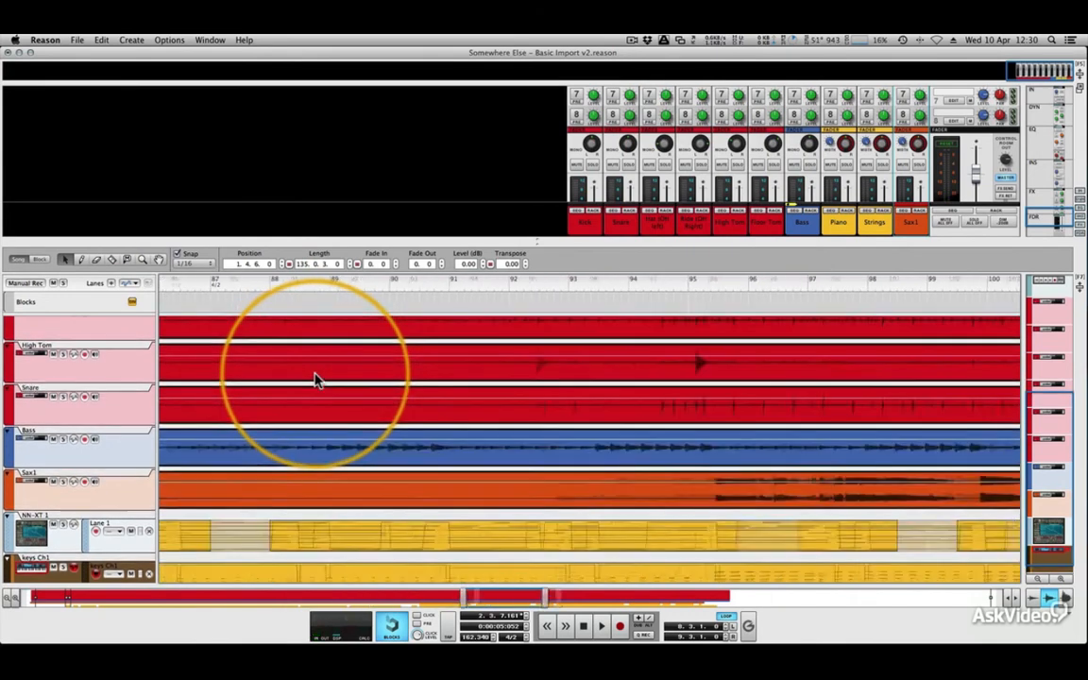
scroll(317, 380, "right", 20)
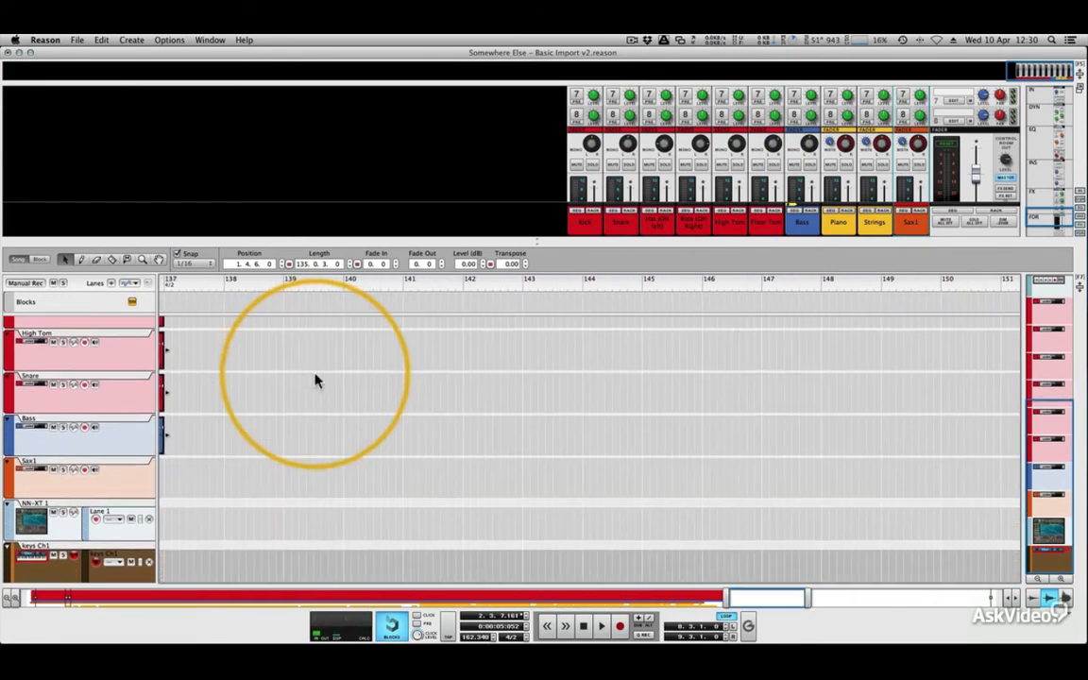
scroll(253, 404, "left", 10)
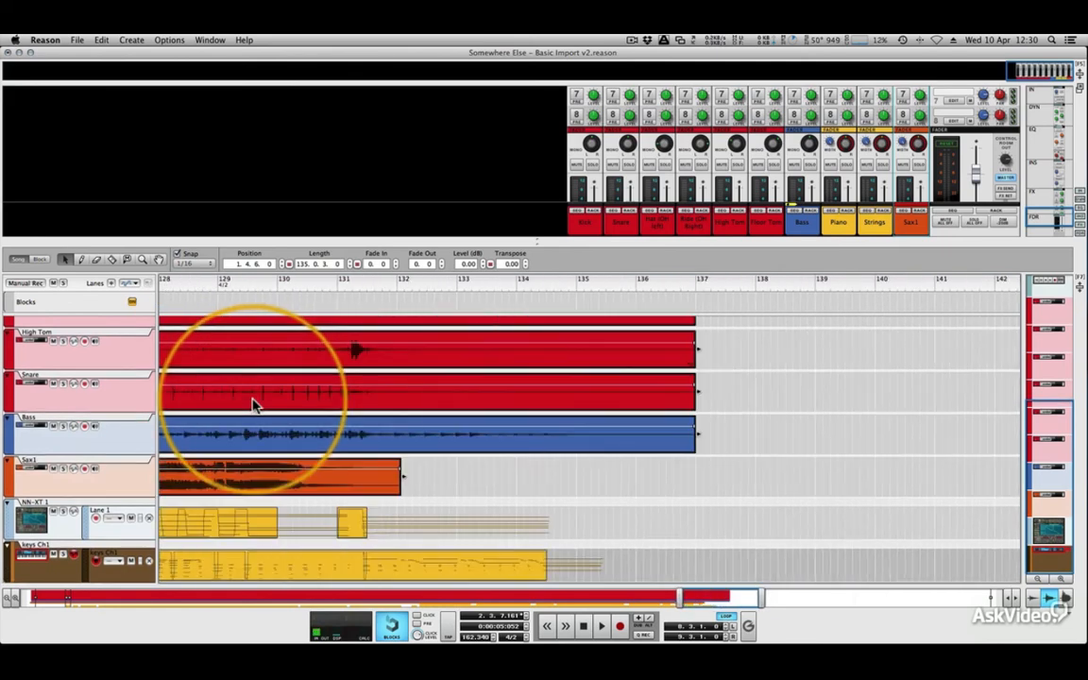
left_click(511, 483)
left_click(601, 438)
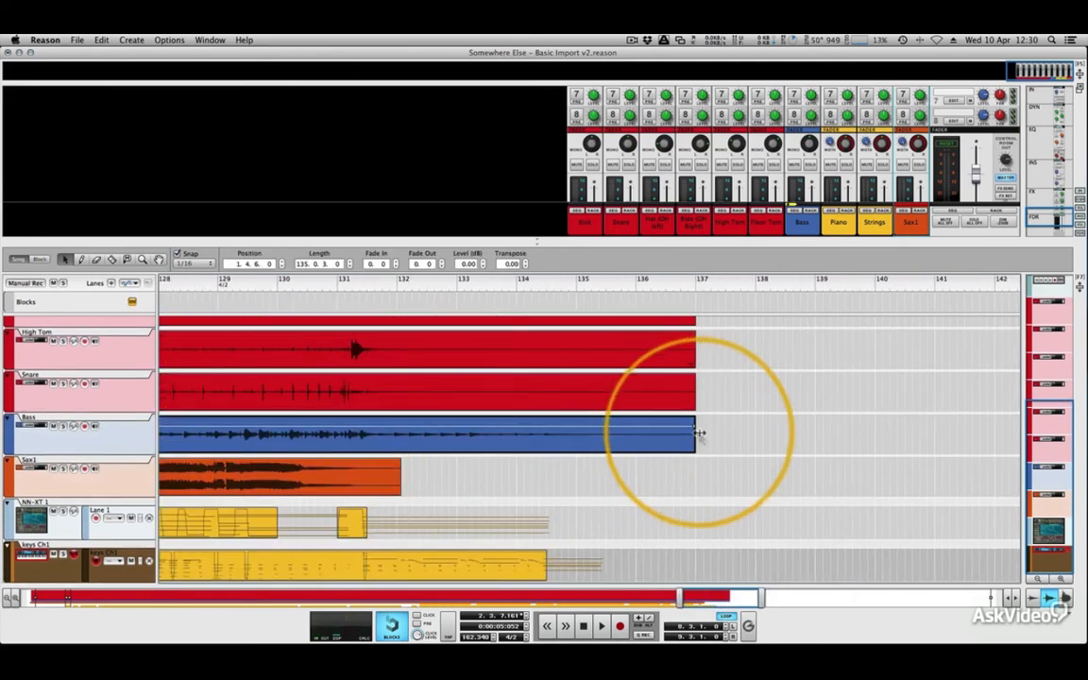
left_click_drag(697, 436, 546, 427)
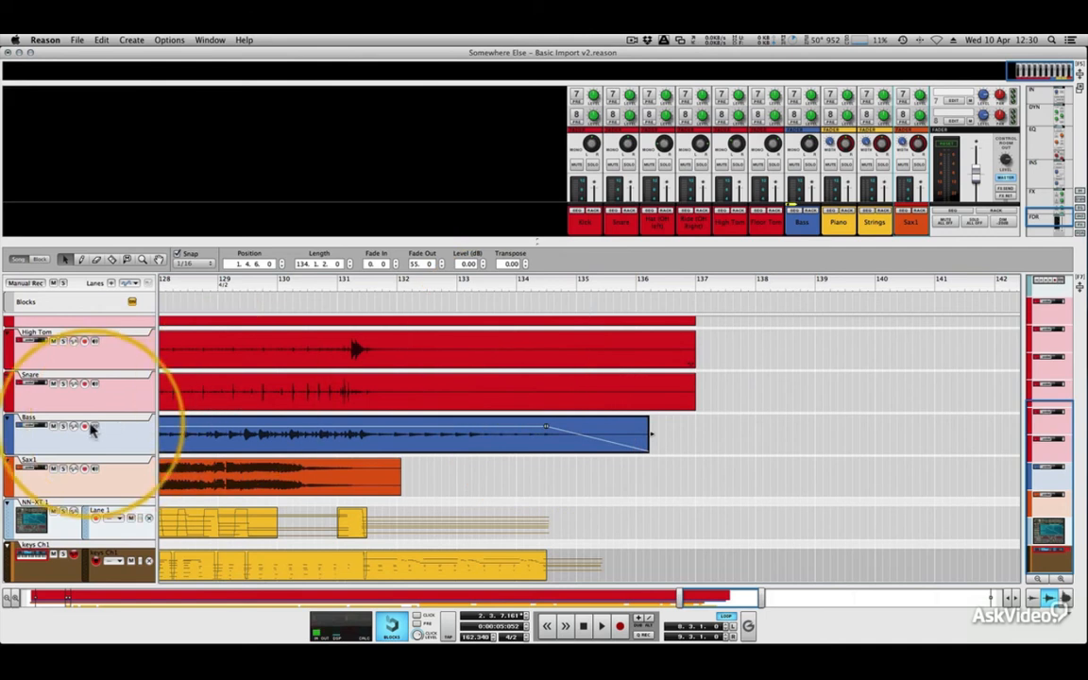
Play the end of the soloed Bass track to hear its fade-out.
left_click(465, 291)
key("space")
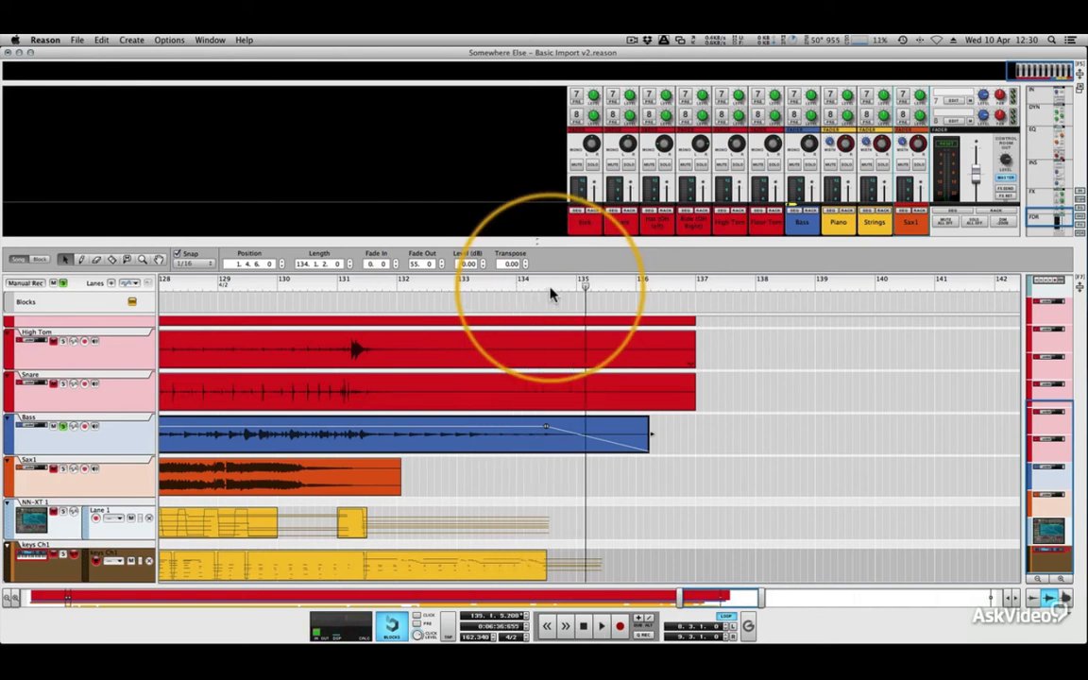
scroll(570, 423, "left", 10)
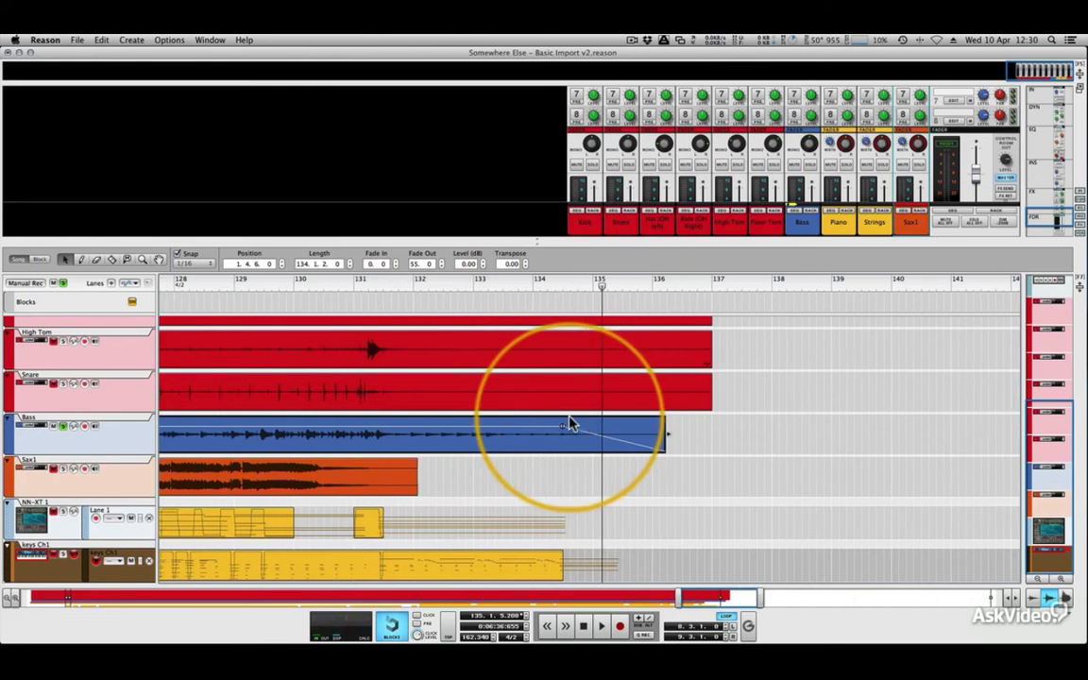
Fit the whole song's length in the sequencer and enlarge the track heights around the selected Floor Tom track.
scroll(570, 422, "left", 15)
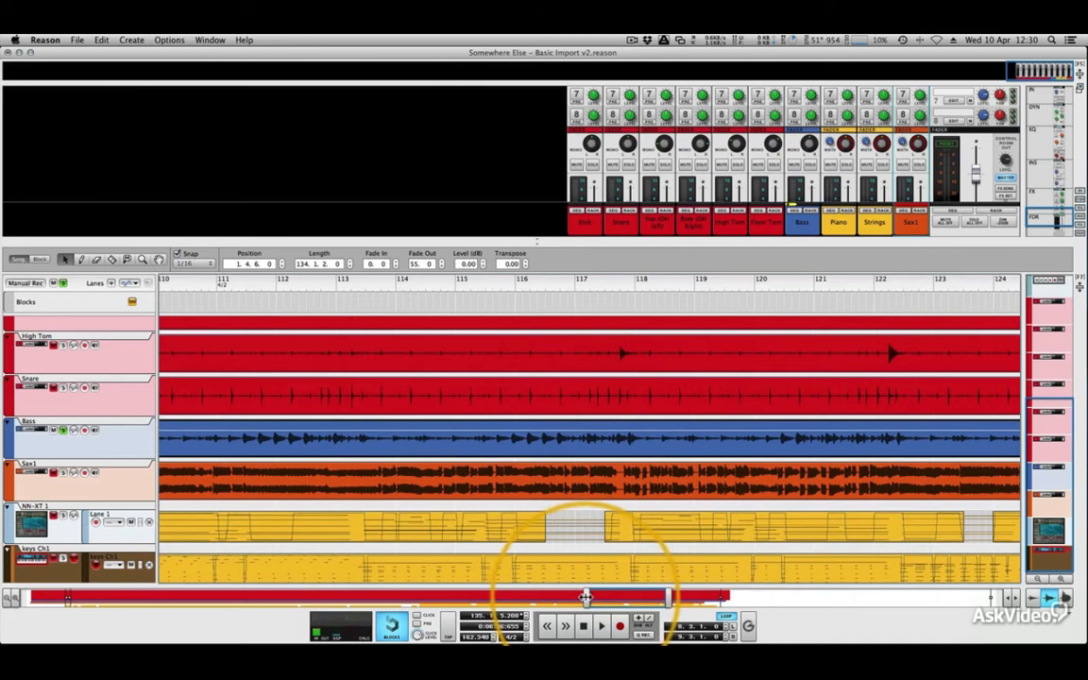
left_click_drag(583, 593, 28, 595)
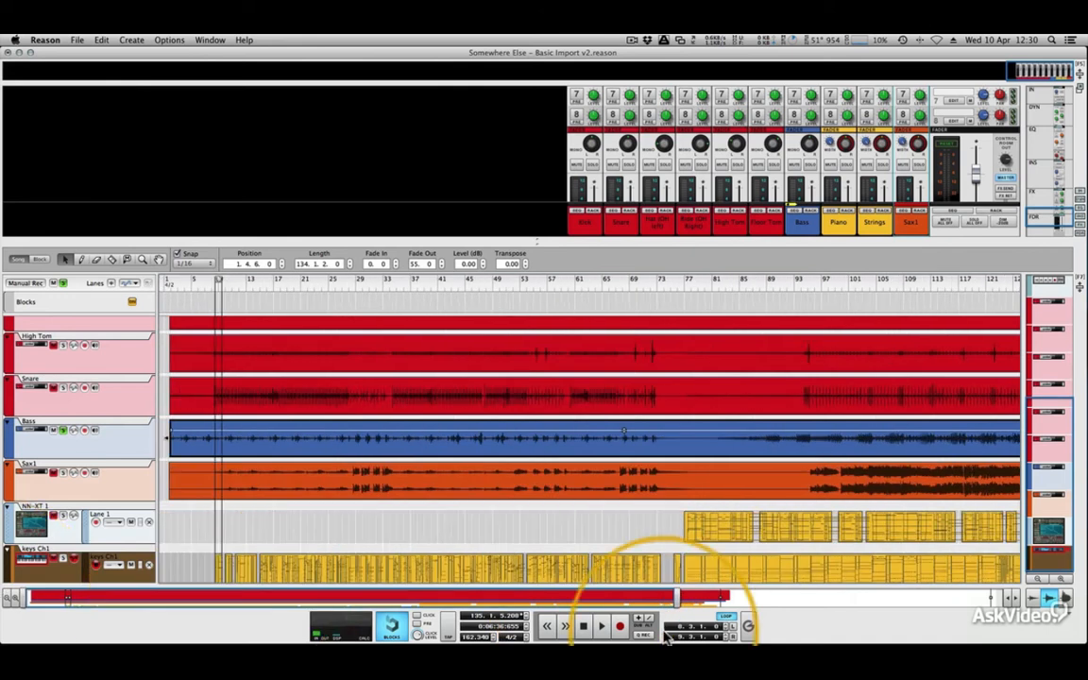
left_click_drag(677, 596, 738, 596)
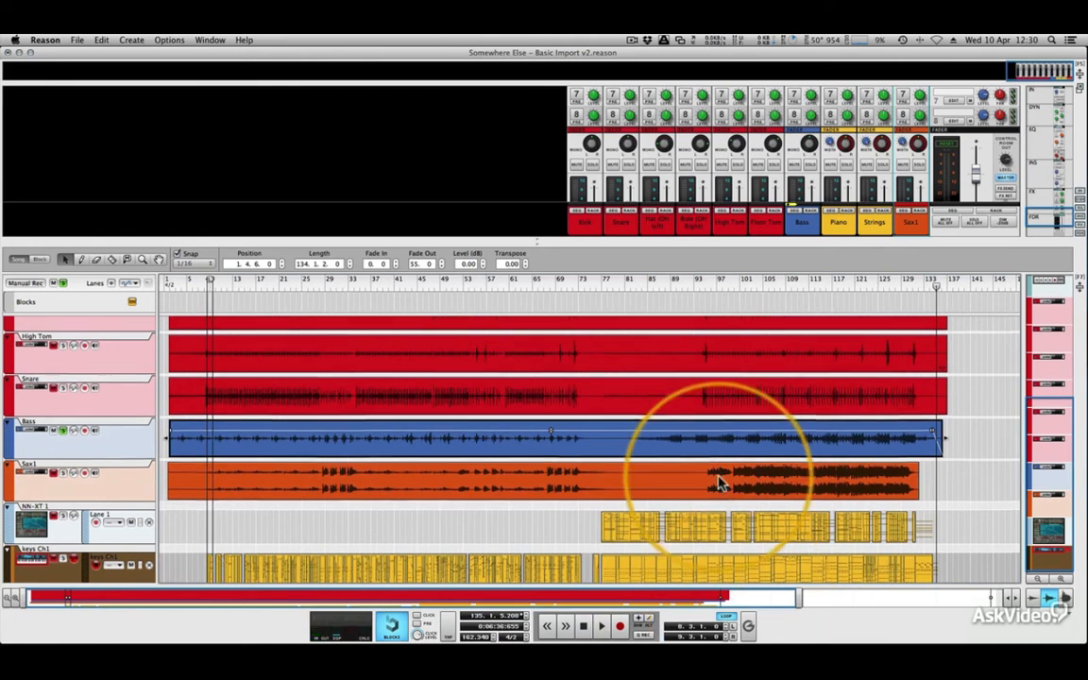
scroll(718, 484, "up", 4)
scroll(718, 484, "down", 1)
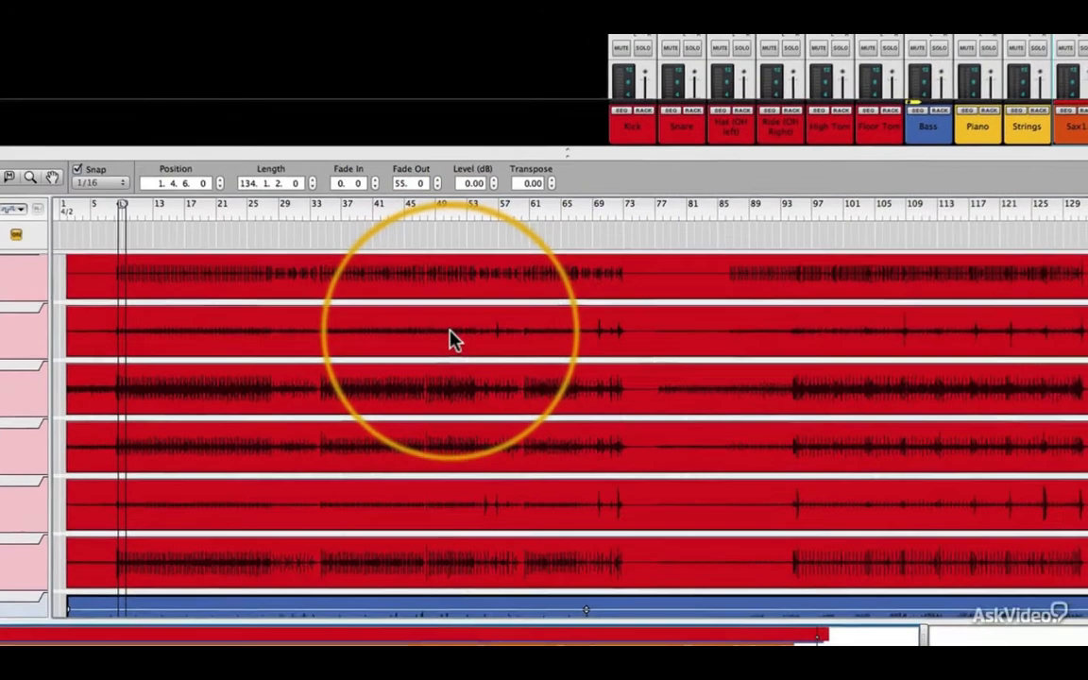
scroll(460, 347, "up", 2)
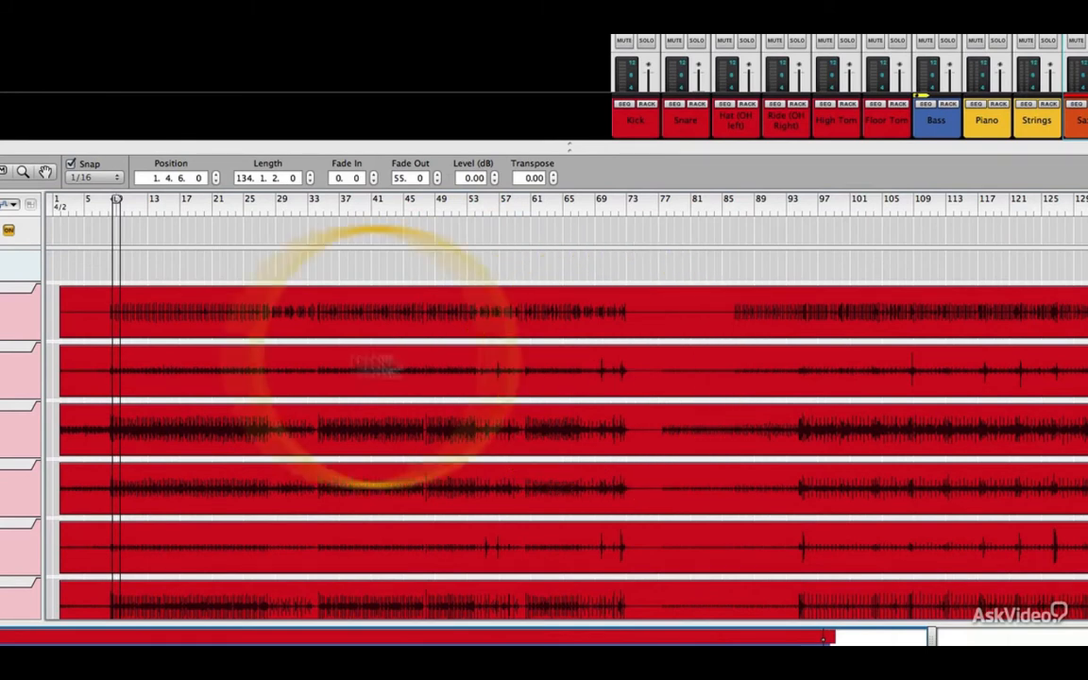
left_click(6, 376)
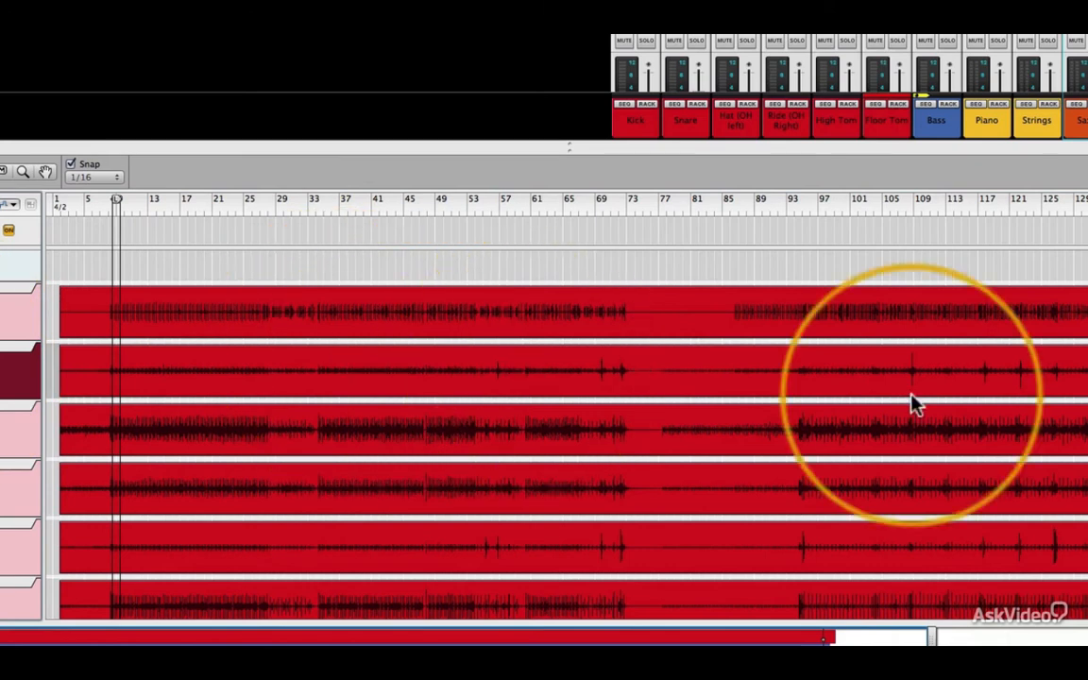
key("shift+h")
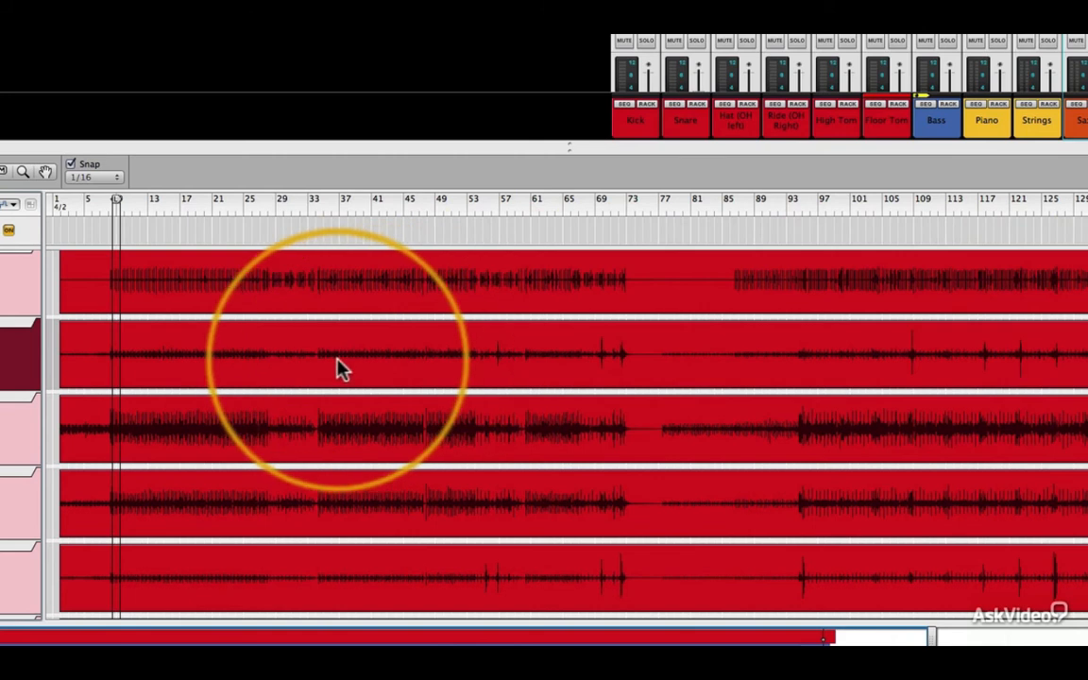
Move the High Tom track directly below the Floor Tom track, and select the Floor Tom track.
left_click(831, 130)
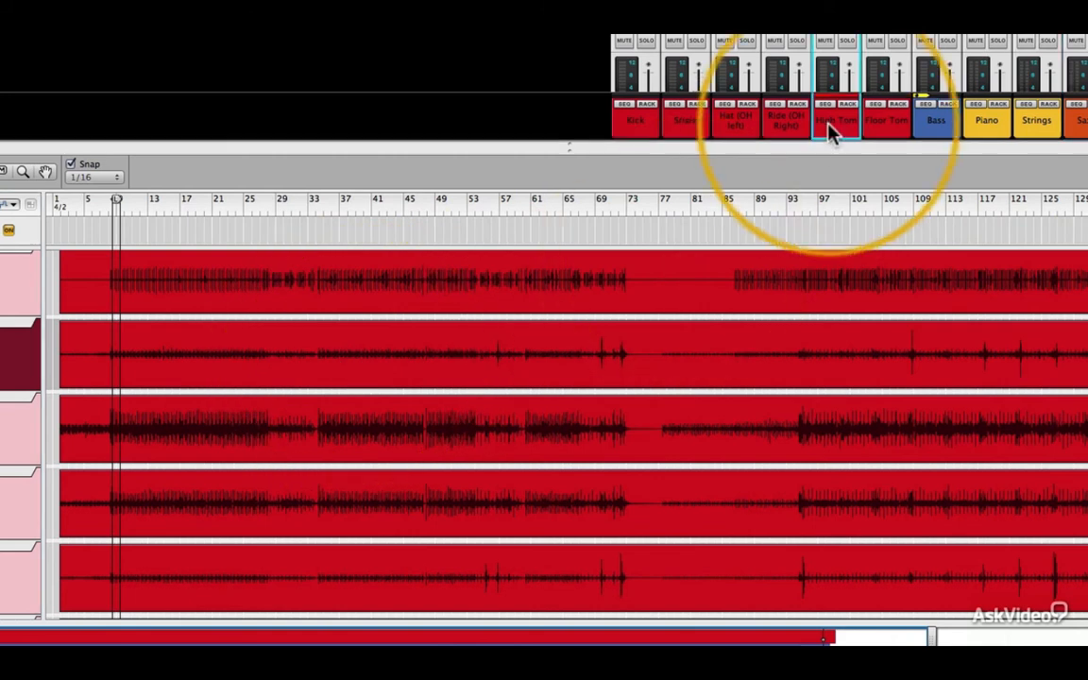
left_click(886, 130)
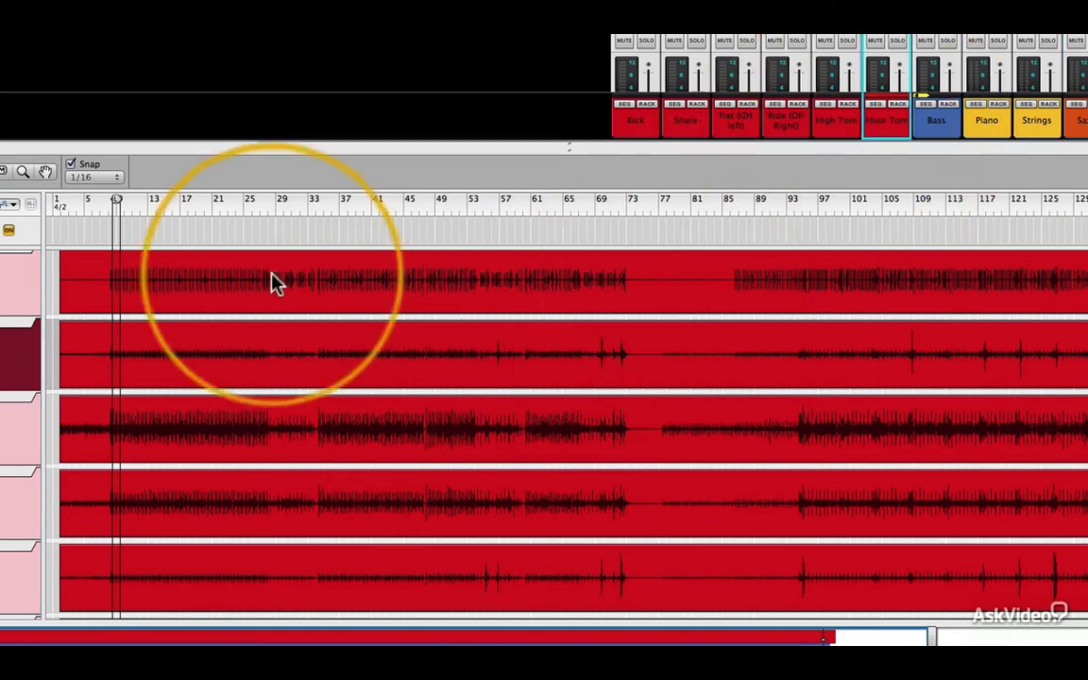
left_click_drag(6, 578, 5, 406)
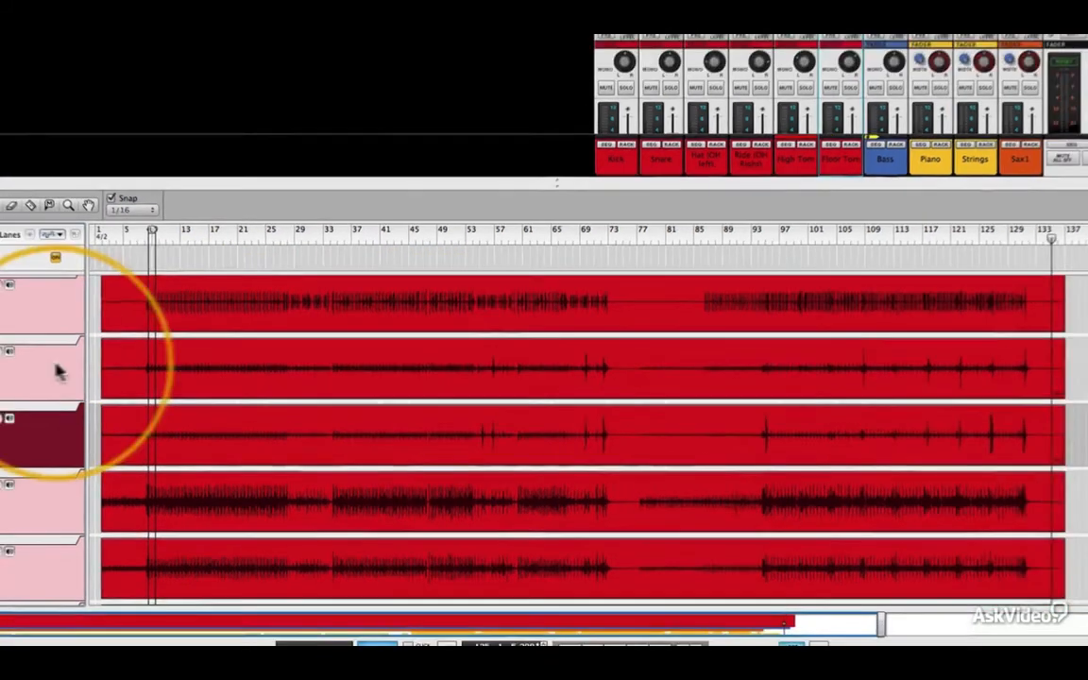
left_click(57, 371)
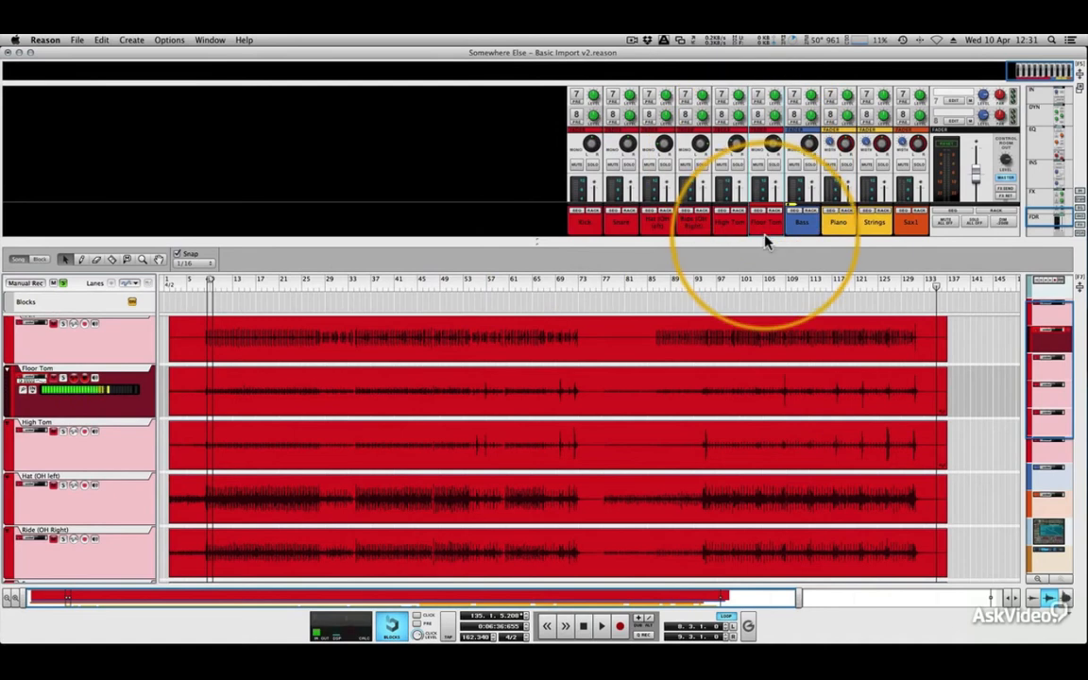
Show the main mixer at full size, solo the Floor Tom channel and raise its fader.
key("F5")
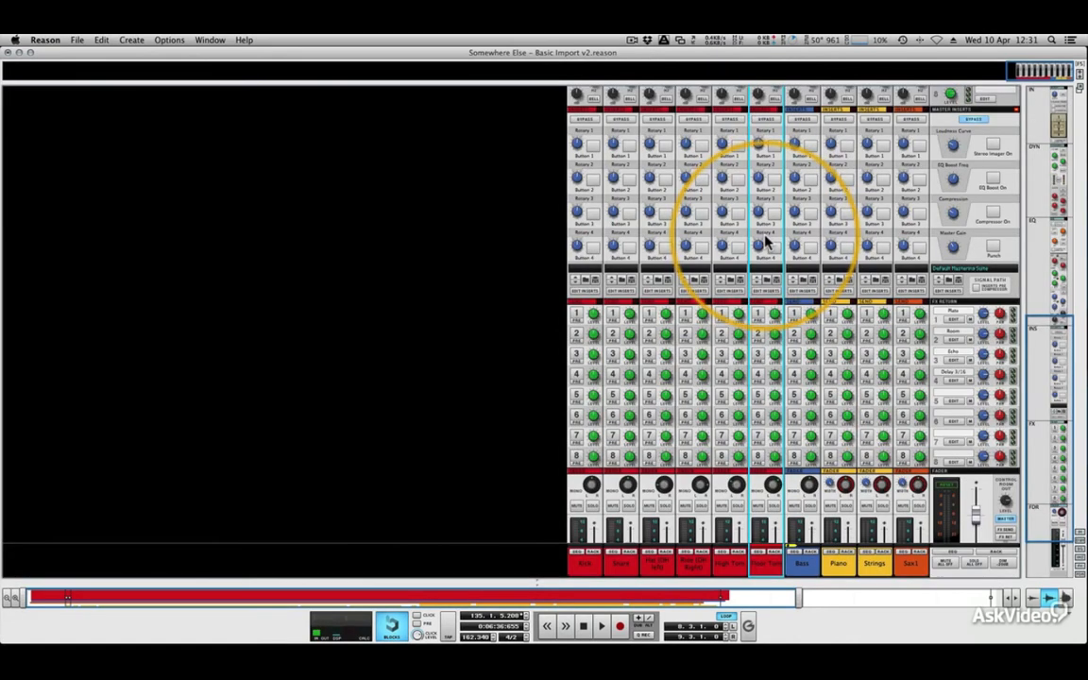
scroll(769, 388, "down", 5)
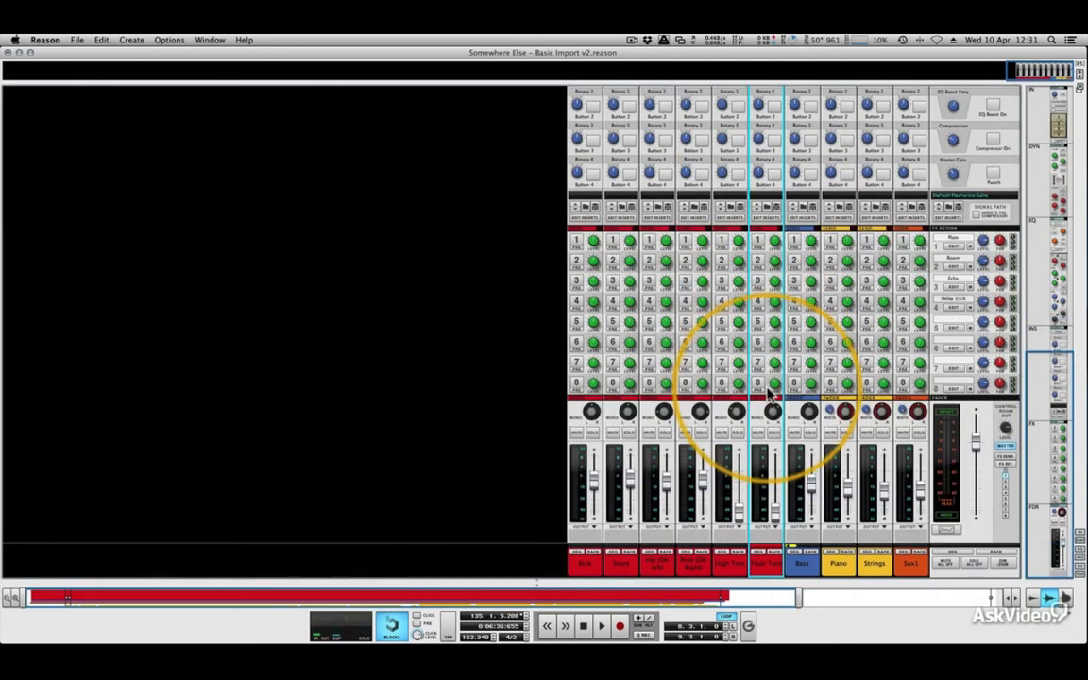
scroll(769, 395, "up", 4)
scroll(769, 395, "up", 6)
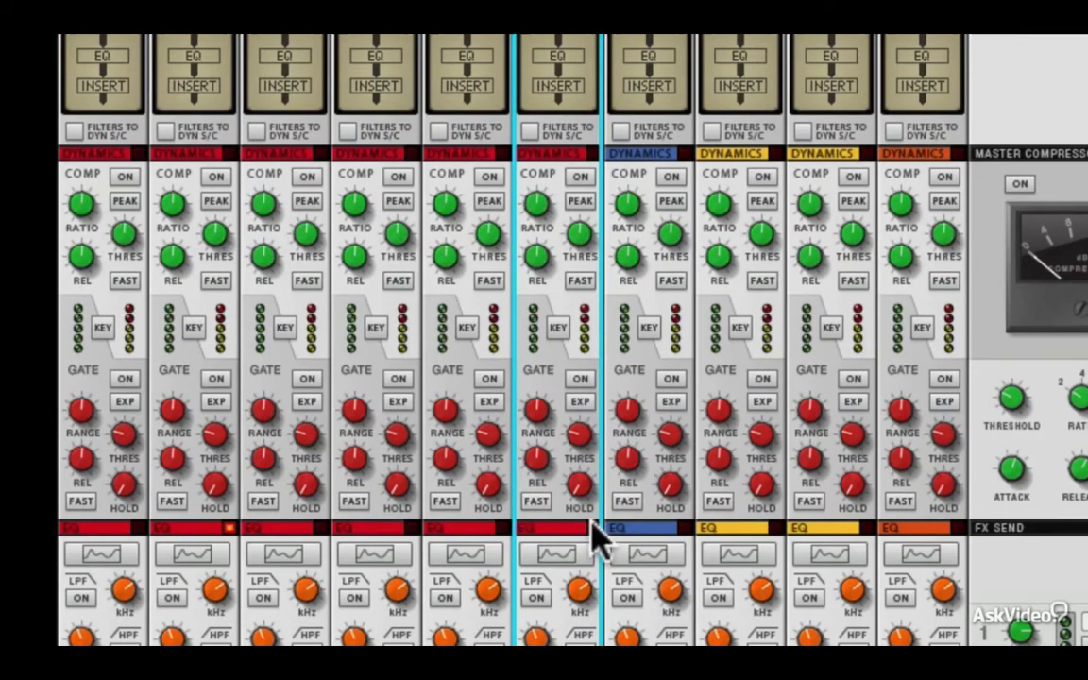
scroll(724, 480, "down", 10)
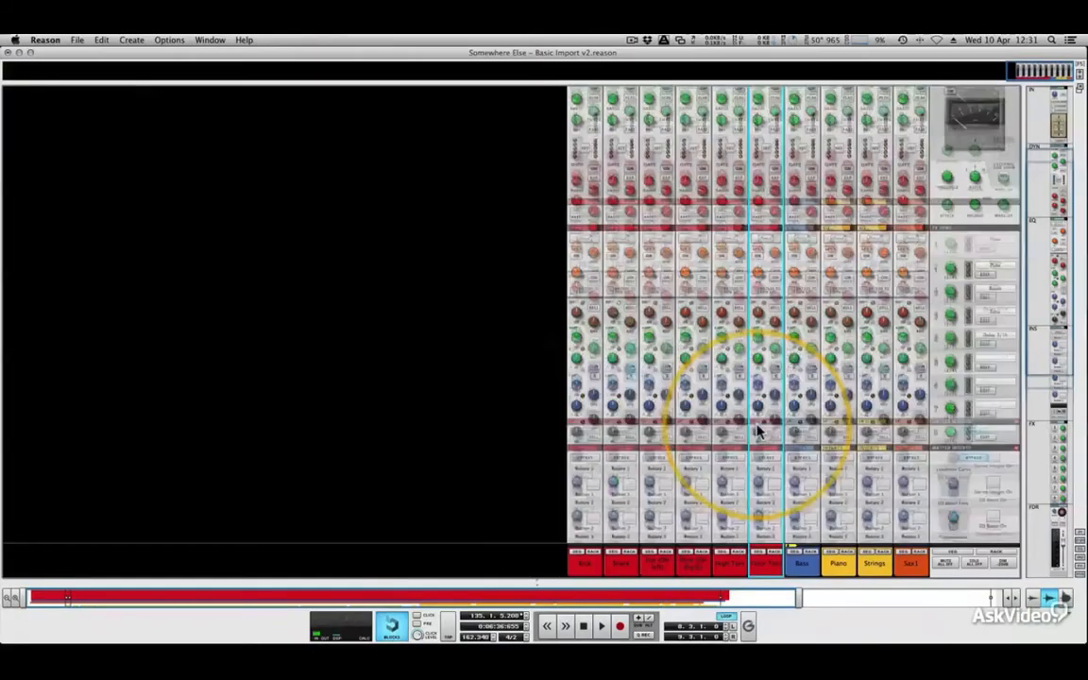
left_click(774, 434)
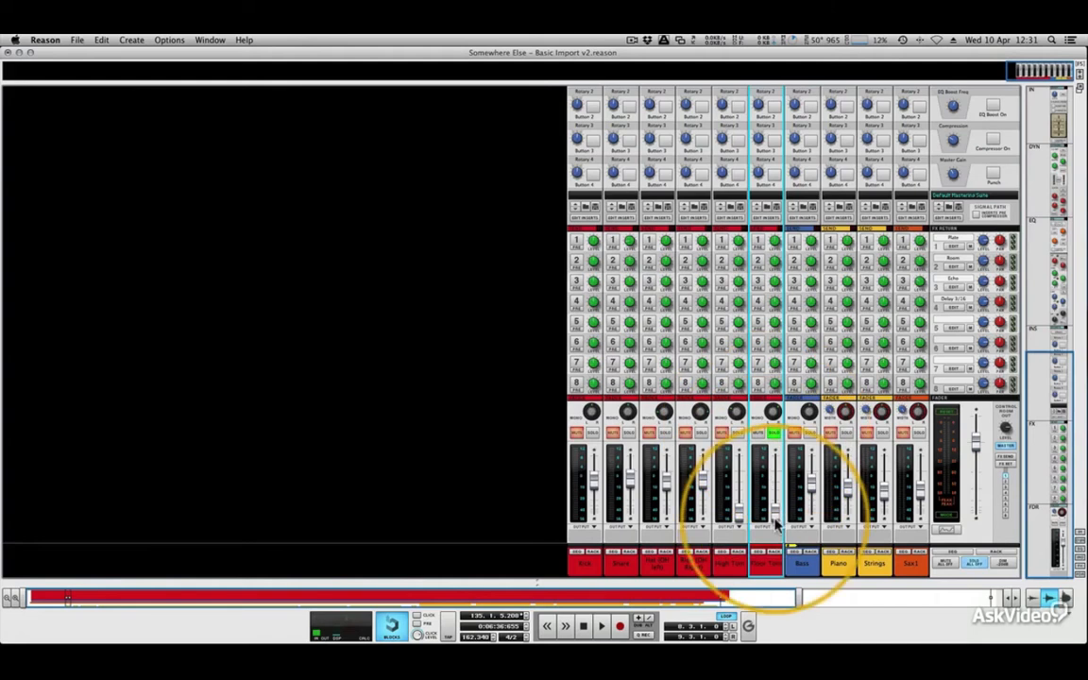
left_click_drag(775, 508, 777, 487)
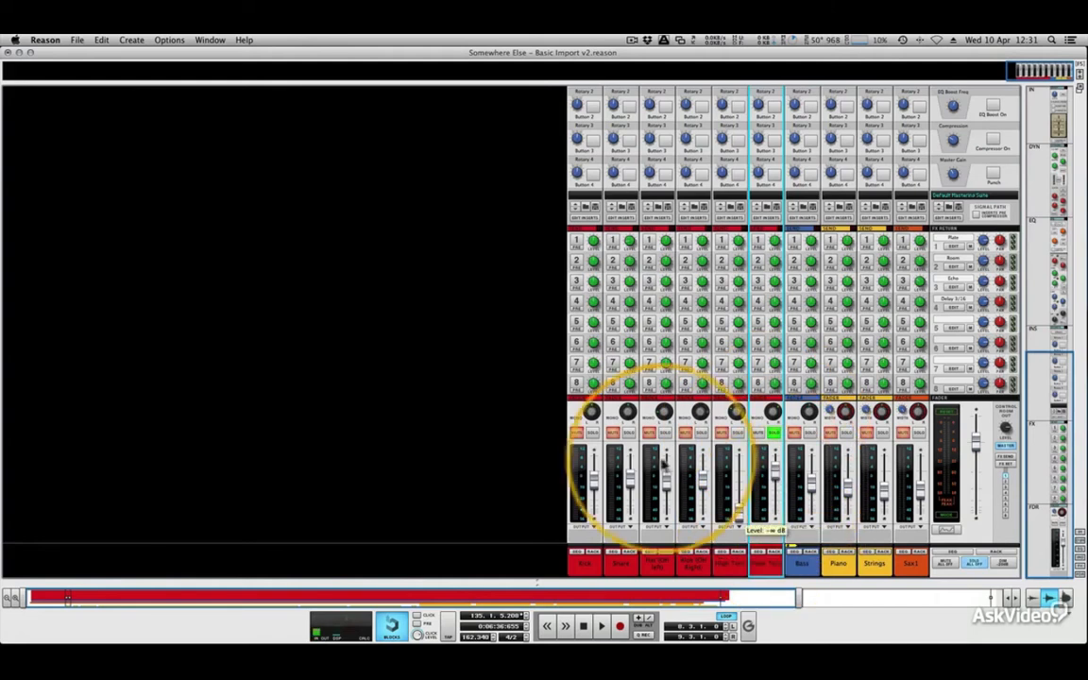
Return to the sequencer and play the soloed Floor Tom around bars 56 and 69 to hear its hits and spill.
scroll(753, 435, "up", 10)
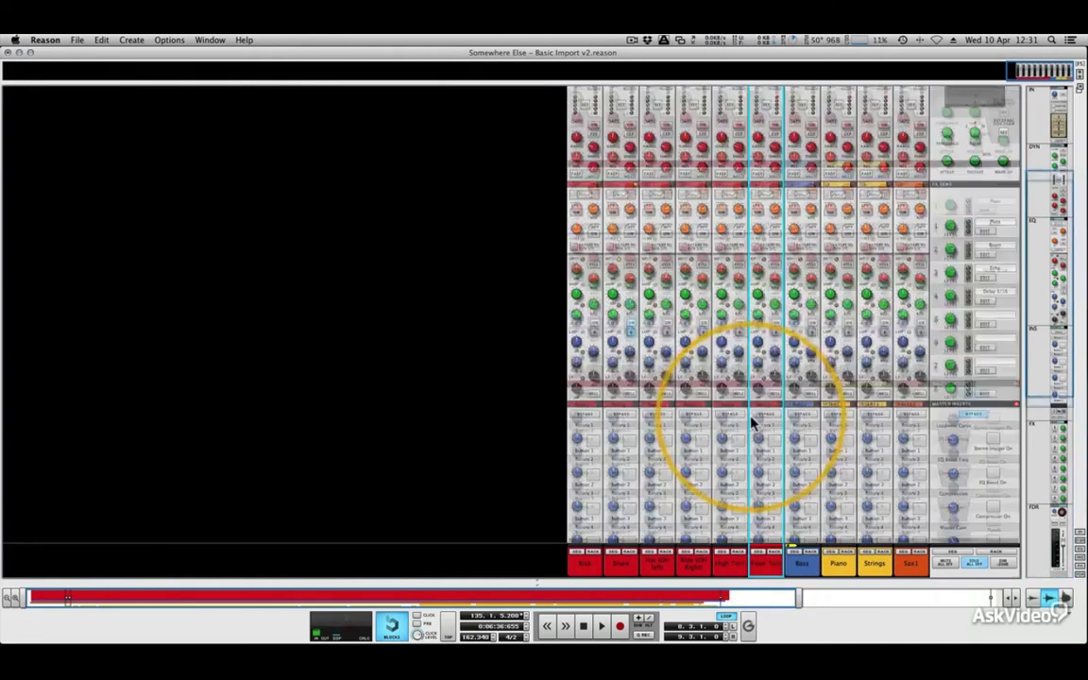
scroll(753, 424, "down", 10)
left_click_drag(535, 583, 518, 602)
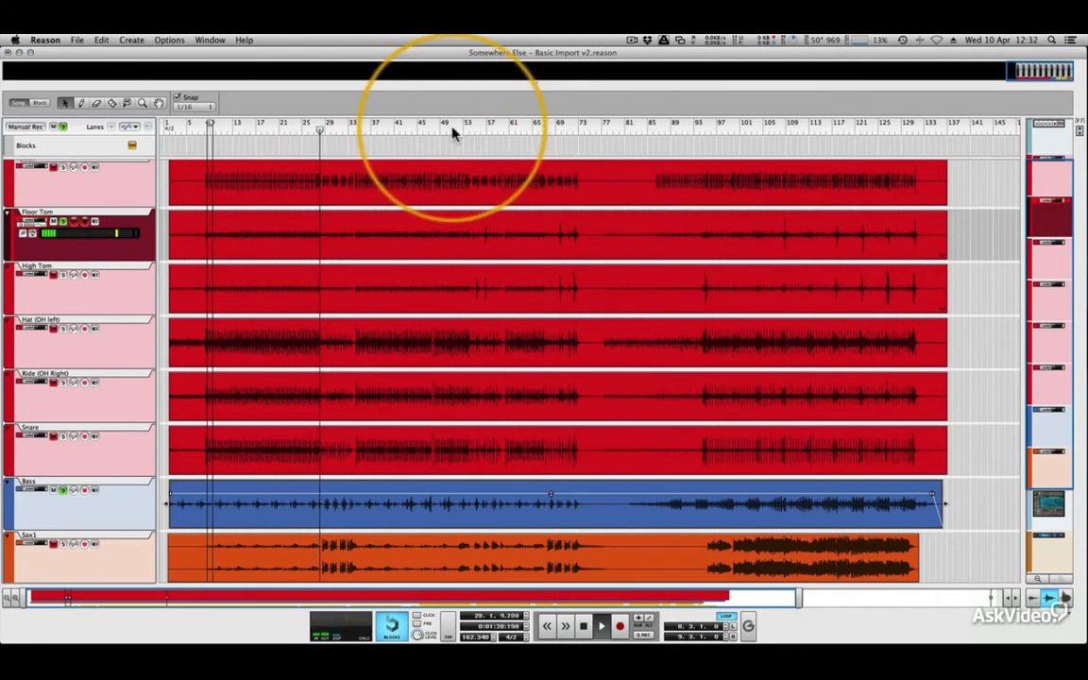
left_click(480, 126)
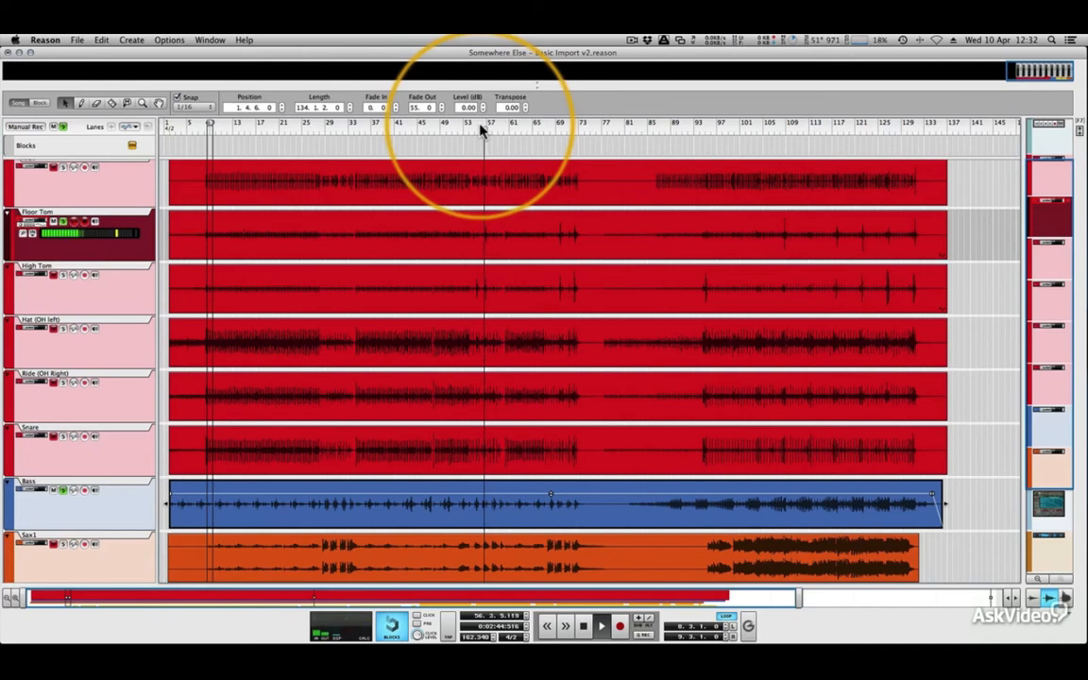
left_click(555, 131)
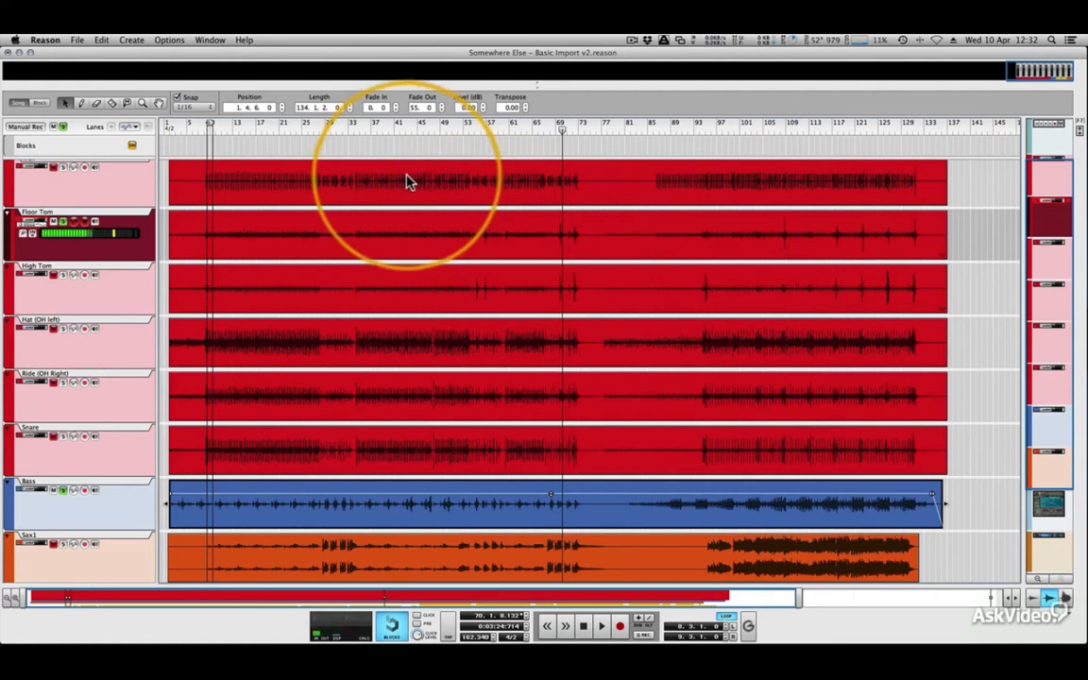
Turn on the gate on the Floor Tom channel in the main mixer and increase the gate's range.
key("F5")
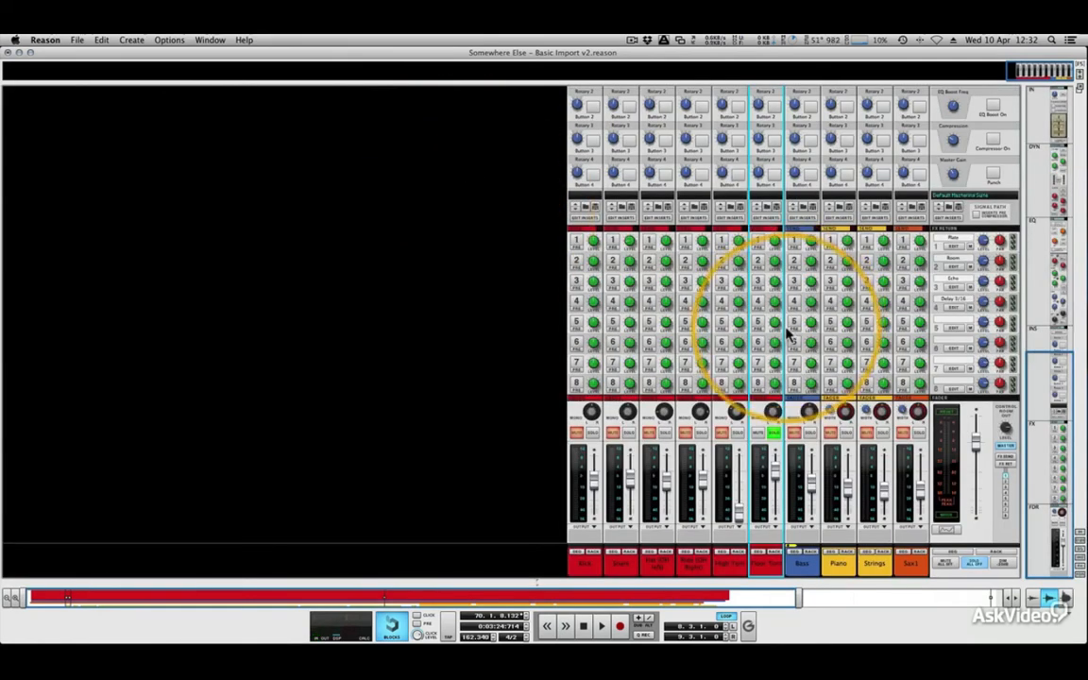
scroll(786, 330, "up", 10)
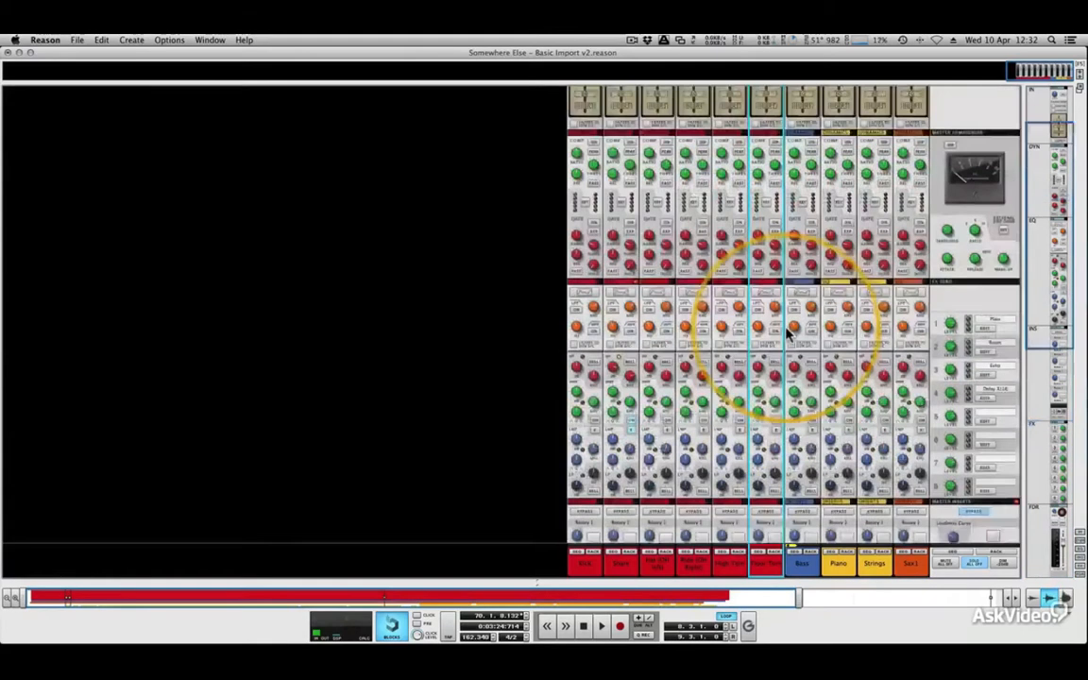
scroll(787, 332, "up", 2)
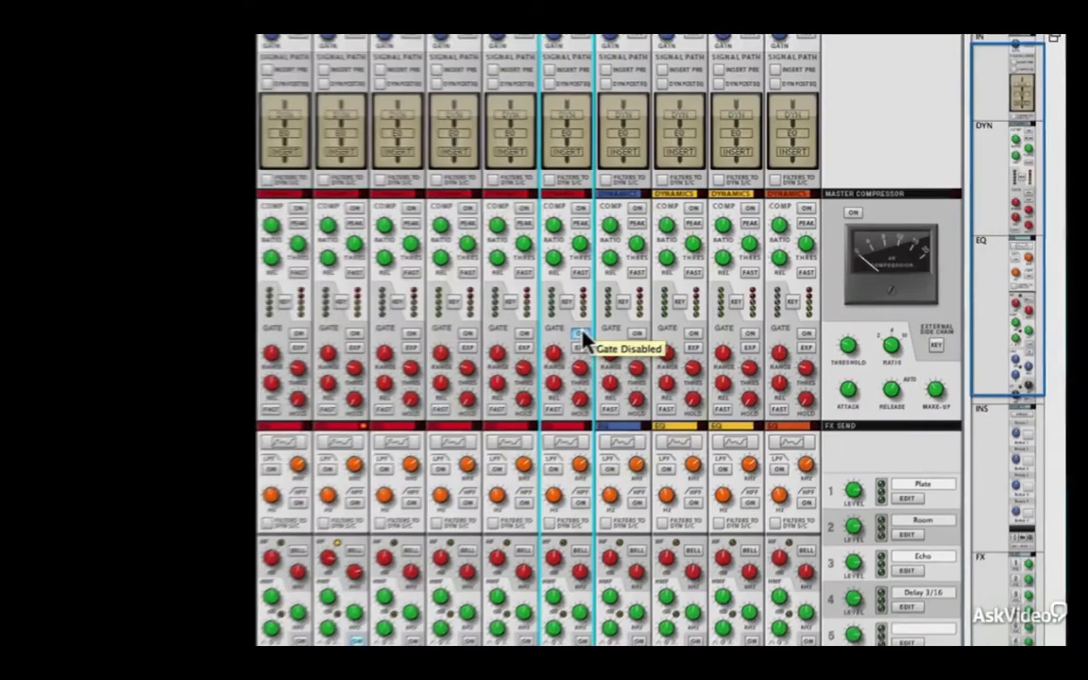
left_click(776, 262)
left_click_drag(499, 370, 498, 348)
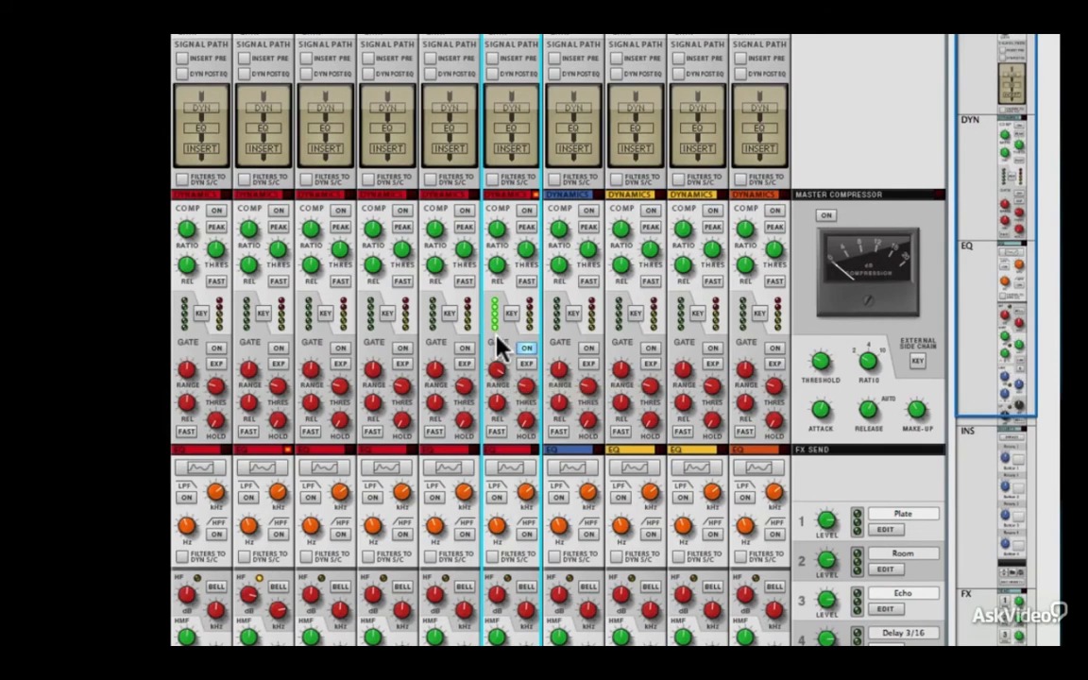
Raise the gate threshold on the Floor Tom channel, the sixth drum channel, and turn on the gate's Fast option.
mouse_move(501, 368)
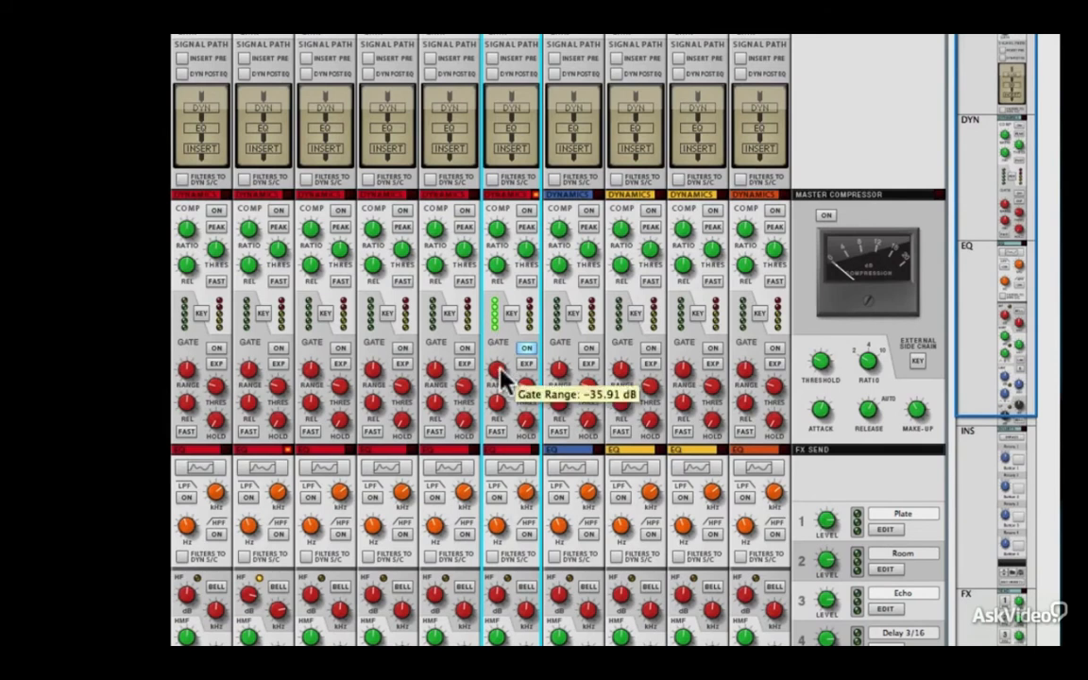
left_click_drag(529, 383, 498, 312)
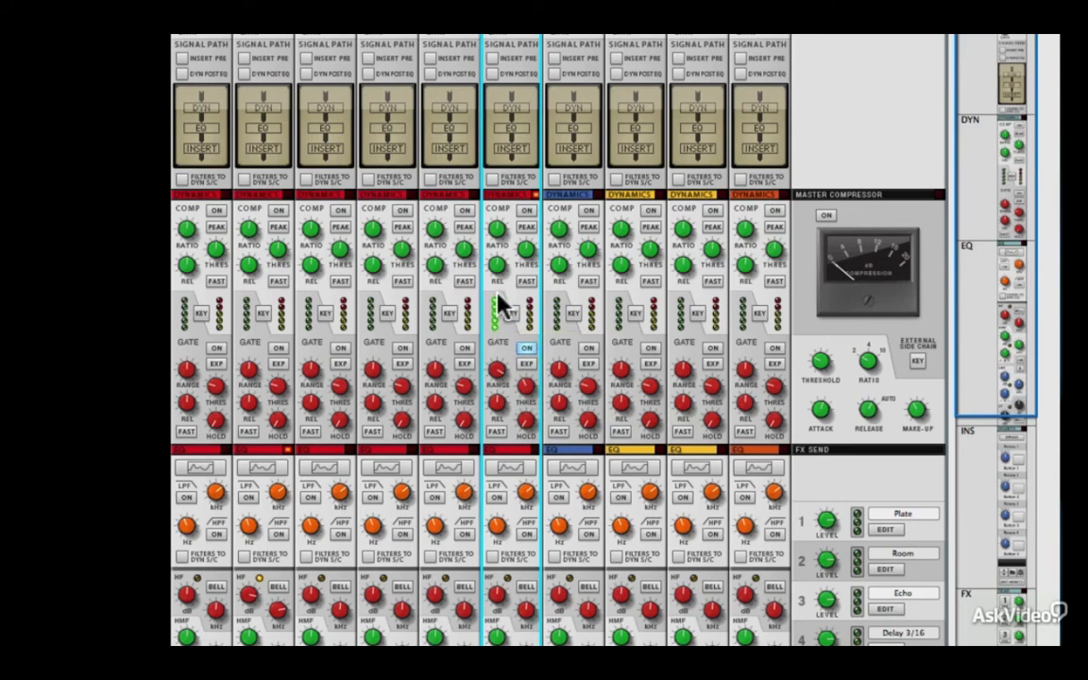
left_click(496, 432)
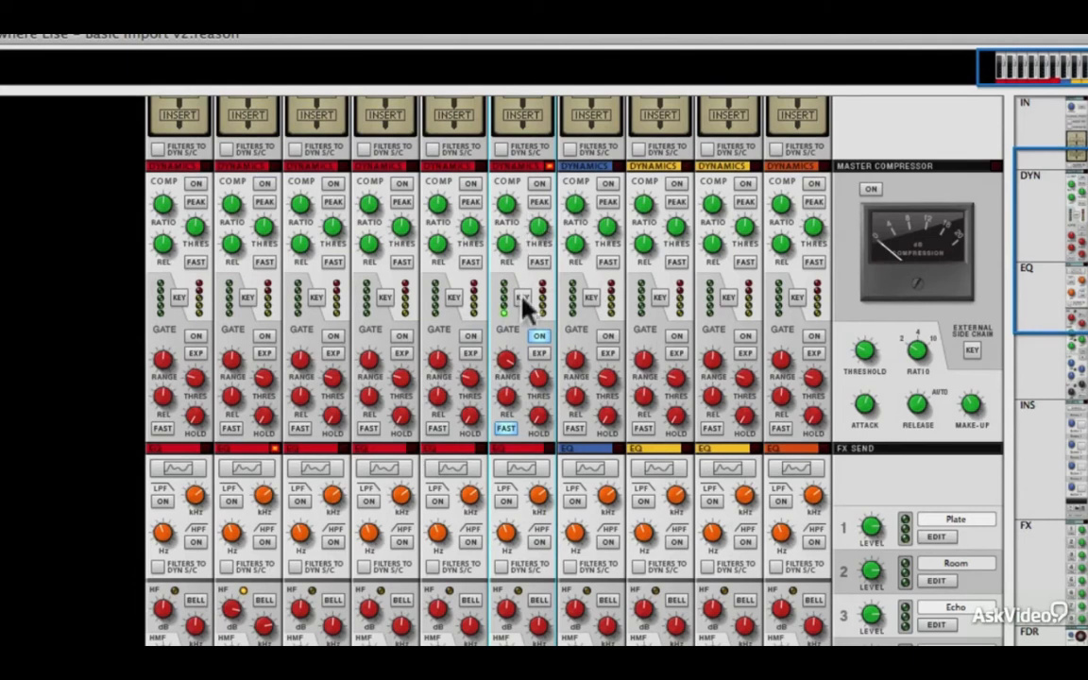
Increase the Floor Tom channel's gate threshold further and lengthen its gate release.
left_click_drag(544, 382, 543, 361)
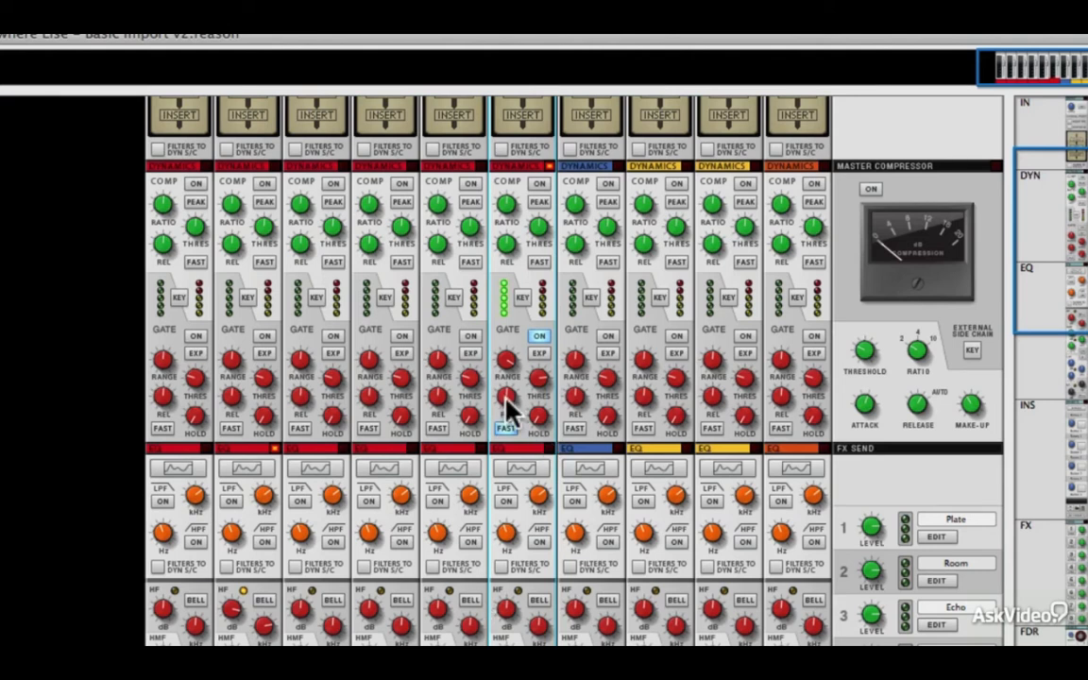
left_click_drag(508, 401, 507, 387)
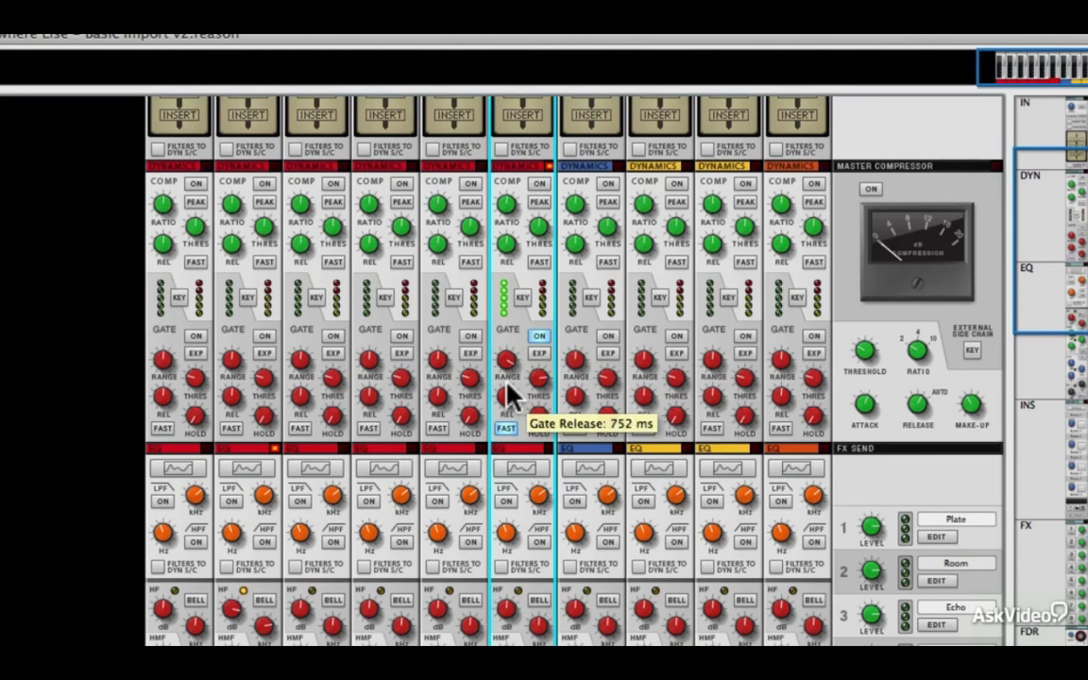
left_click_drag(506, 397, 506, 391)
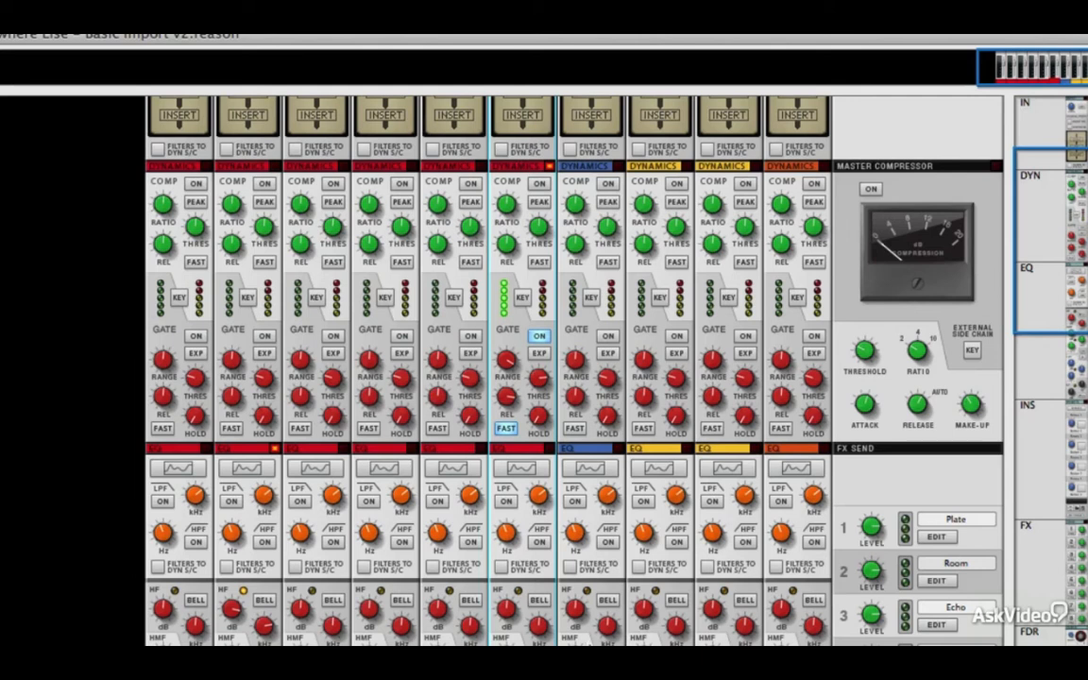
Turn on the gate on the High Tom channel and set its gate range to -35.91 dB.
left_click(588, 644)
left_click(444, 642)
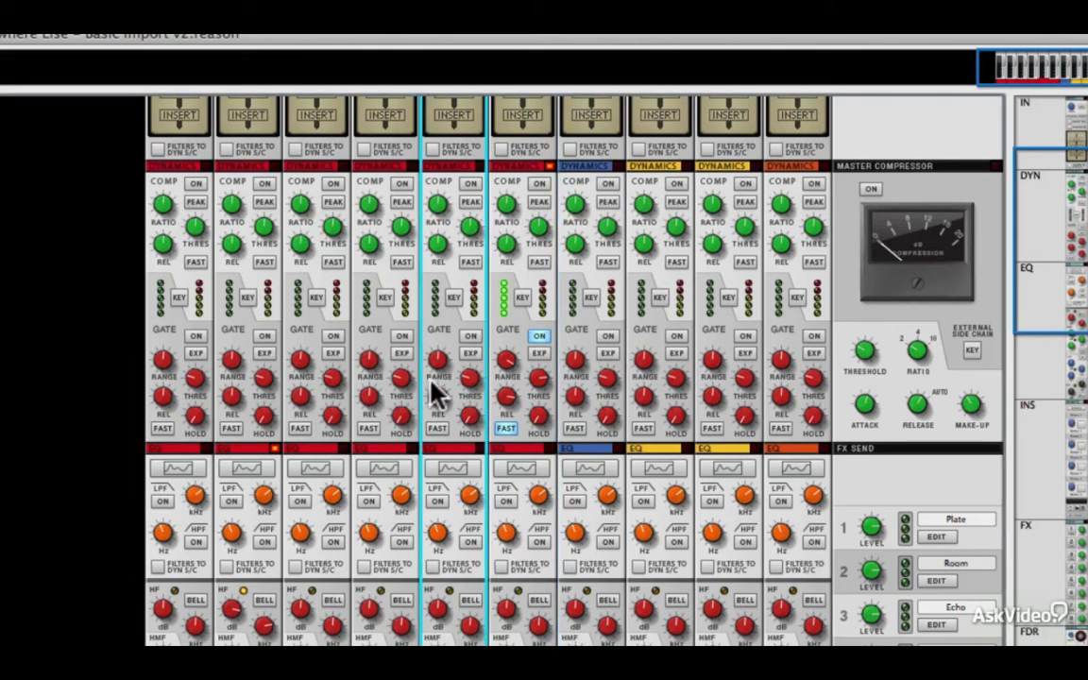
left_click(469, 336)
mouse_move(439, 369)
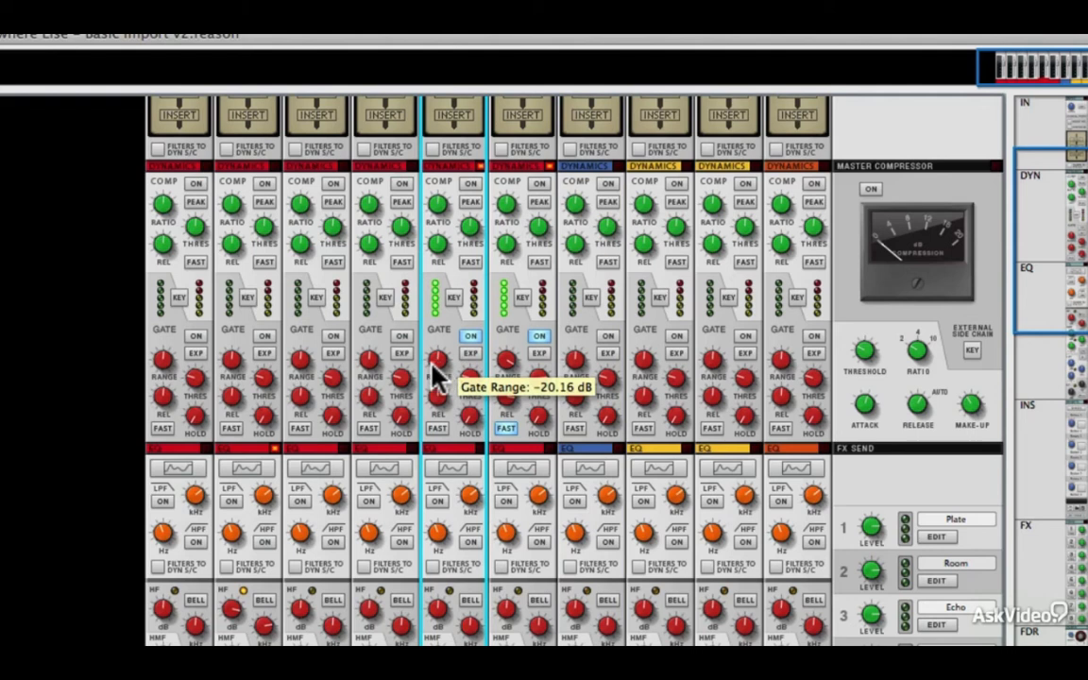
left_click_drag(432, 357, 433, 336)
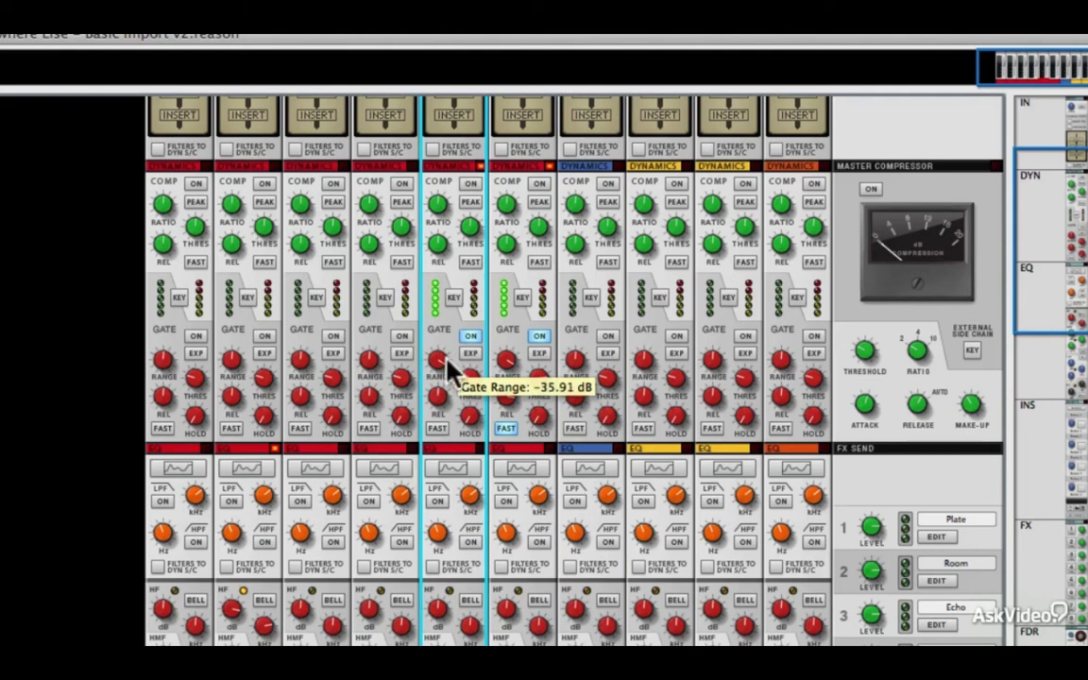
Raise the High Tom channel's gate threshold and set its gate to a longer release with Fast on.
mouse_move(469, 376)
left_mouse_down()
mouse_move(476, 347)
mouse_move(469, 354)
left_mouse_up()
mouse_move(439, 383)
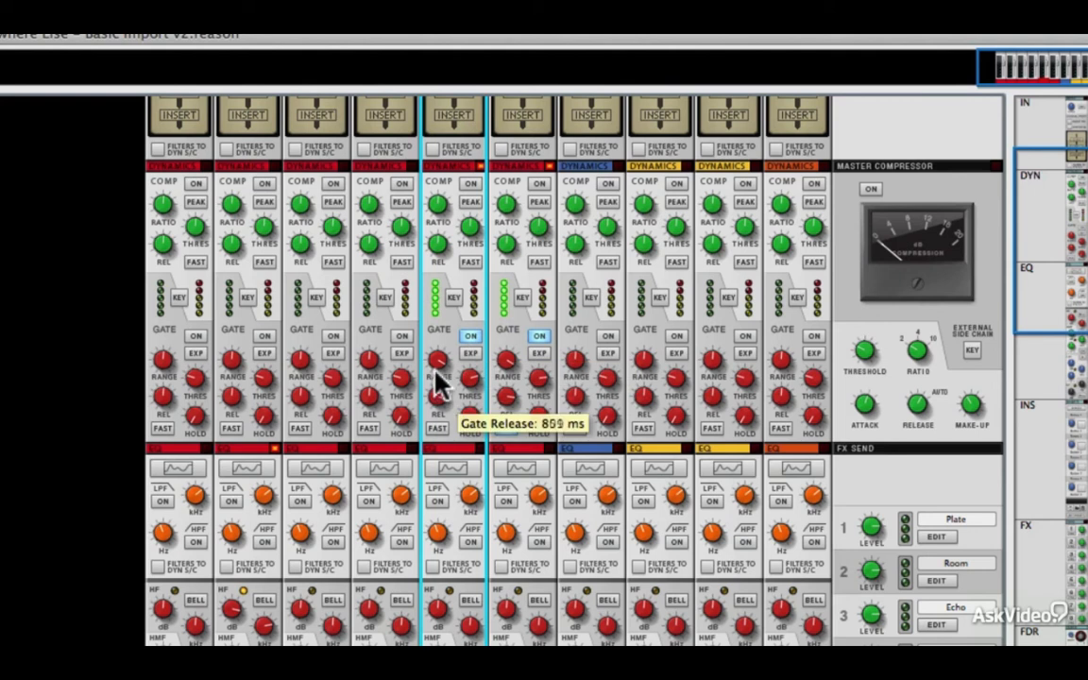
left_click(438, 430)
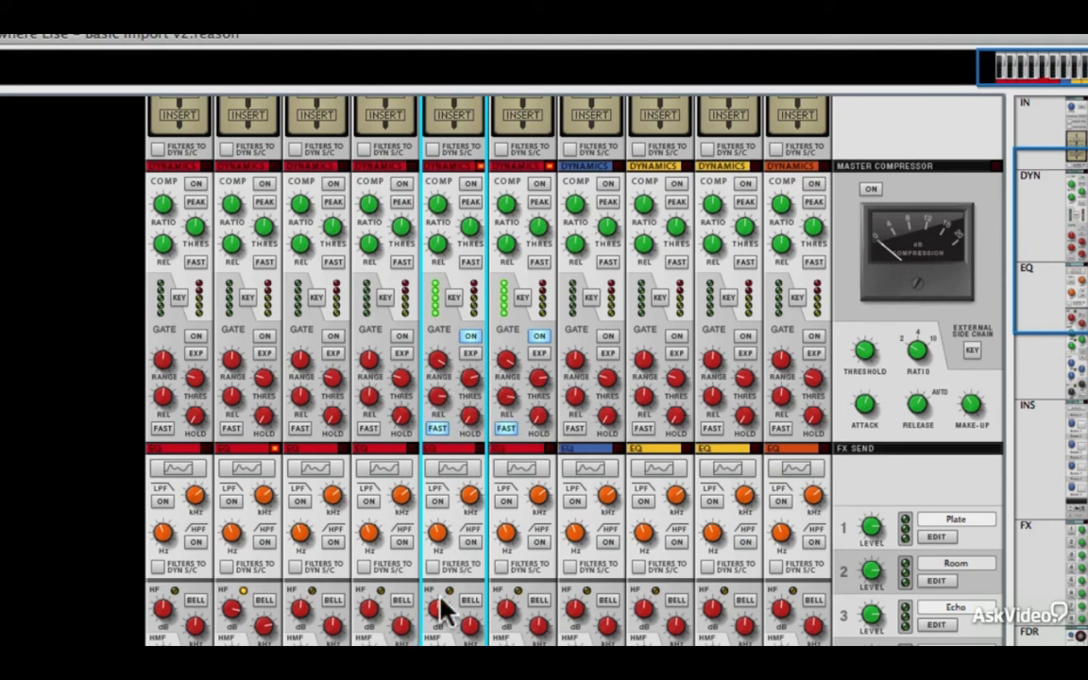
Solo the High Tom channel together with the already soloed Floor Tom.
scroll(444, 609, "down", 10)
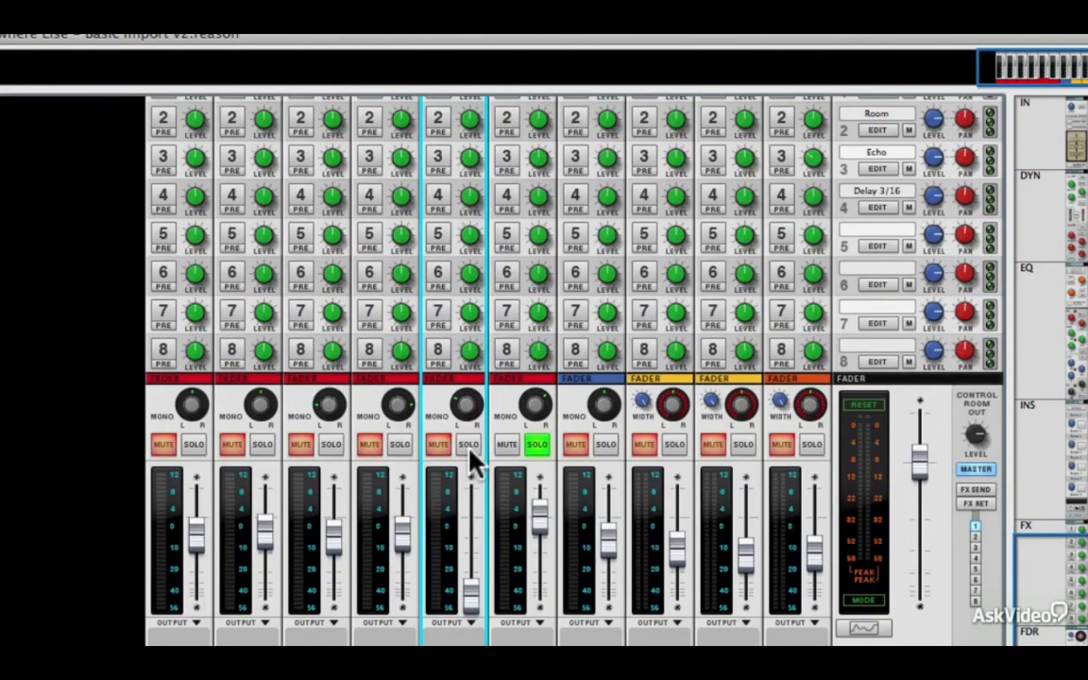
left_click(469, 445)
scroll(454, 495, "up", 8)
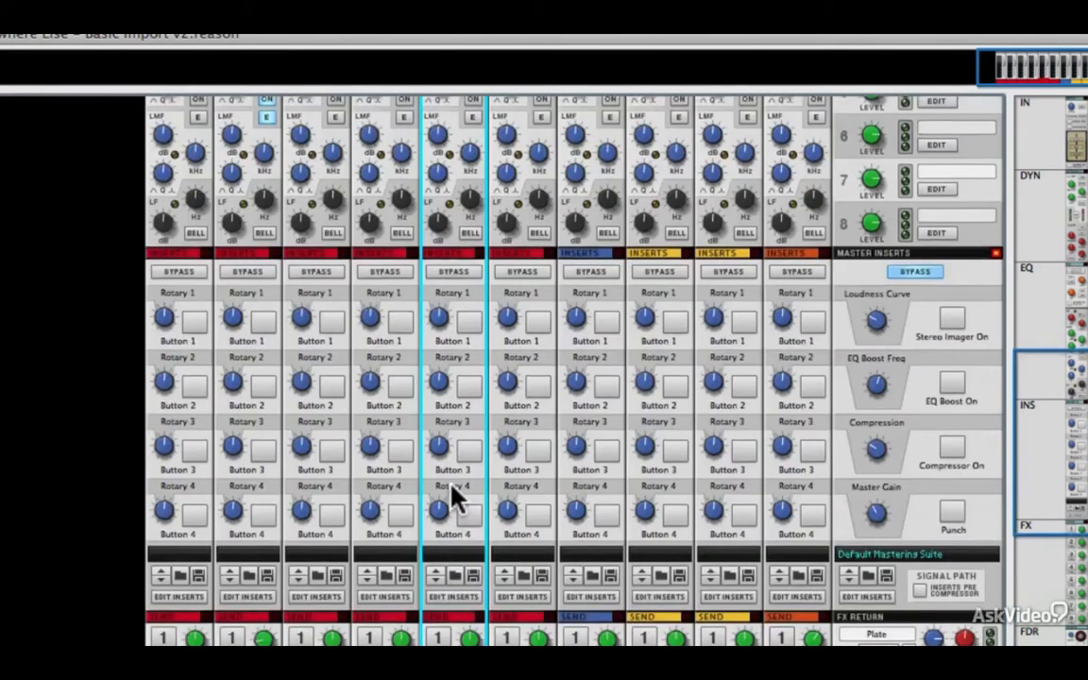
scroll(454, 497, "up", 5)
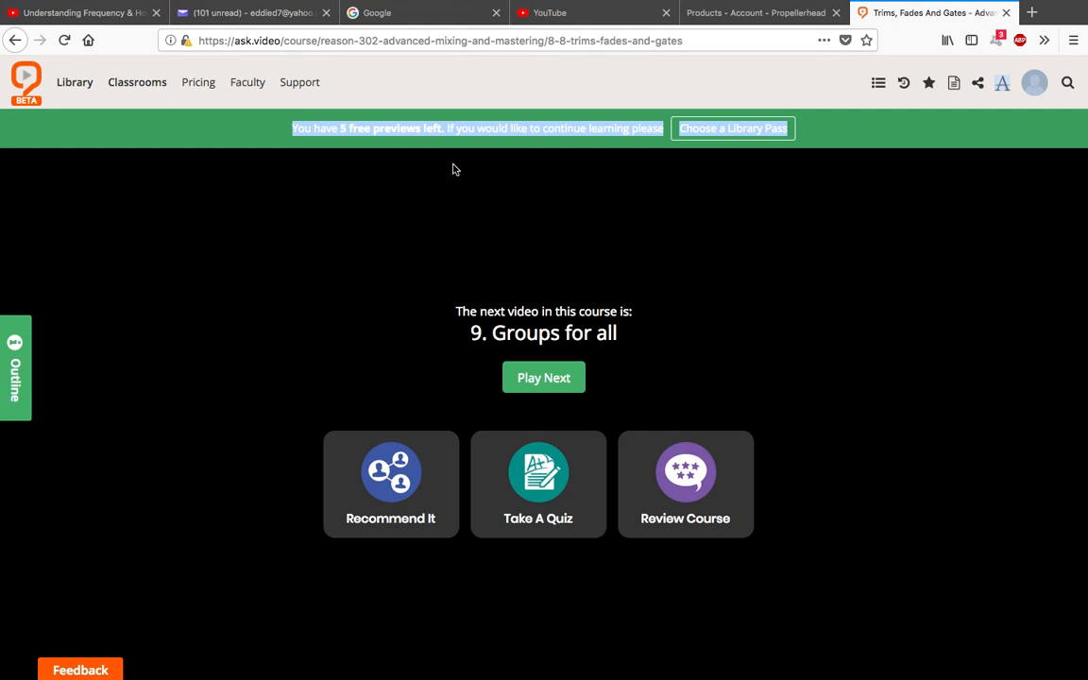
Play the next course video, "Groups for all", in full screen.
left_click(536, 382)
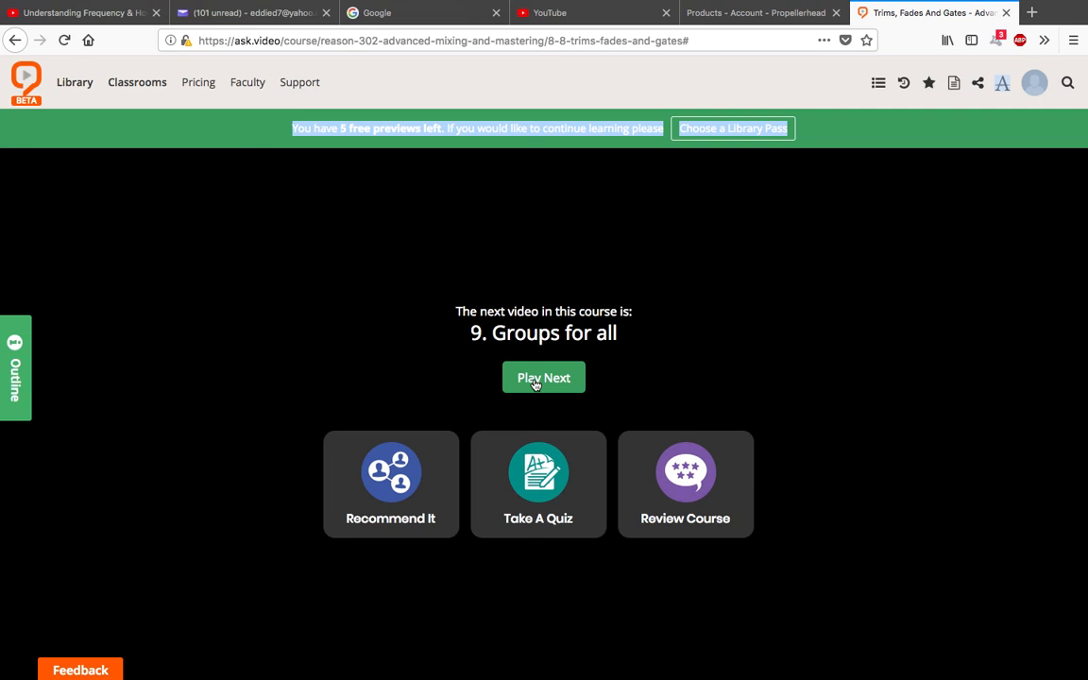
left_click(536, 382)
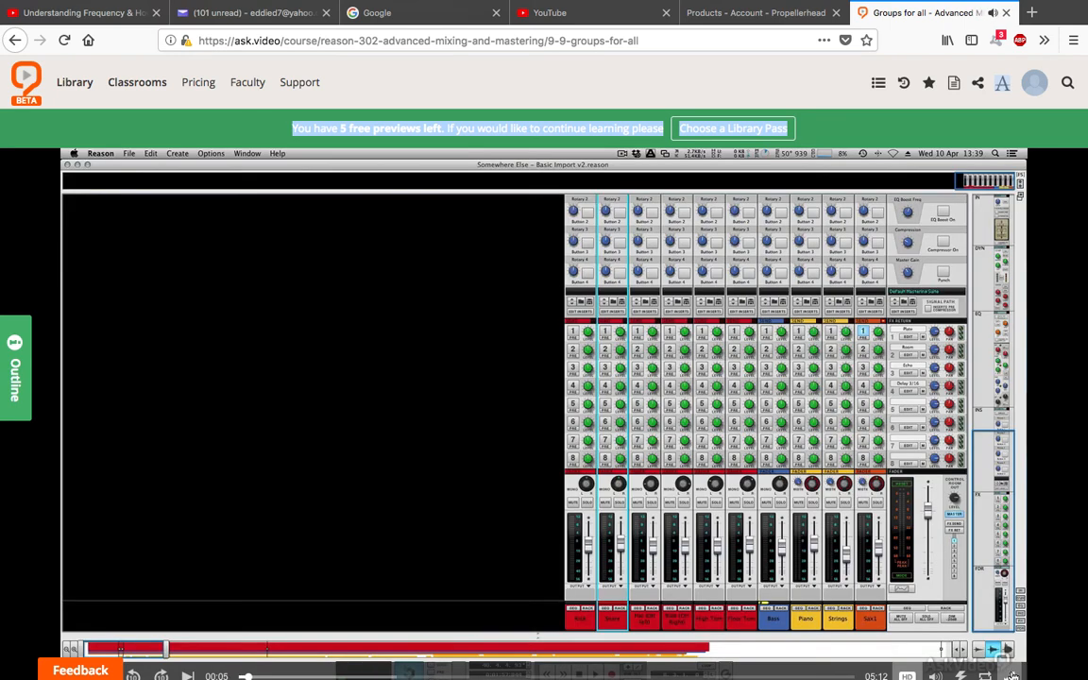
left_click(1012, 676)
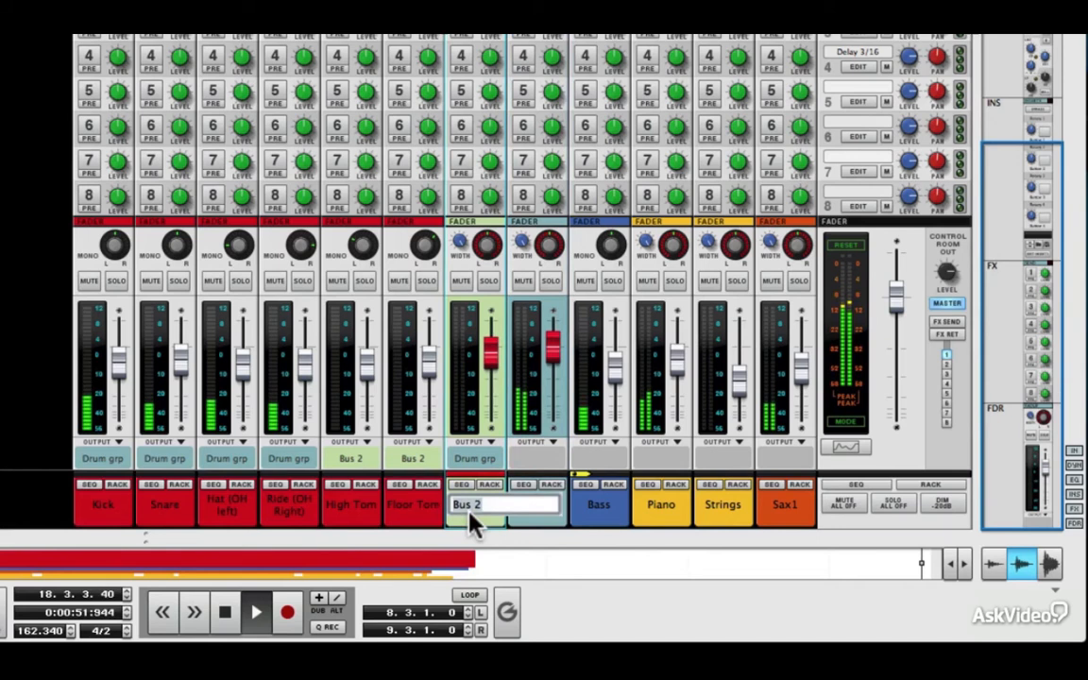
Rename the Bus 2 mixer channel as Toms and stop playback with the Piano channel selected.
type("Toms")
key("Return")
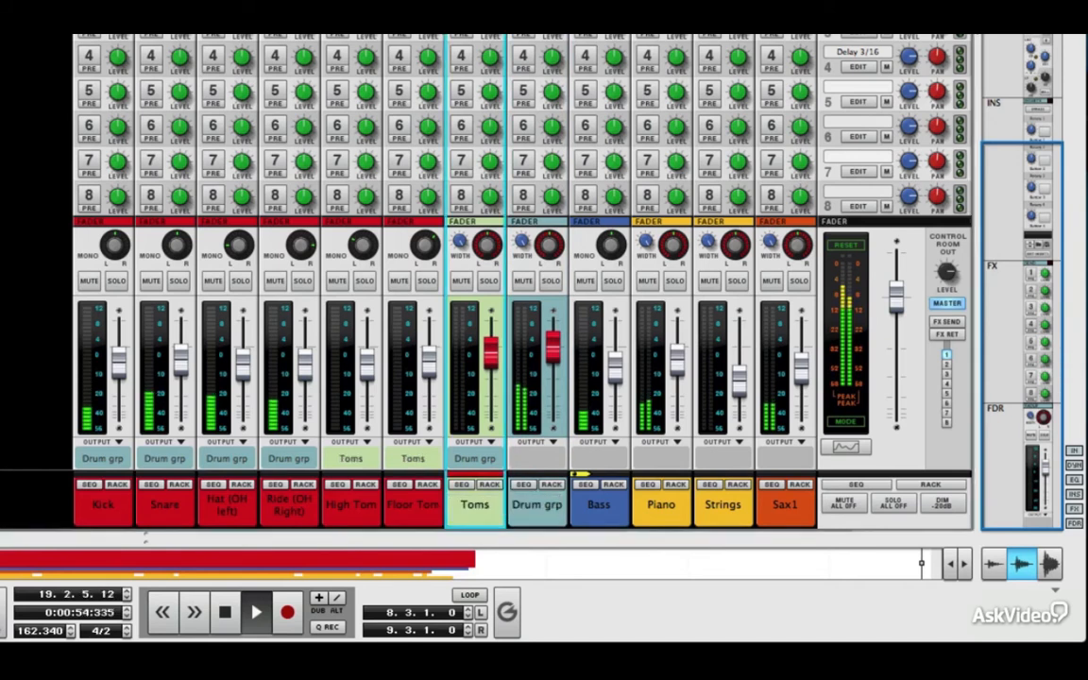
left_click(666, 515)
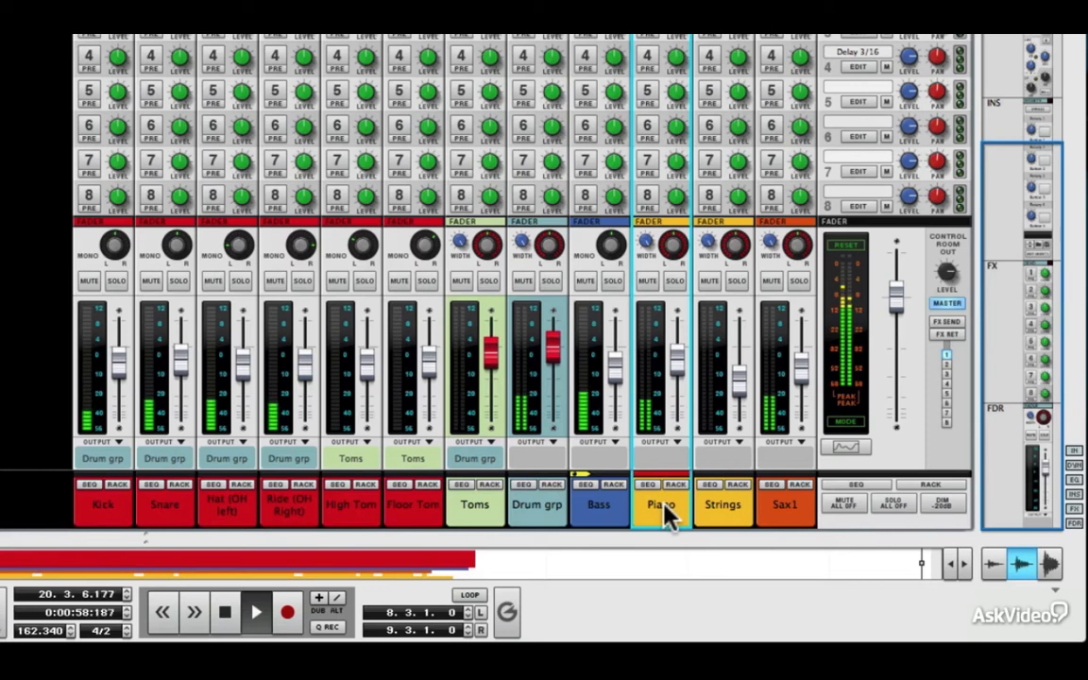
key("space")
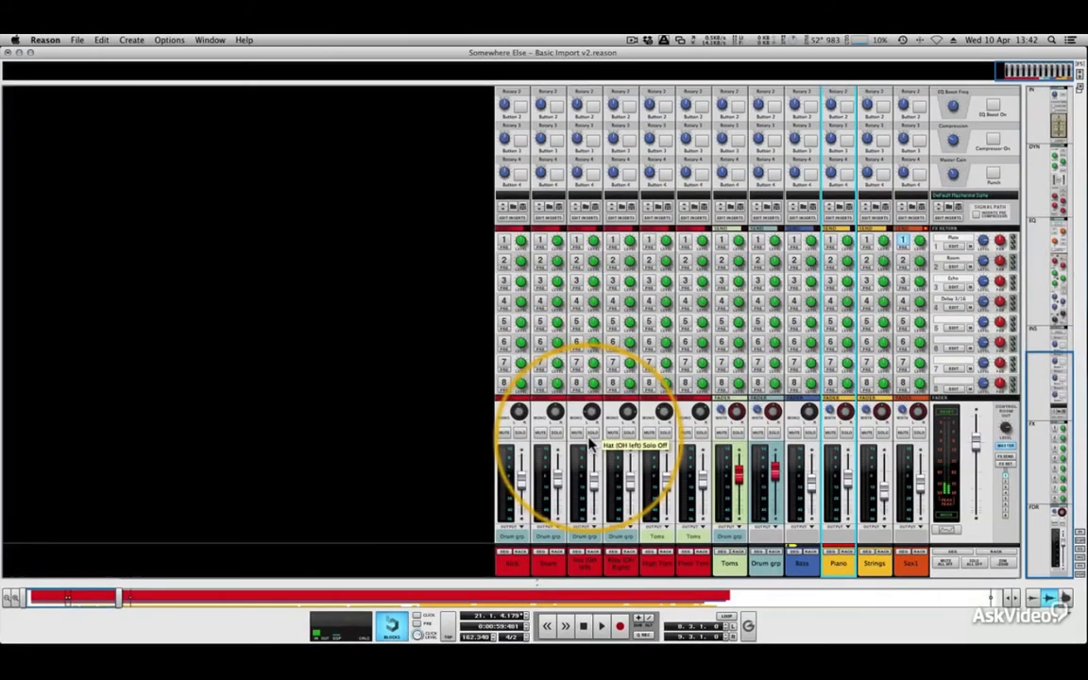
Create an NN-XT Advanced Sampler below the Piano device in the rack and load the A Grand Piano patch.
key("F7")
key("F5")
key("F6")
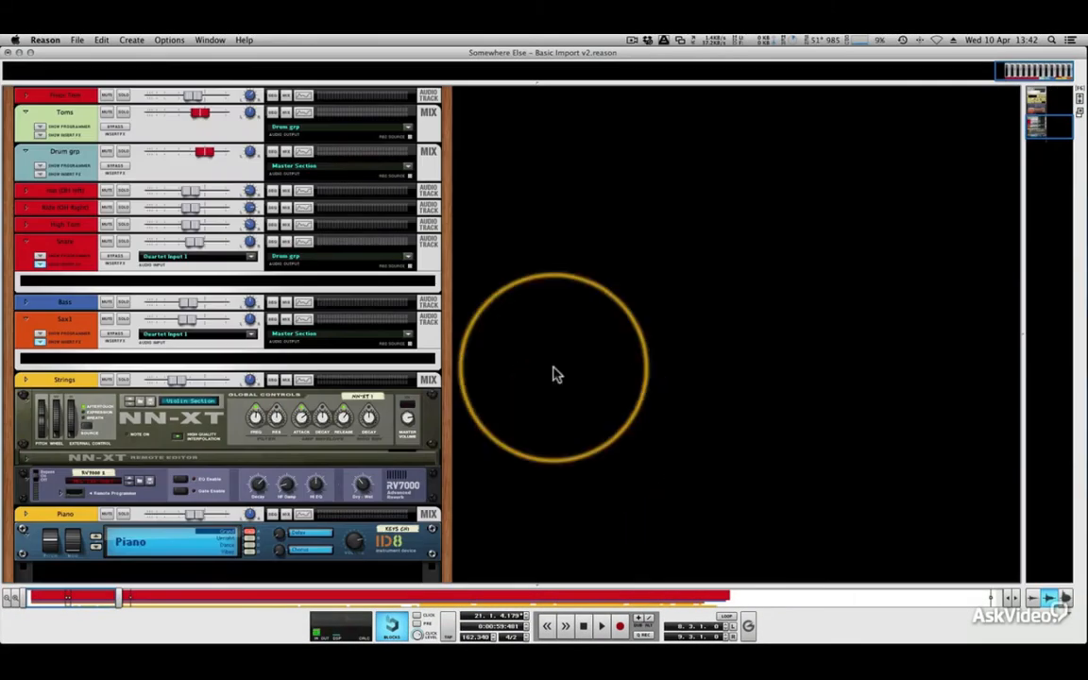
scroll(321, 385, "down", 3)
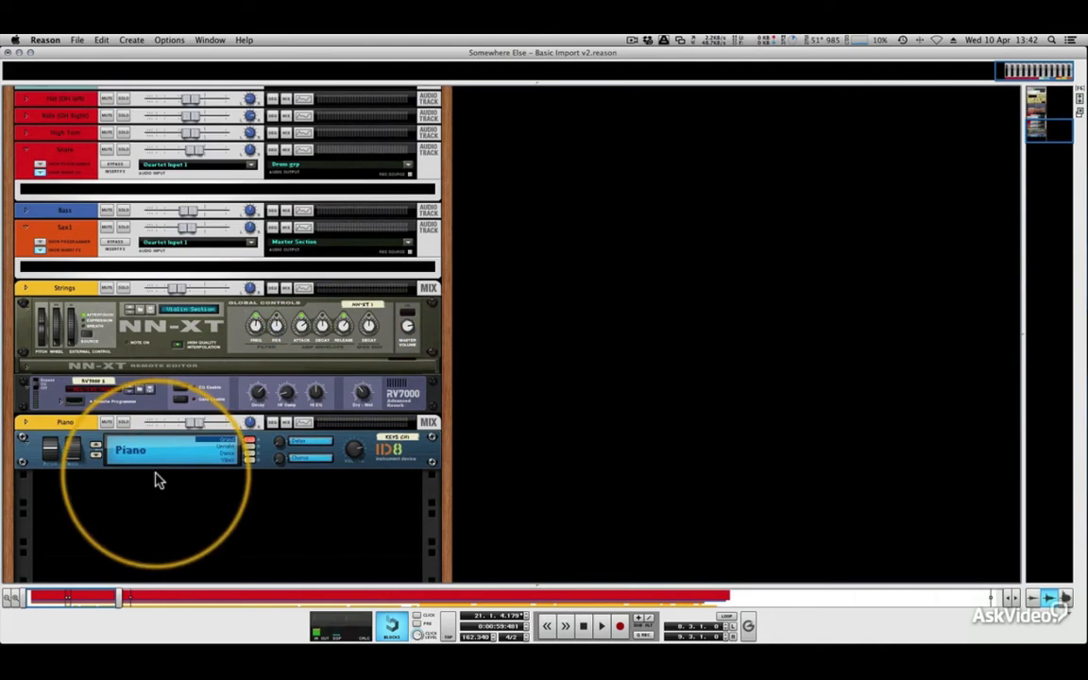
right_click(136, 502)
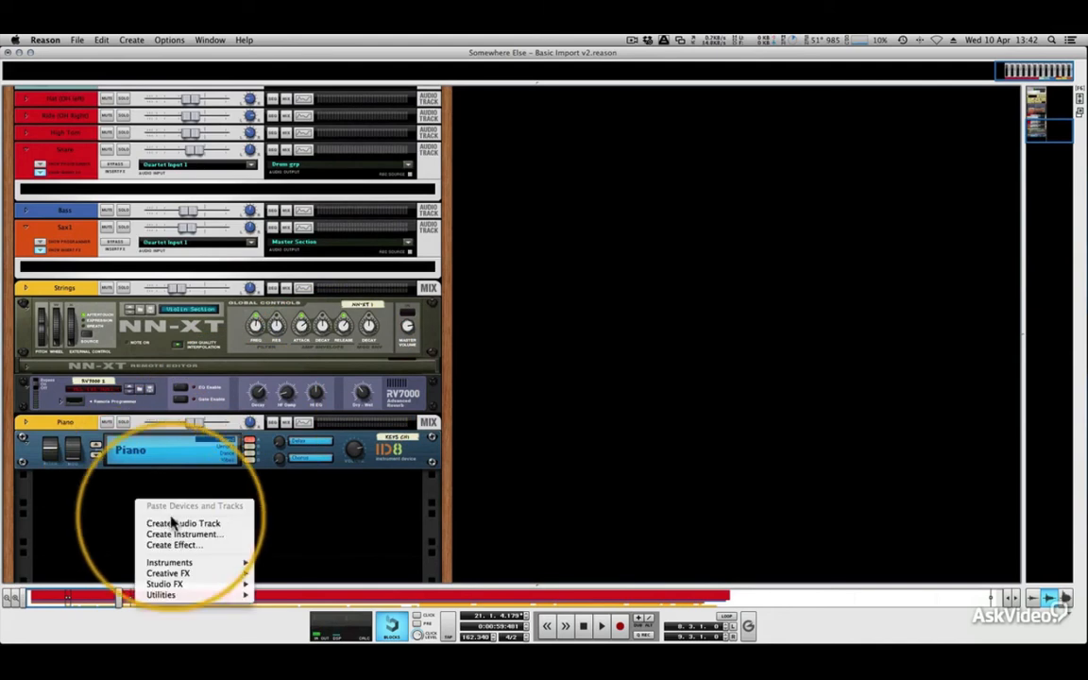
mouse_move(195, 563)
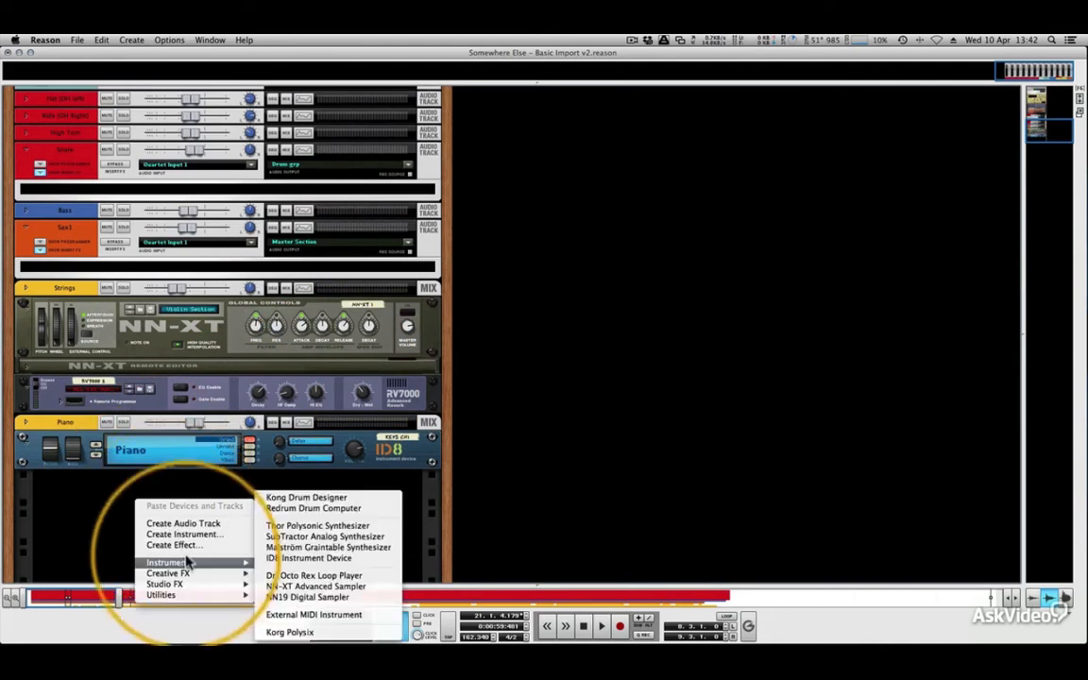
left_click(312, 586)
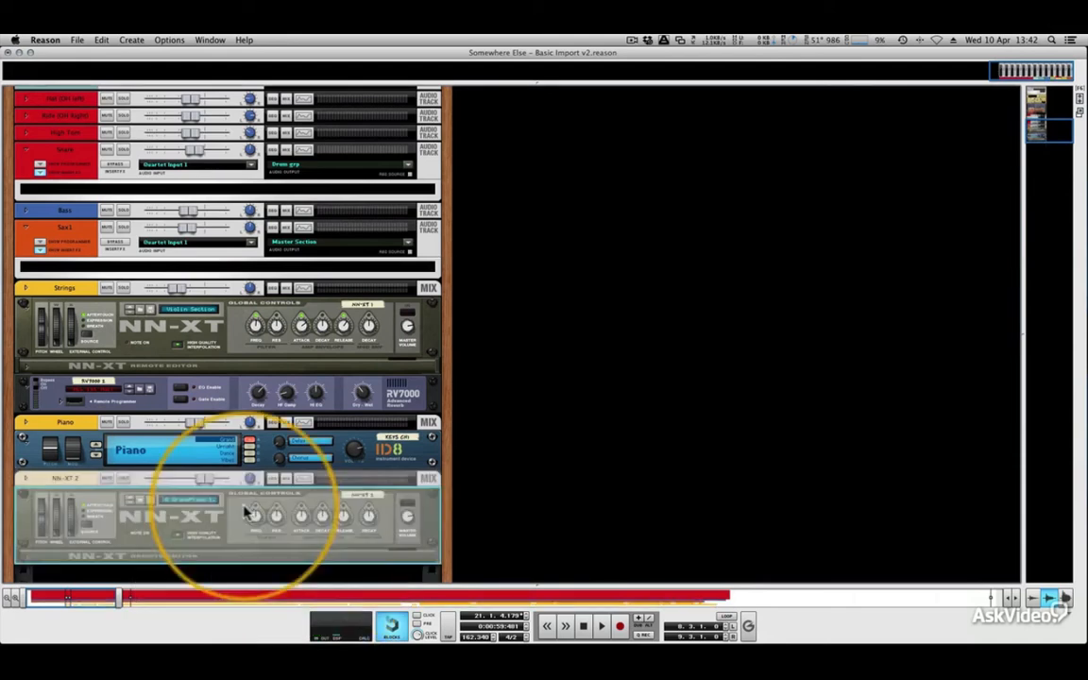
left_click(206, 501)
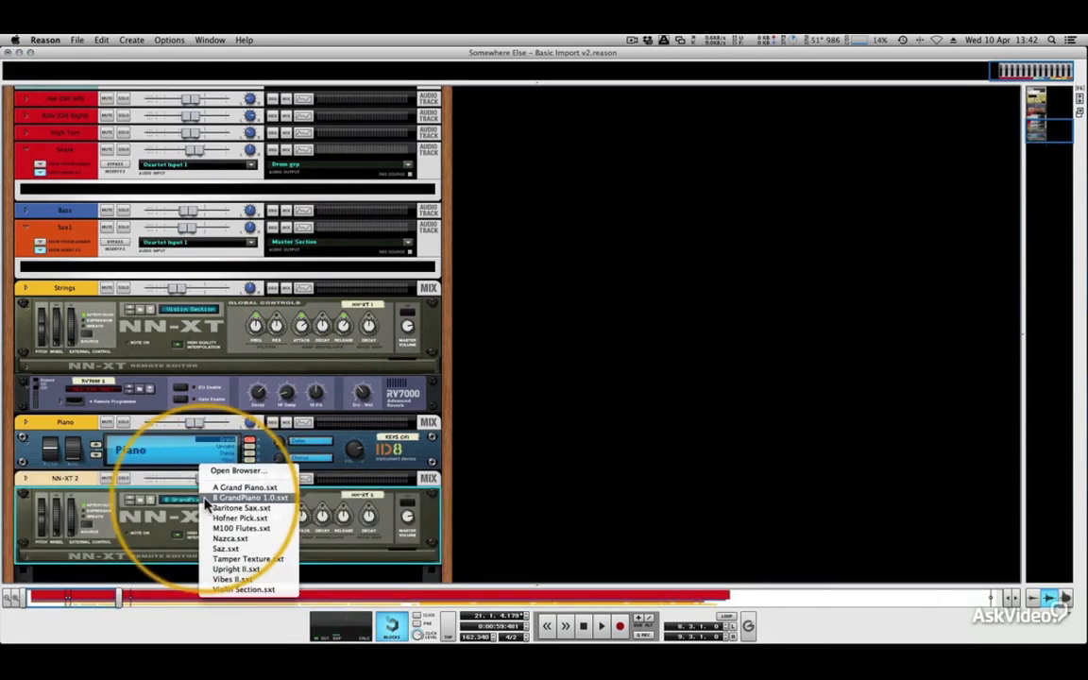
left_click(210, 497)
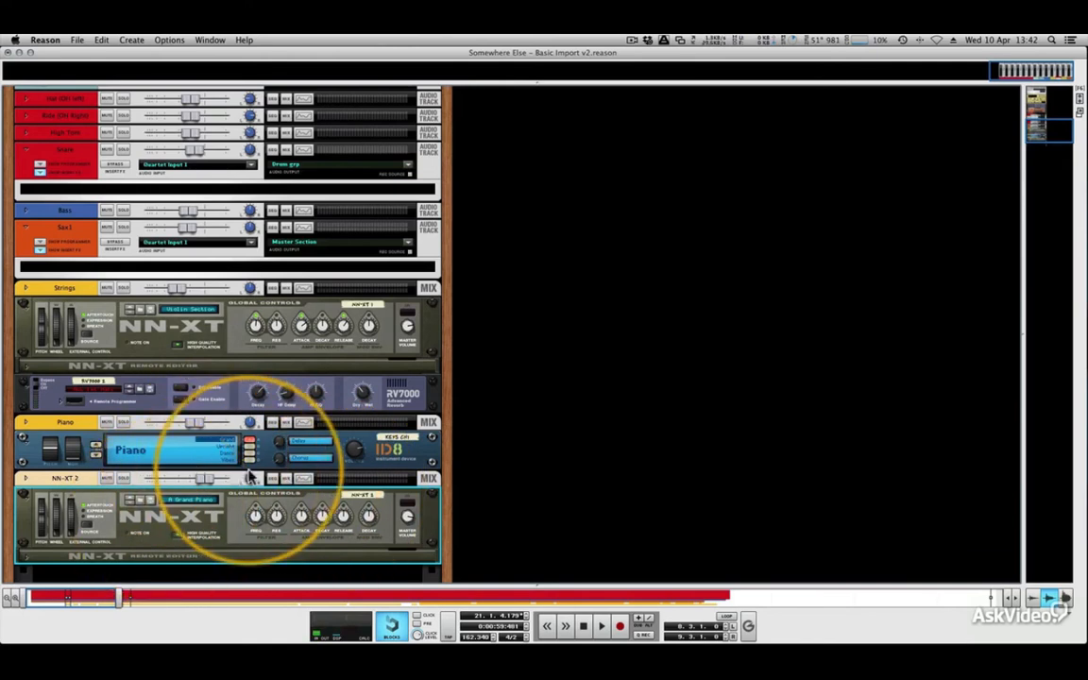
Copy all clips from the keys Ch1 lane to the NN-XT 2 lane in the sequencer, with Snap set to 1/4.
key("F7")
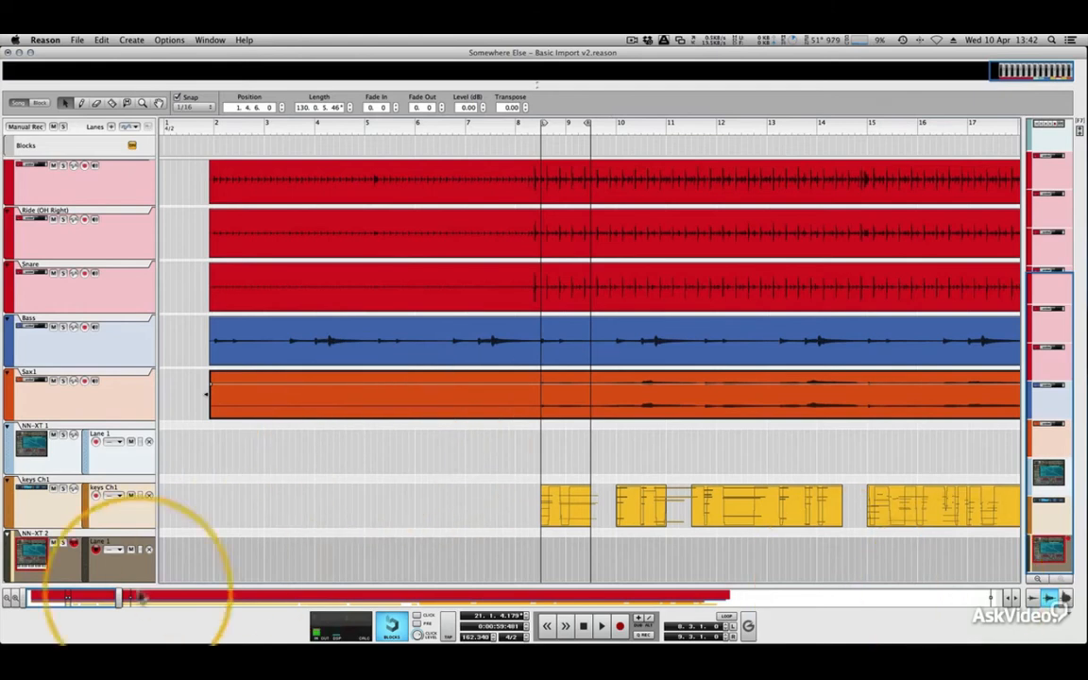
left_click_drag(118, 596, 796, 596)
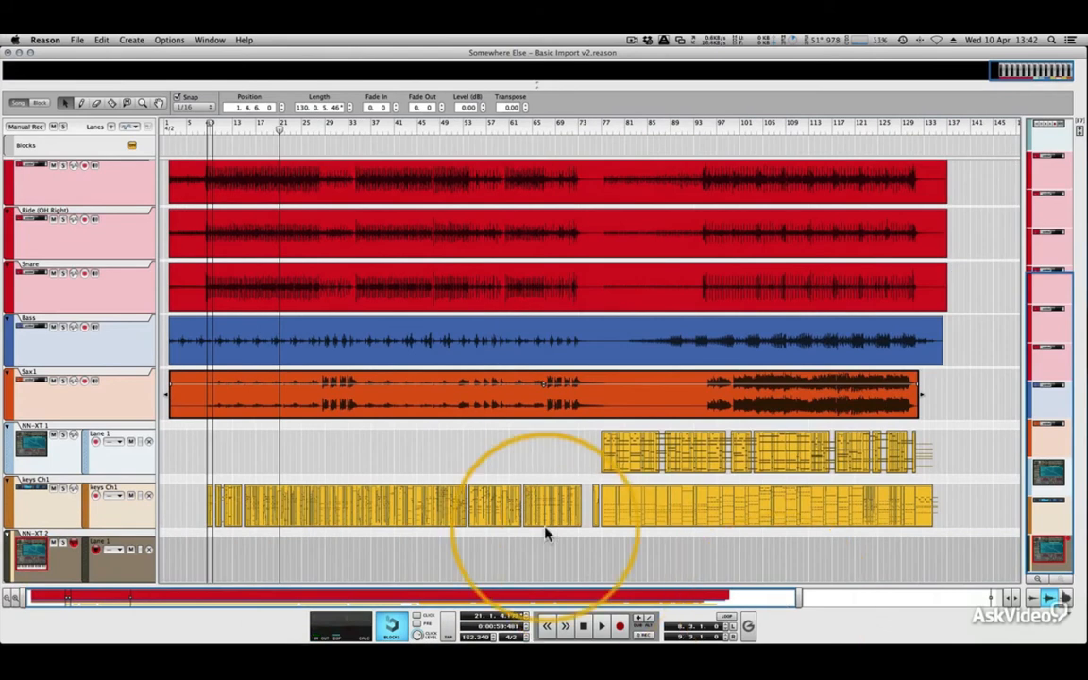
left_click_drag(970, 505, 202, 502)
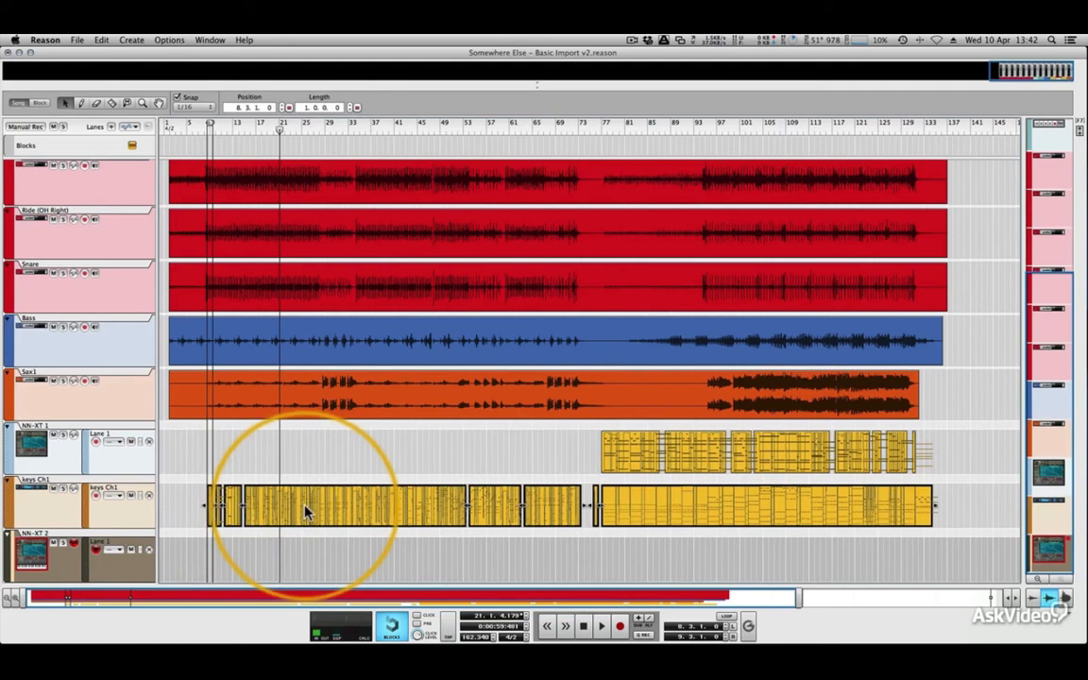
left_click_drag(305, 511, 261, 394)
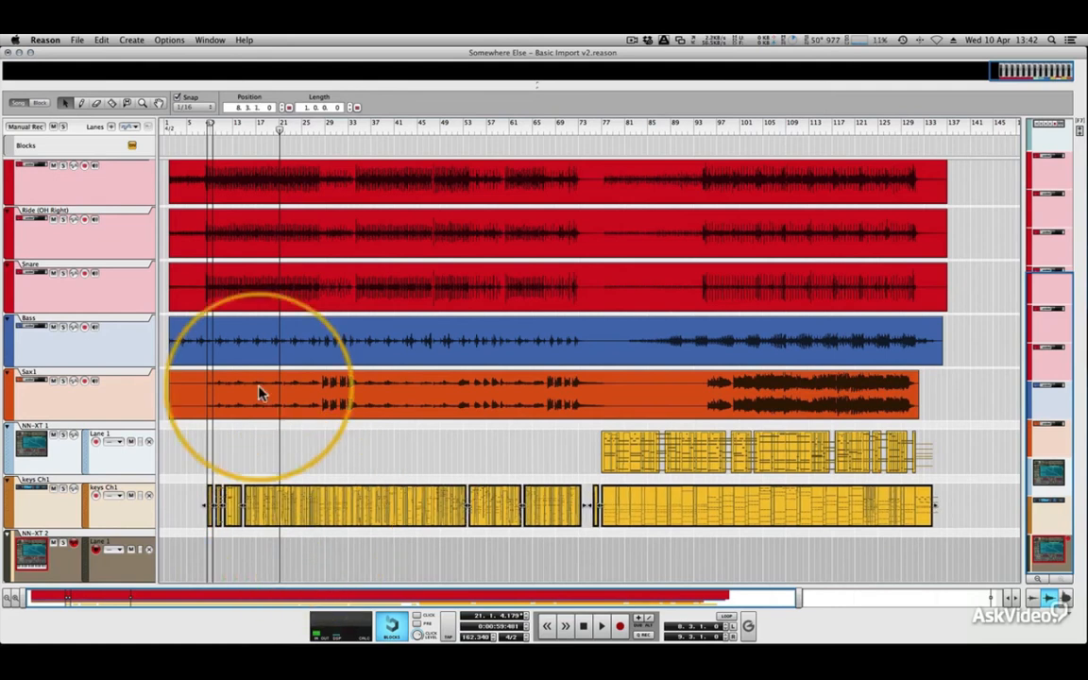
left_click(193, 107)
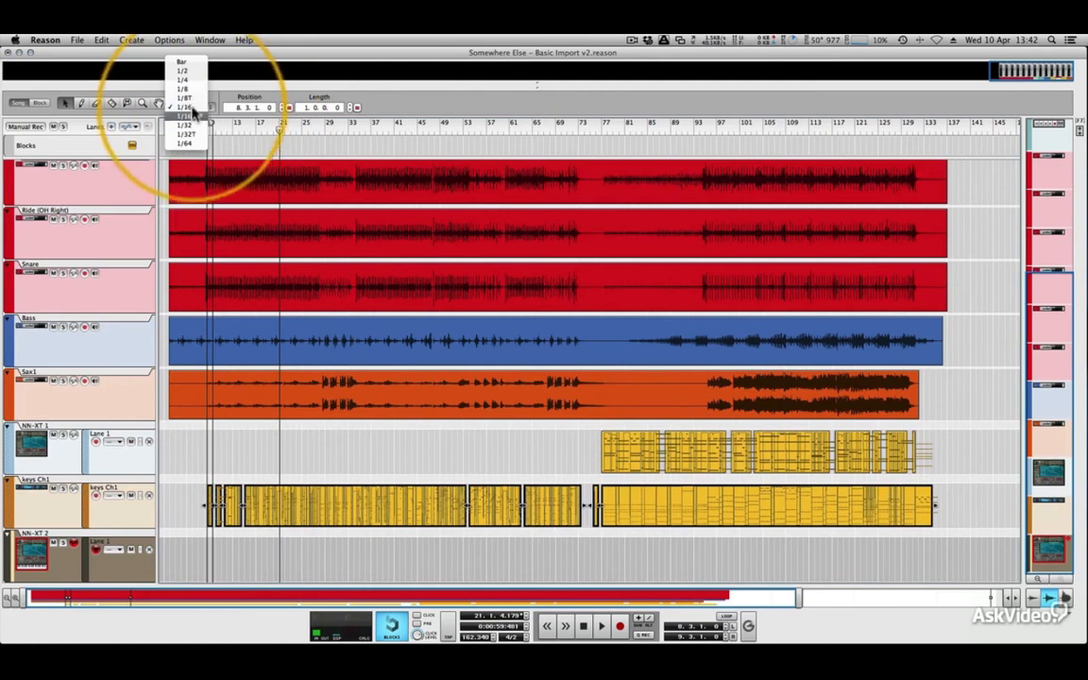
left_click(187, 80)
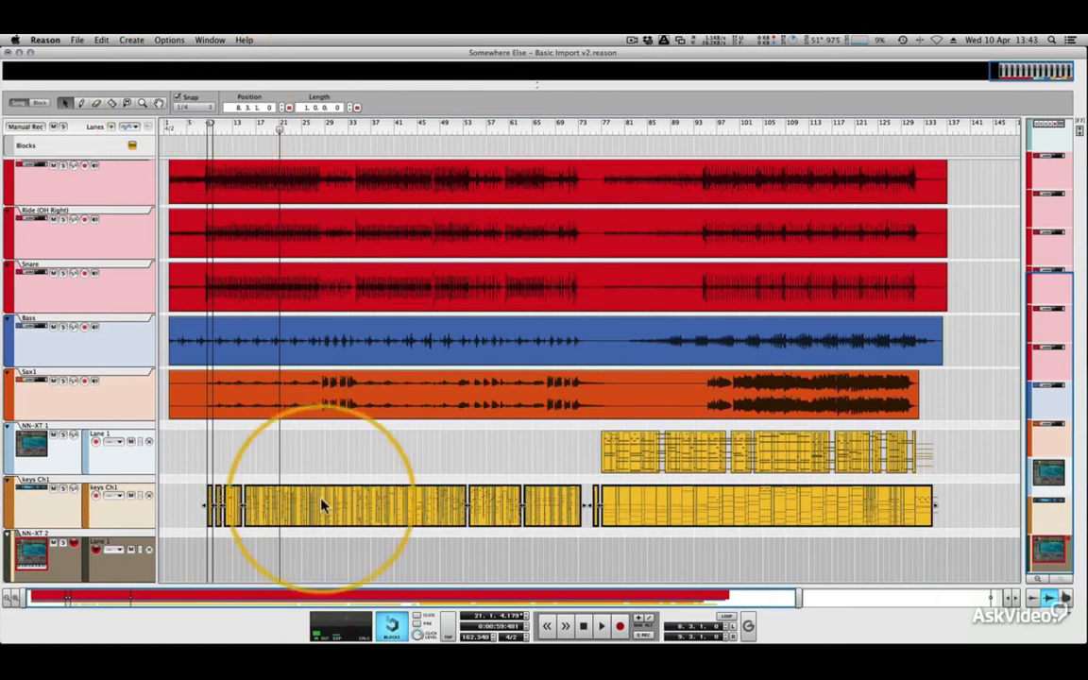
left_click_drag(321, 506, 321, 546)
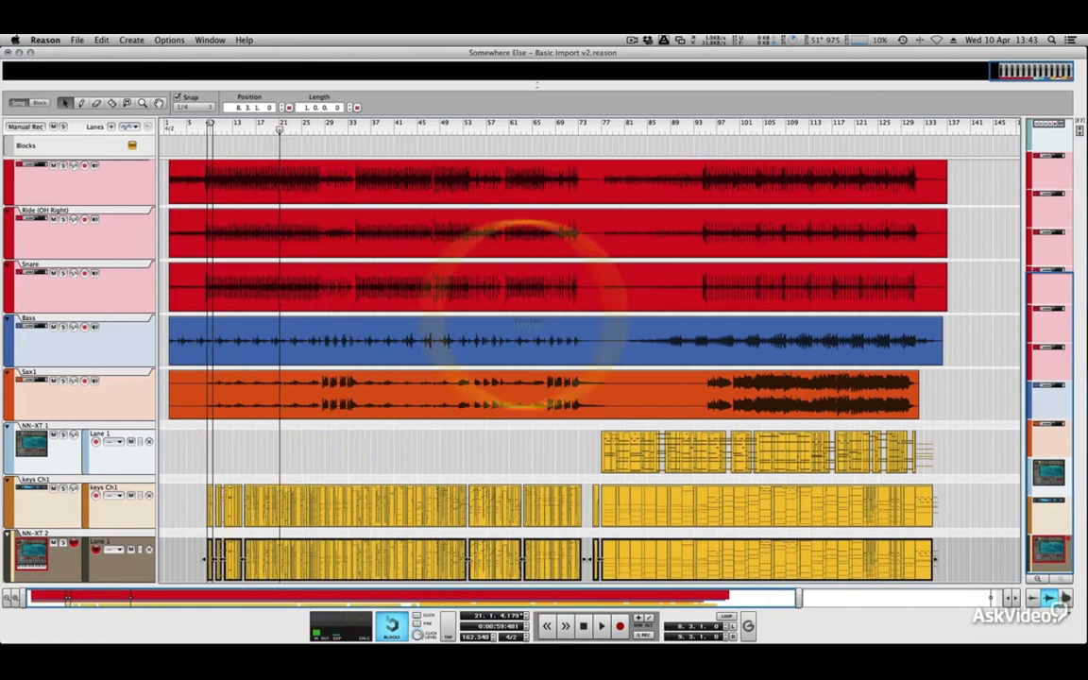
Rename the NN-XT 2 mixer channel as Piano 2.
key("F5")
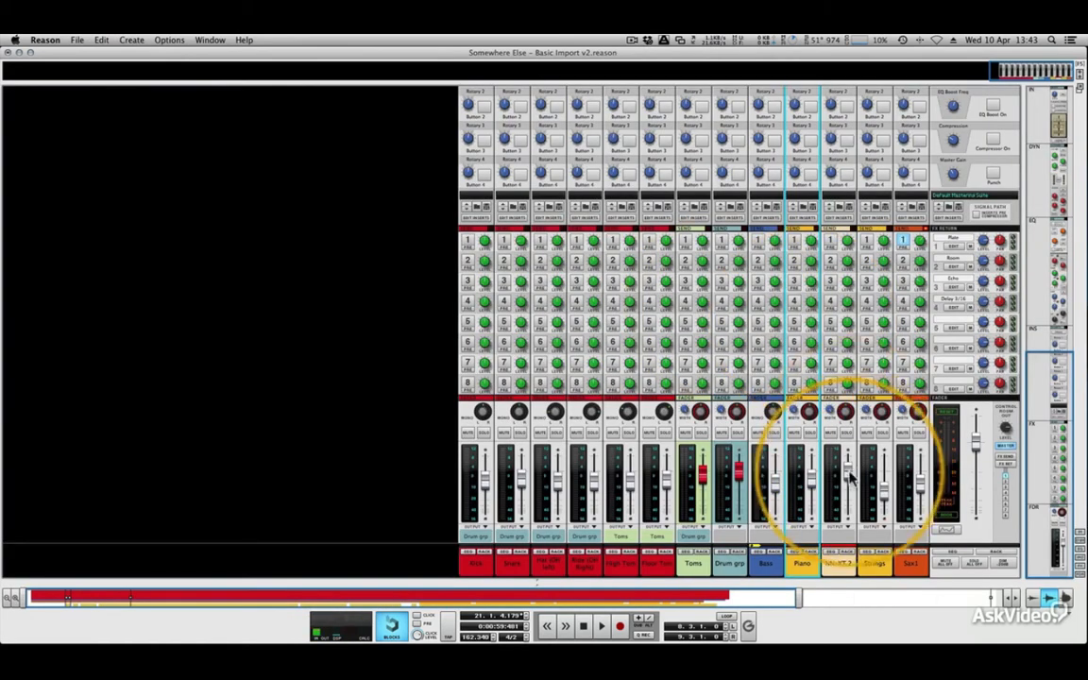
left_click(836, 565)
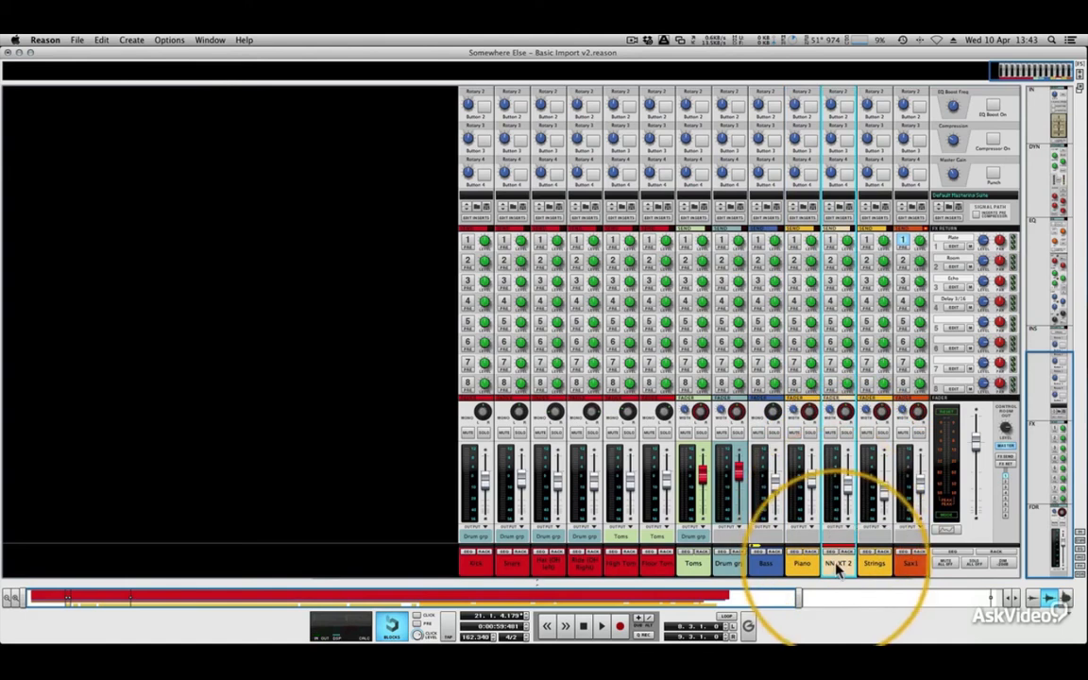
double_click(836, 564)
type("Pi")
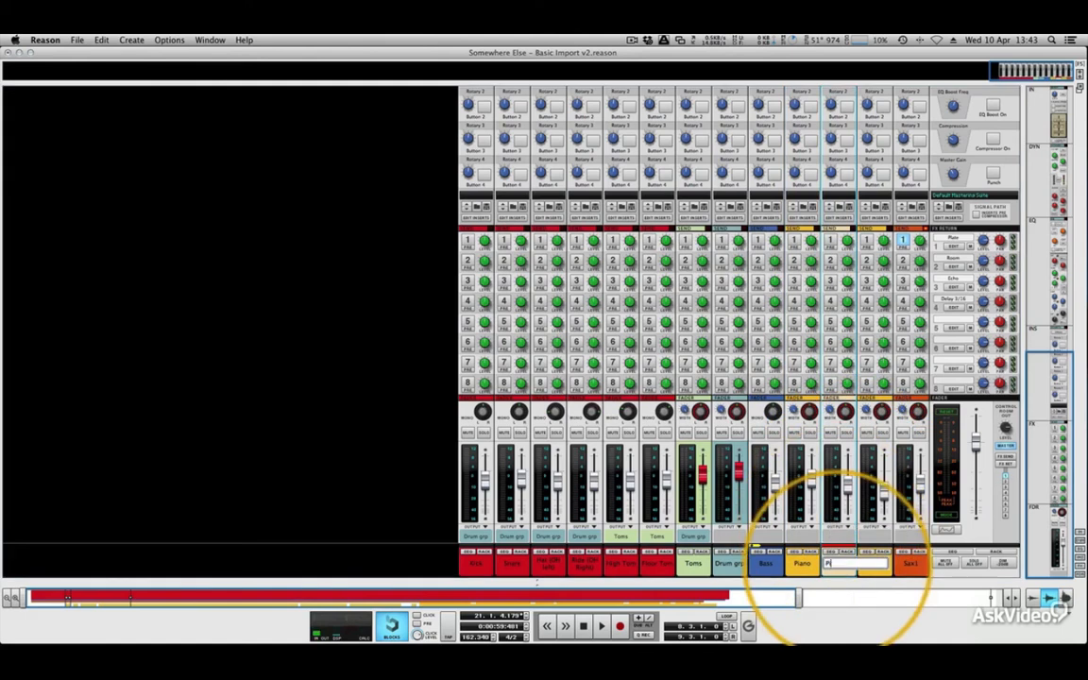
type("ano 2")
key("Return")
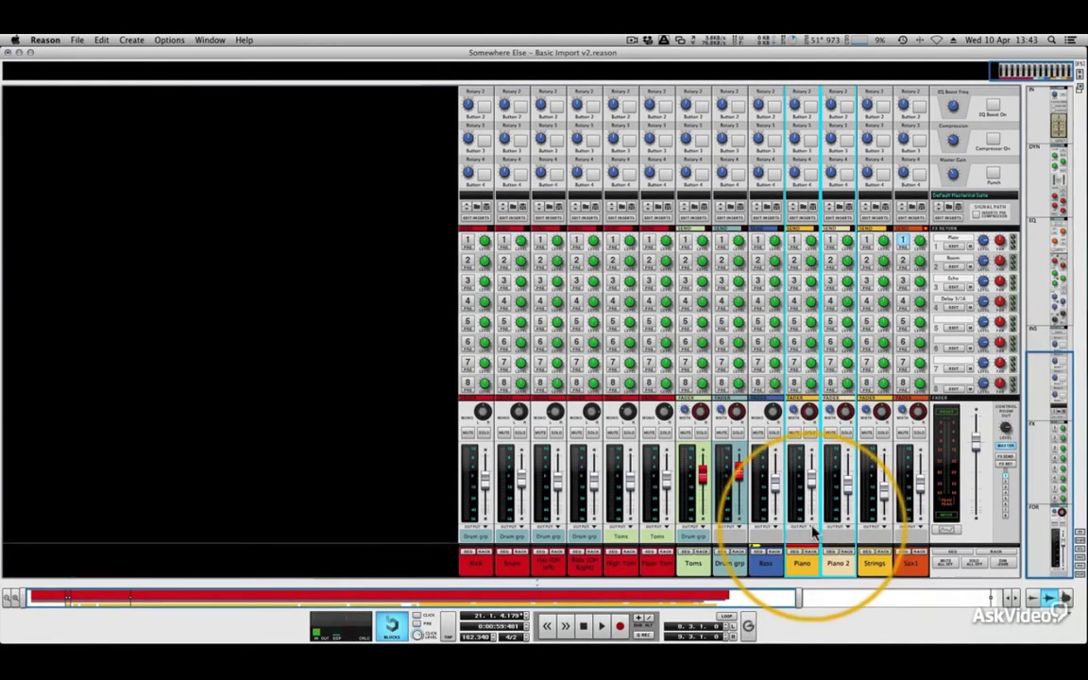
Route the Piano channel to a new output bus and send Piano 2 to that same bus.
left_click(812, 529)
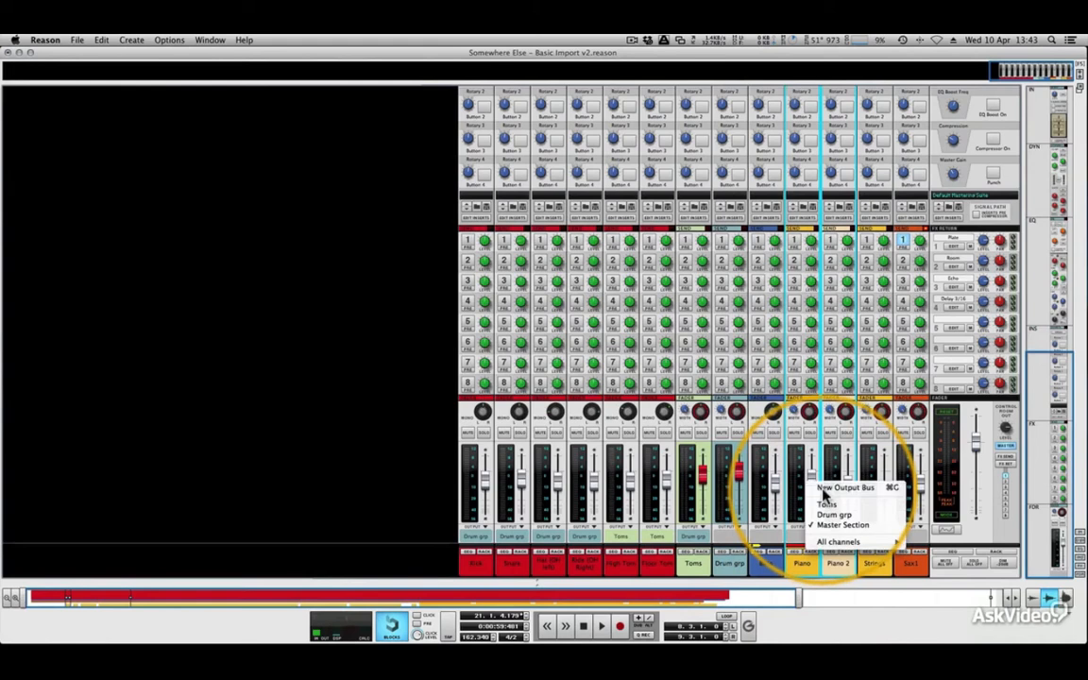
left_click(839, 489)
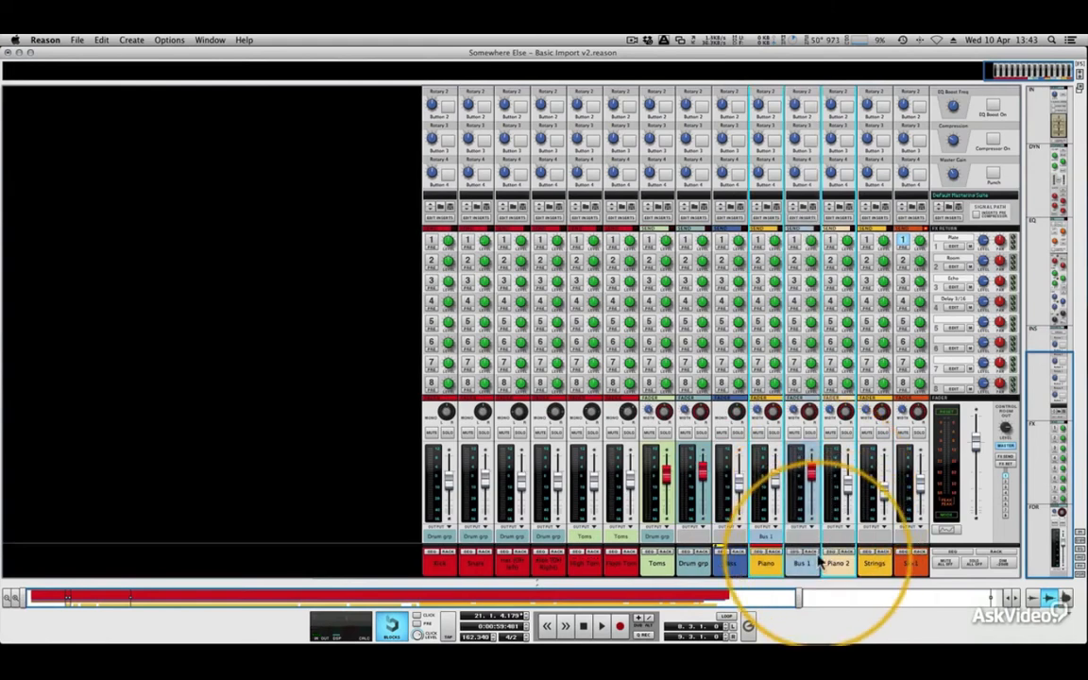
left_click(841, 535)
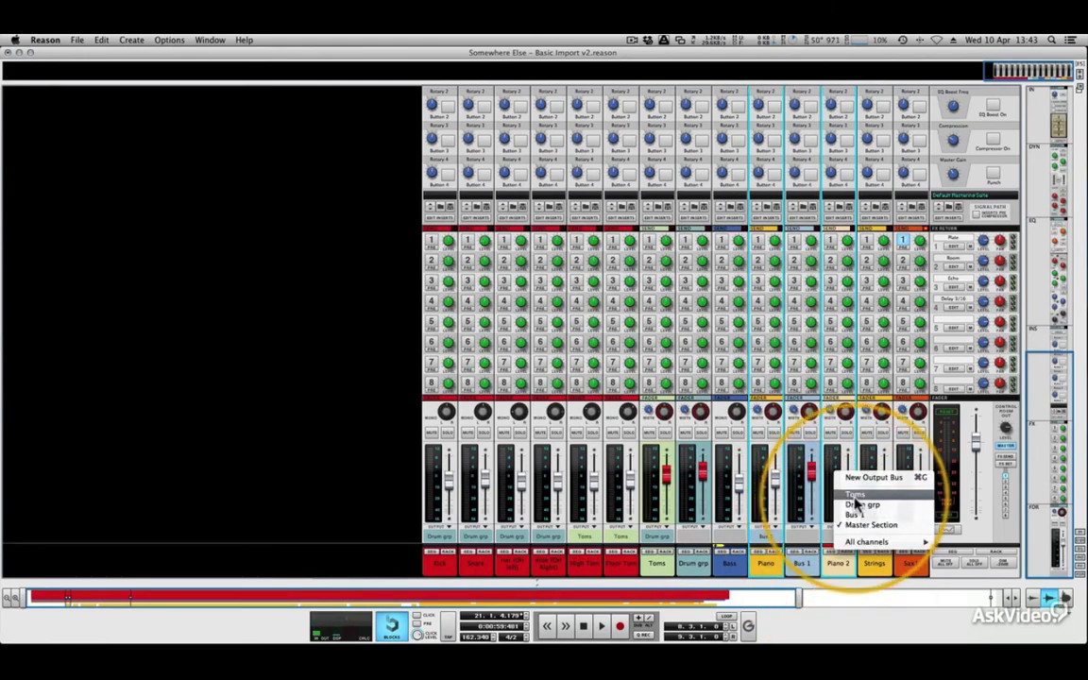
left_click(861, 515)
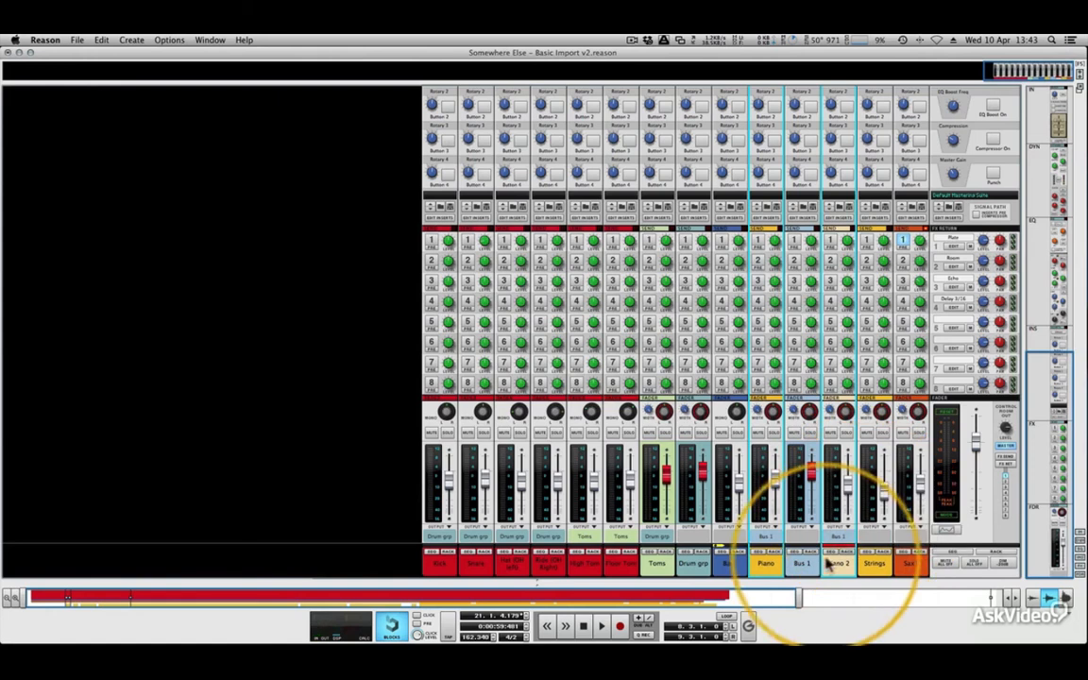
Move the Bus 1 channel to just after Piano 2 and rename it Pianos.
left_click_drag(804, 564, 820, 571)
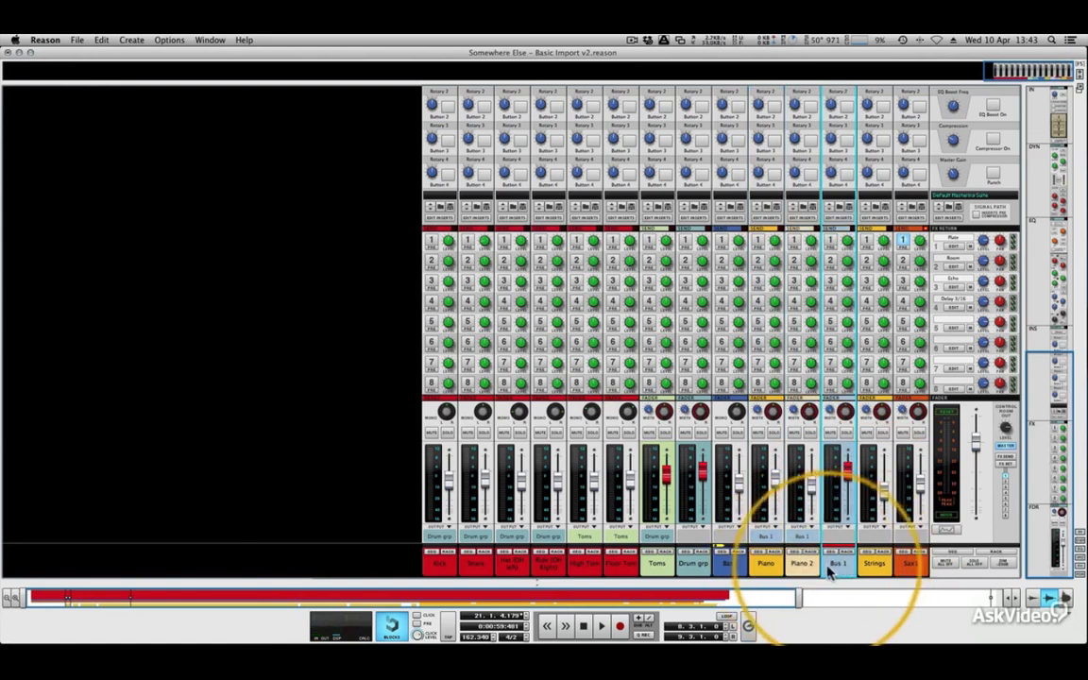
left_click(784, 568)
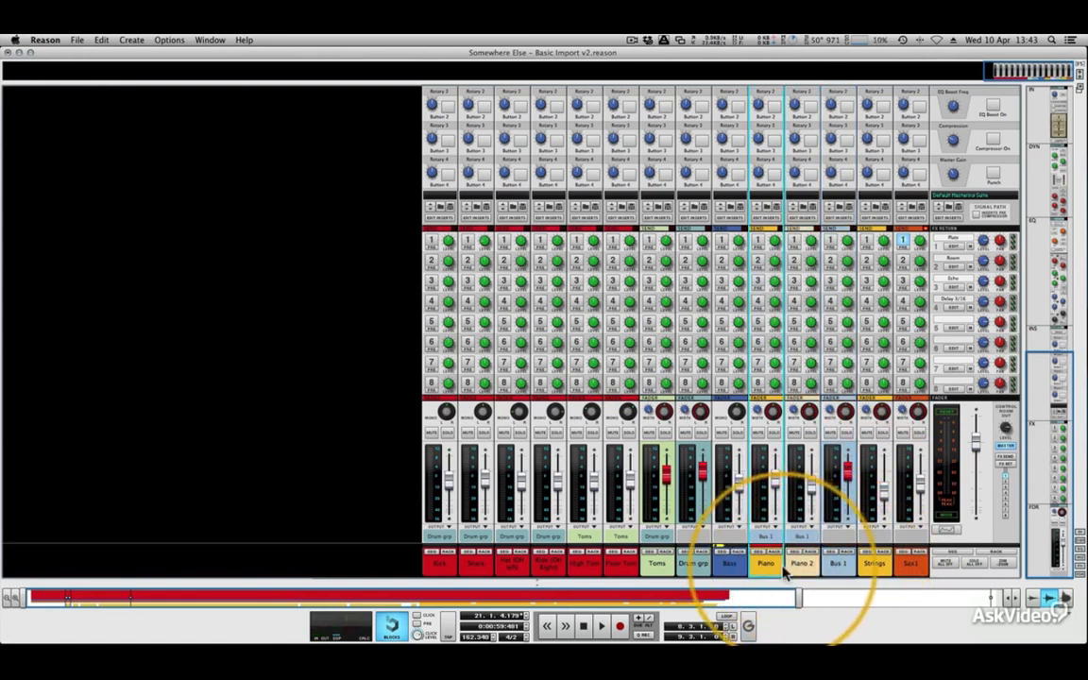
left_click(796, 569)
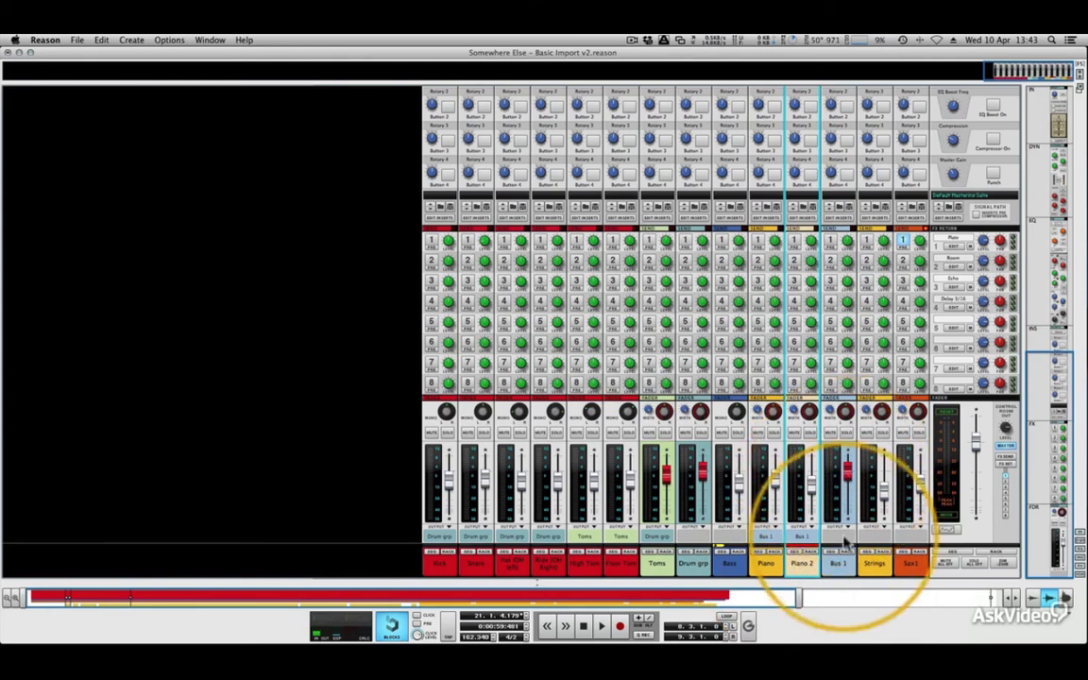
double_click(839, 564)
type("Pi")
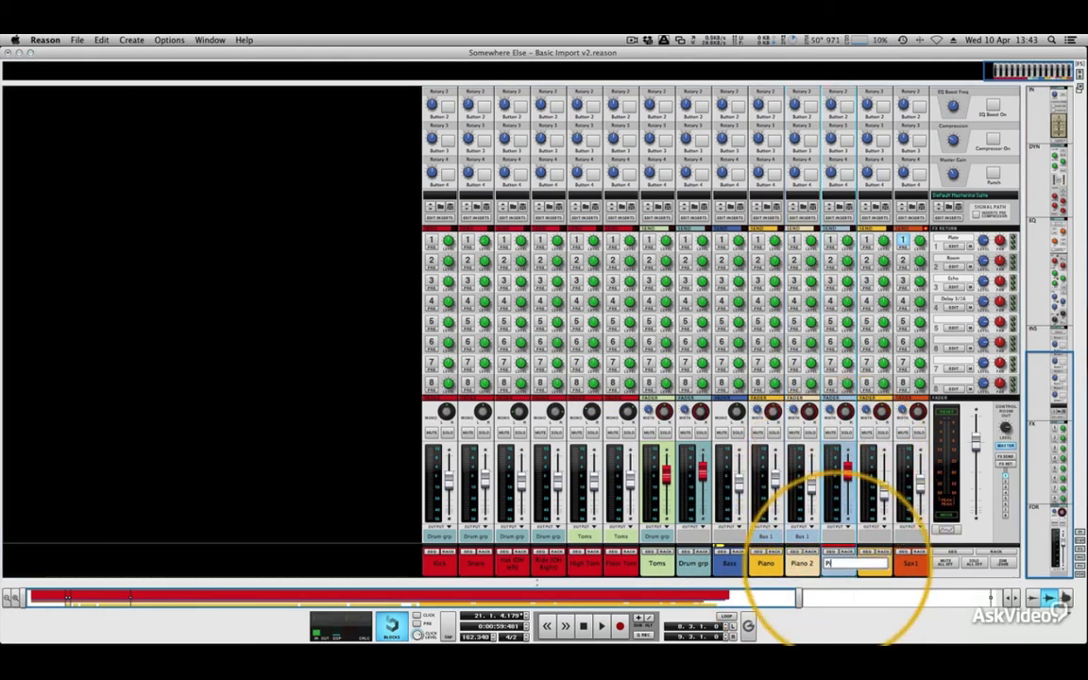
type("anos")
key("Return")
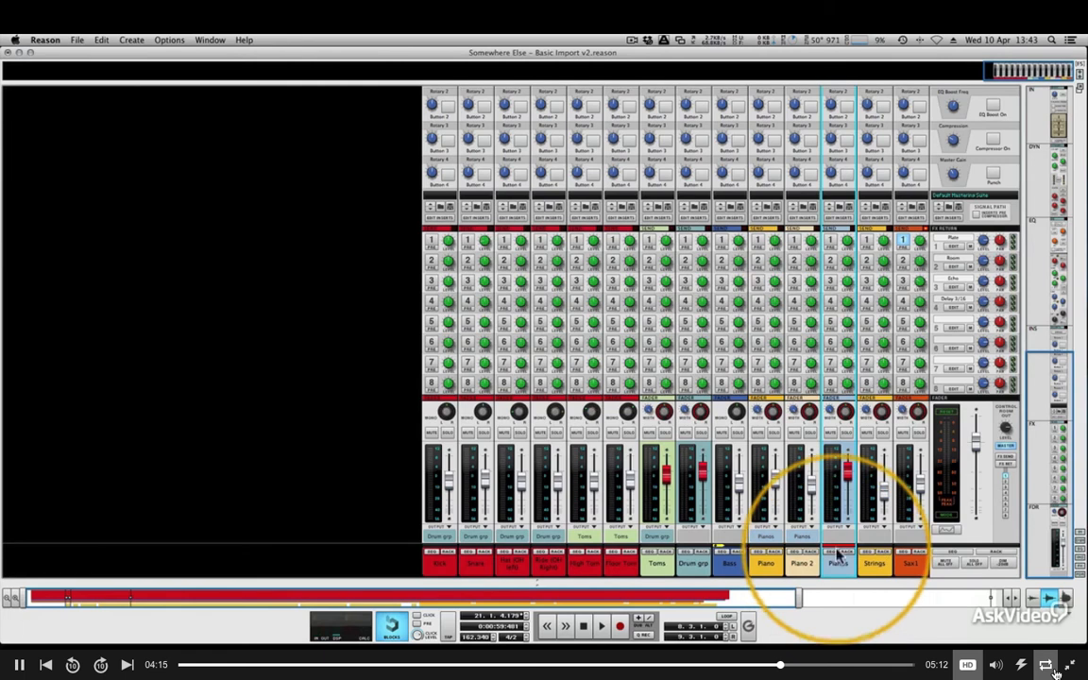
Lower the Pianos bus to about -2.2 dB and the Piano 2 channel to about -13.7 dB.
left_click(780, 480)
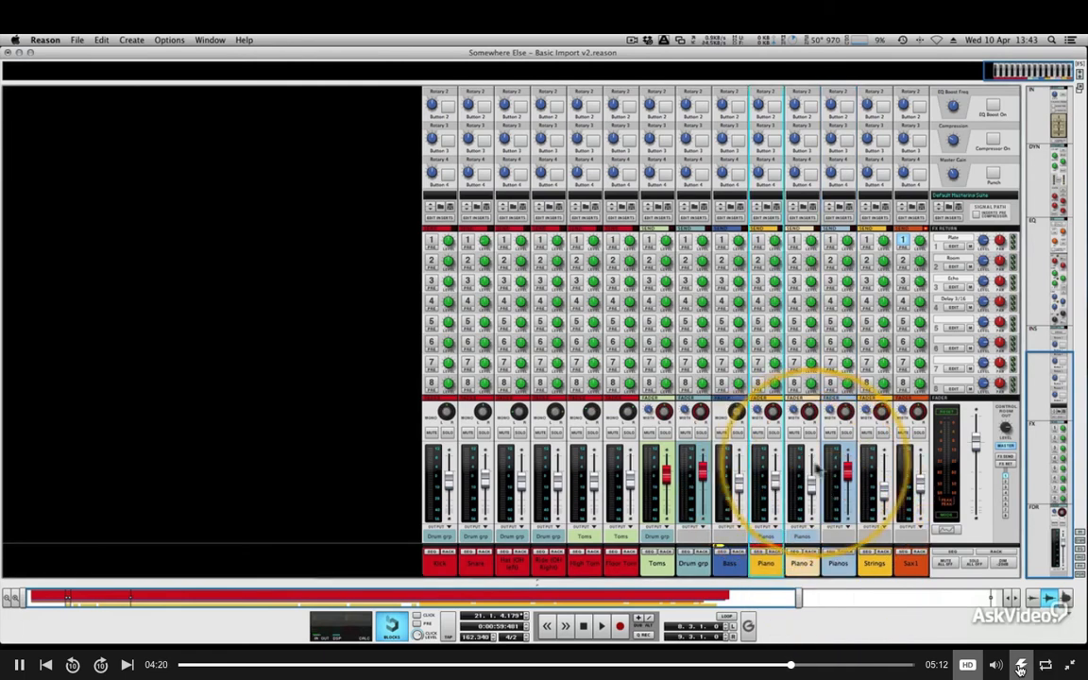
left_click(848, 484)
left_click_drag(850, 488, 810, 489)
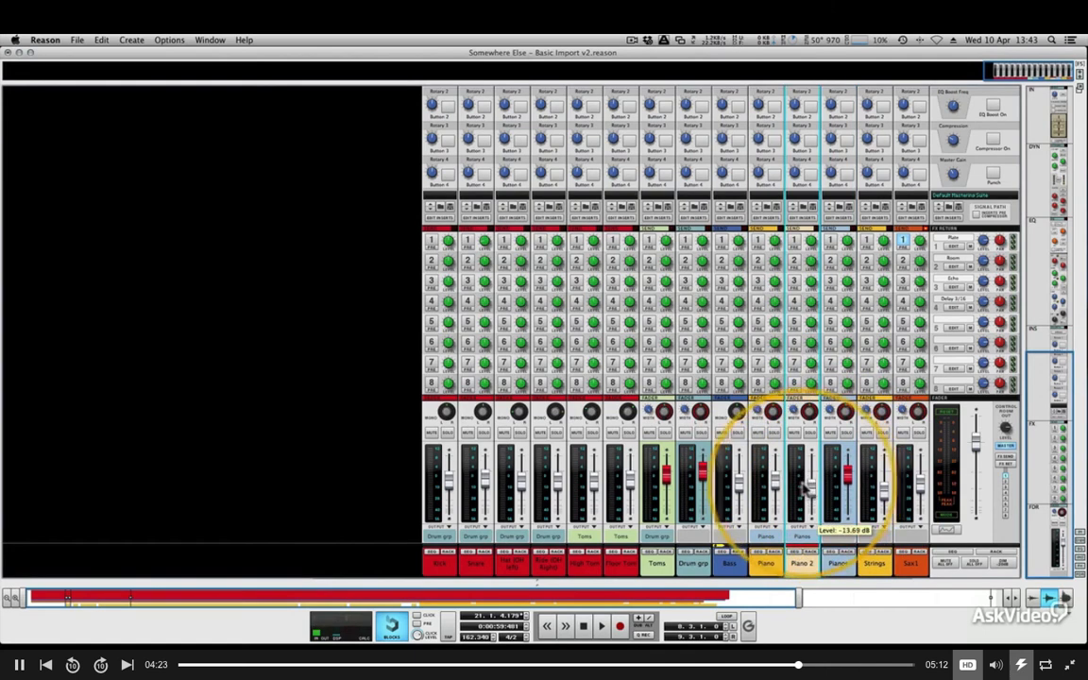
left_click(775, 480)
Solo the Pianos bus during playback, raise the Piano 2 fader and set the Piano channel to about -2.8 dB.
key("F7")
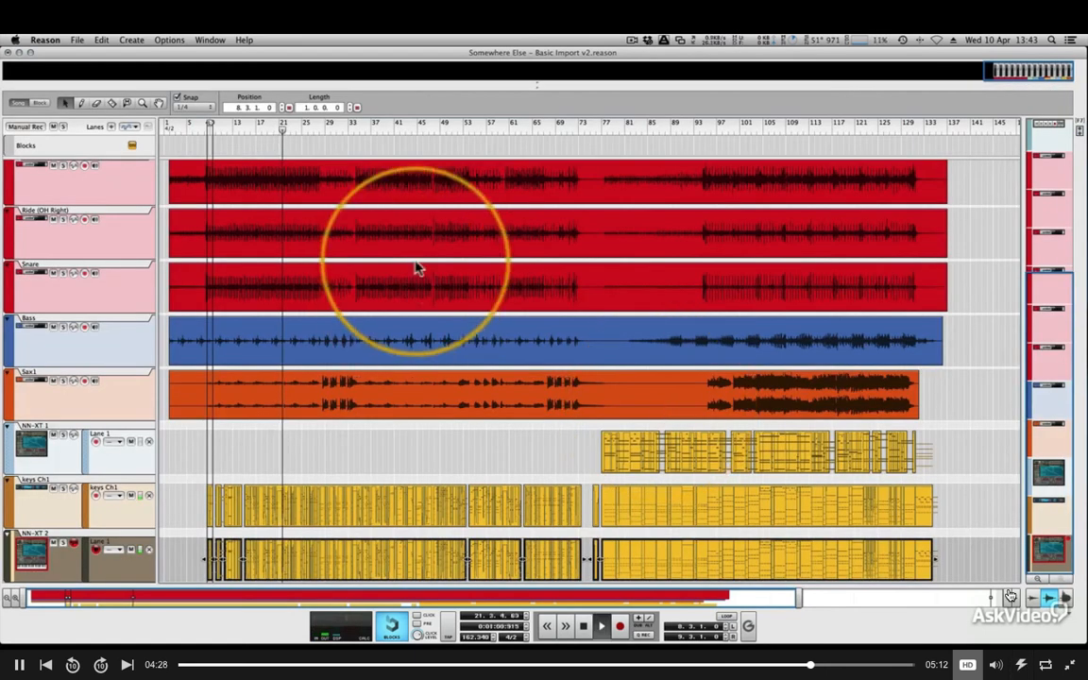
key("F5")
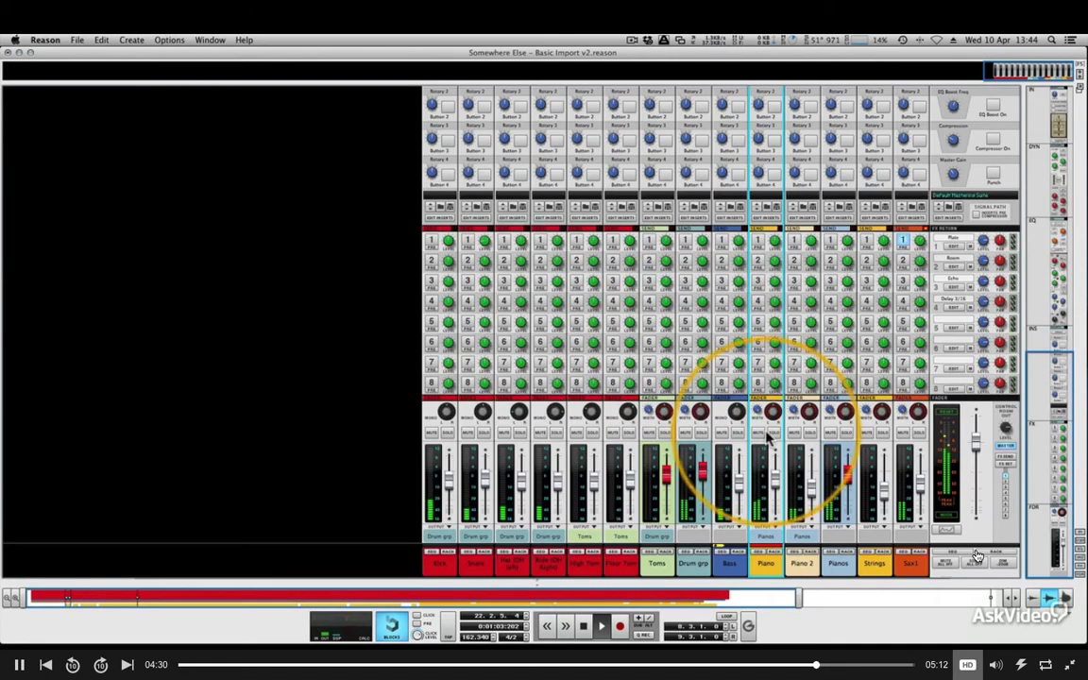
left_click(847, 432)
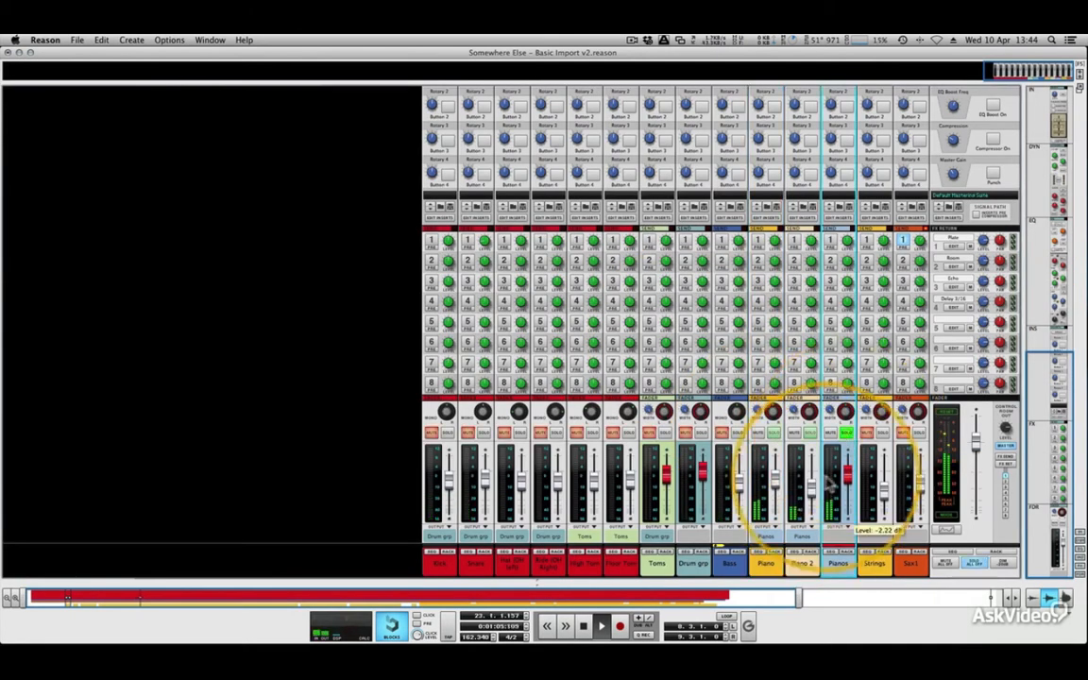
left_click_drag(810, 489, 774, 479)
left_click(775, 480)
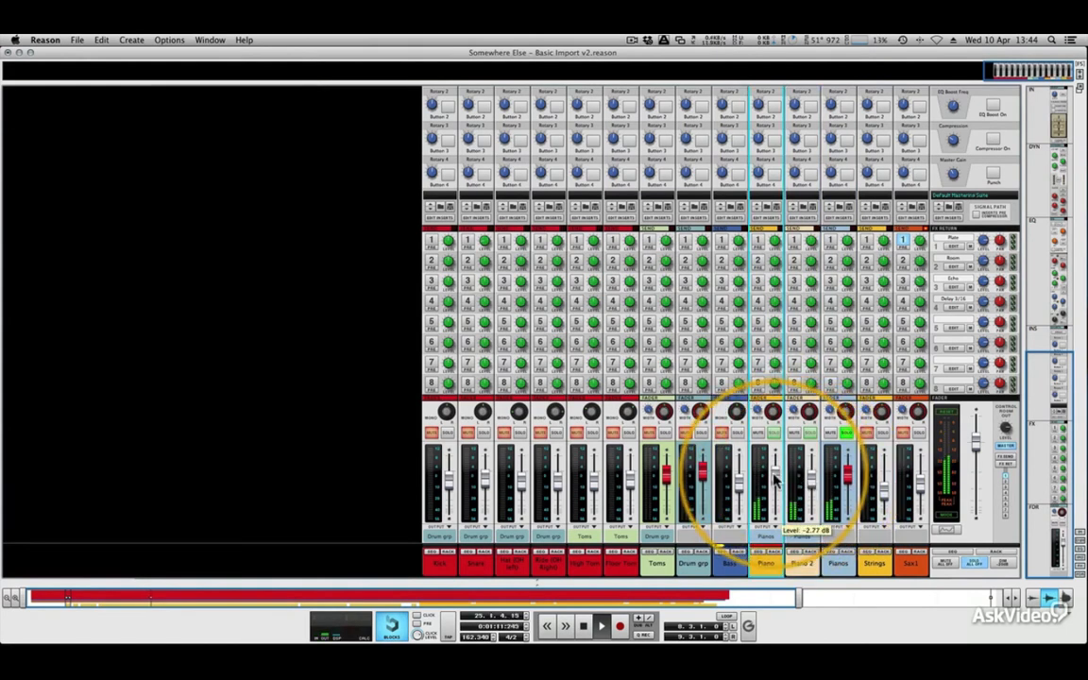
mouse_move(847, 480)
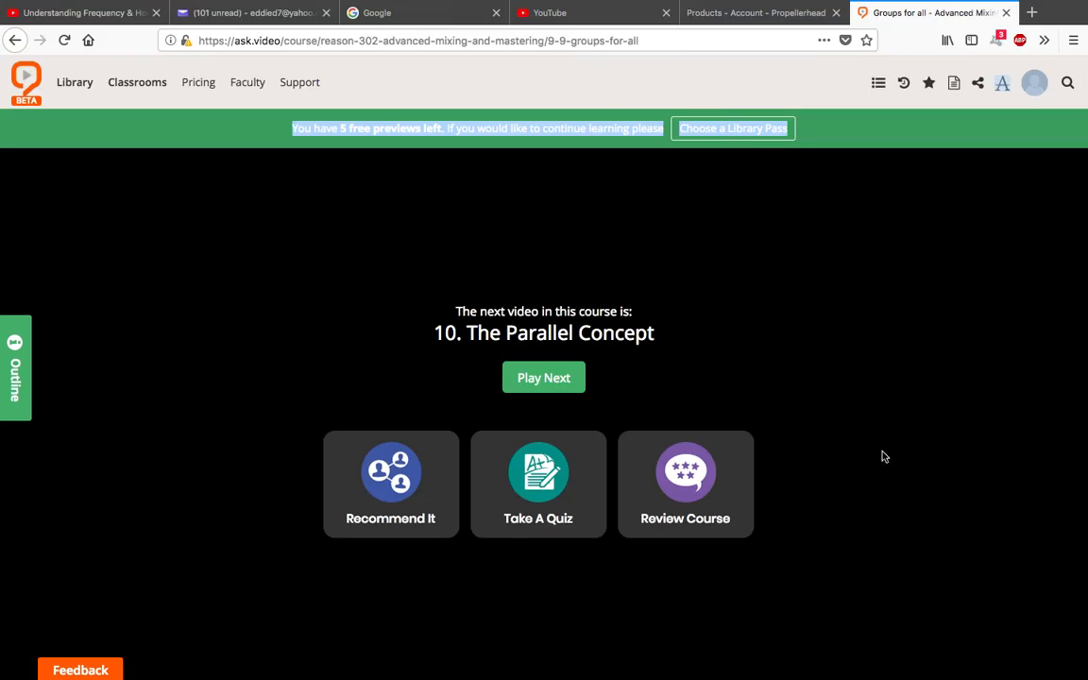
Play the next course video, "The Parallel Concept", in full screen.
left_click(554, 380)
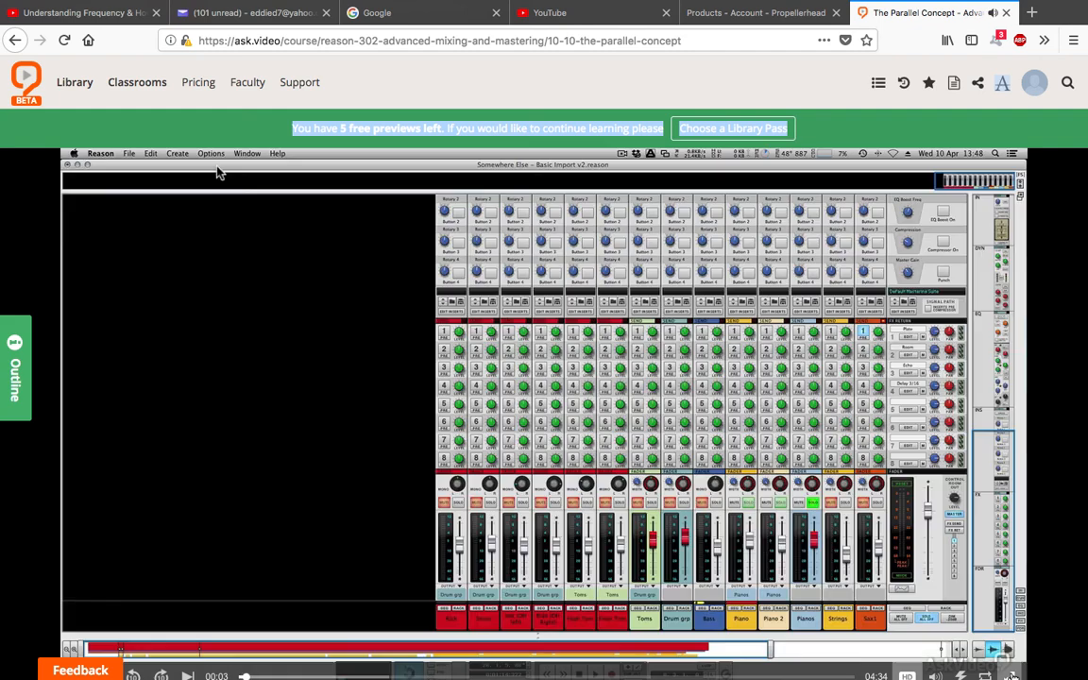
left_click(1011, 676)
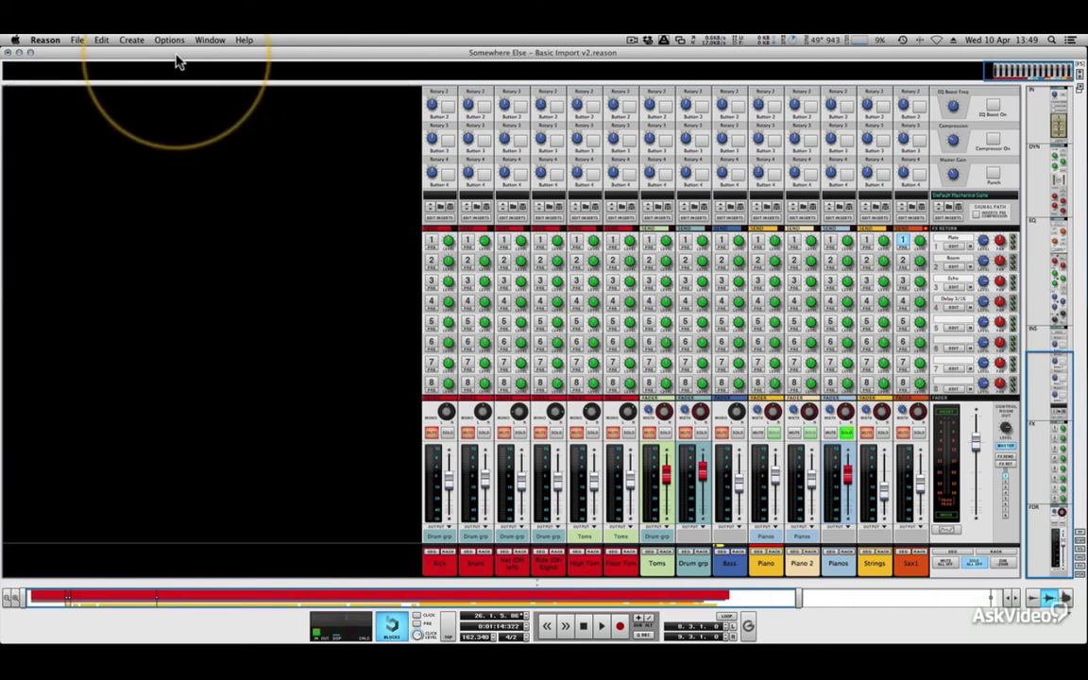
Create a parallel channel for the Toms bus.
scroll(121, 268, "up", 10)
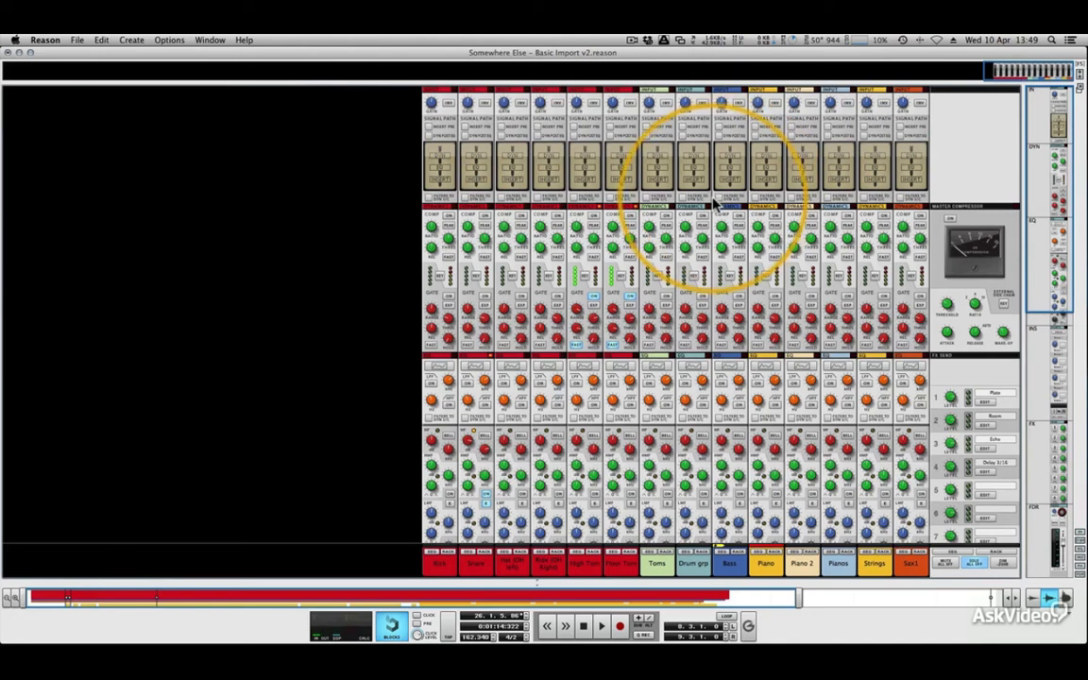
scroll(717, 203, "down", 10)
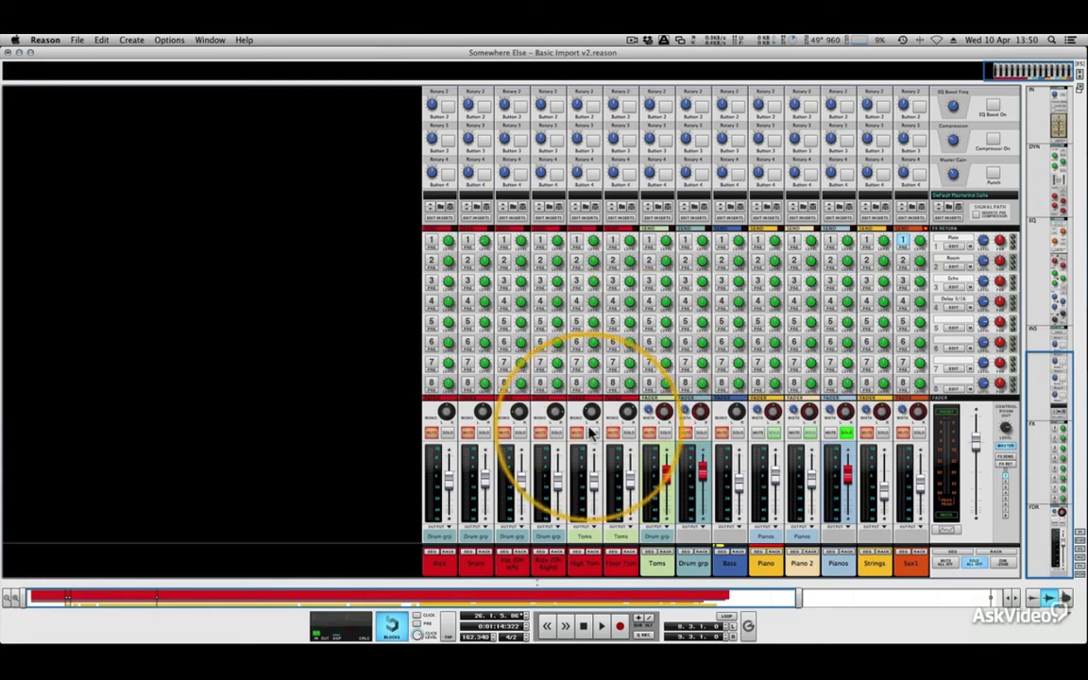
left_click(657, 535)
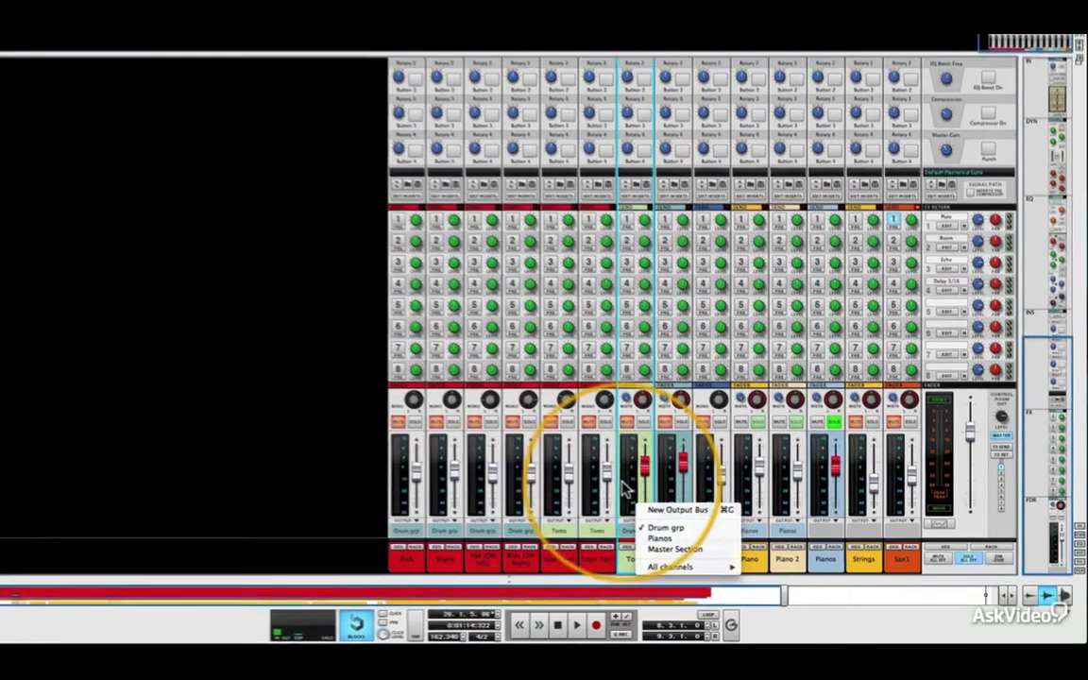
left_click(623, 482)
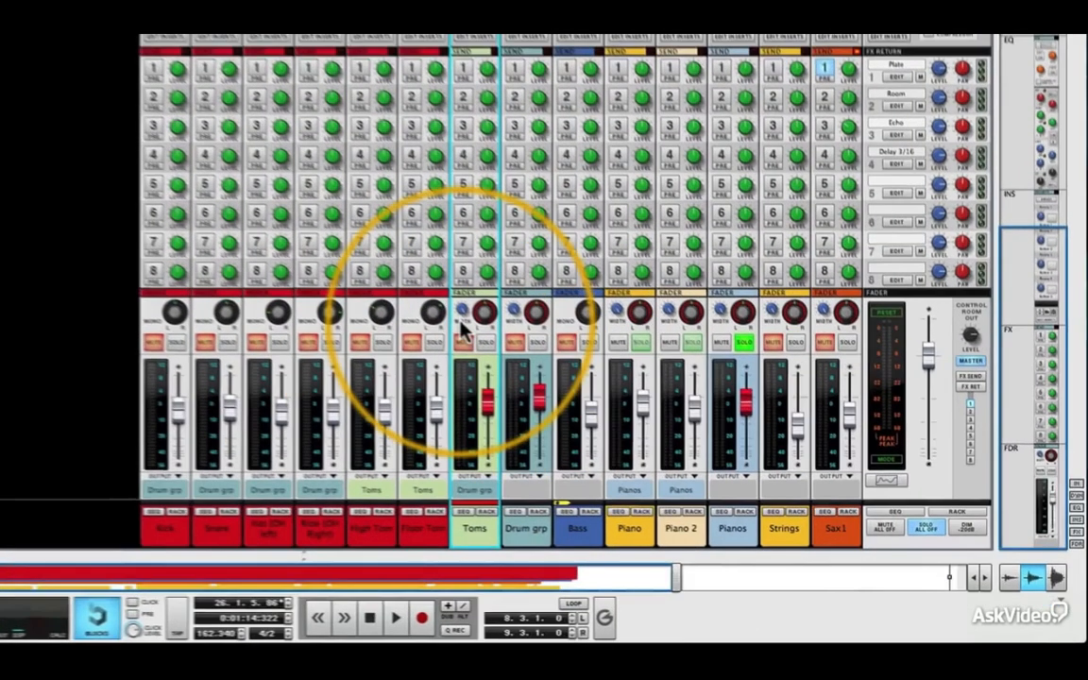
right_click(624, 406)
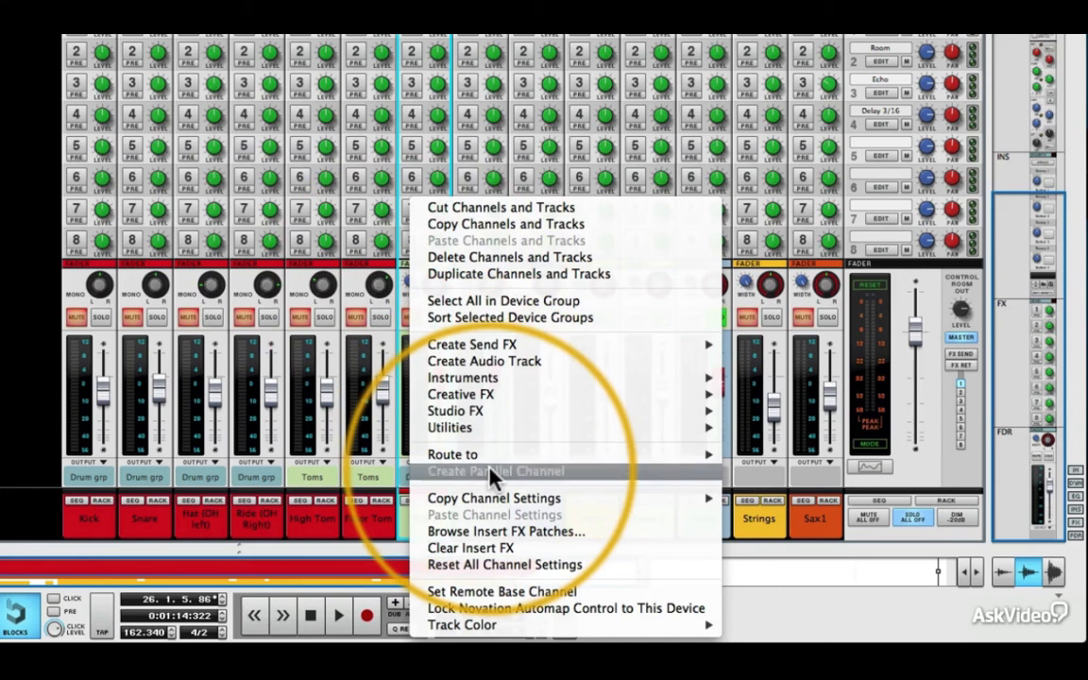
left_click(491, 471)
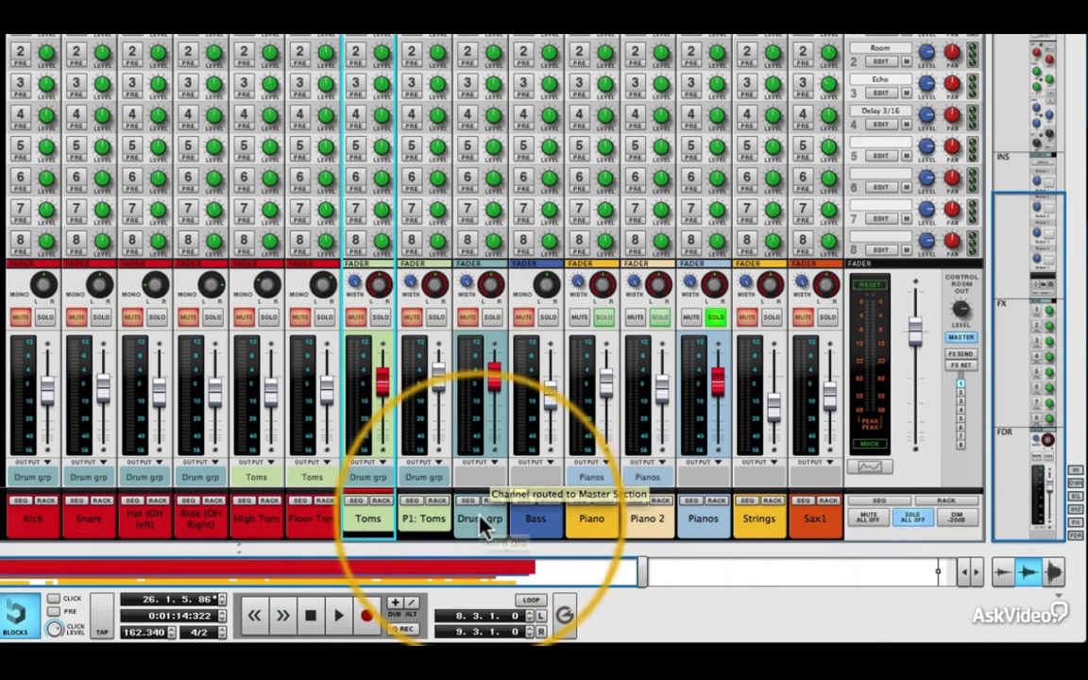
Raise the Drum grp fader during playback to blend it with the P1: Drum grp parallel channel, and stop playback.
left_click(318, 511)
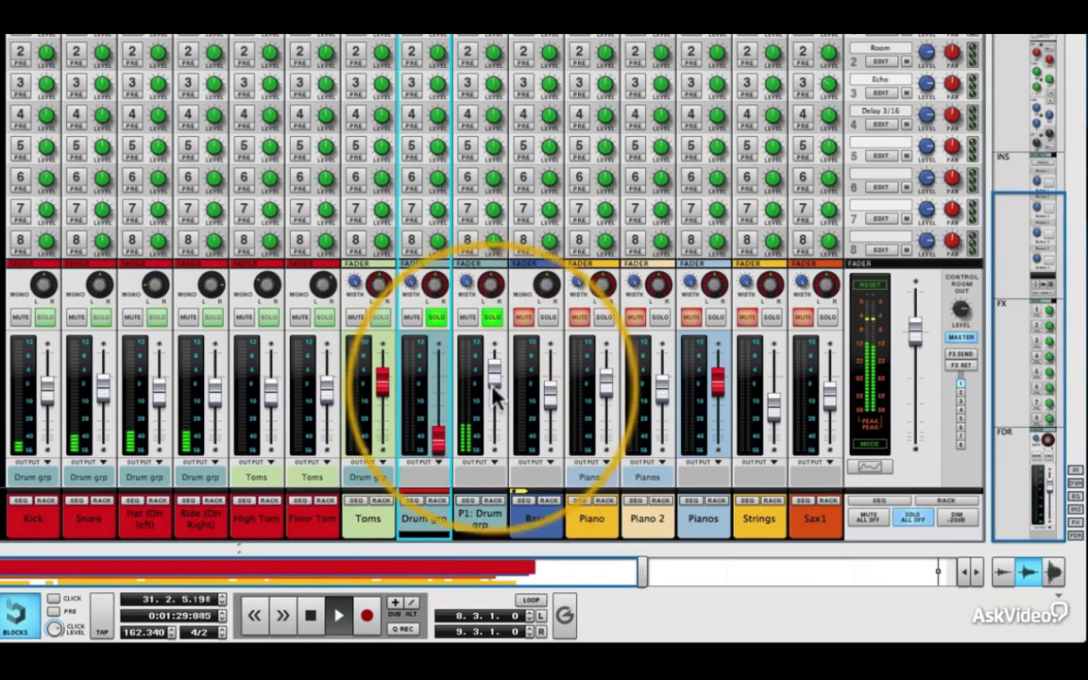
left_click_drag(438, 438, 444, 380)
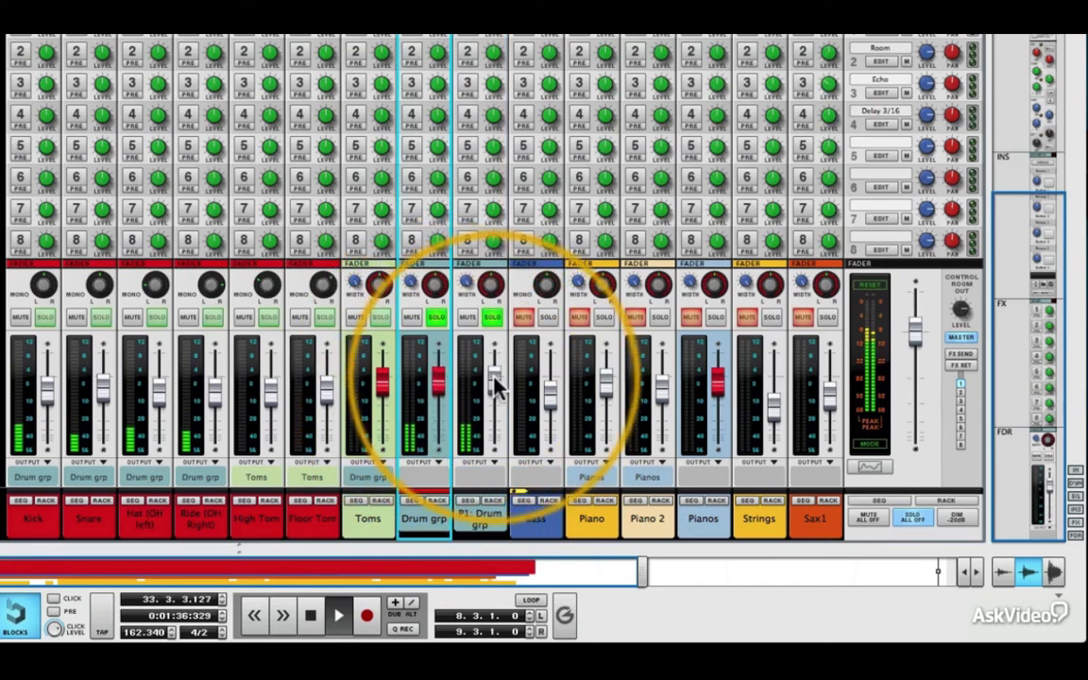
mouse_move(496, 380)
key("space")
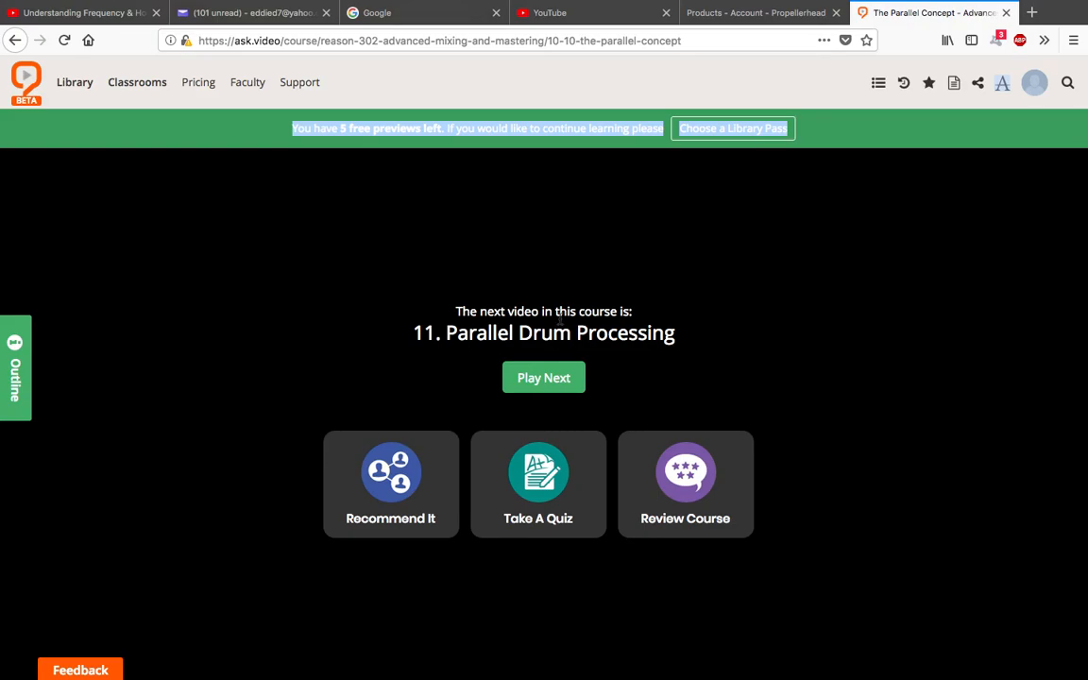
Play the next course video, "Parallel Drum Processing", in full screen.
left_click(555, 385)
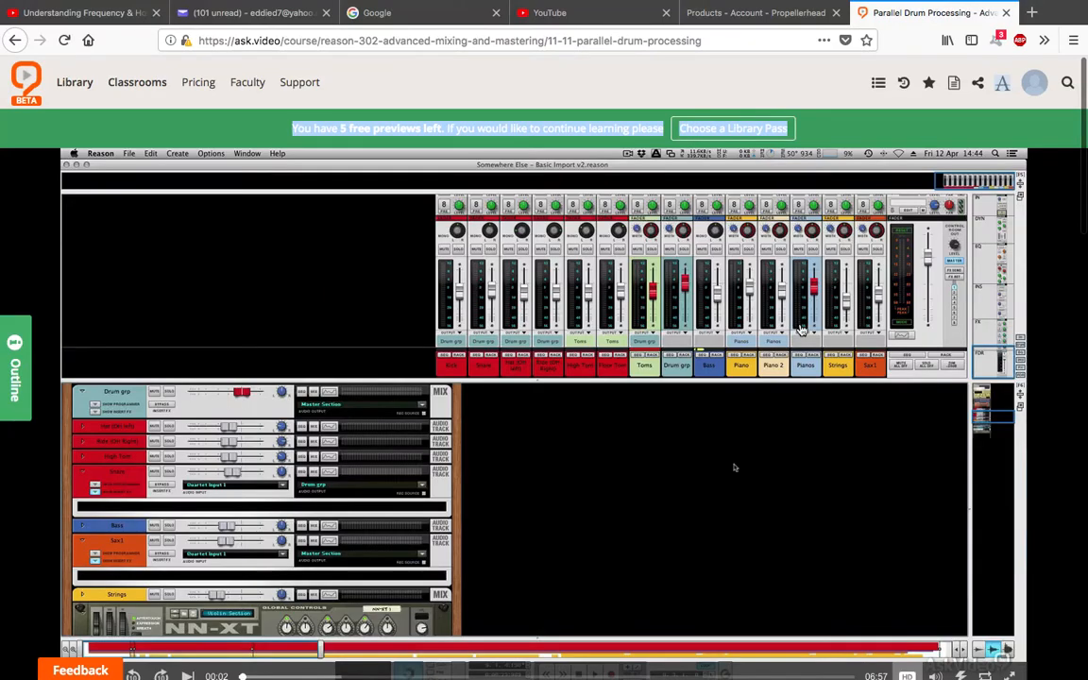
left_click(1009, 677)
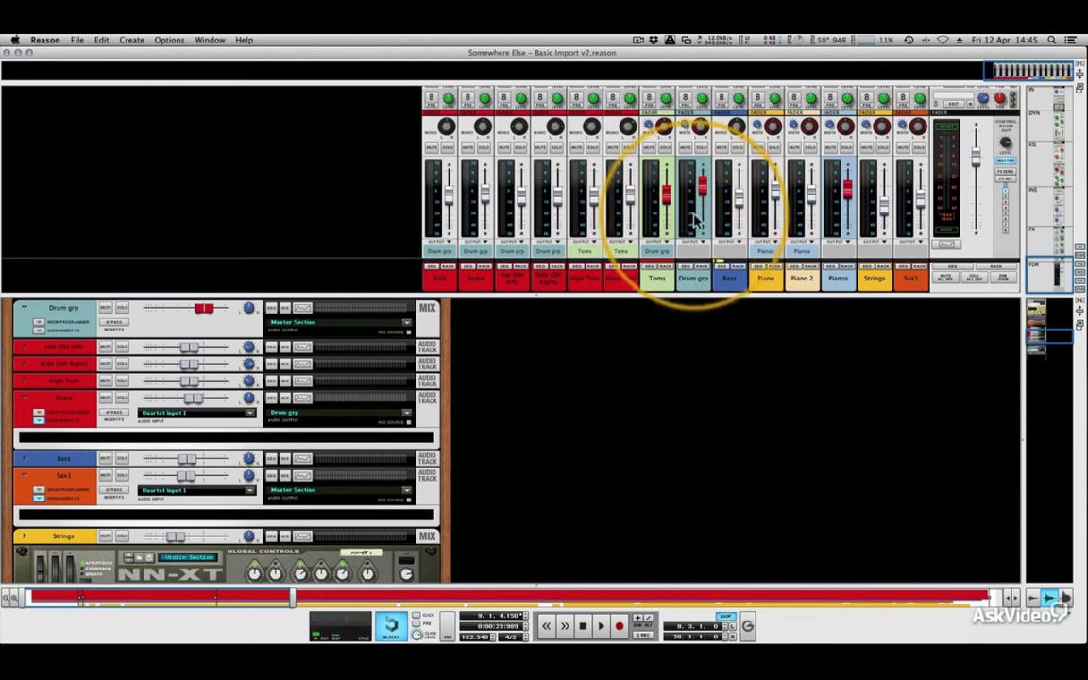
Lower the Drum grp bus to about -4.4 dB and solo it for playback.
left_click_drag(702, 186, 702, 196)
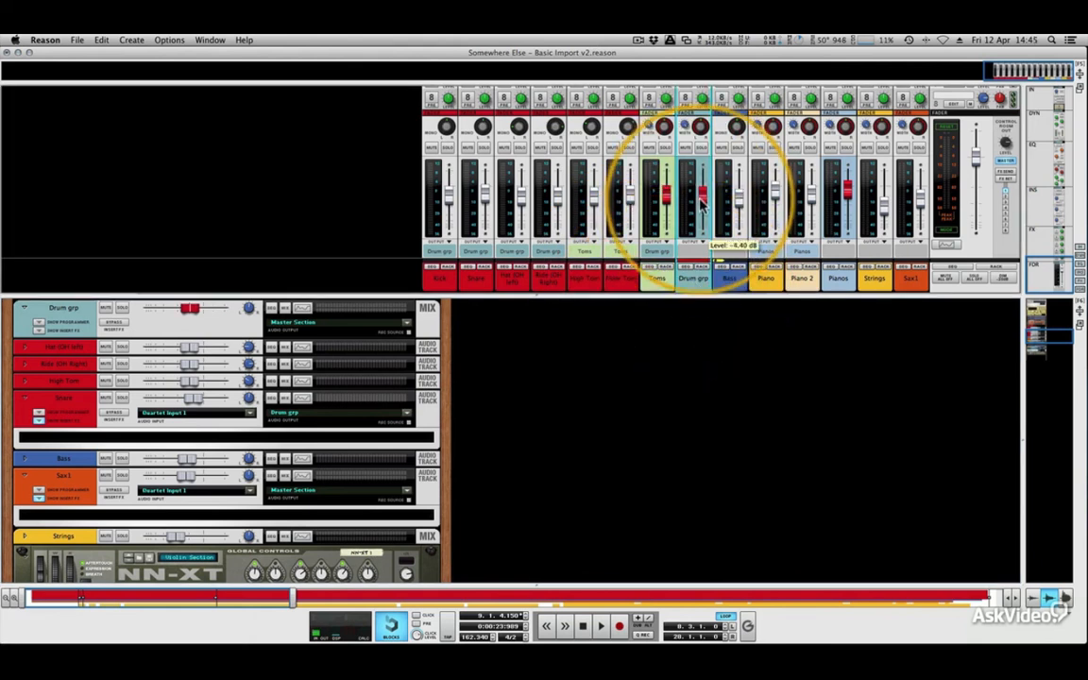
left_click(701, 148)
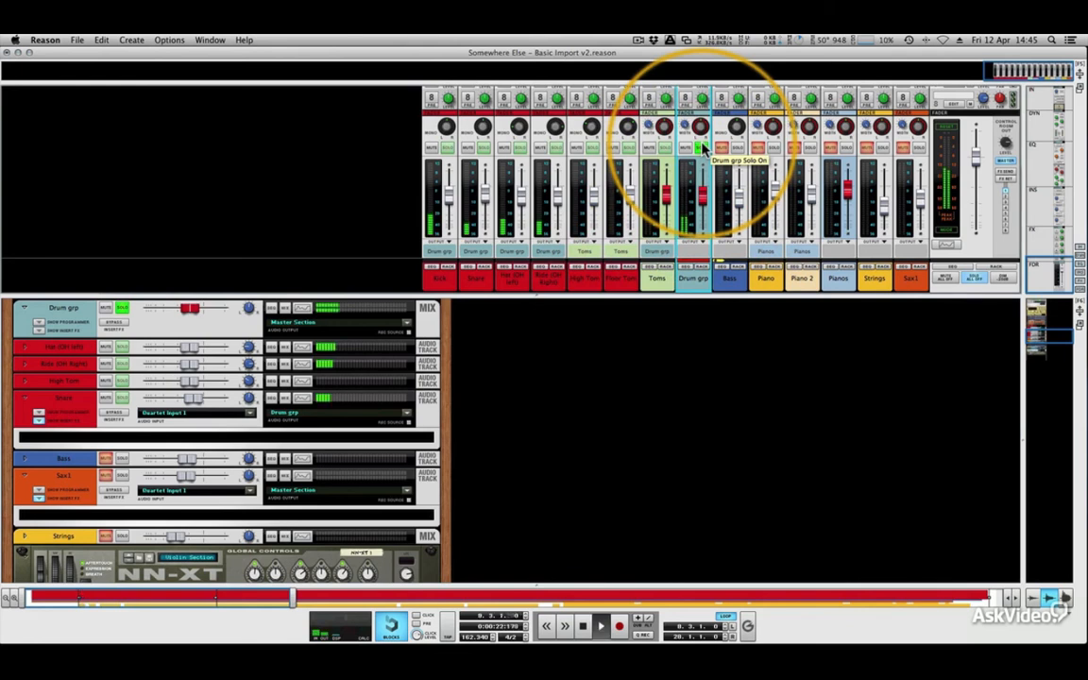
Set the Drum grp fader to about -2.4 dB during playback and create a parallel channel for the bus.
key("space")
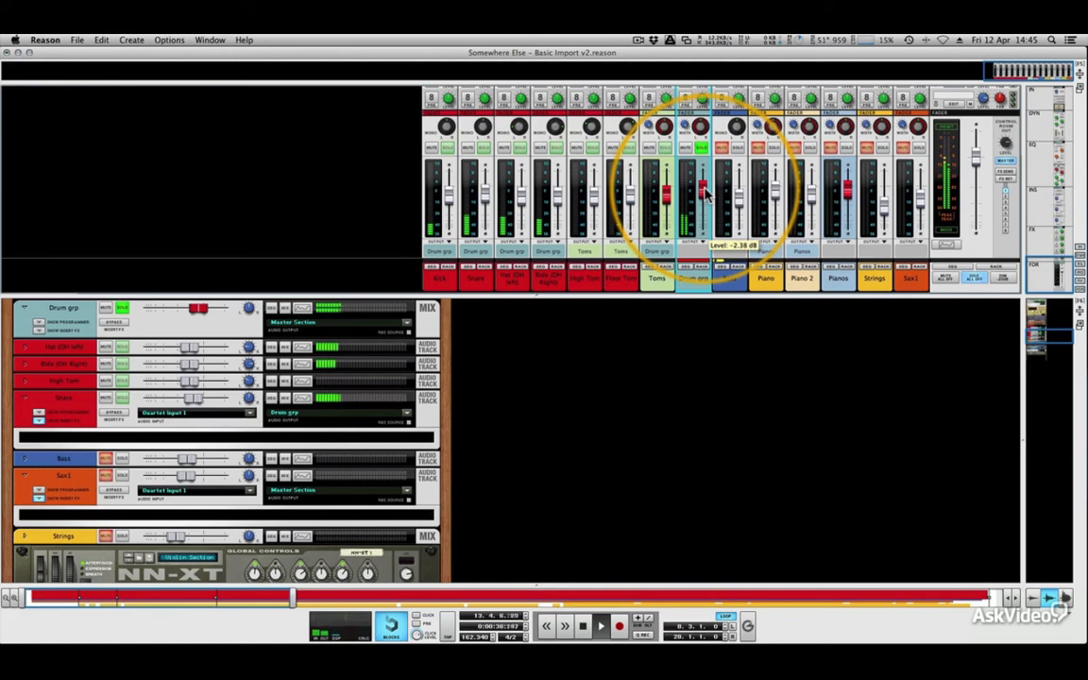
right_click(696, 279)
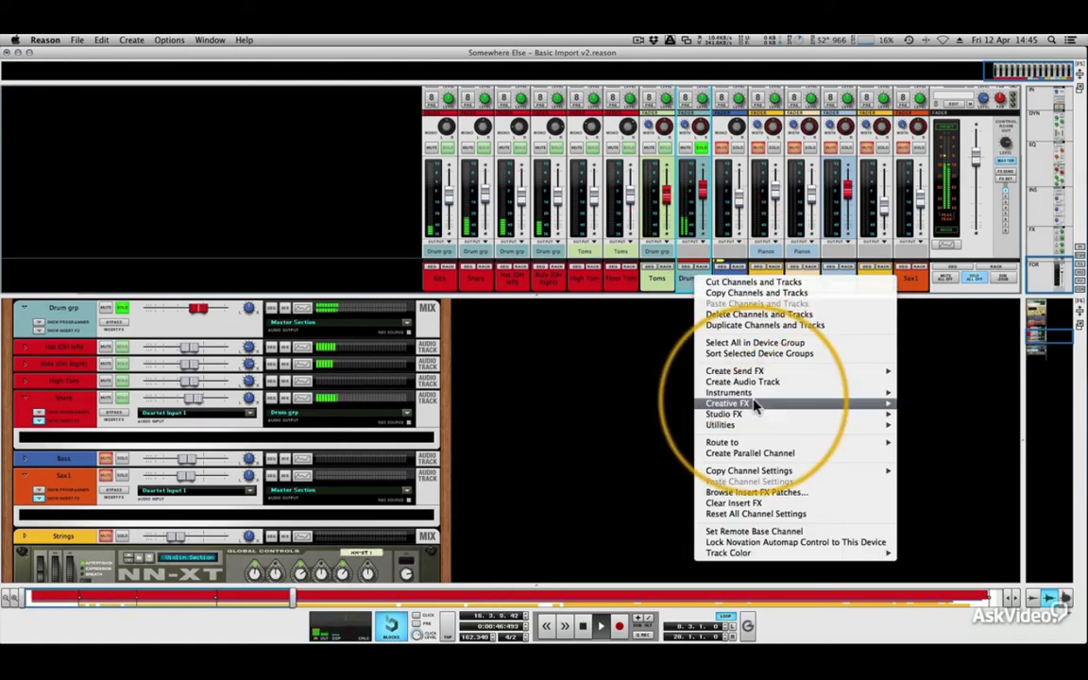
left_click(762, 454)
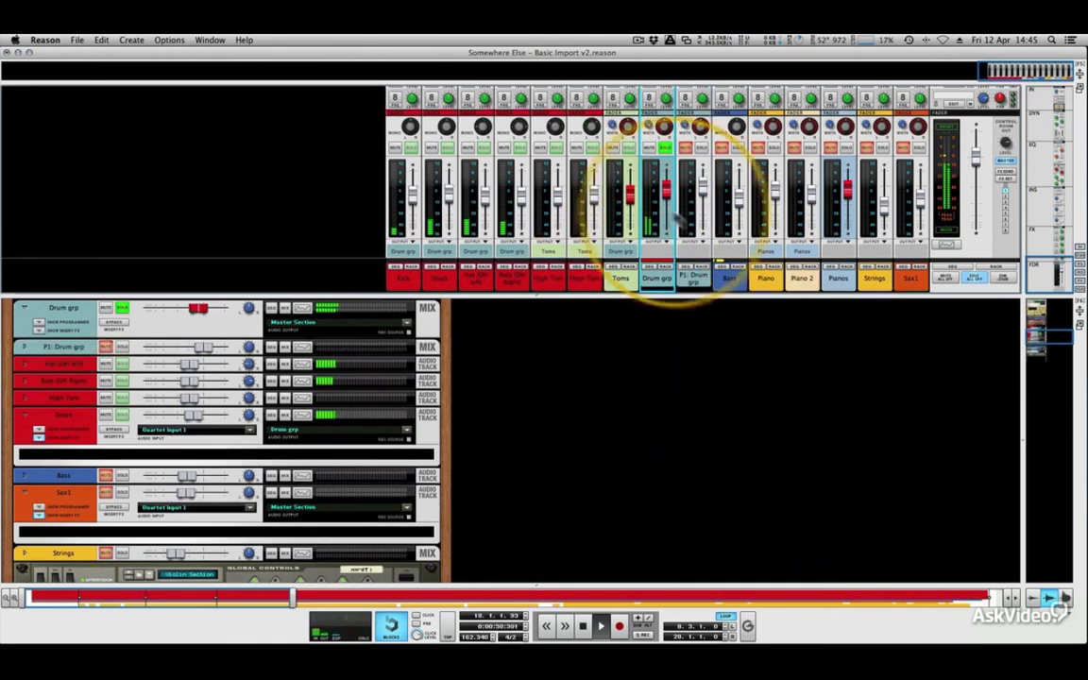
left_click(699, 281)
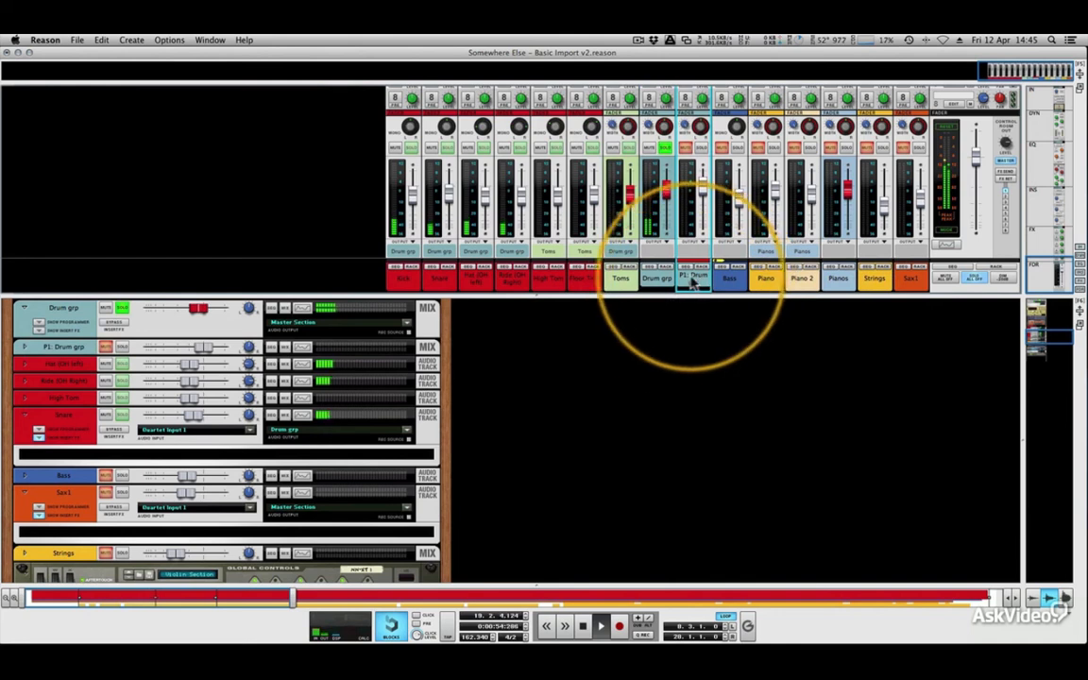
Solo the P1: Drum grp parallel channel alongside Drum grp and pull its fader fully down.
left_click(664, 206)
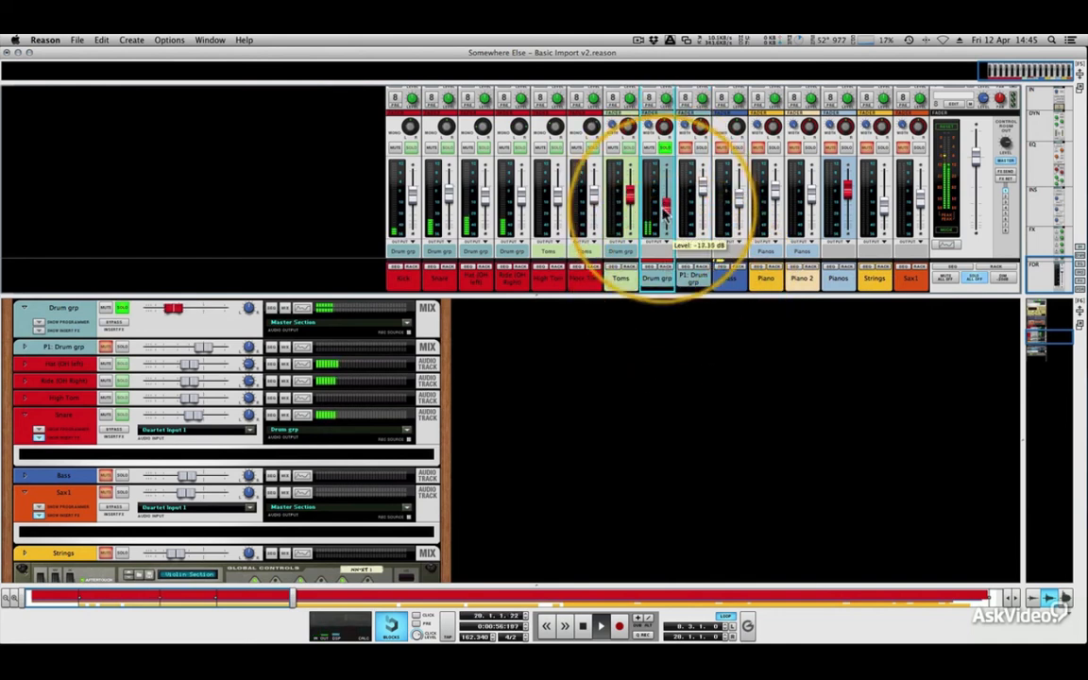
left_click(701, 148)
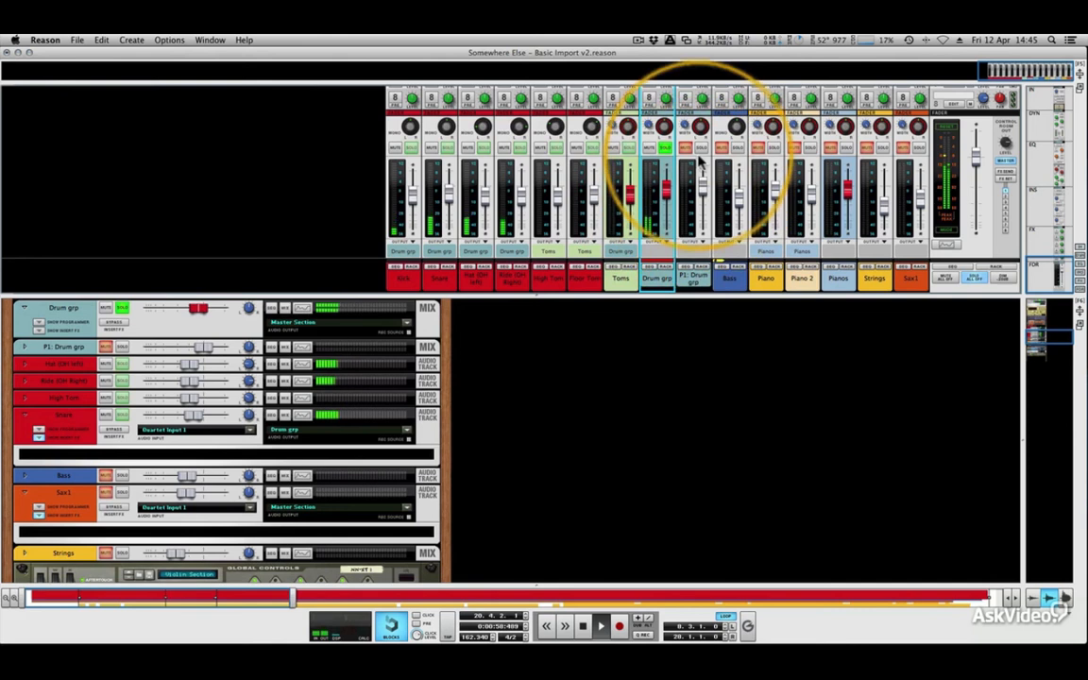
mouse_move(704, 187)
left_mouse_down()
mouse_move(705, 257)
mouse_move(701, 186)
left_mouse_up()
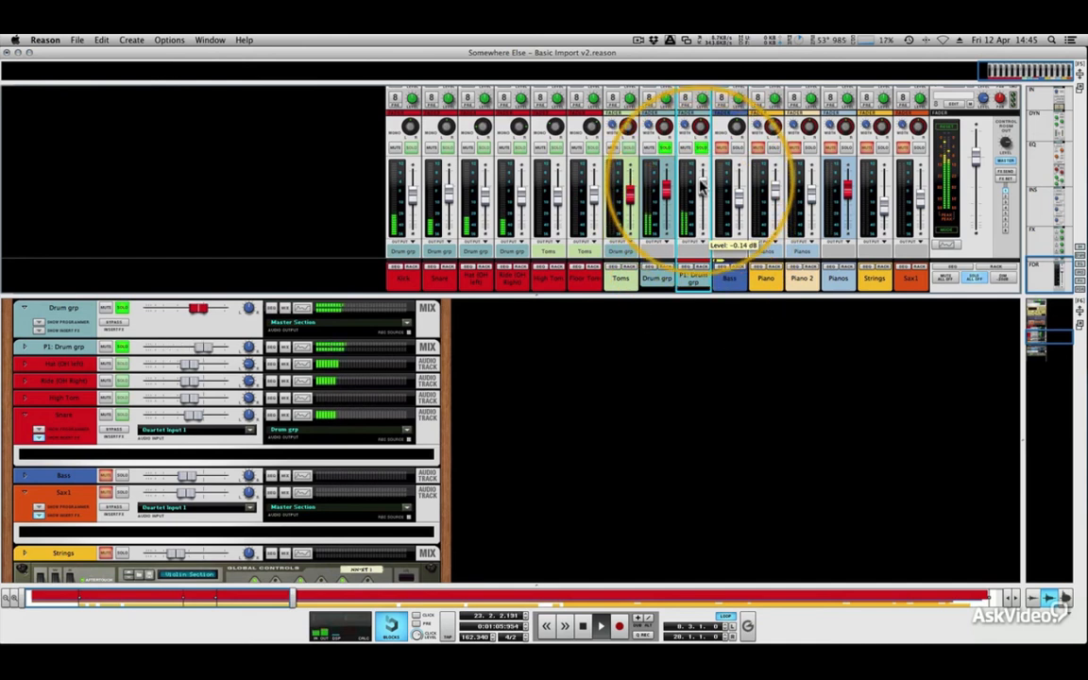
Add a Softube Saturation Knob to the insert effects of P1: Drum grp and raise its saturation.
scroll(699, 235, "up", 5)
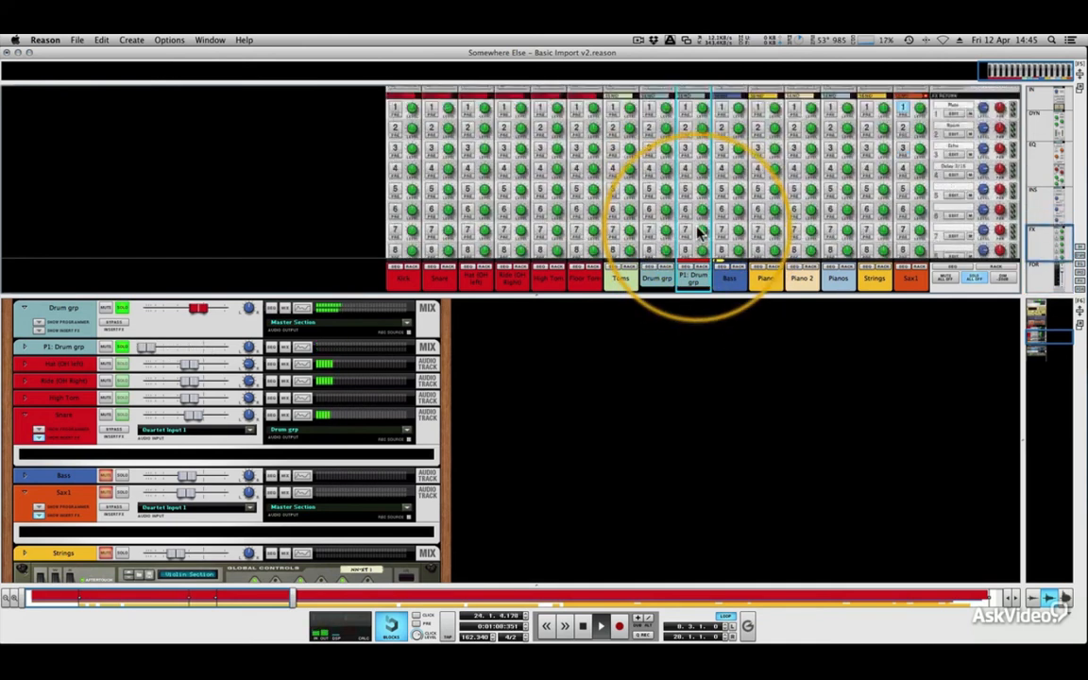
scroll(699, 234, "down", 5)
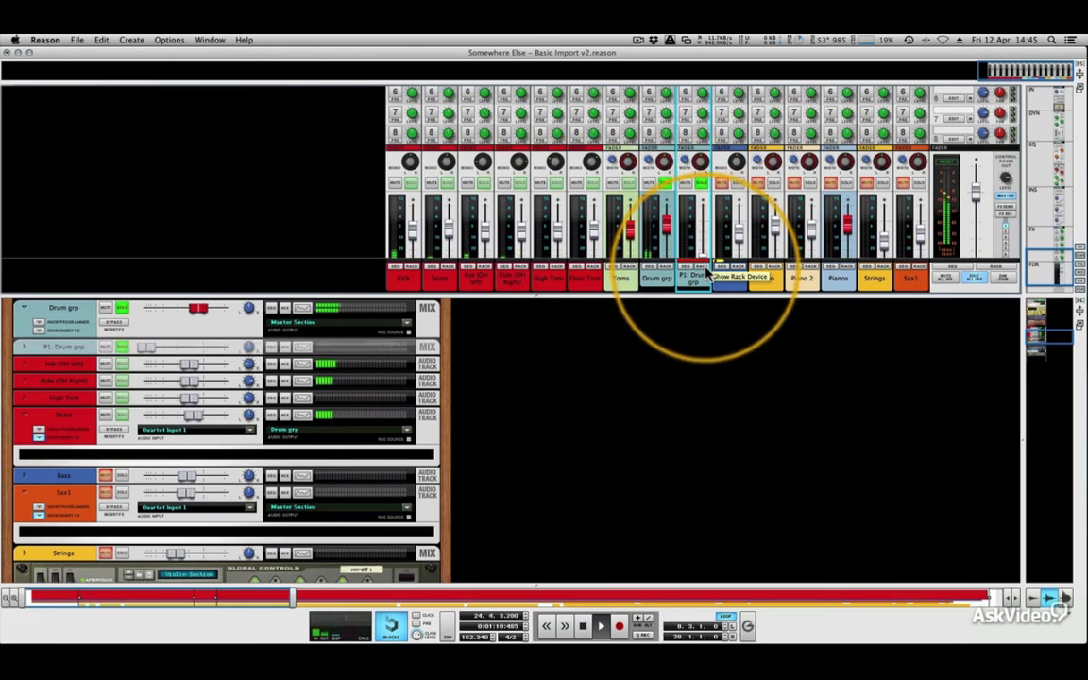
left_click(24, 347)
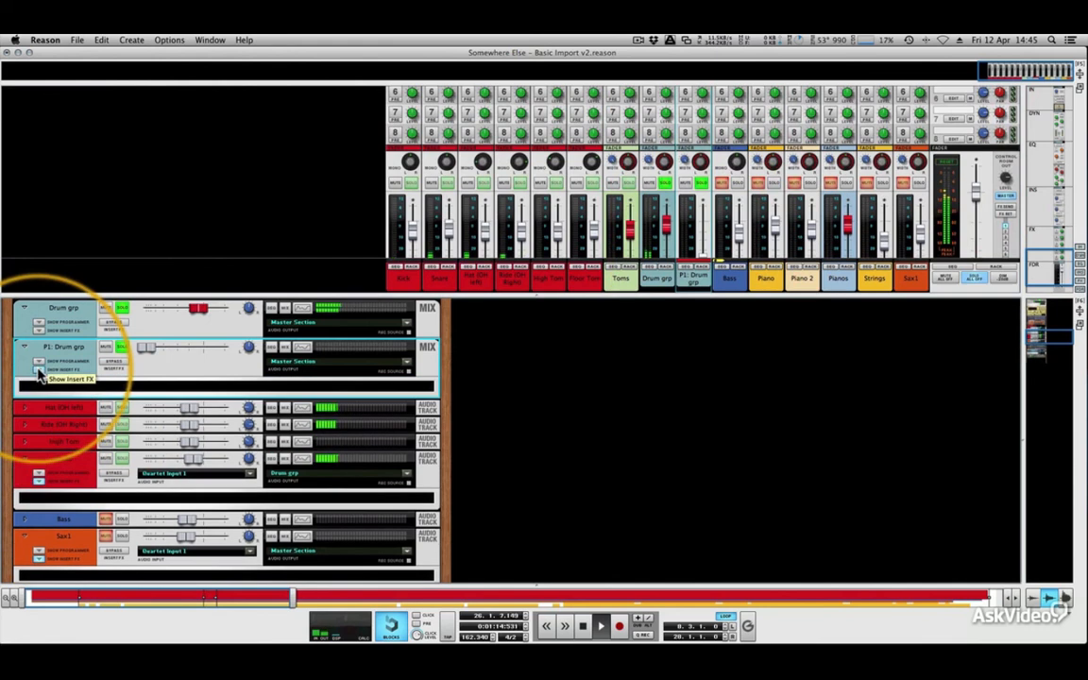
right_click(127, 384)
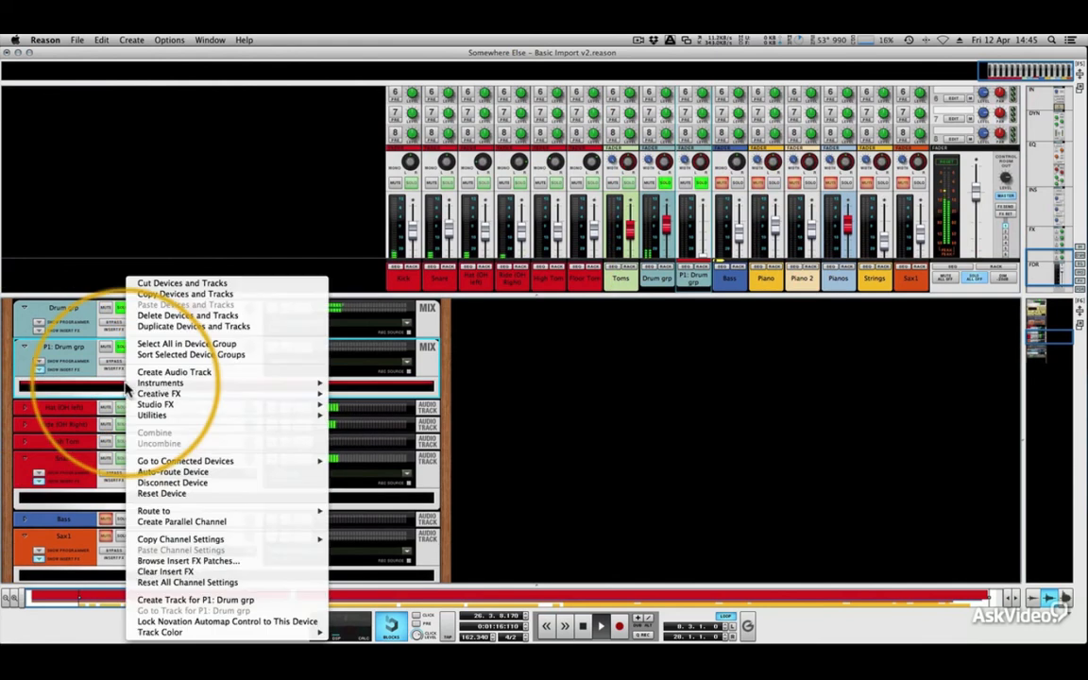
mouse_move(169, 406)
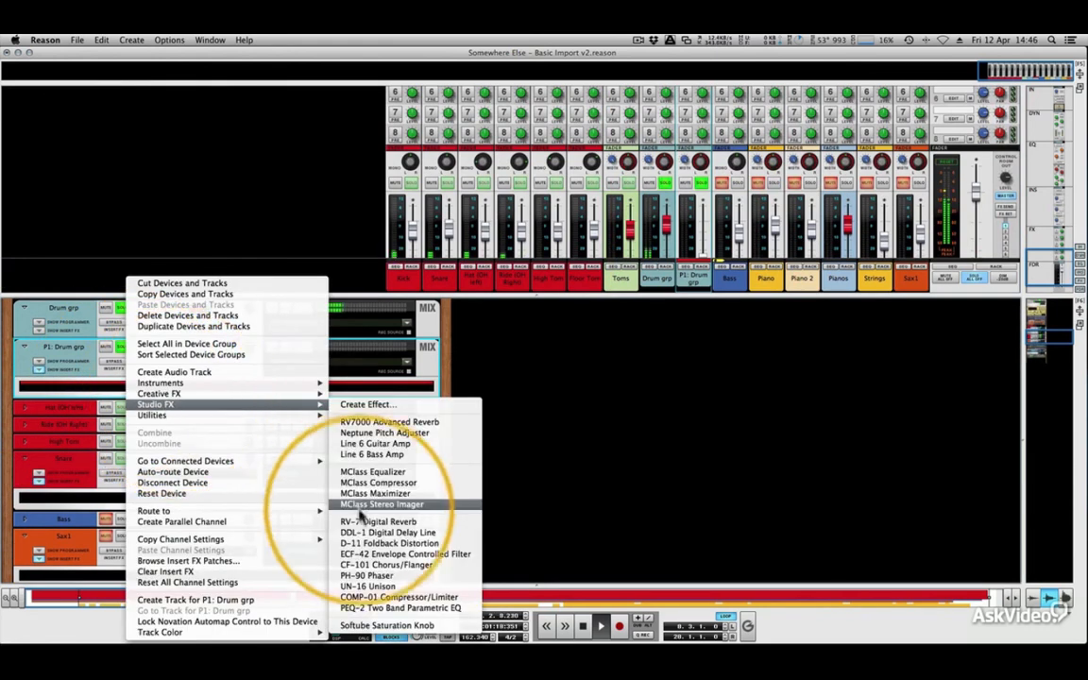
left_click(413, 630)
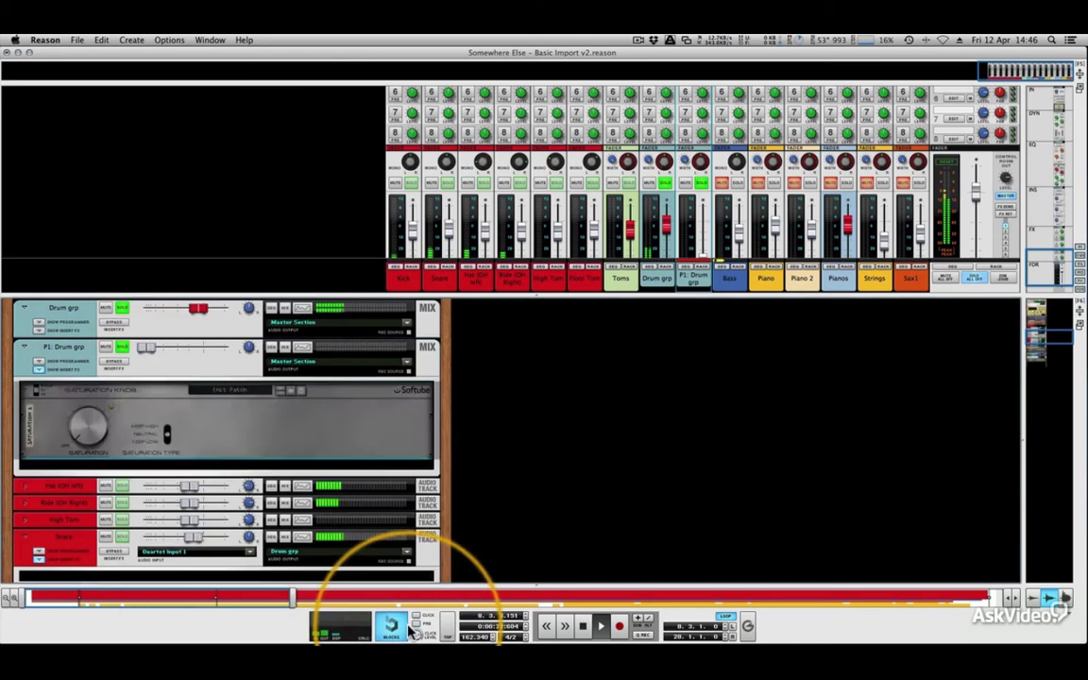
mouse_move(101, 423)
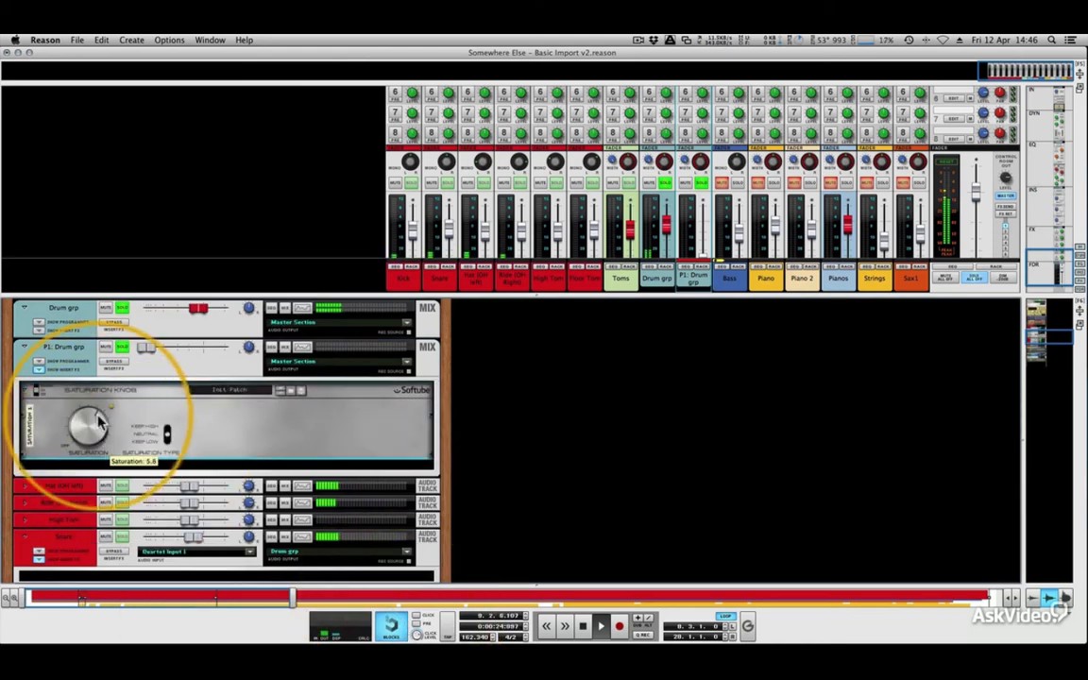
left_click_drag(97, 417, 97, 406)
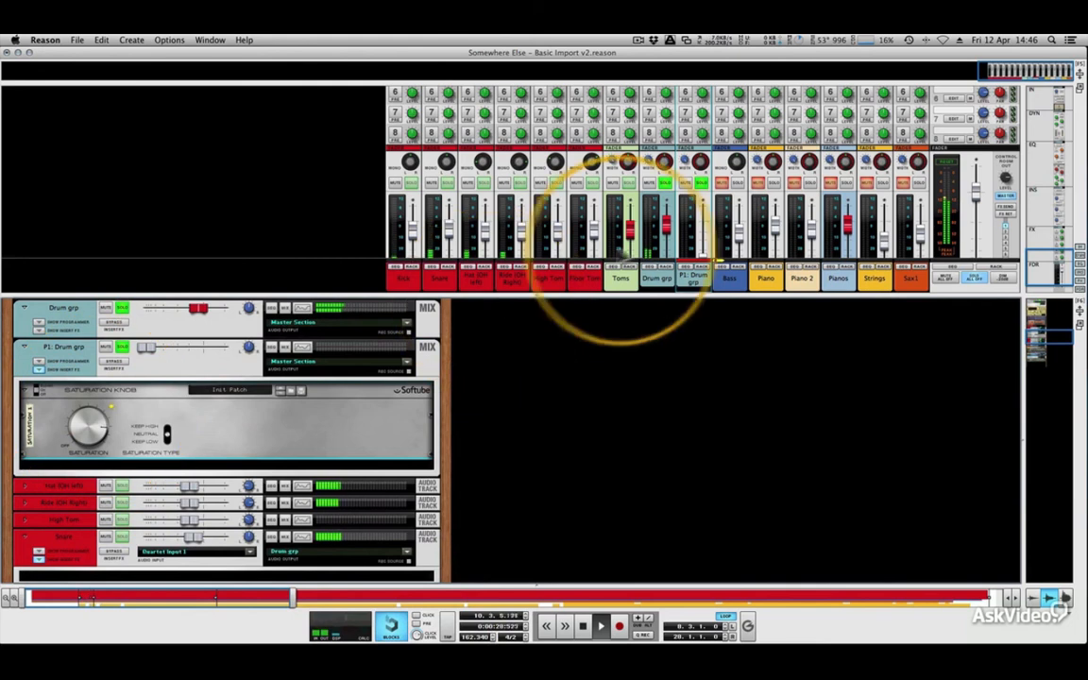
Pull the Drum grp fader fully down and raise the P1: Drum grp fader to about -7 dB to audition the saturated signal.
scroll(699, 225, "down", 2)
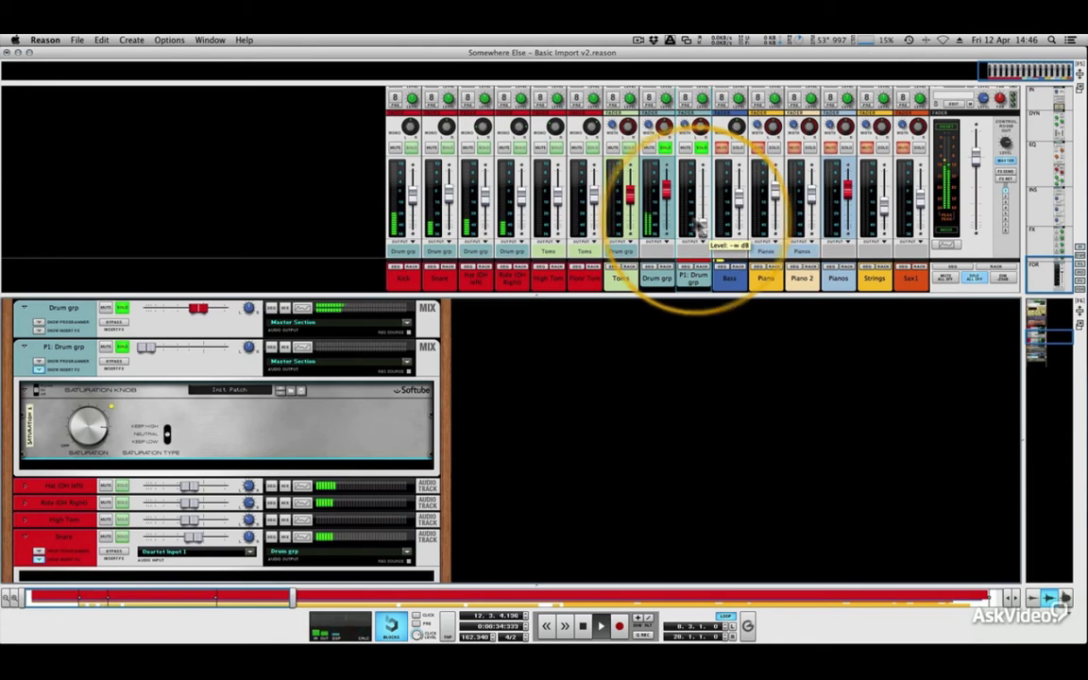
left_click(703, 229)
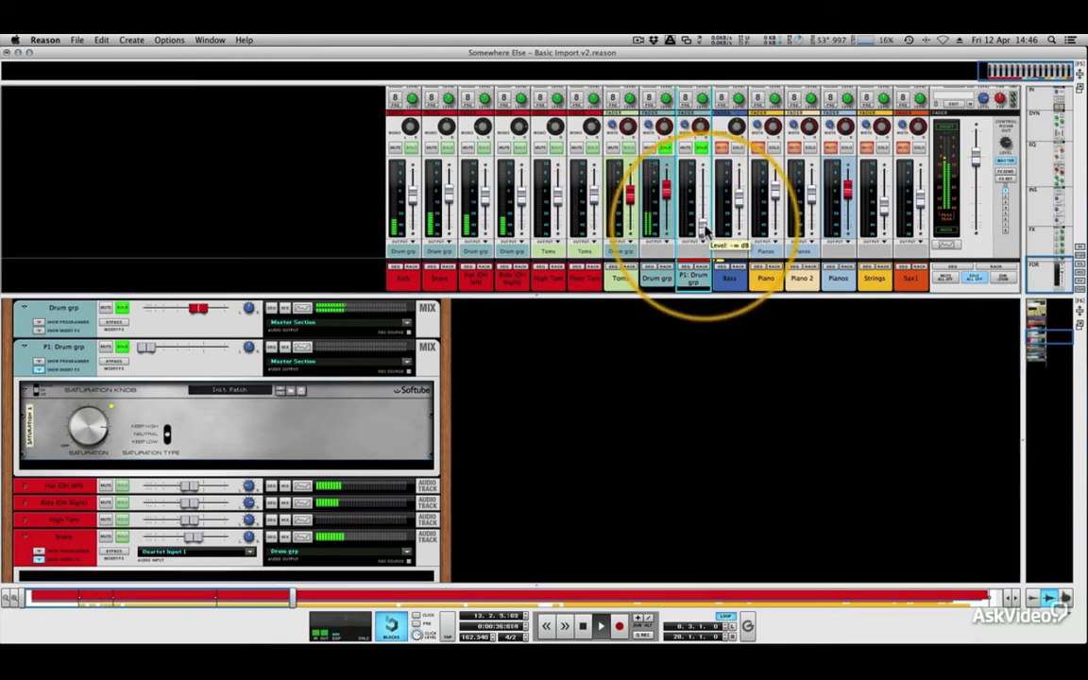
mouse_move(703, 230)
left_mouse_down()
mouse_move(704, 207)
mouse_move(703, 235)
left_mouse_up()
left_click_drag(668, 192, 704, 201)
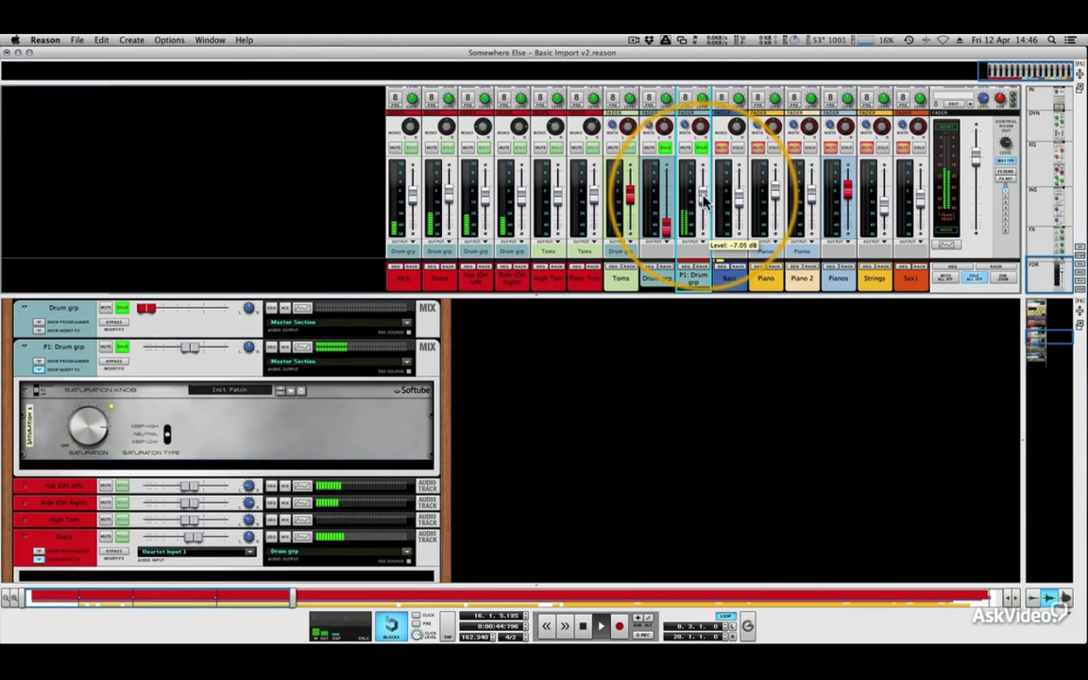
Set the Saturation Knob to 8.4, restore the Drum grp fader and lower P1: Drum grp to blend beneath it.
mouse_move(91, 427)
left_mouse_down()
mouse_move(94, 456)
mouse_move(90, 412)
left_mouse_up()
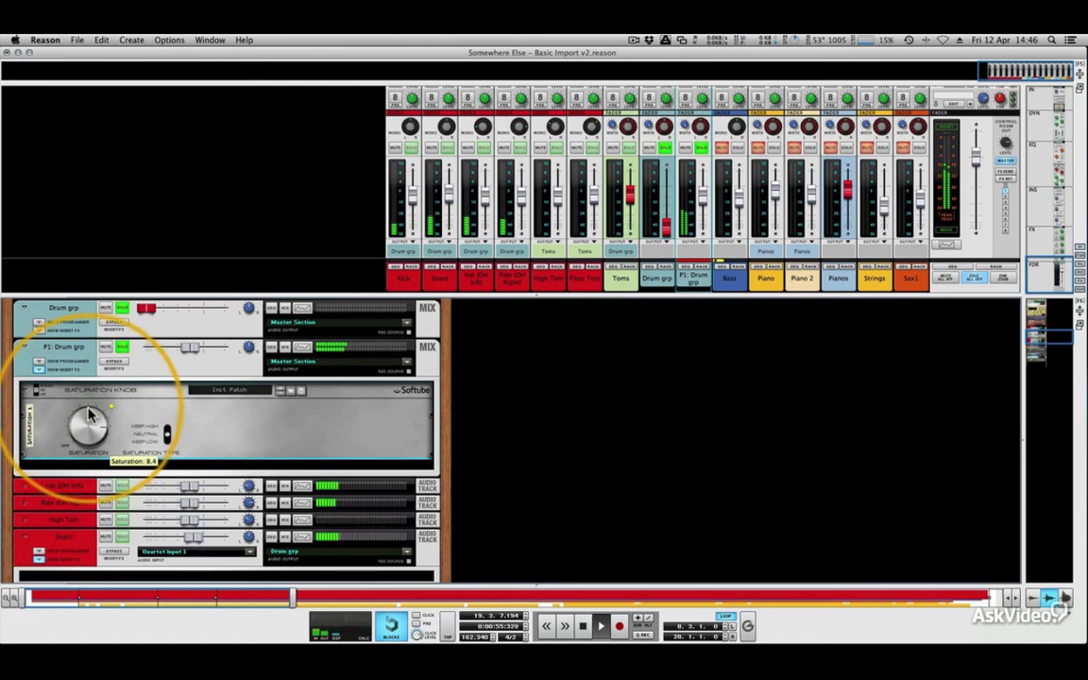
left_click_drag(667, 226, 701, 212)
left_click(701, 221)
Enable the high pass filter on P1: Drum grp and set its frequency to about 124 Hz.
scroll(699, 147, "up", 10)
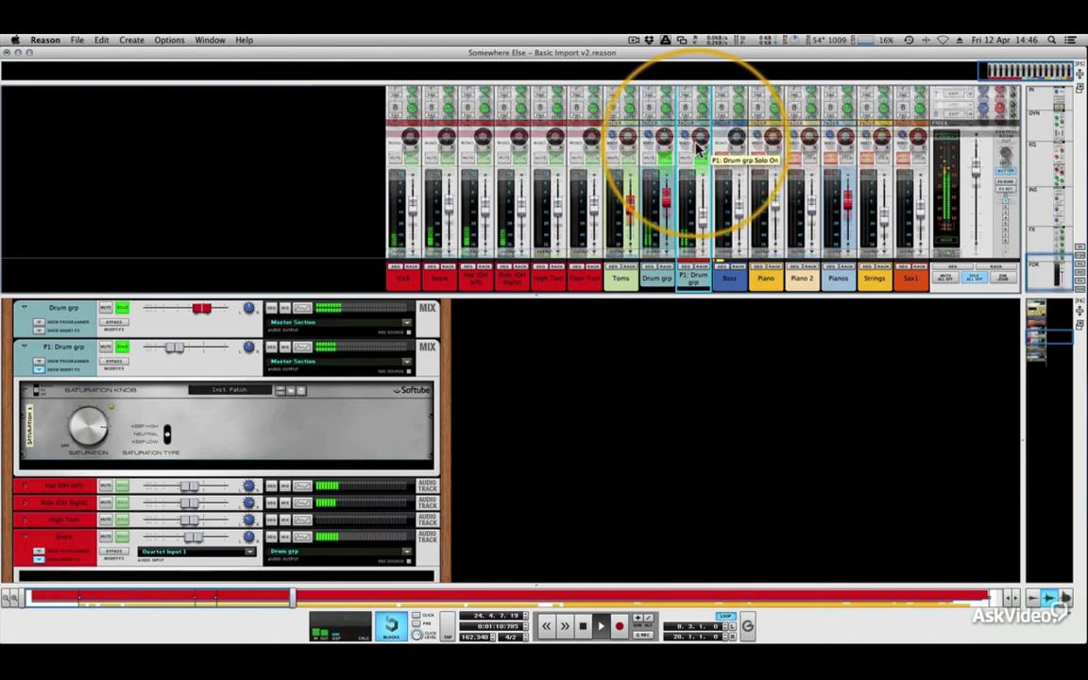
scroll(697, 148, "up", 5)
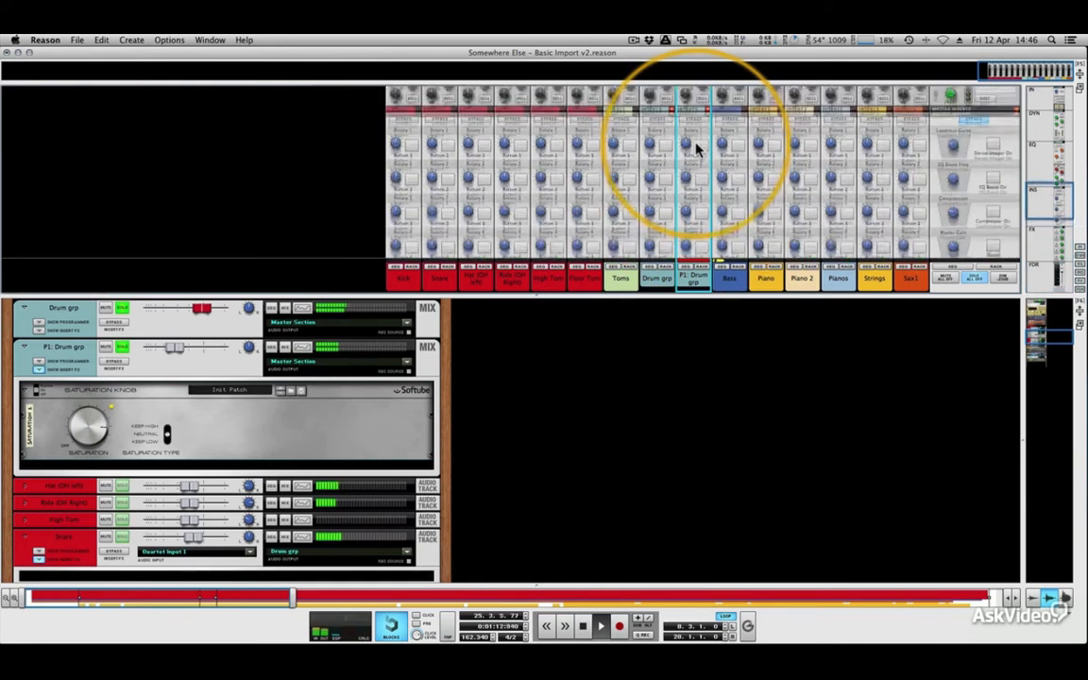
scroll(697, 148, "up", 6)
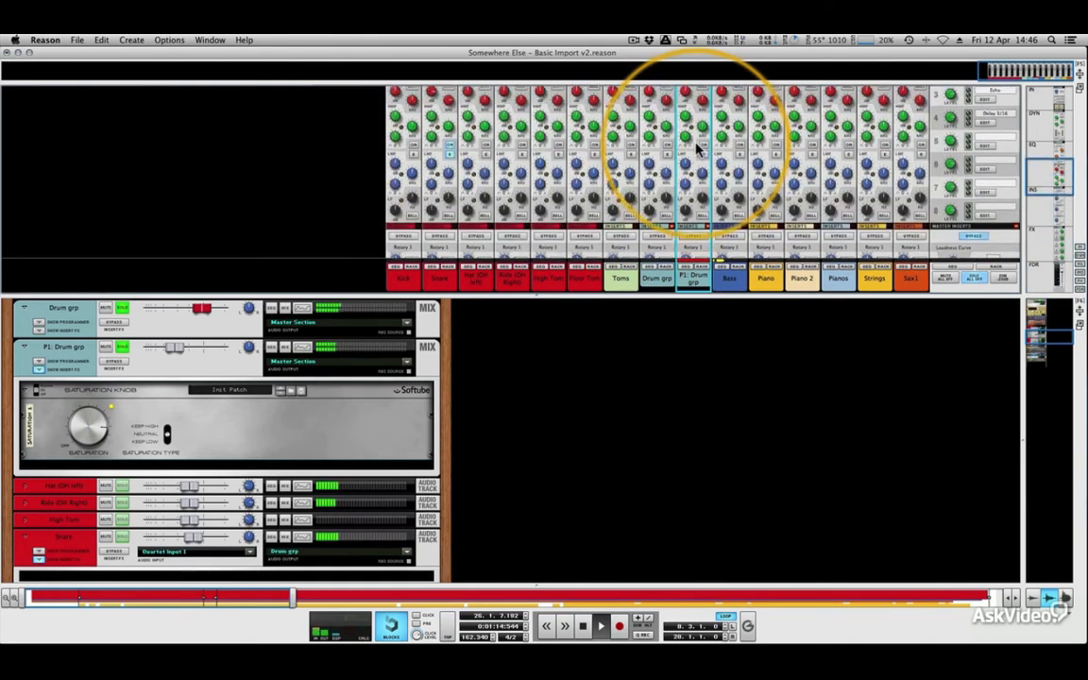
scroll(699, 149, "up", 5)
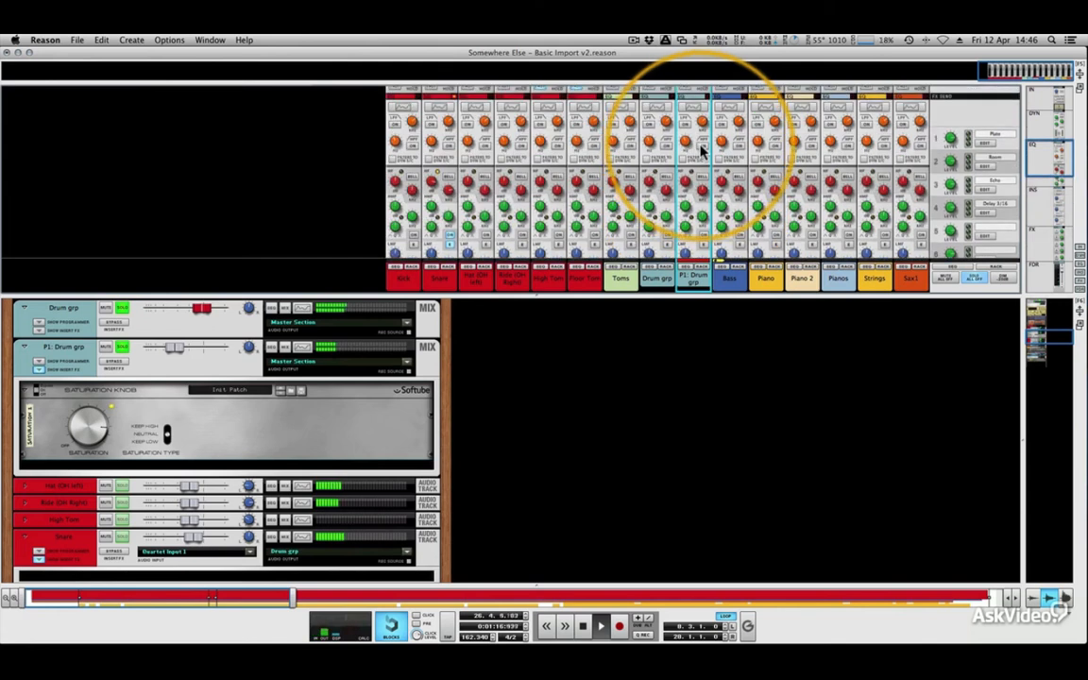
scroll(687, 141, "down", 4)
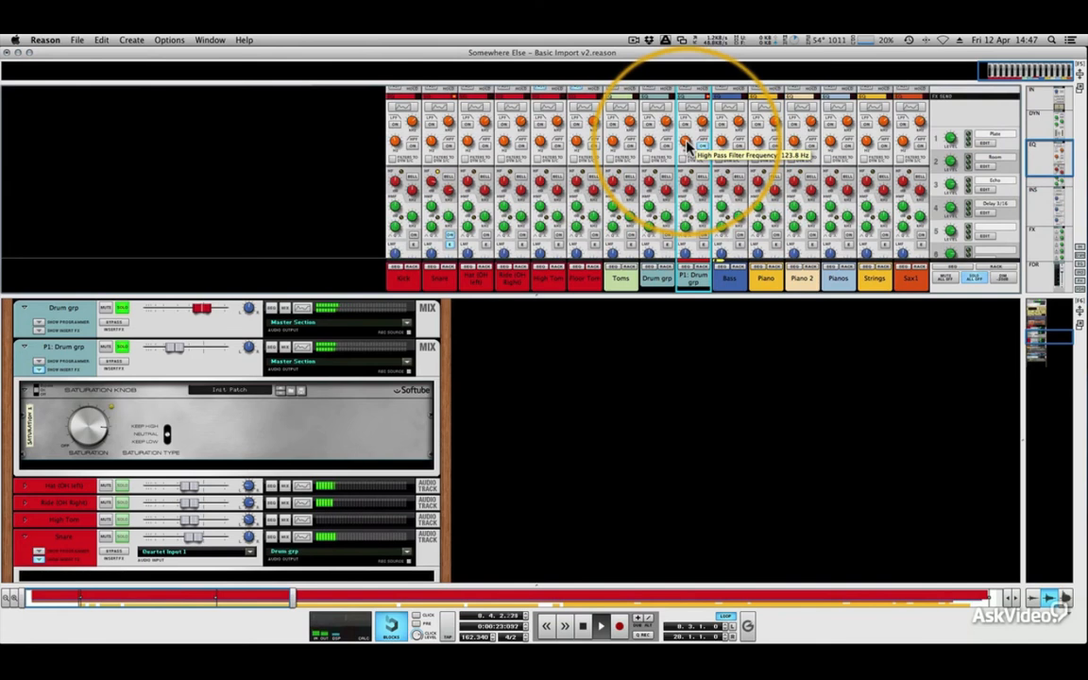
Set the P1: Drum grp fader to about -16.5 dB, comparing the drums with and without the parallel channel.
scroll(716, 191, "down", 5)
scroll(716, 192, "down", 5)
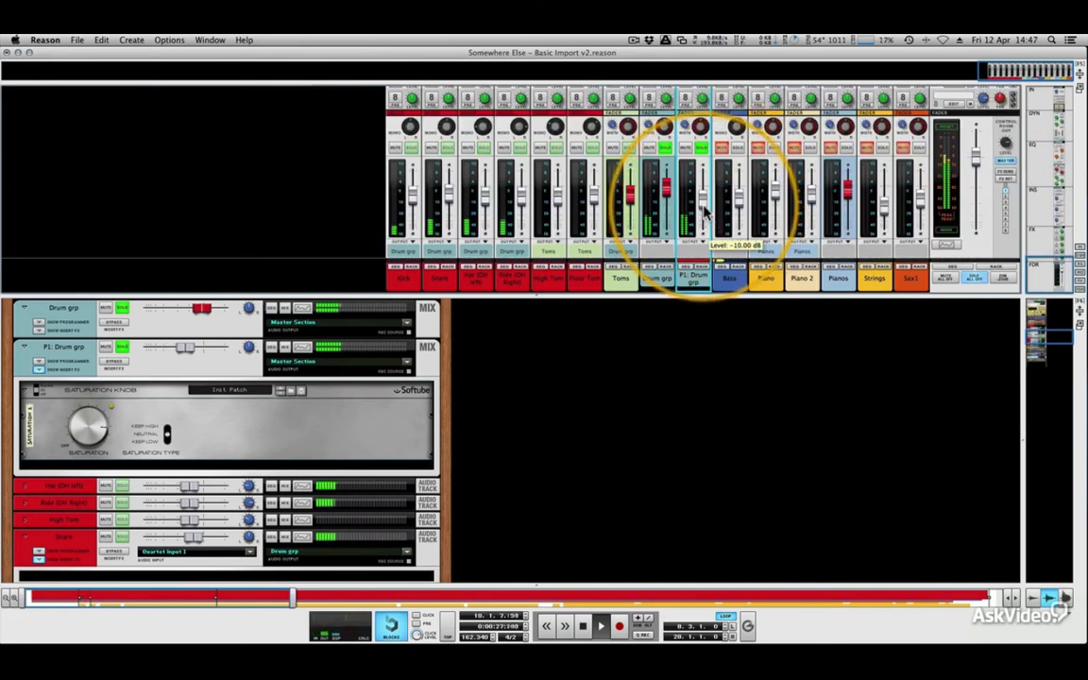
mouse_move(703, 213)
left_mouse_down()
mouse_move(704, 244)
mouse_move(702, 215)
mouse_move(667, 192)
mouse_move(704, 211)
left_mouse_up()
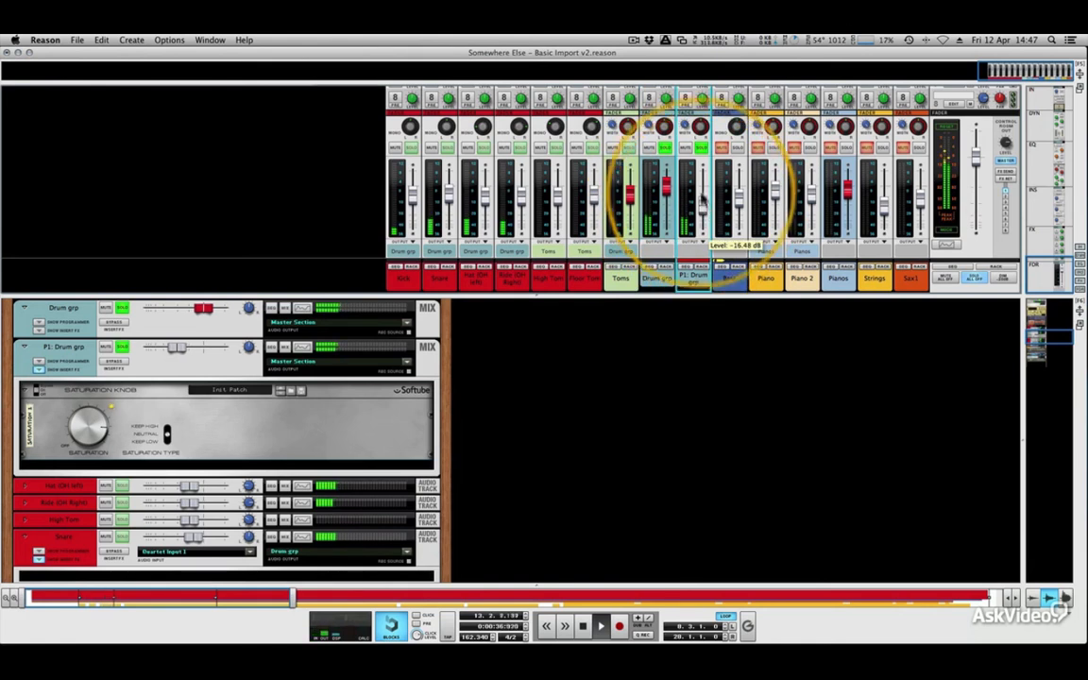
left_click(700, 152)
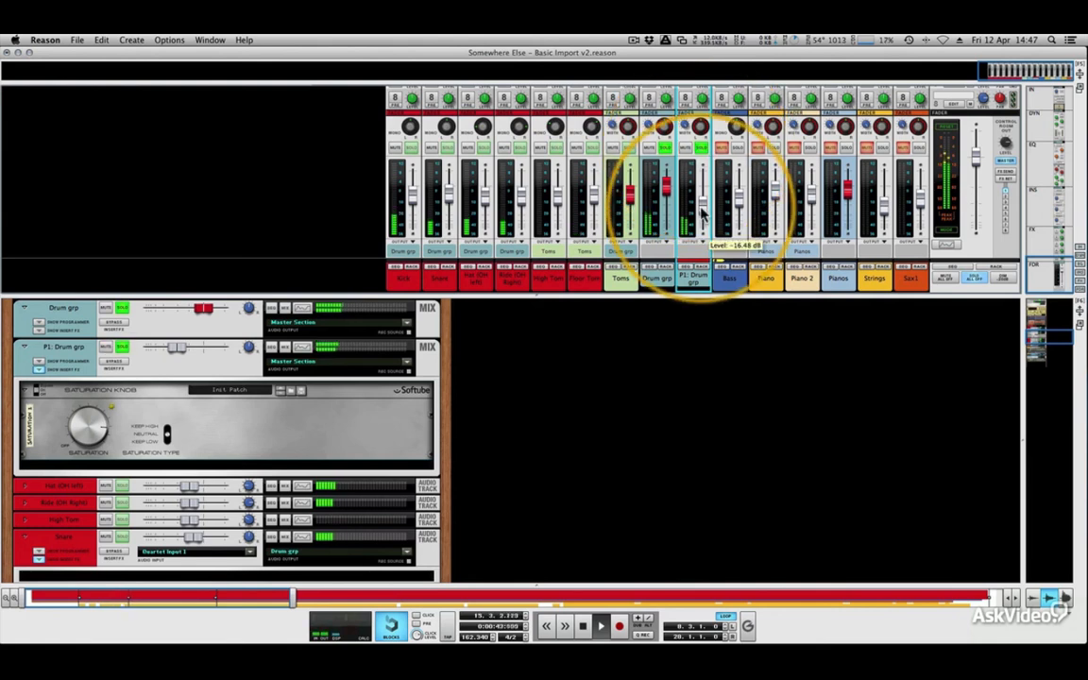
left_click_drag(701, 208, 701, 210)
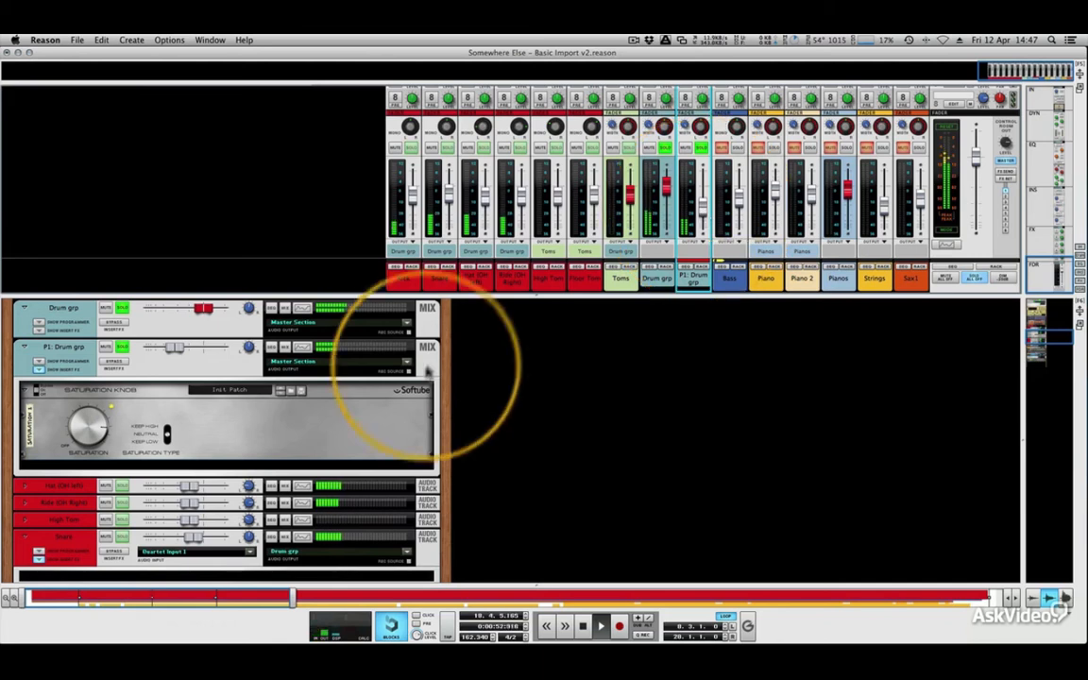
Add an MClass Compressor after the Saturation Knob in the P1: Drum grp insert effects.
right_click(383, 418)
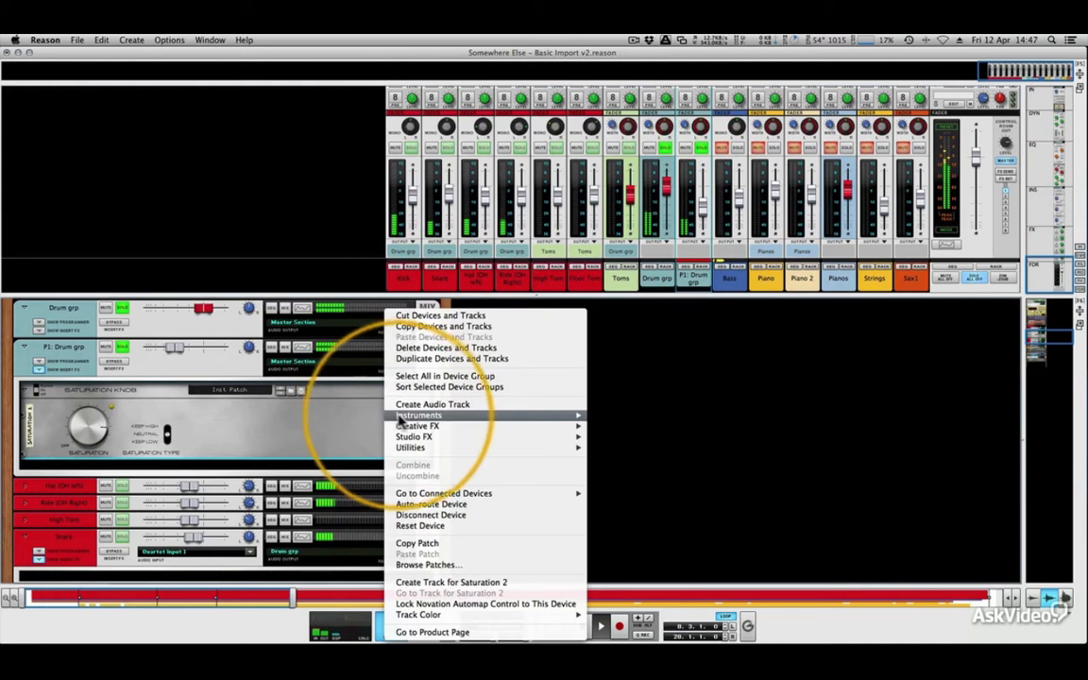
mouse_move(431, 438)
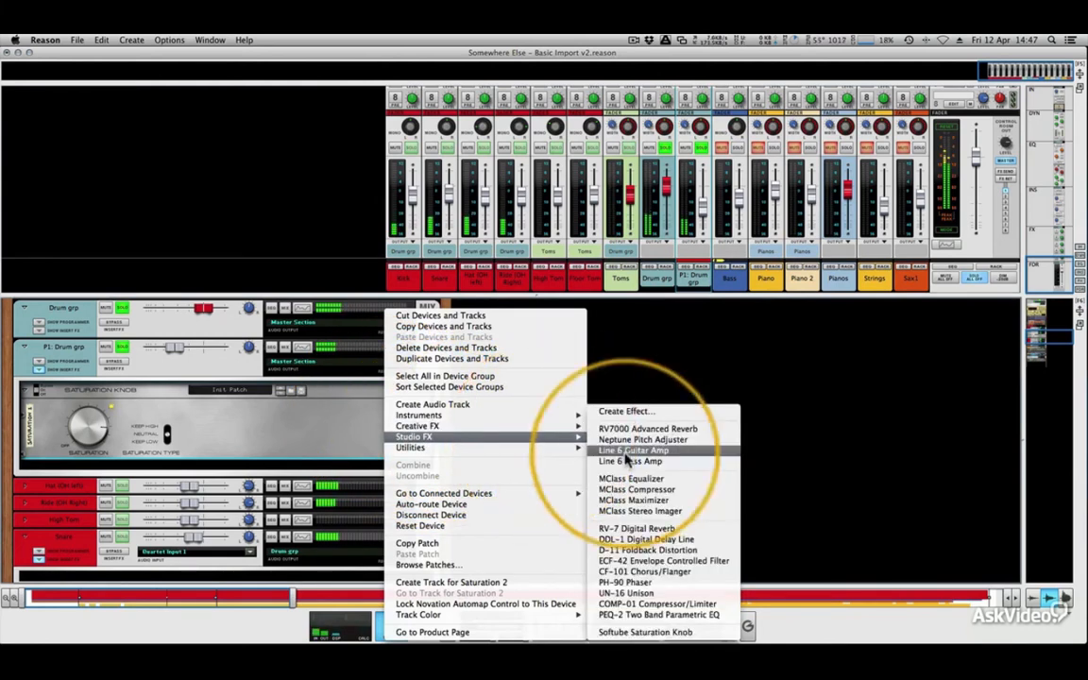
left_click(630, 489)
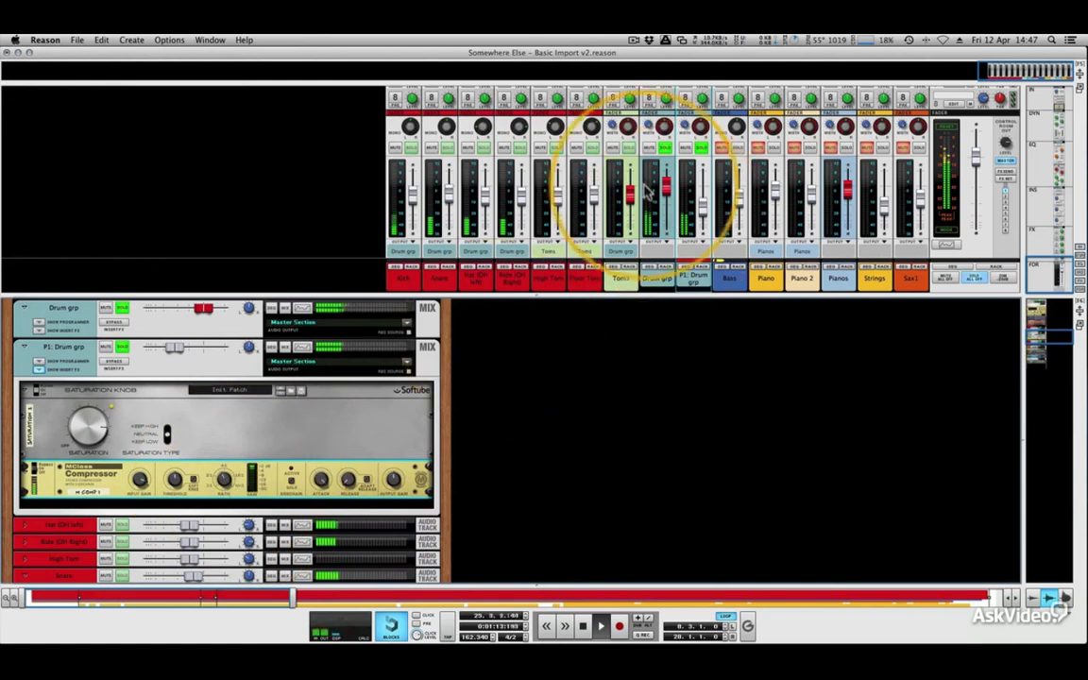
Turn off solo on Drum grp to hear only P1: Drum grp, and raise its fader to about -7.5 dB.
left_click(667, 148)
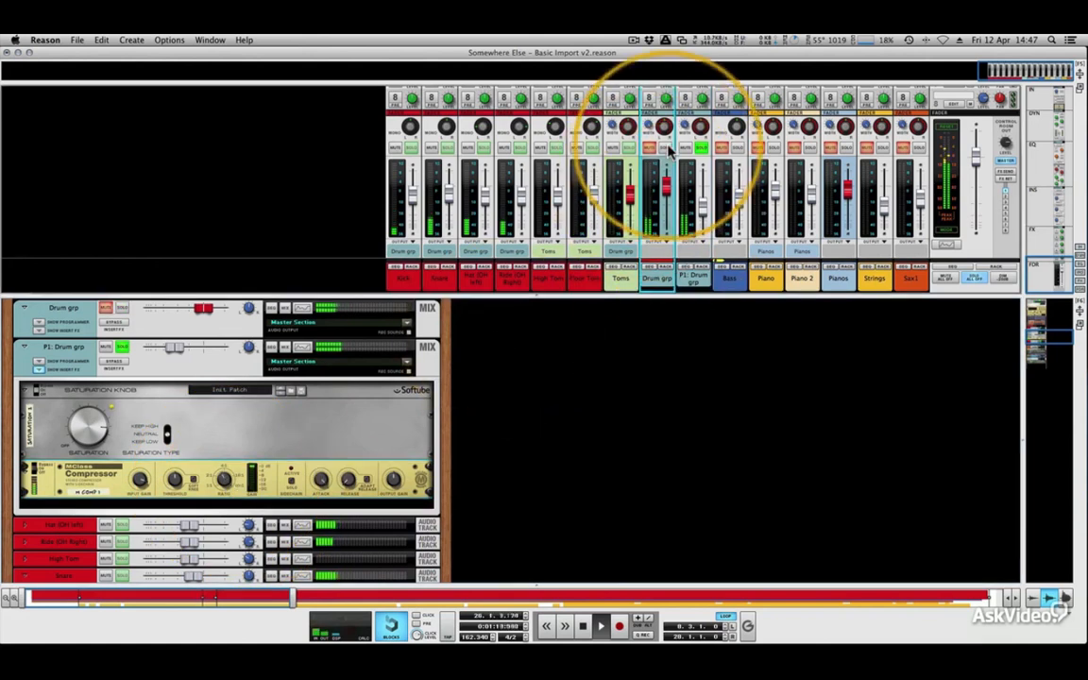
left_click(704, 202)
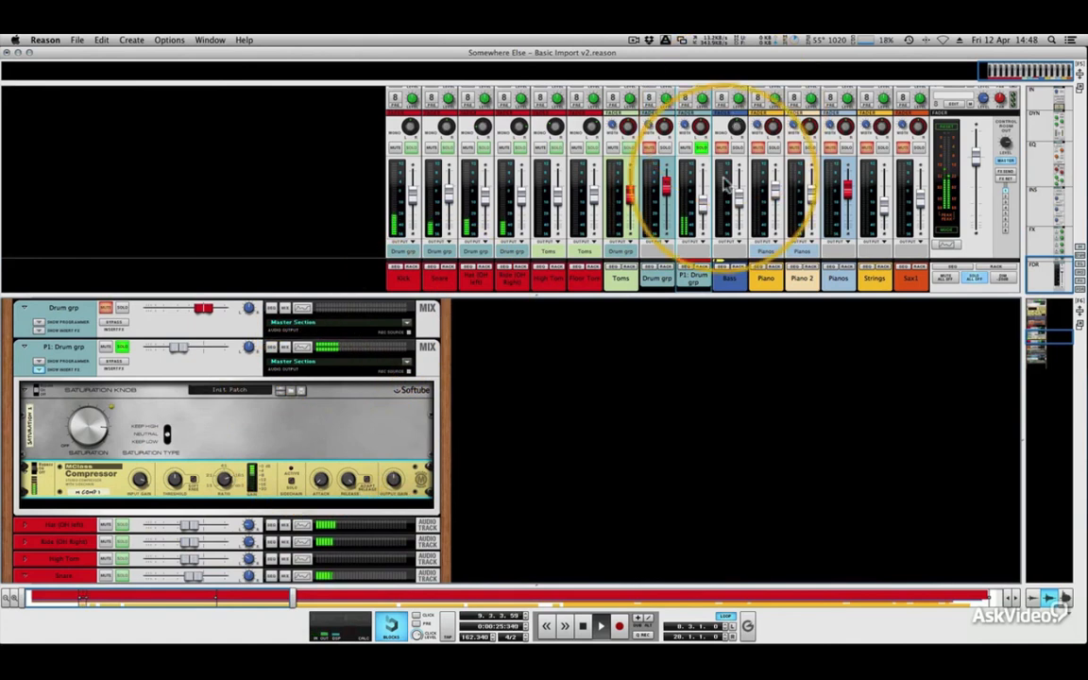
left_click(701, 199)
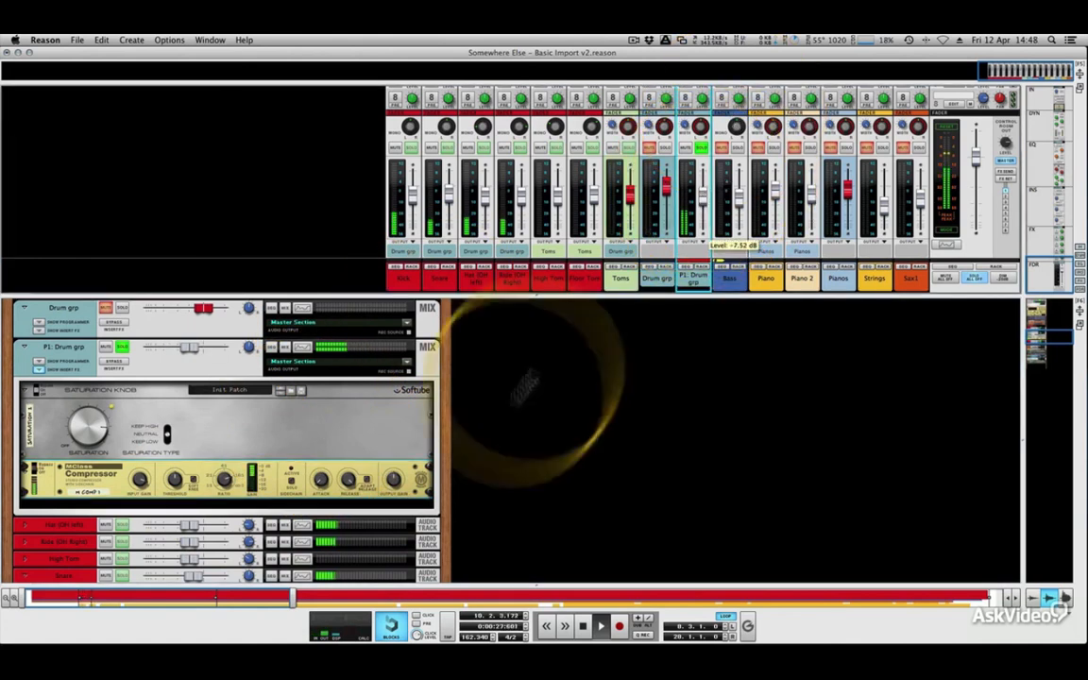
Lower the P1: Drum grp fader slightly and check the MClass Compressor's input gain and threshold while the channel plays soloed.
left_click_drag(322, 480, 323, 411)
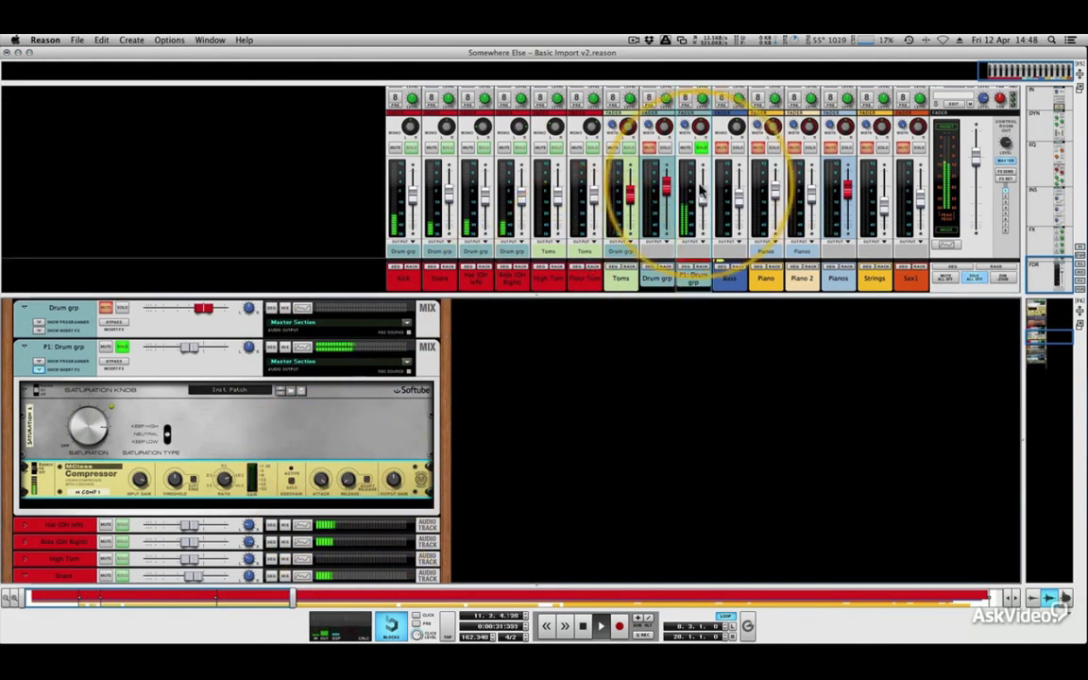
left_click_drag(702, 194, 706, 206)
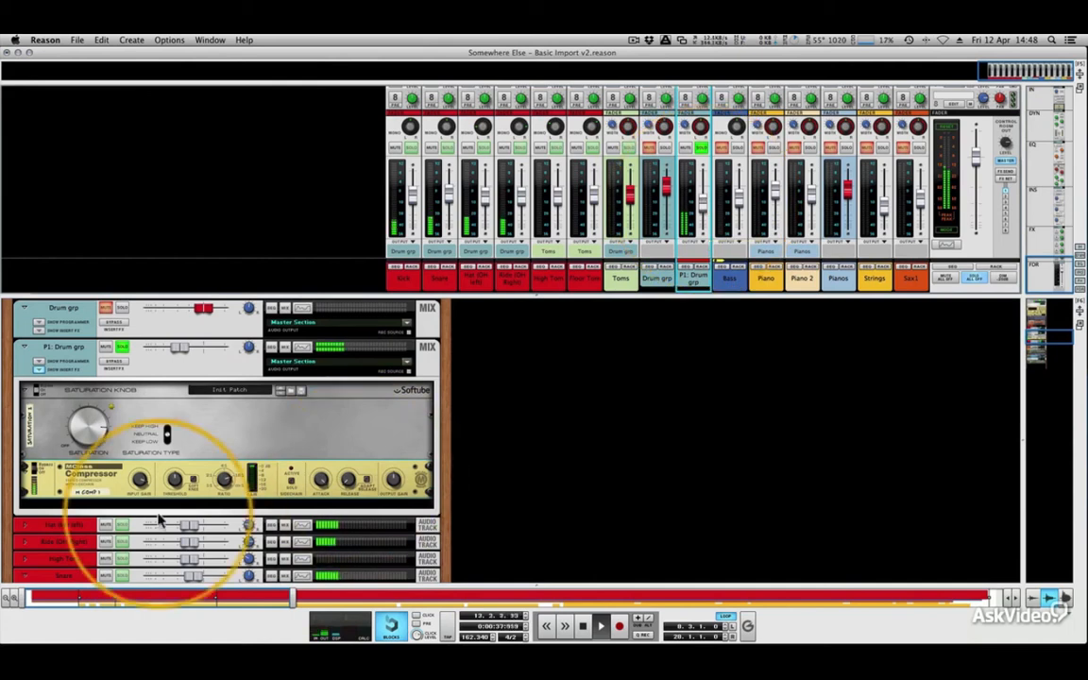
left_click(140, 483)
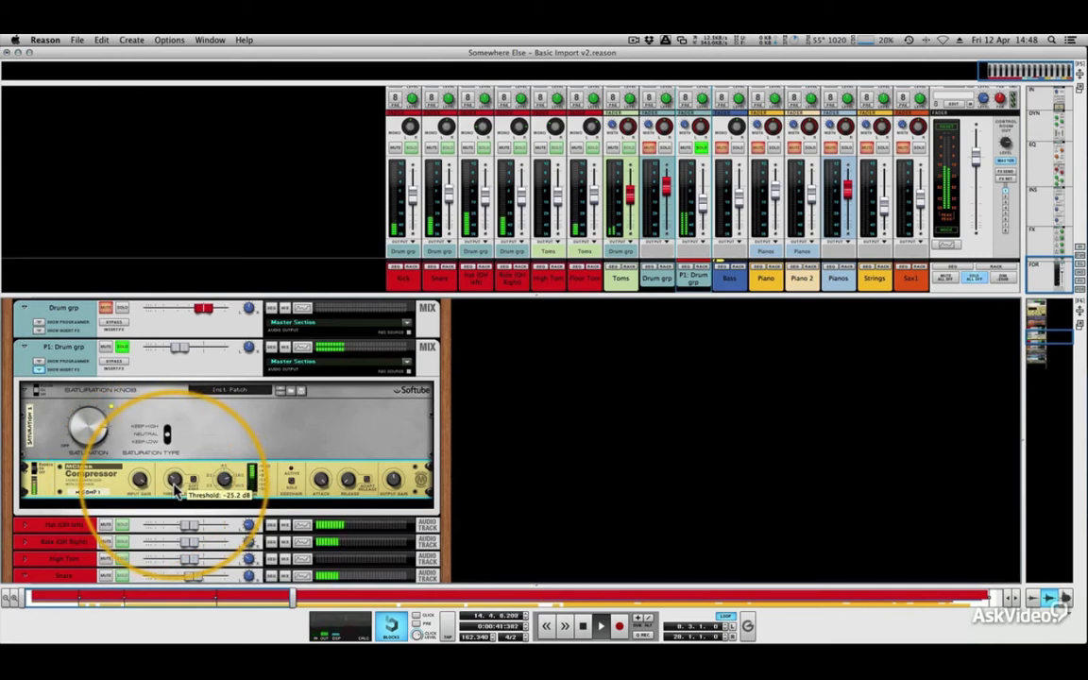
left_click(664, 234)
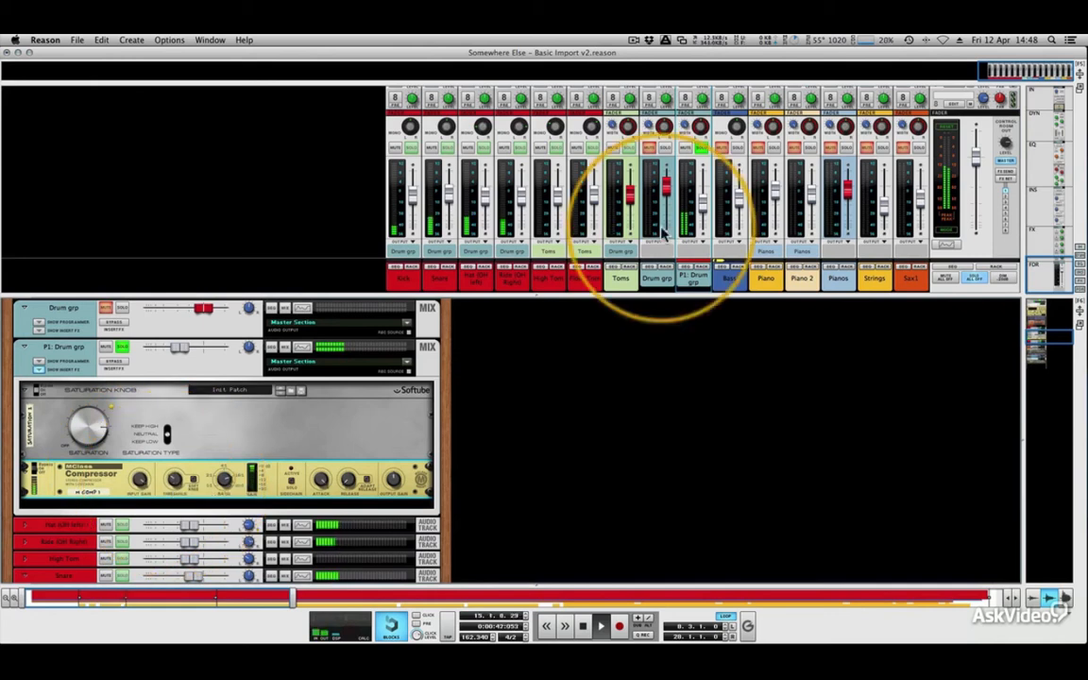
Turn off solo on P1: Drum grp and lower its fader to about -20.8 dB, comparing the full mix with the channel muted and unmuted.
left_click(702, 150)
left_click_drag(703, 202, 703, 207)
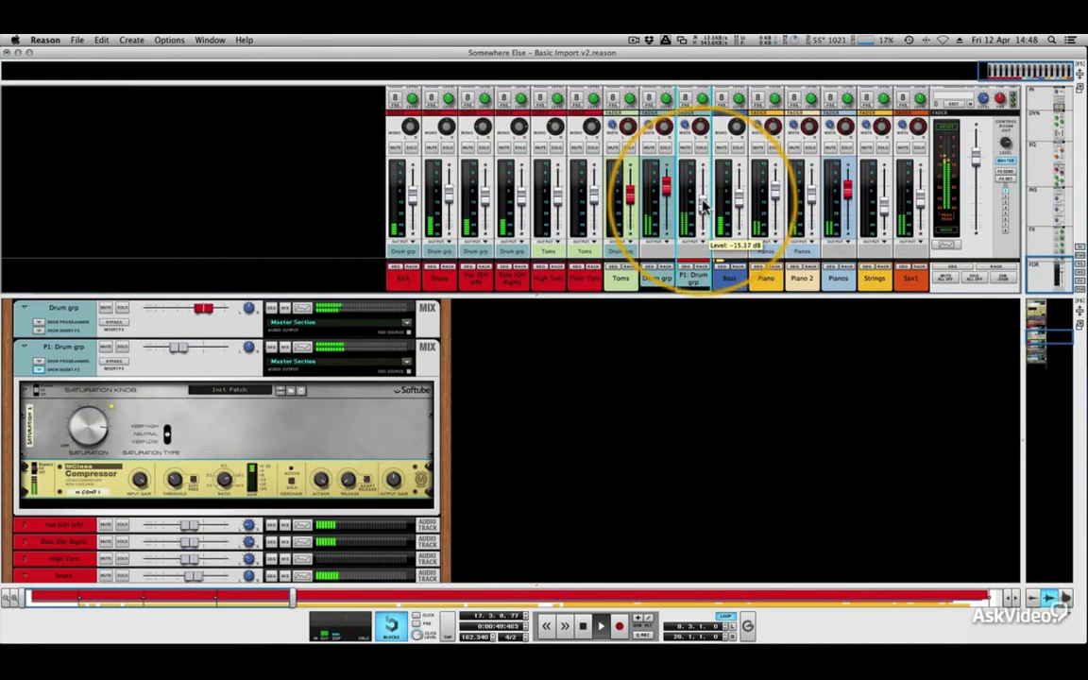
left_click(687, 149)
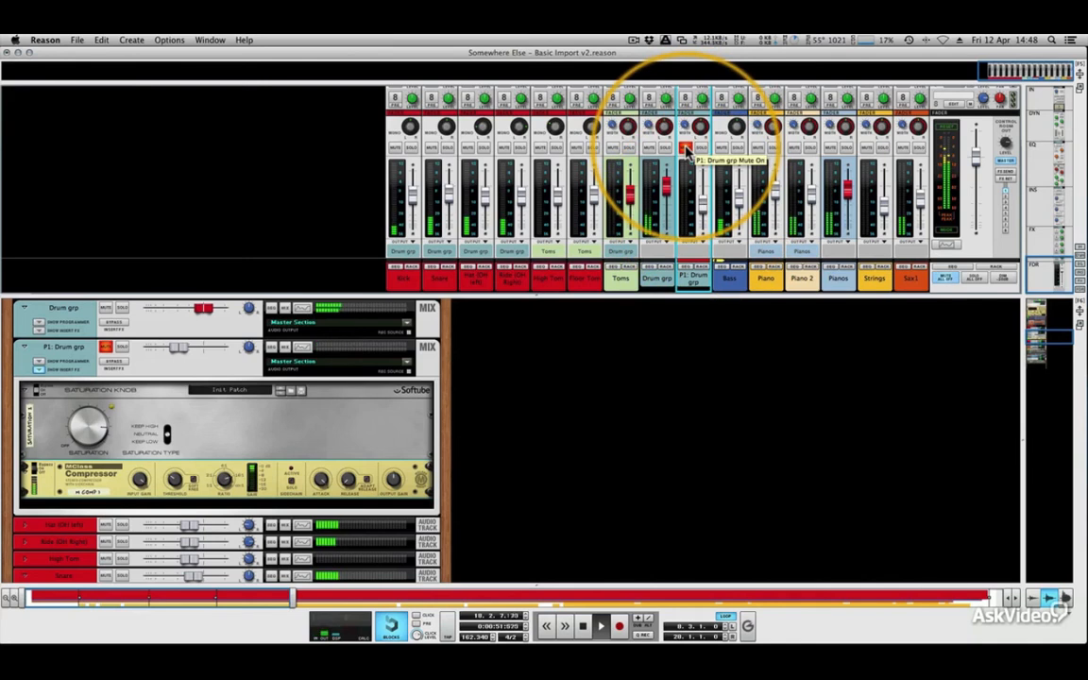
left_click(687, 149)
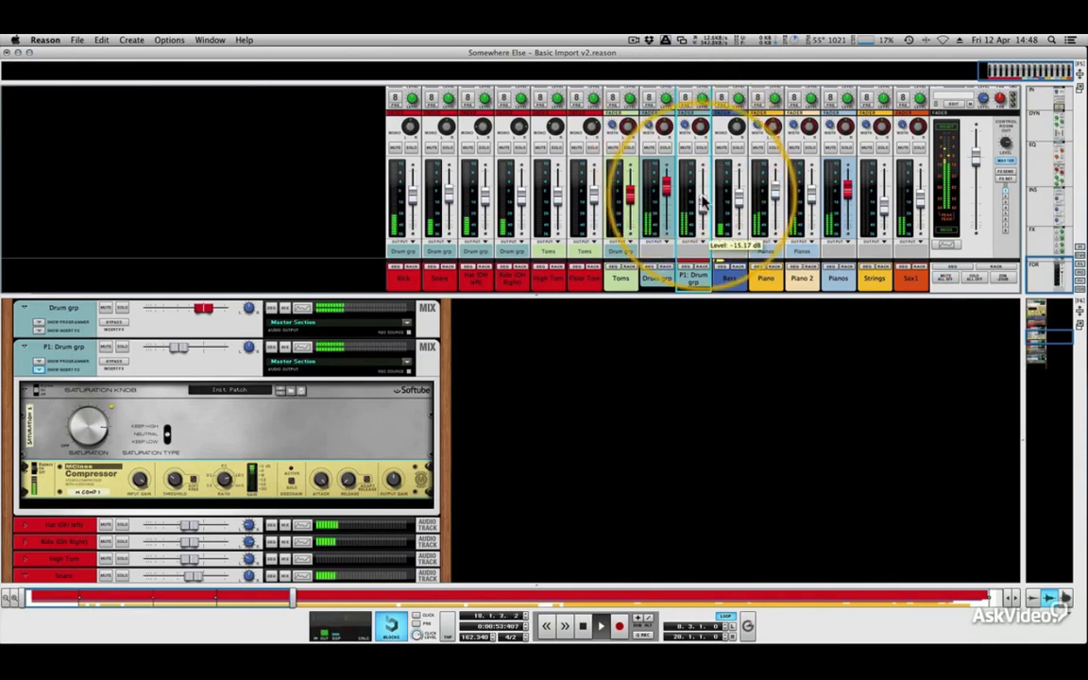
left_click_drag(703, 202, 704, 210)
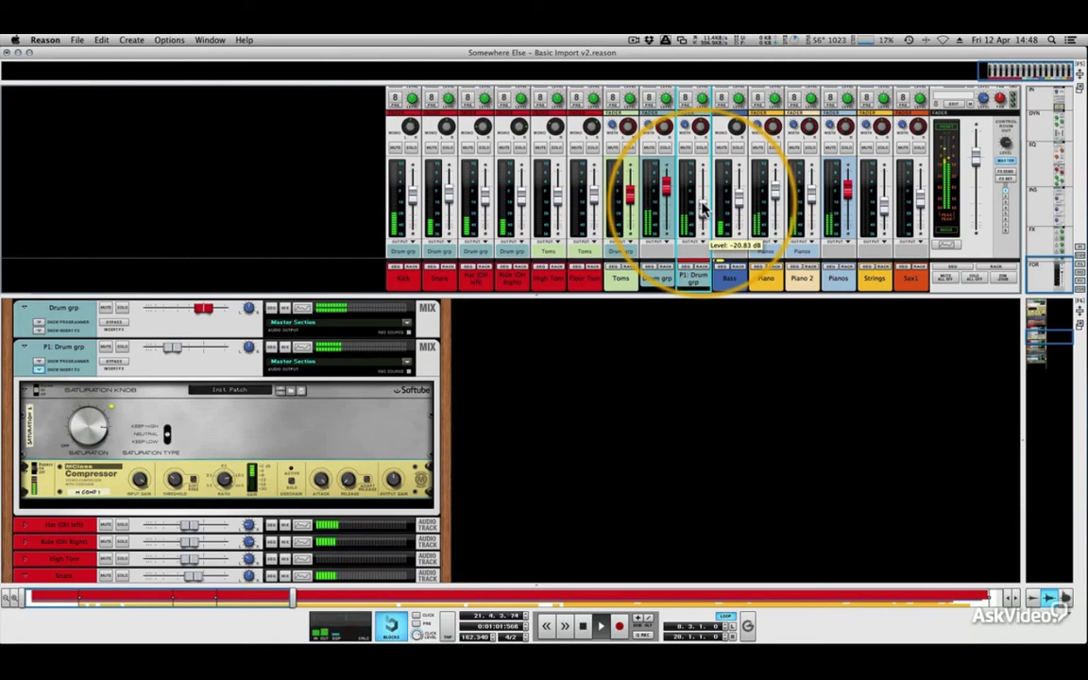
left_click_drag(703, 208, 703, 210)
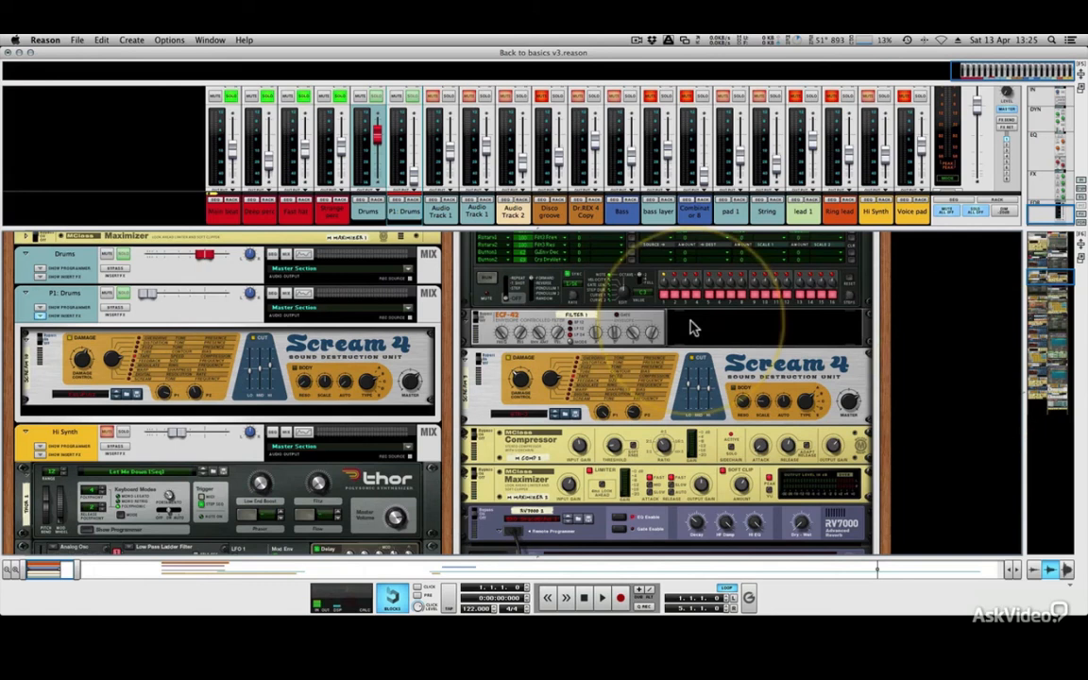
Play the soloed drums in Back to basics v3 and examine the Scream 4 insert on the P1: Drums parallel channel.
scroll(420, 189, "up", 3)
scroll(421, 189, "down", 3)
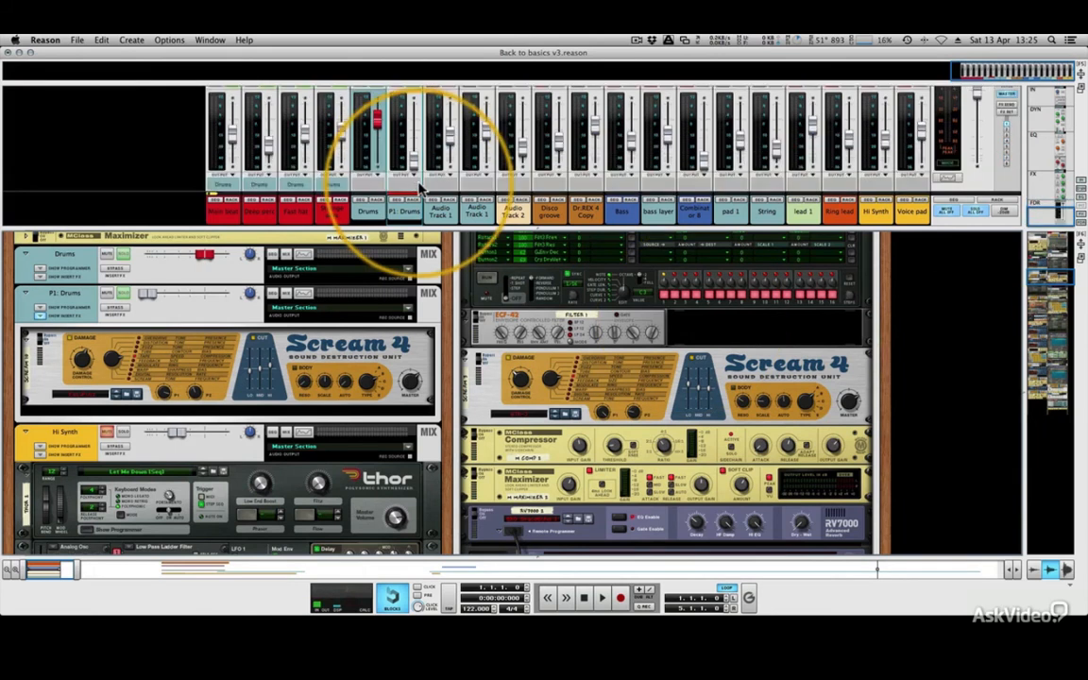
key("F5")
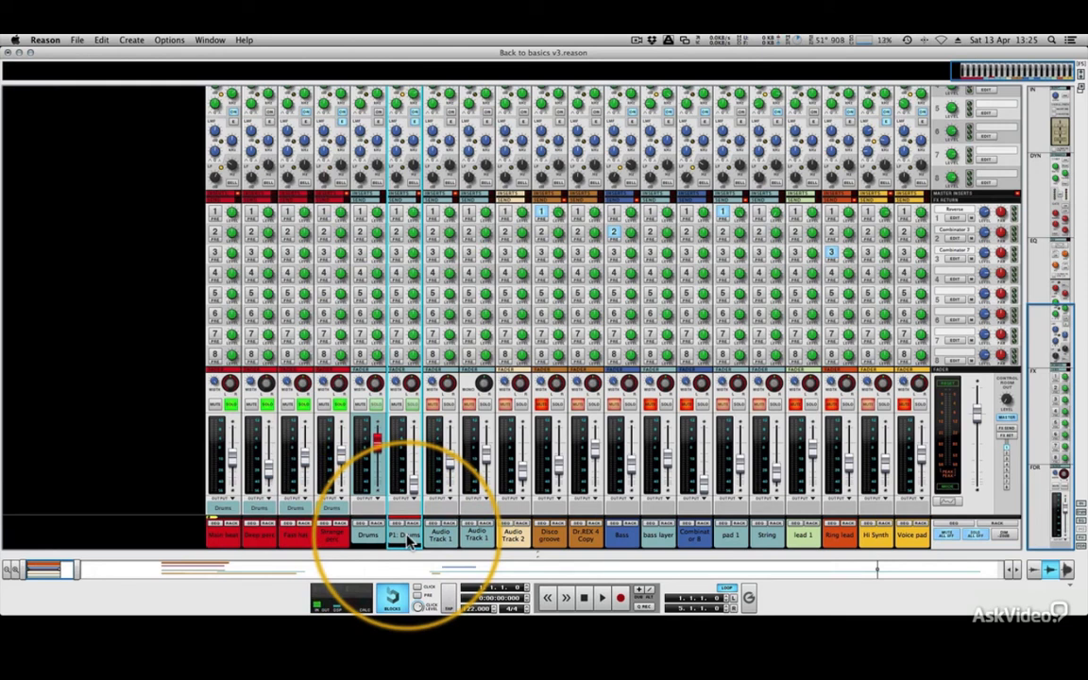
key("space")
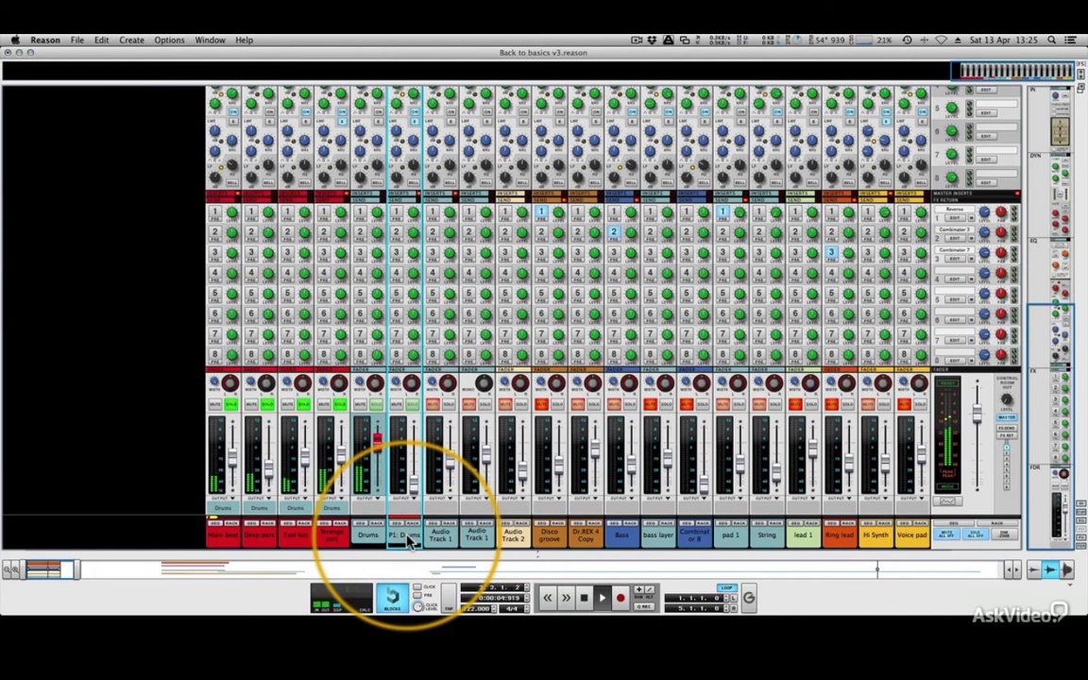
key("F6")
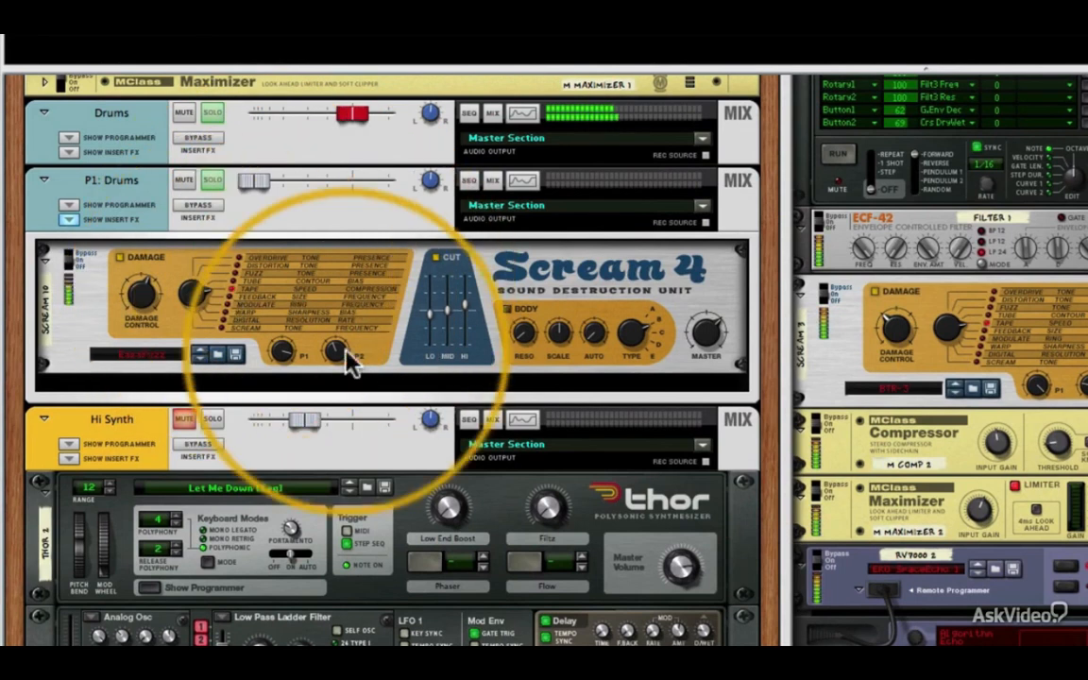
left_click_drag(349, 363, 273, 365)
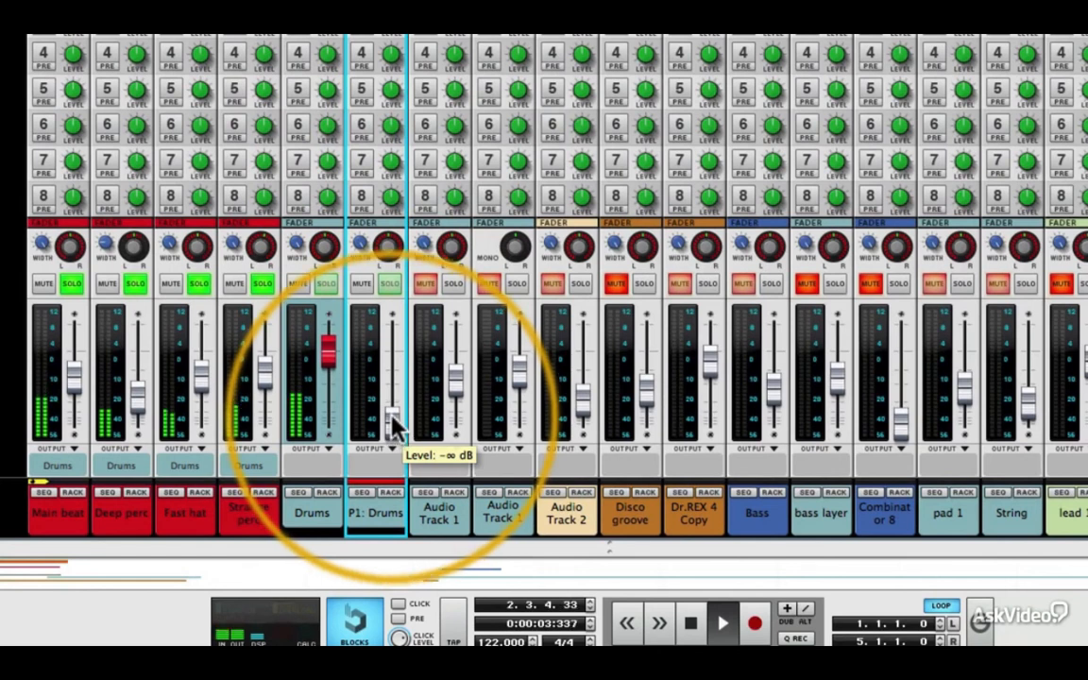
Raise the P1: Drums fader to about -12.8 dB and solo it together with the Drums channel.
left_click_drag(395, 430, 391, 386)
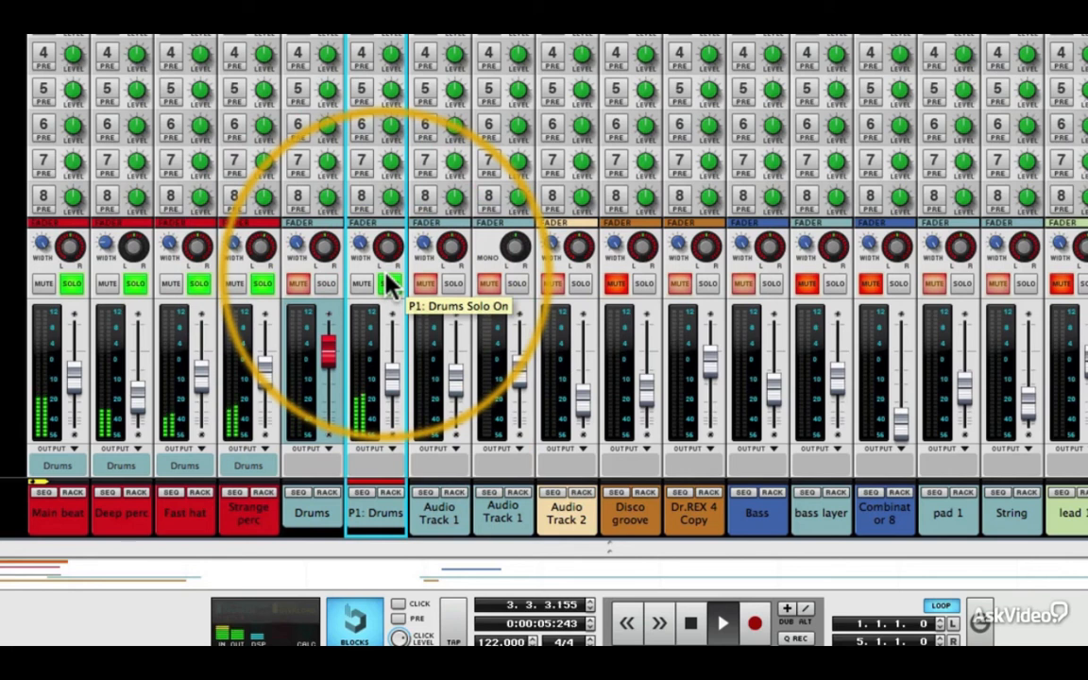
scroll(388, 282, "up", 5)
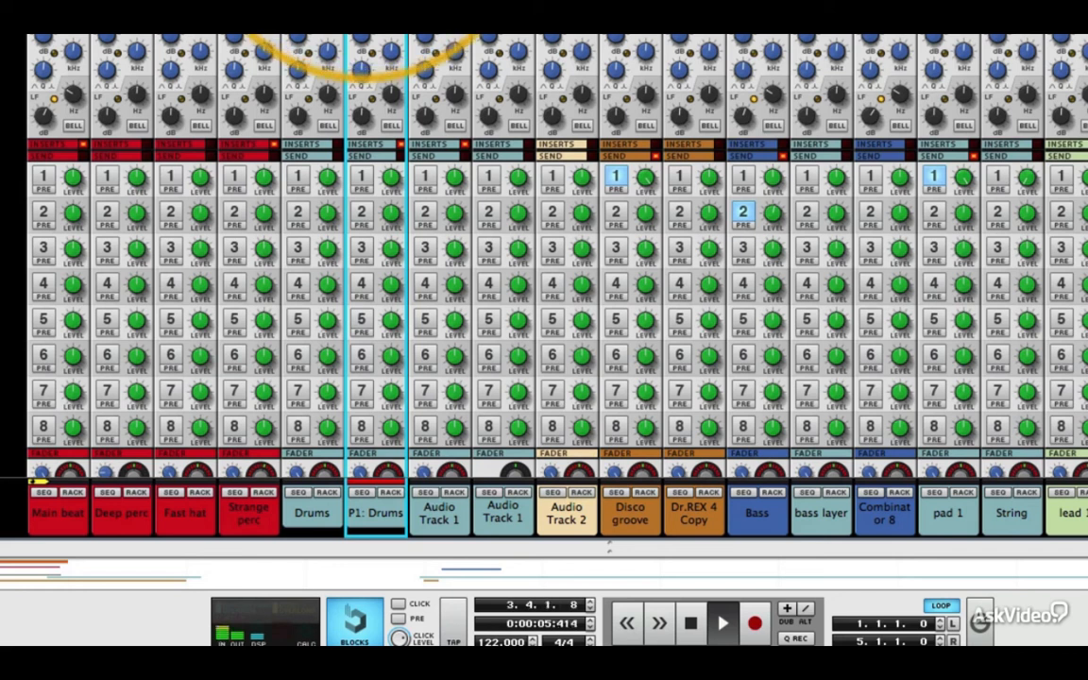
scroll(557, 255, "down", 1)
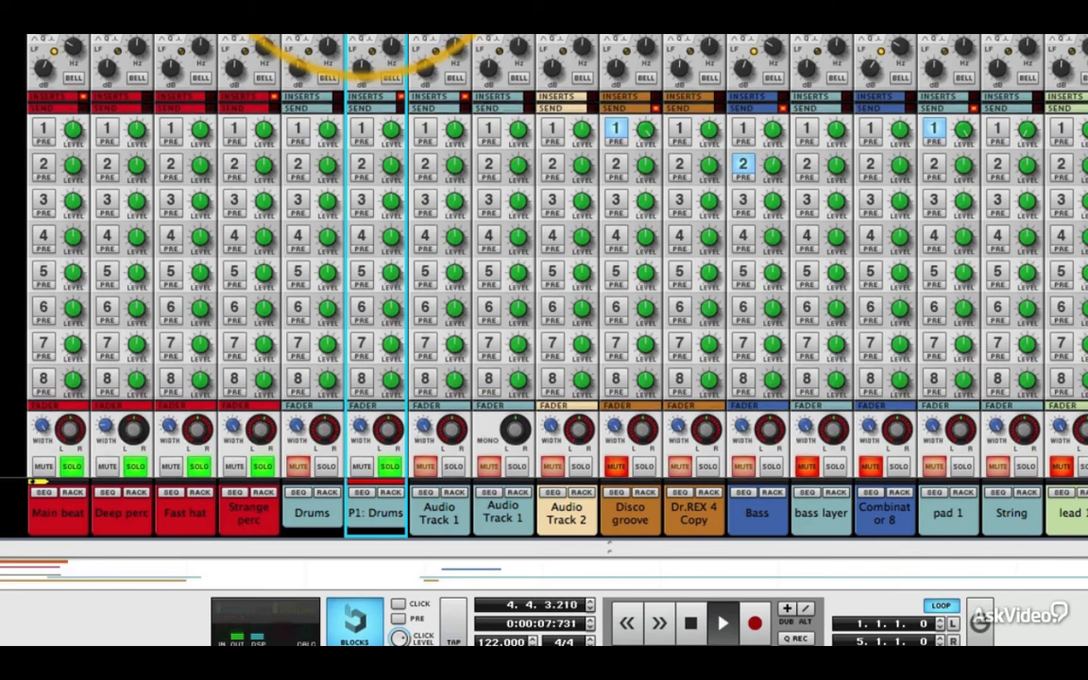
scroll(359, 283, "down", 4)
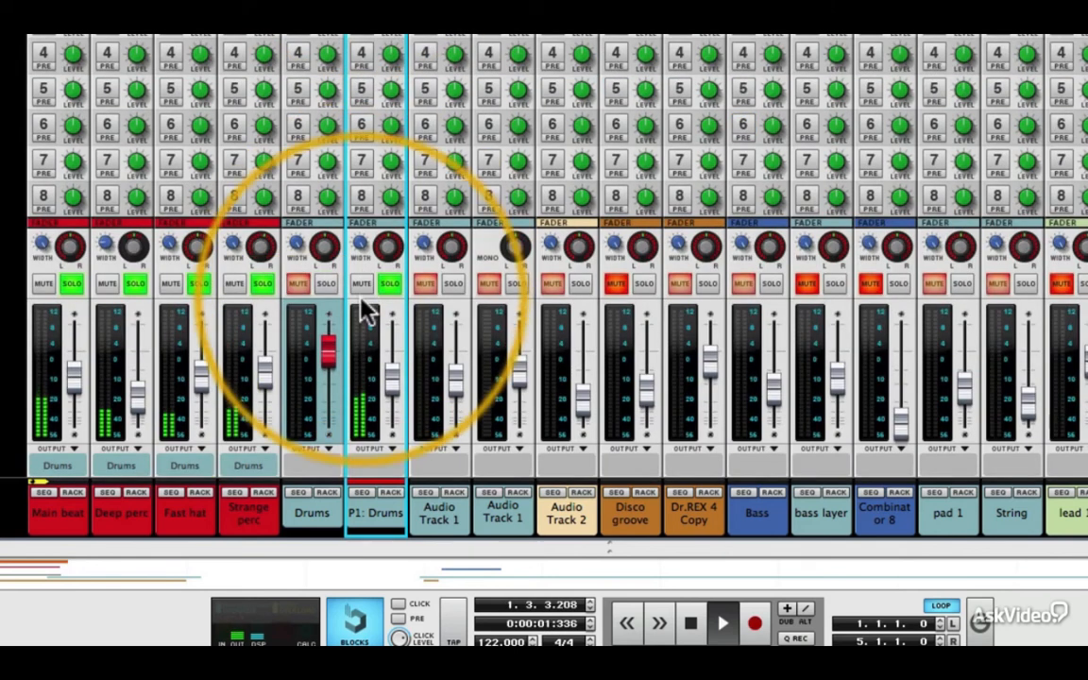
left_click(333, 284)
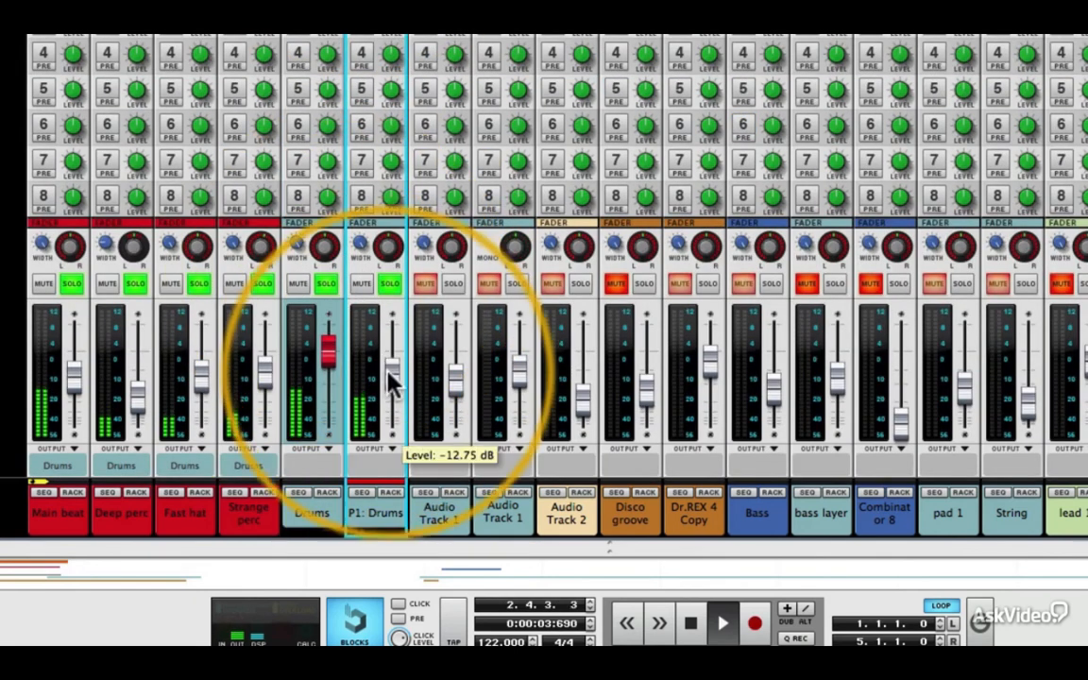
Set the P1: Drums fader to about -8 dB, comparing the drums with the parallel channel fully down, and stop playback.
mouse_move(393, 380)
left_mouse_down()
mouse_move(389, 363)
mouse_move(390, 376)
left_mouse_up()
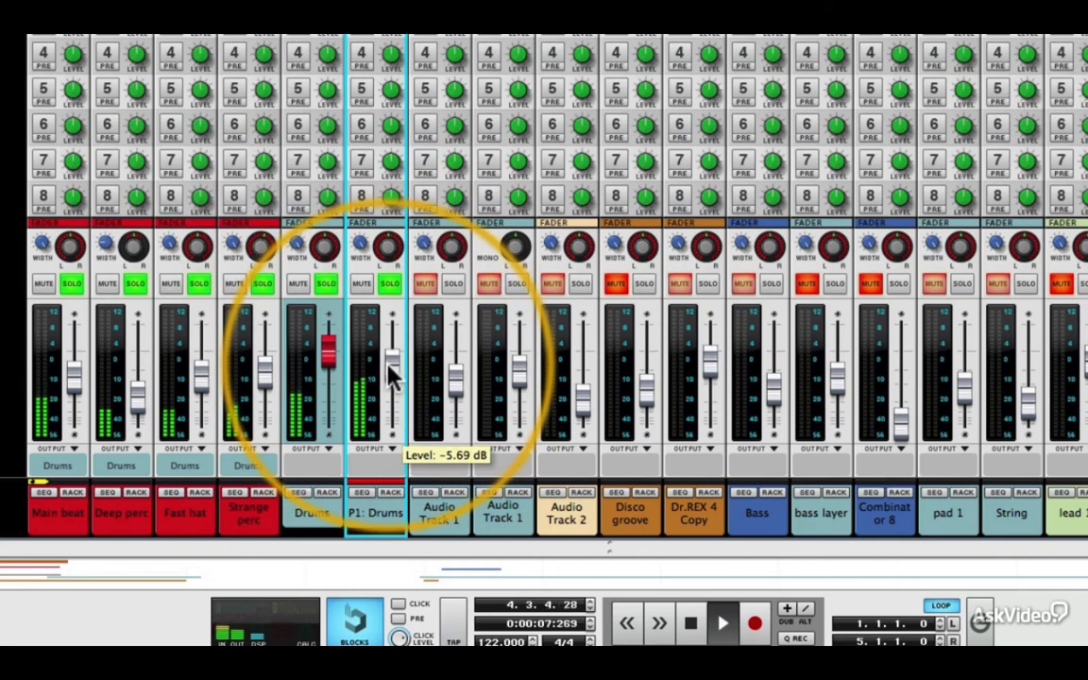
left_click_drag(393, 375, 393, 377)
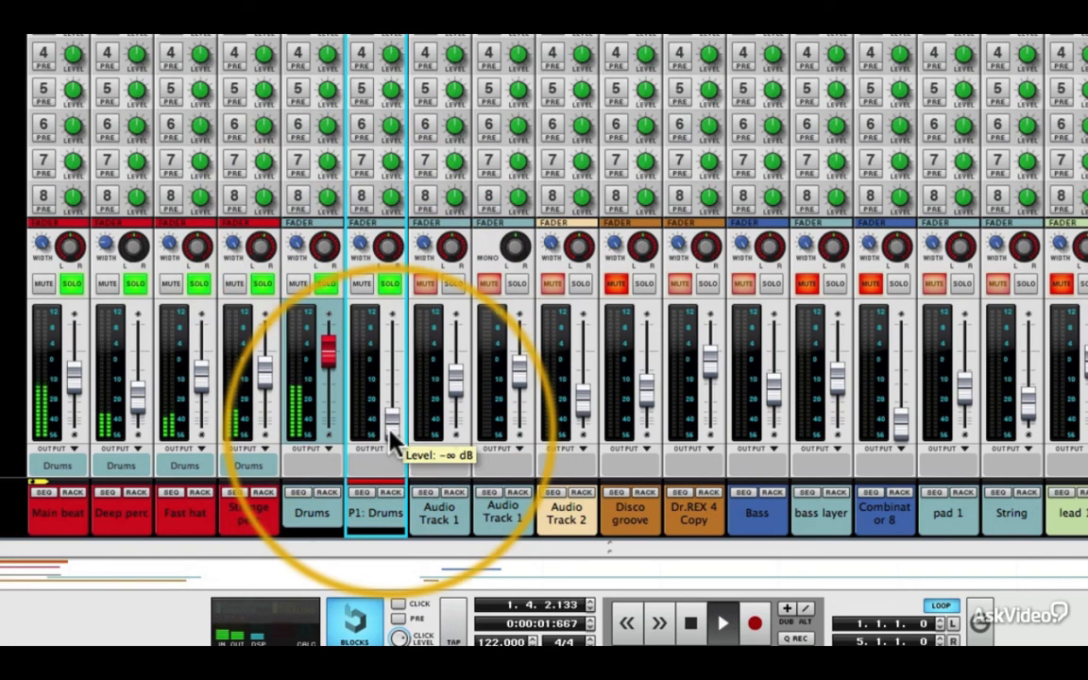
left_click_drag(391, 426, 387, 375)
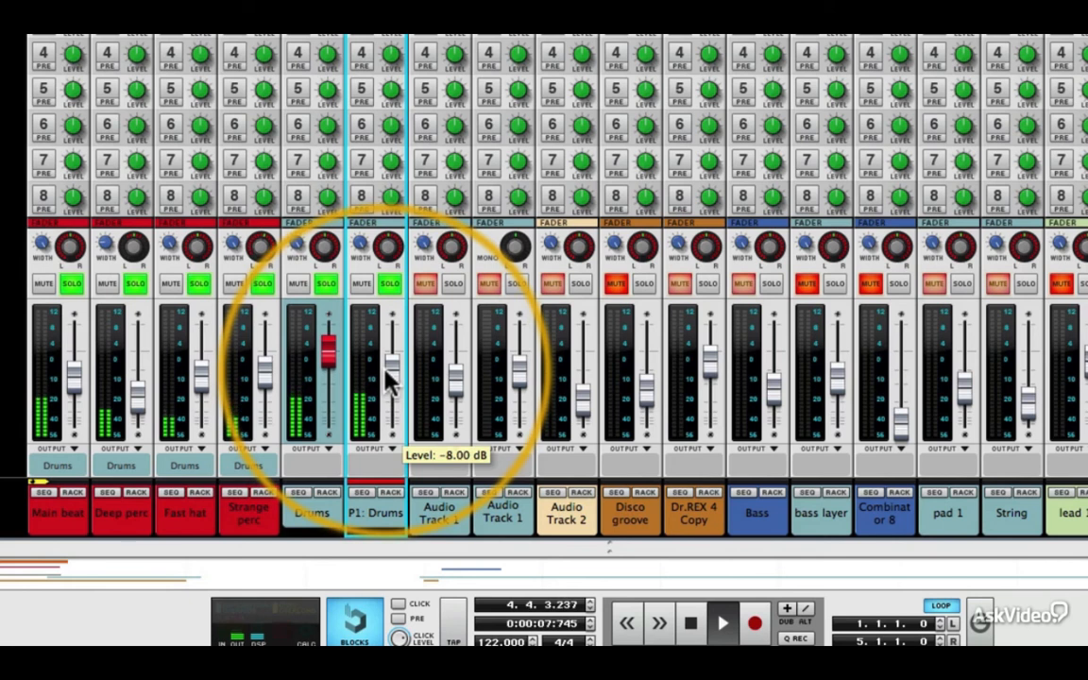
key("space")
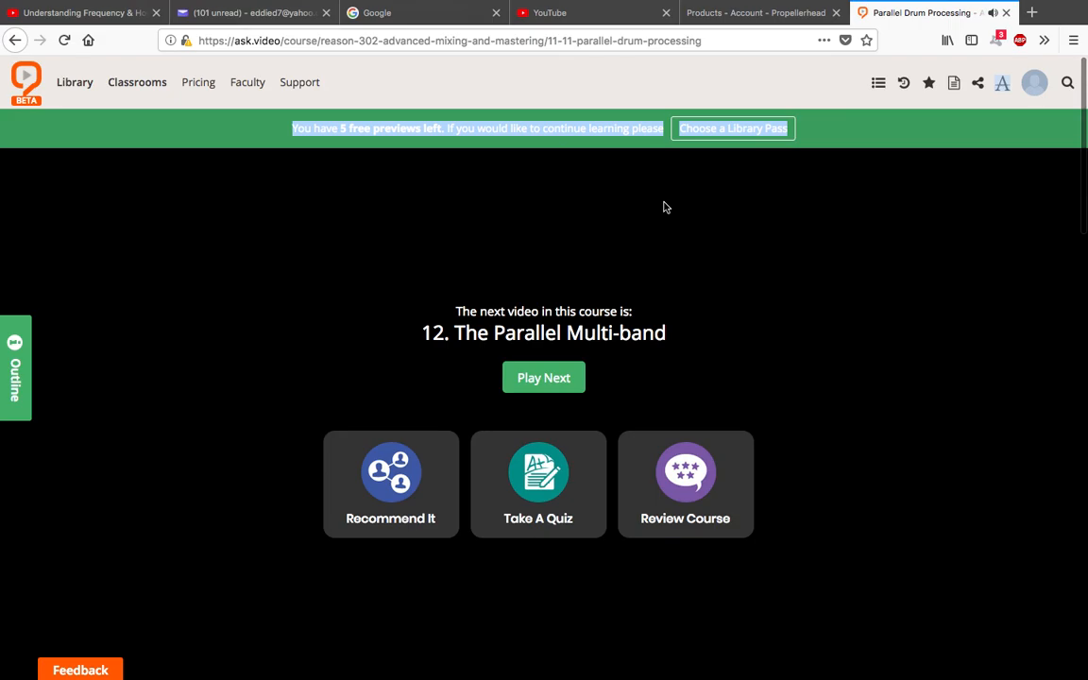
In Firefox, play the next course video, The Parallel Multi-band, in full screen.
left_click(568, 385)
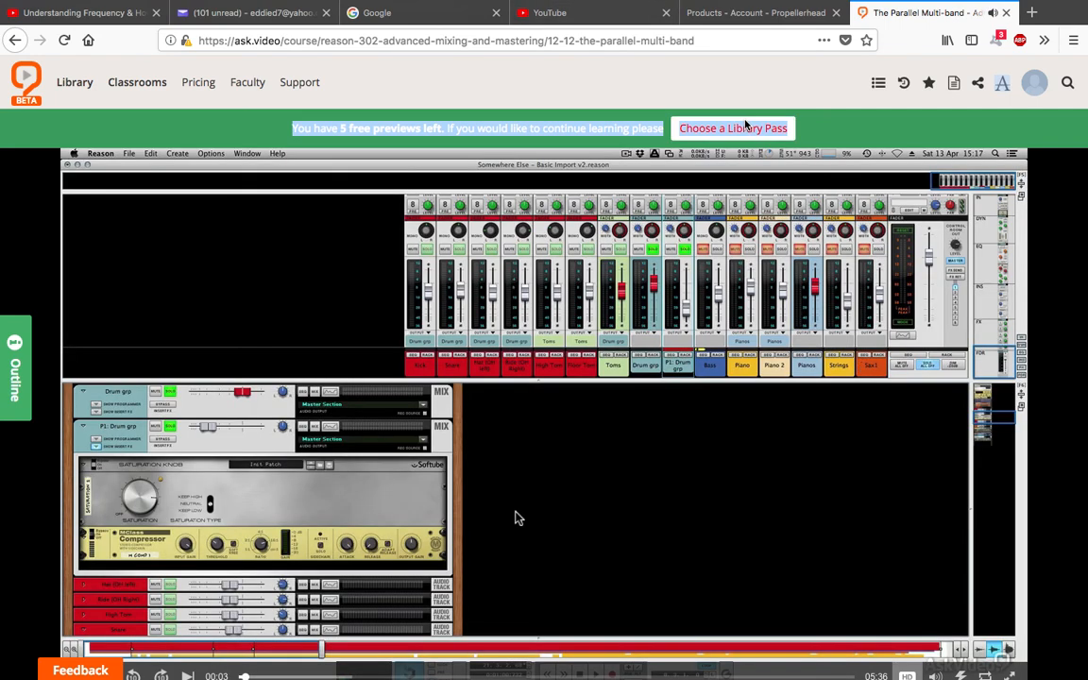
mouse_move(605, 5)
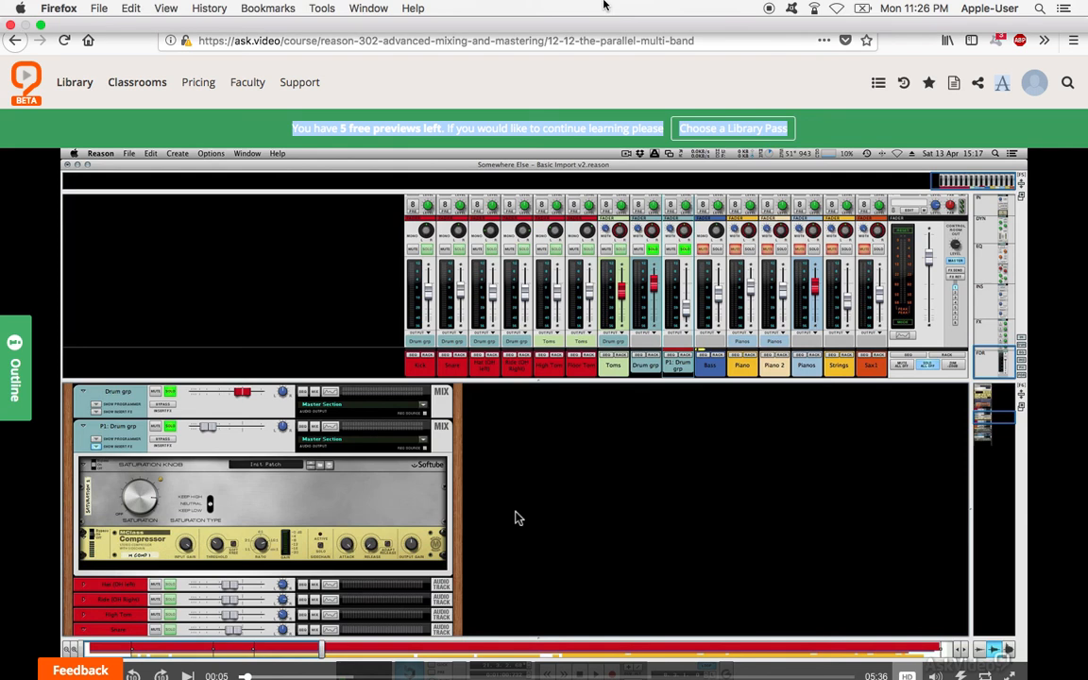
mouse_move(1030, 676)
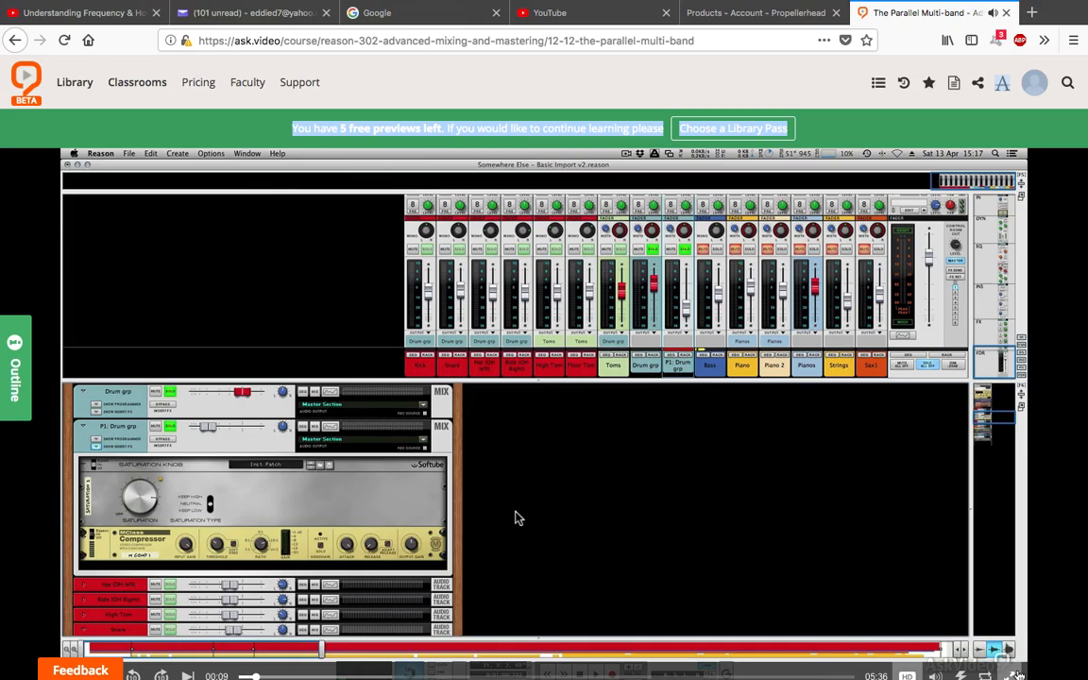
left_click(1016, 676)
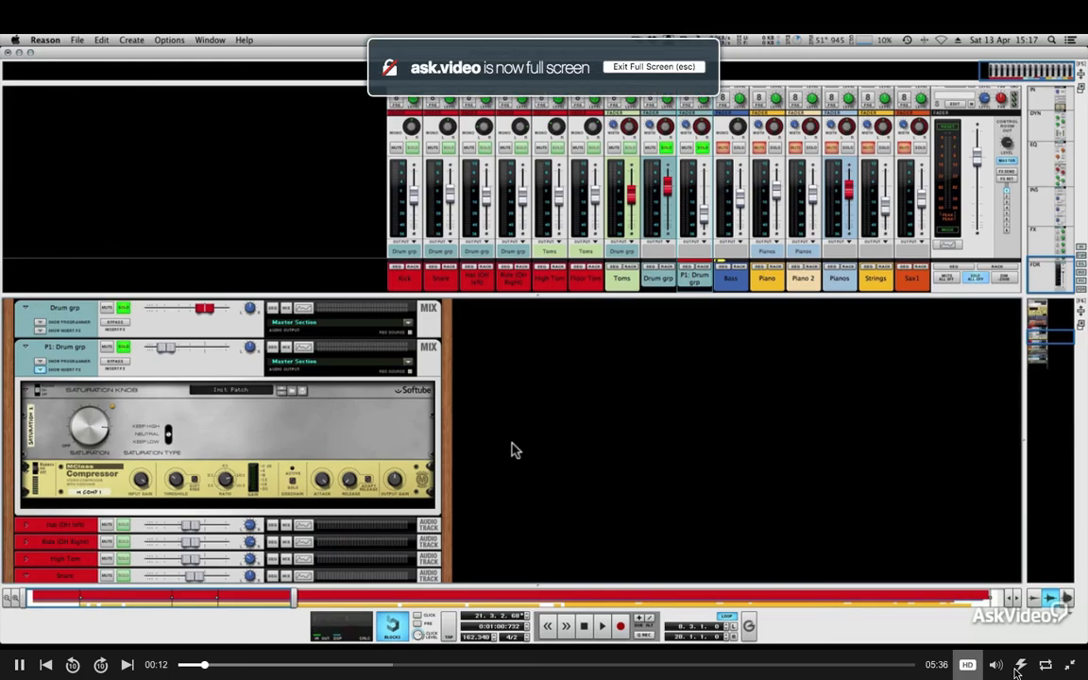
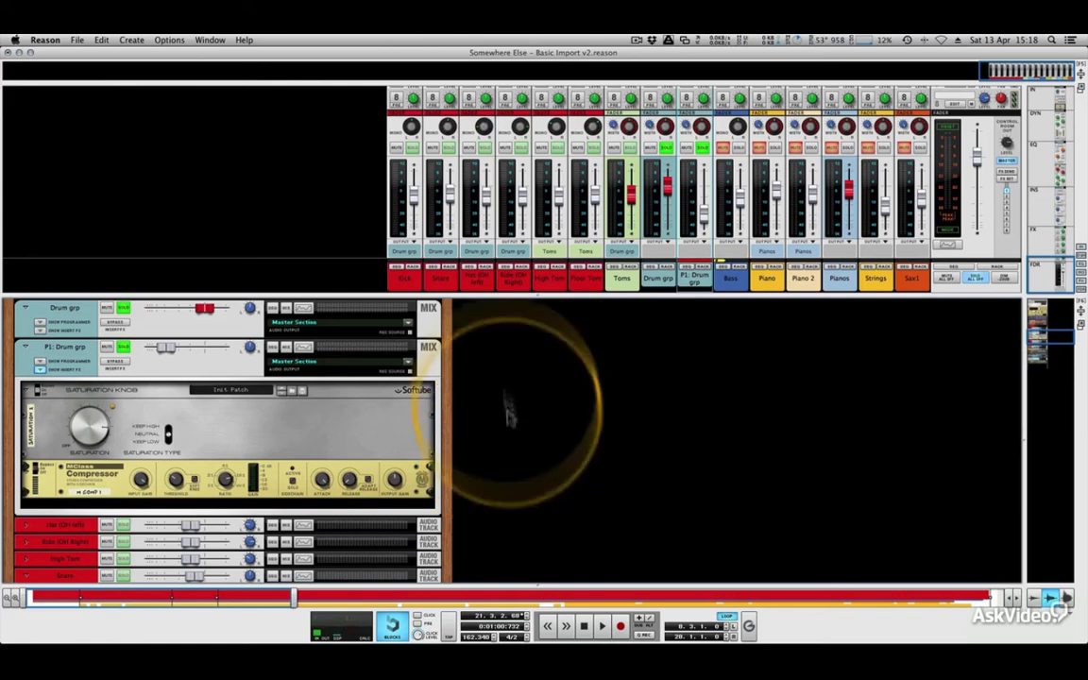
Examine the Kick channel's EQ, insert and send sections in the Somewhere Else mixer, and check the P1: Drum grp fader level.
scroll(413, 281, "up", 5)
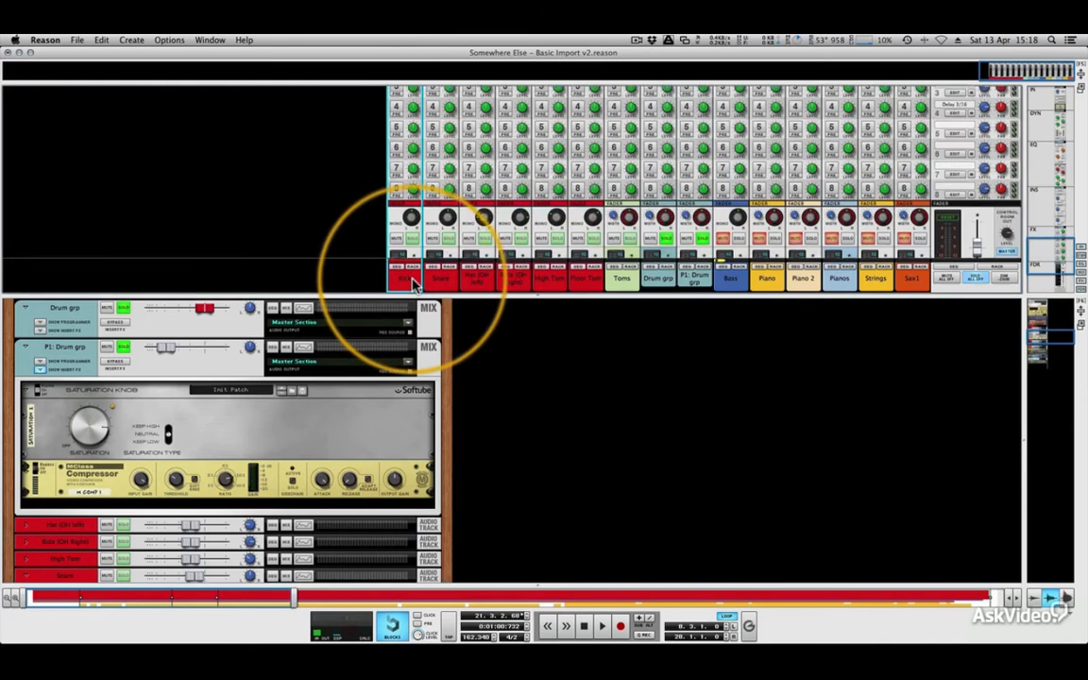
scroll(413, 283, "up", 5)
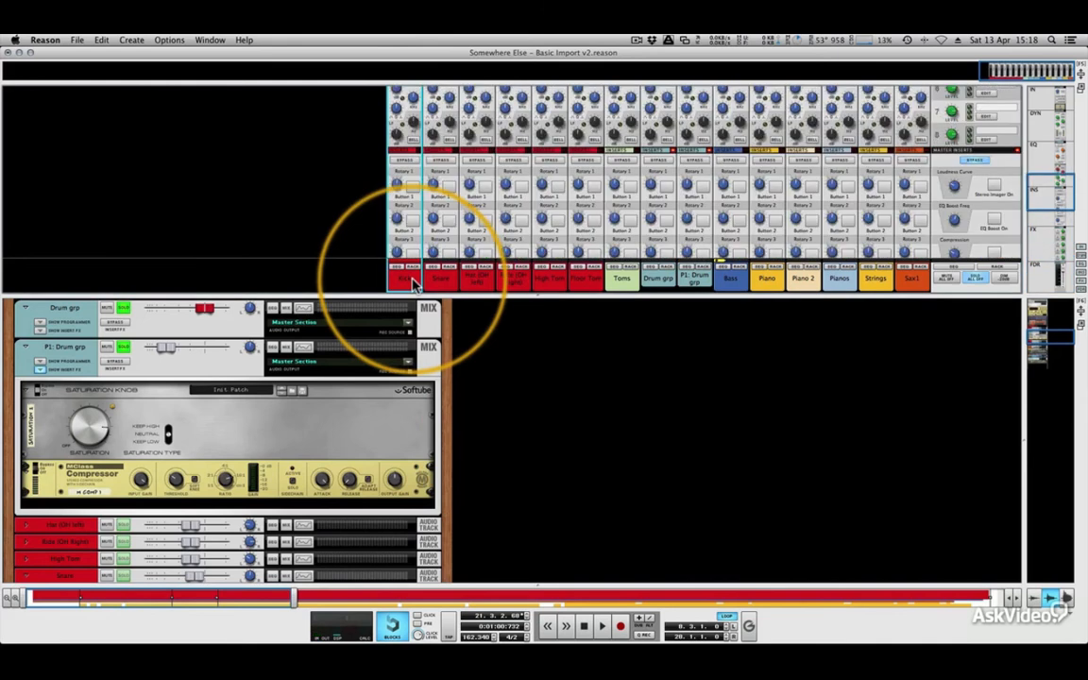
key("F5")
scroll(359, 329, "down", 3)
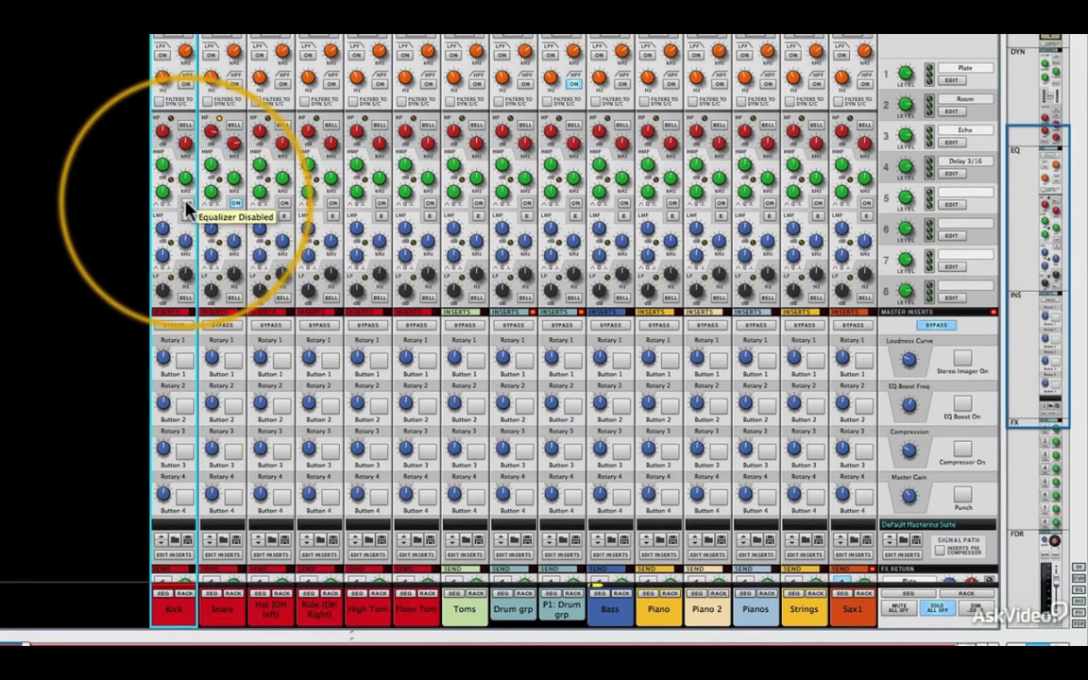
scroll(186, 205, "down", 8)
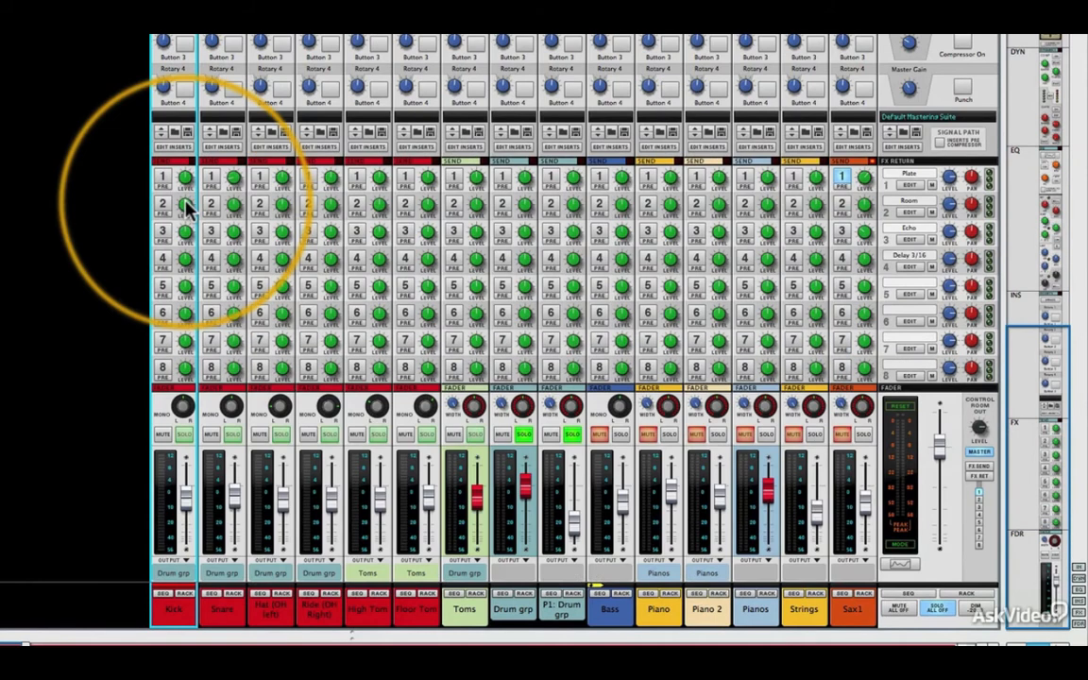
mouse_move(186, 207)
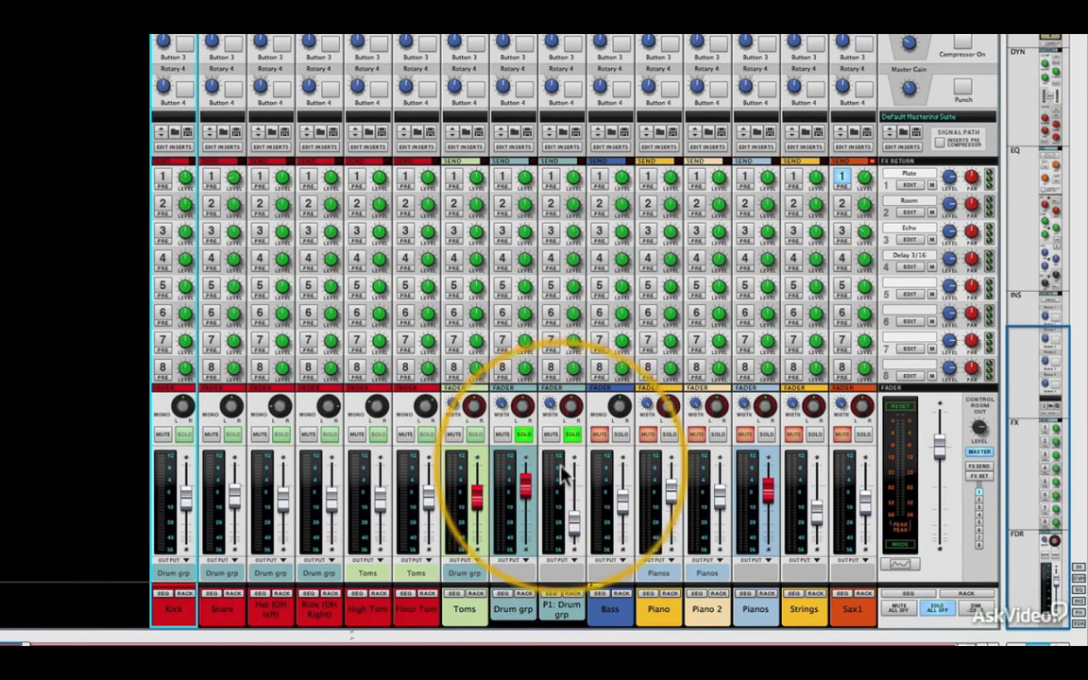
left_click(578, 528)
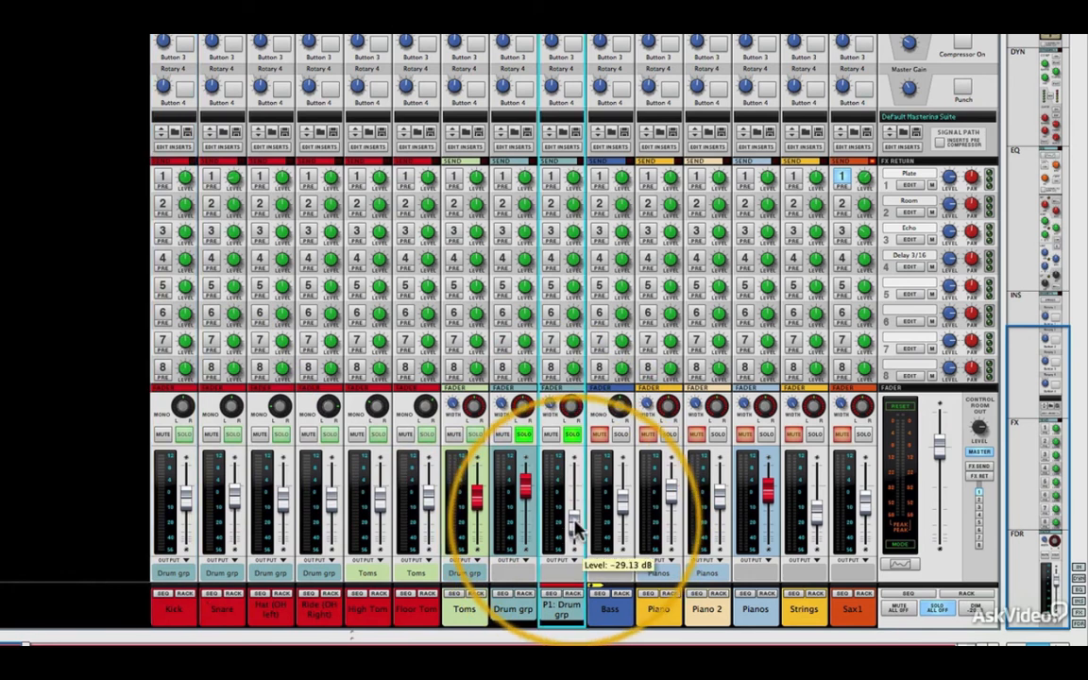
left_click_drag(577, 529, 560, 503)
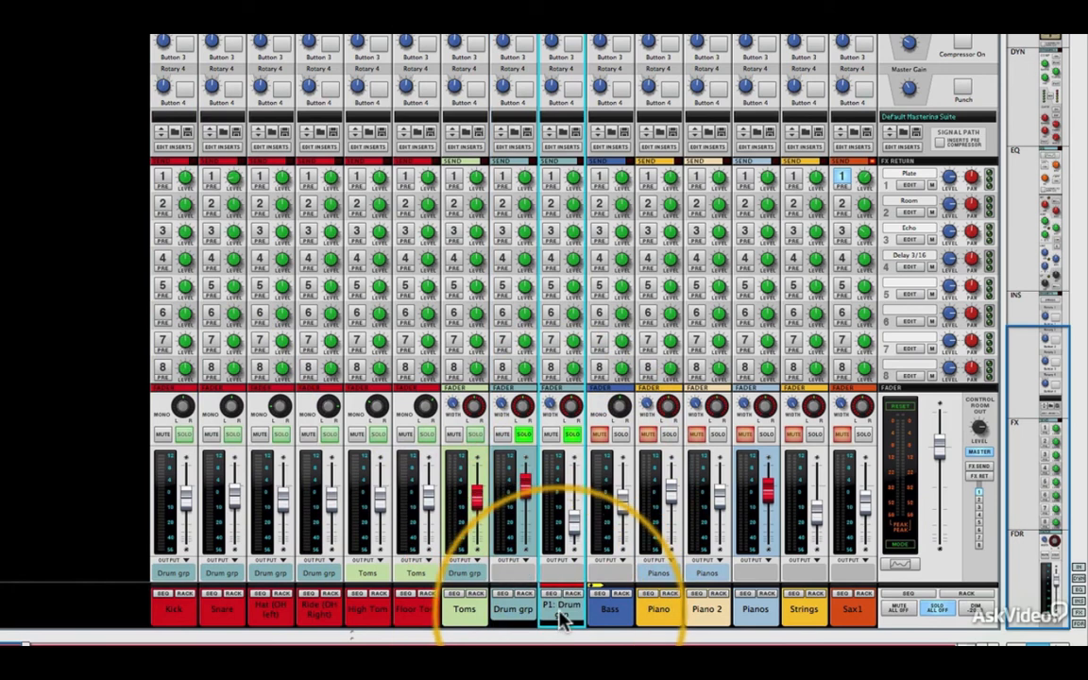
Create two parallel channels from the Kick channel.
left_click(184, 612)
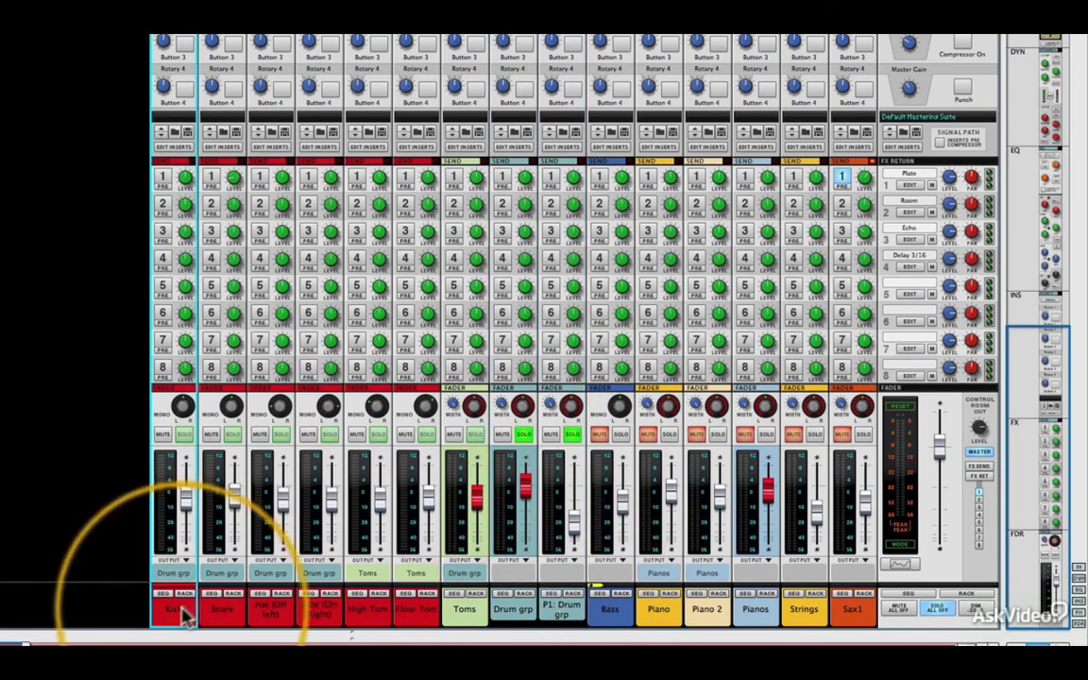
right_click(166, 456)
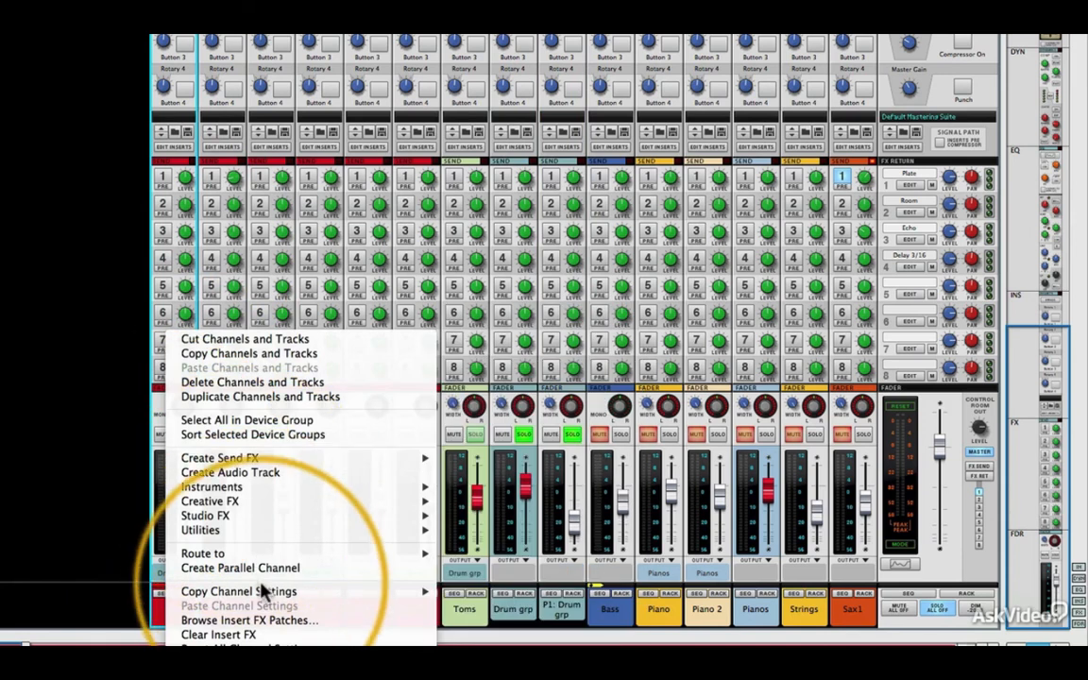
left_click(248, 567)
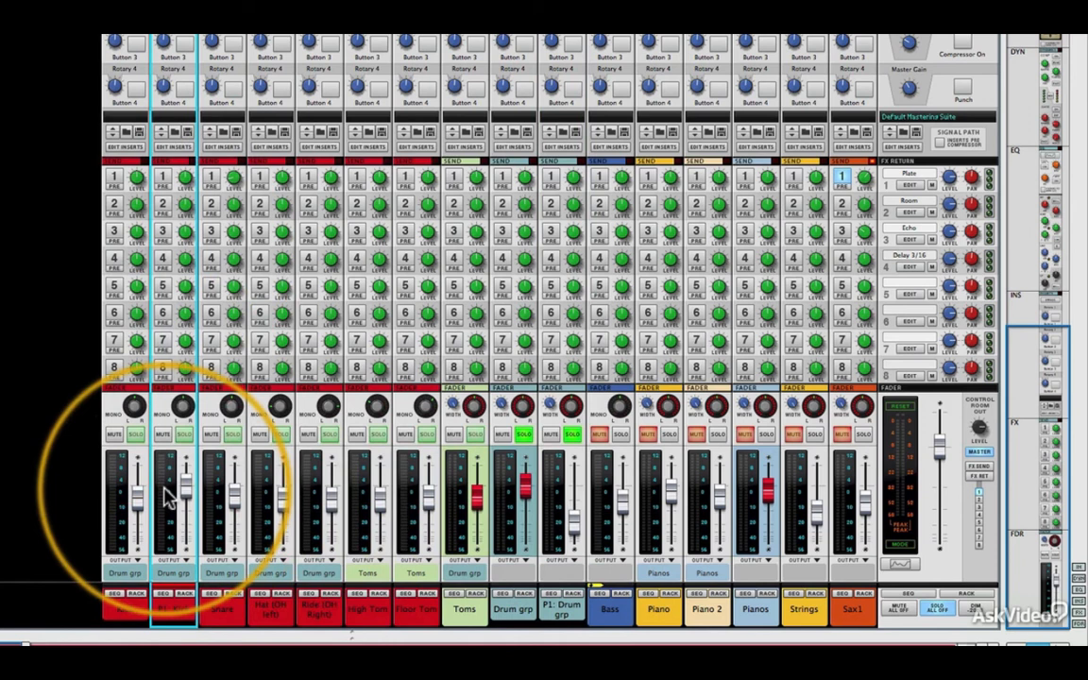
right_click(167, 498)
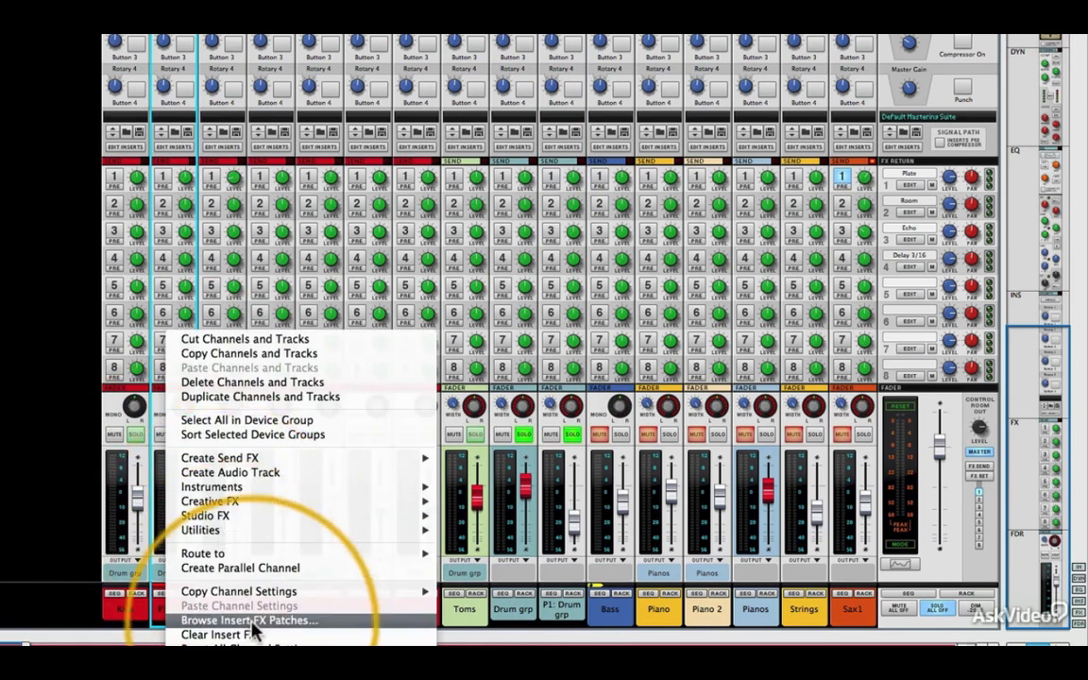
left_click(243, 568)
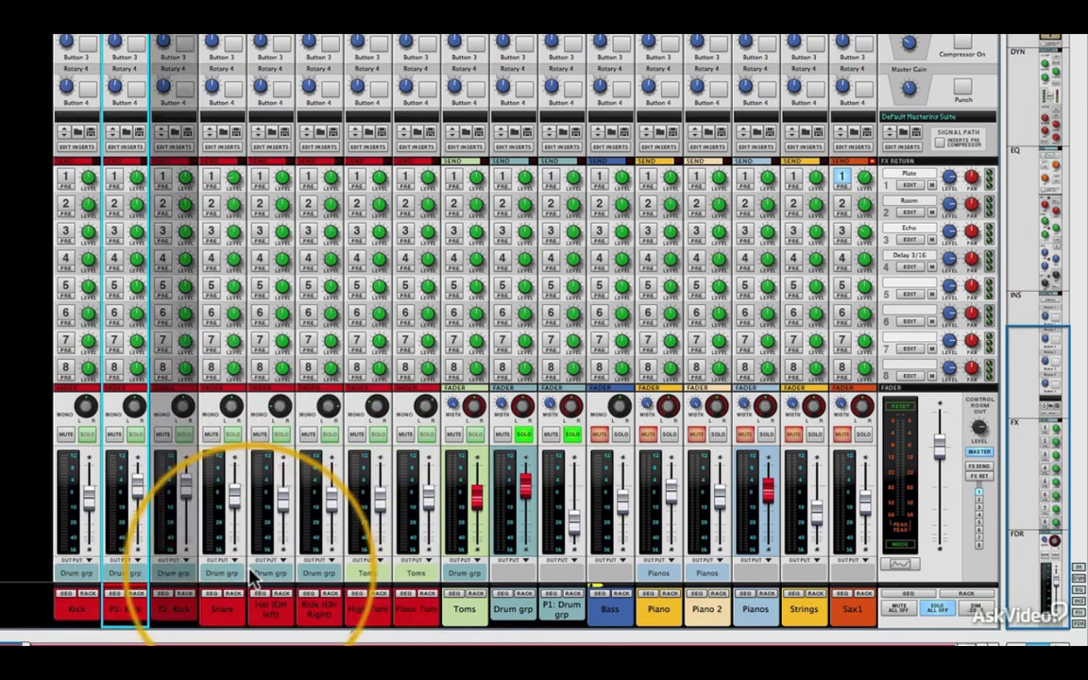
Examine the dynamics, EQ, insert and send sections of the Kick channel and its two parallel channels.
left_click(83, 613)
scroll(83, 139, "up", 10)
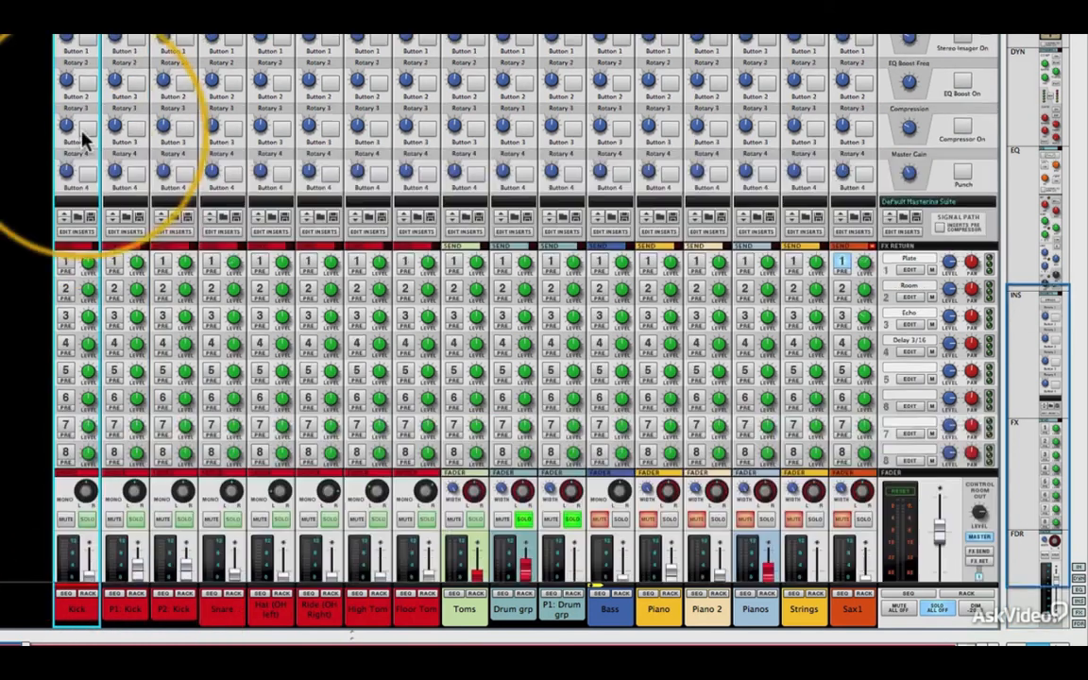
scroll(82, 139, "down", 10)
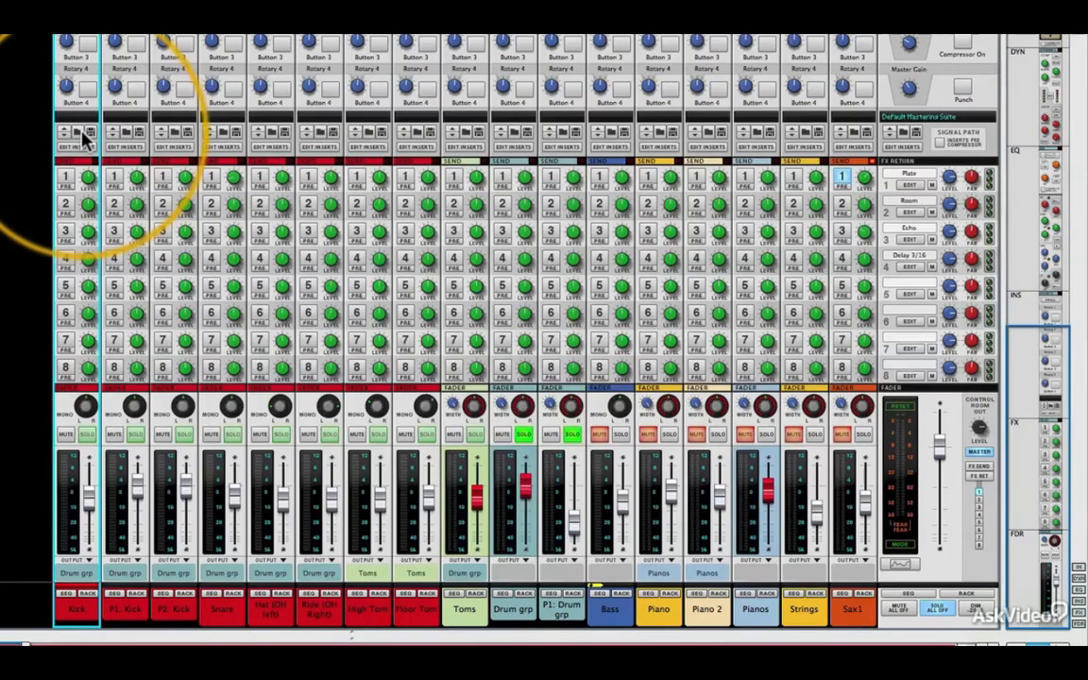
scroll(82, 139, "up", 10)
scroll(82, 139, "down", 10)
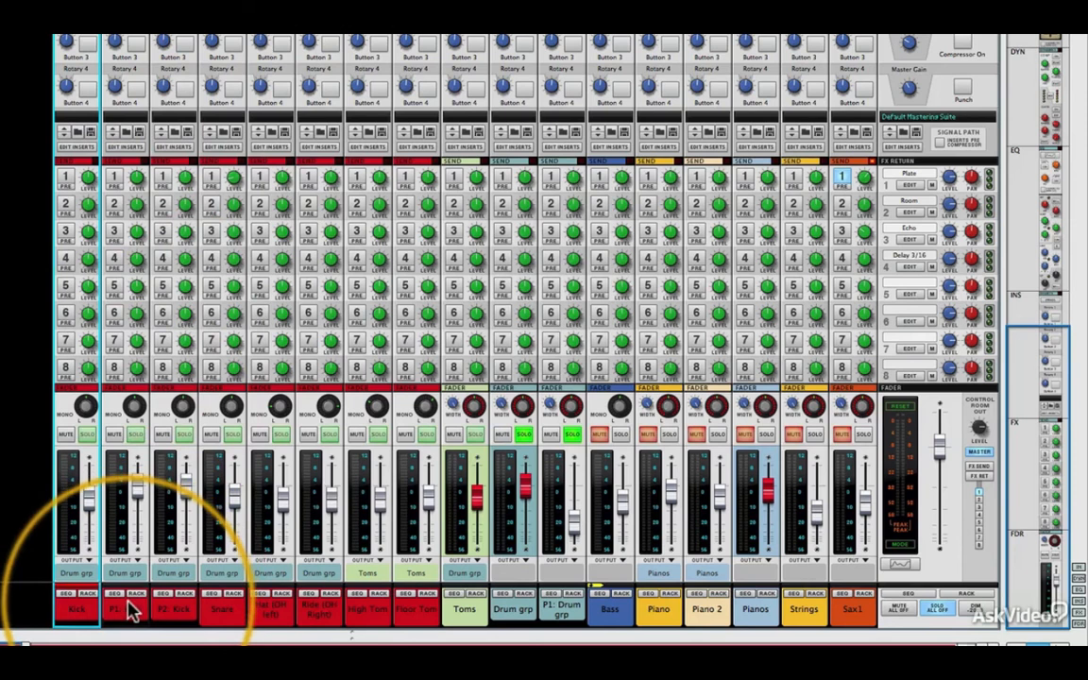
left_click(156, 612)
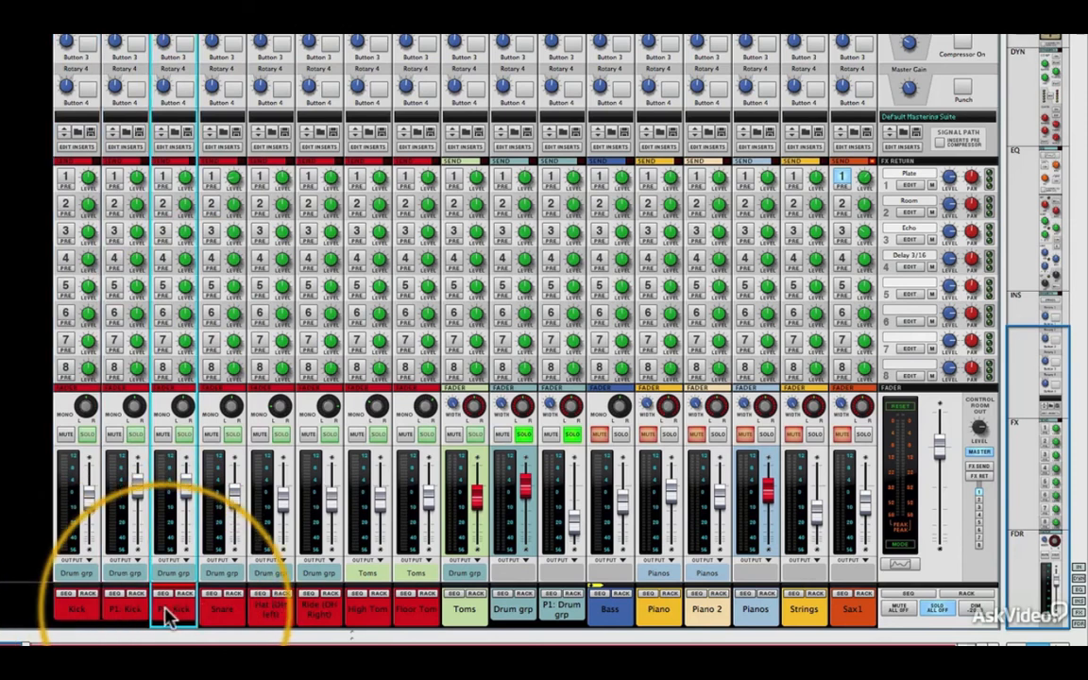
scroll(167, 615, "up", 10)
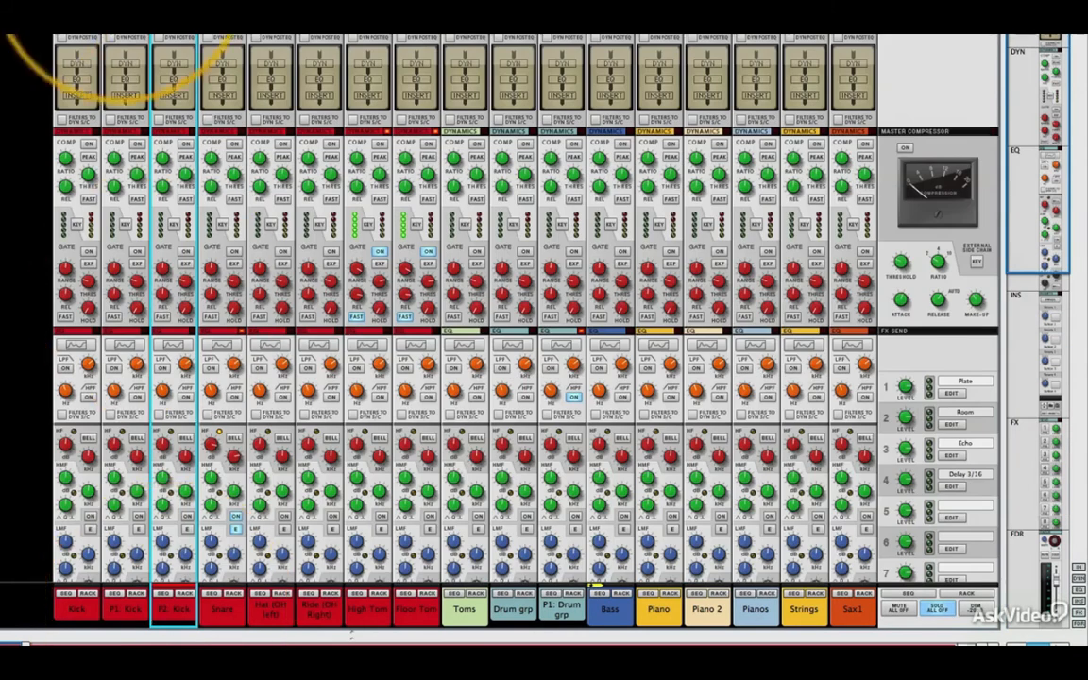
scroll(111, 274, "down", 5)
scroll(111, 274, "down", 5)
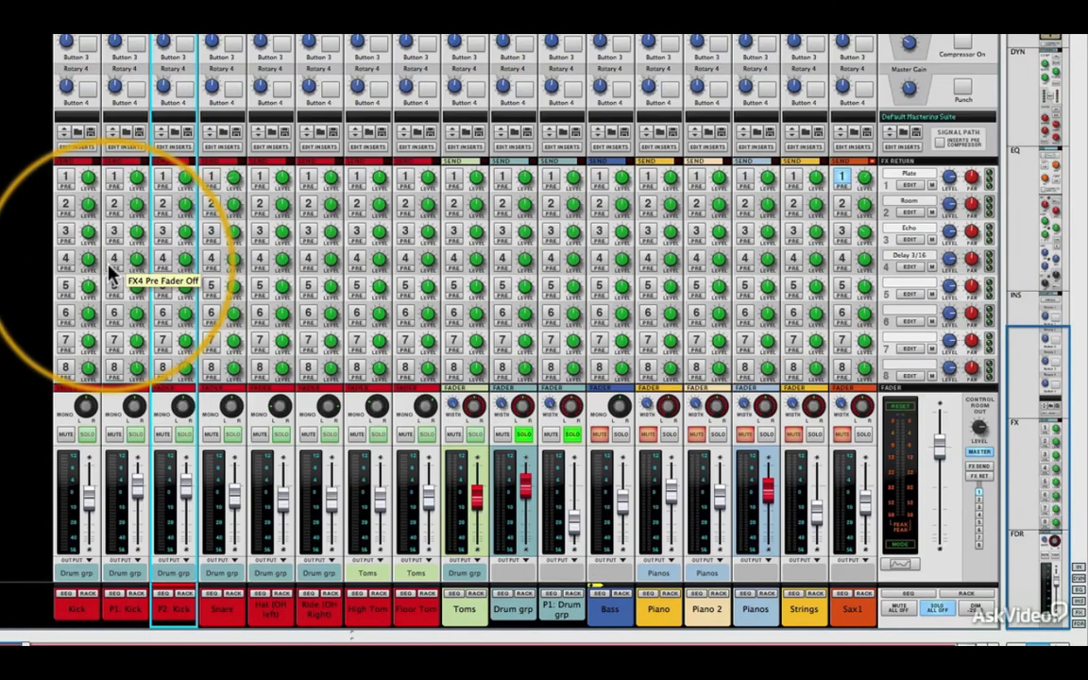
Lower both parallel kick faders all the way and rename the channels "kick lo" and "kik hi".
left_click_drag(137, 481, 137, 538)
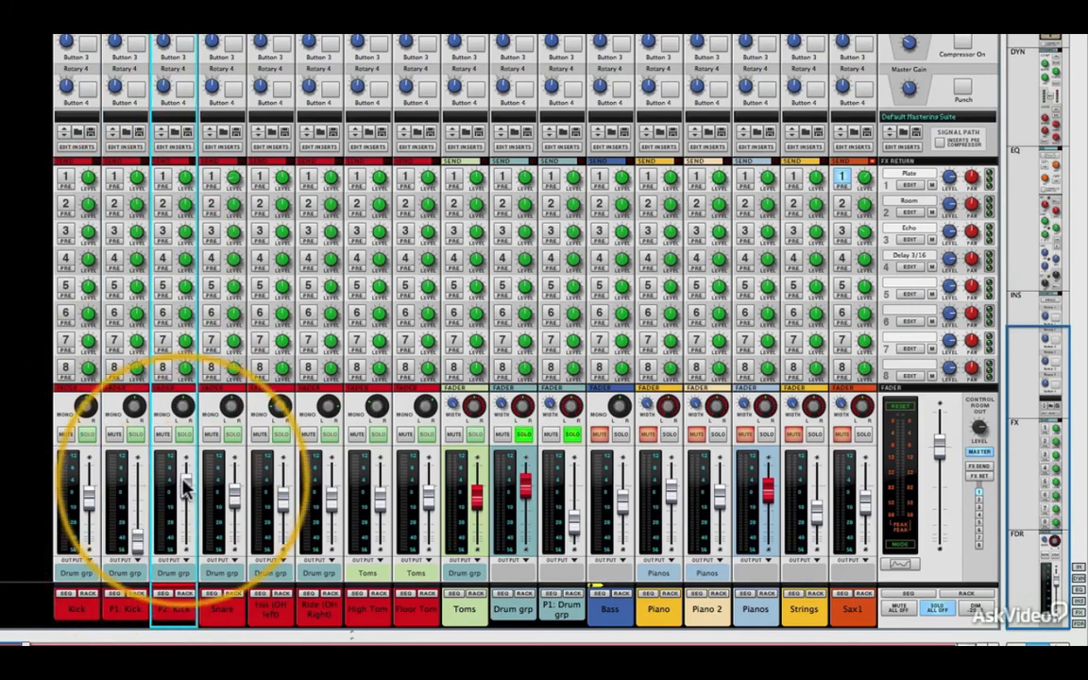
left_click_drag(185, 486, 185, 538)
double_click(142, 609)
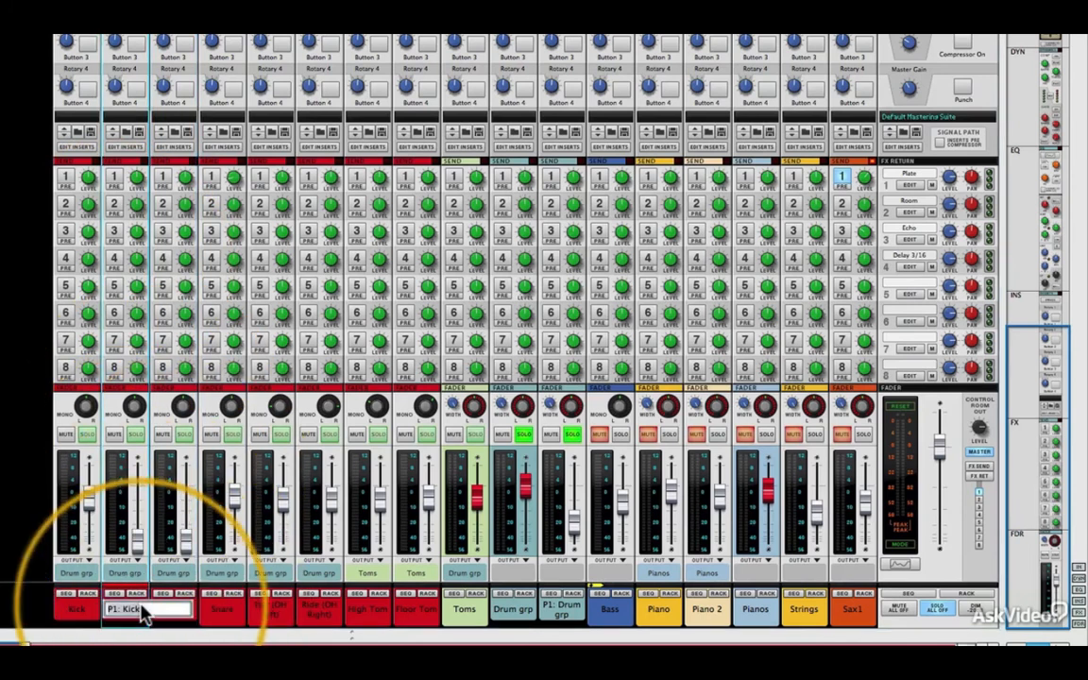
type("kick lo")
double_click(189, 611)
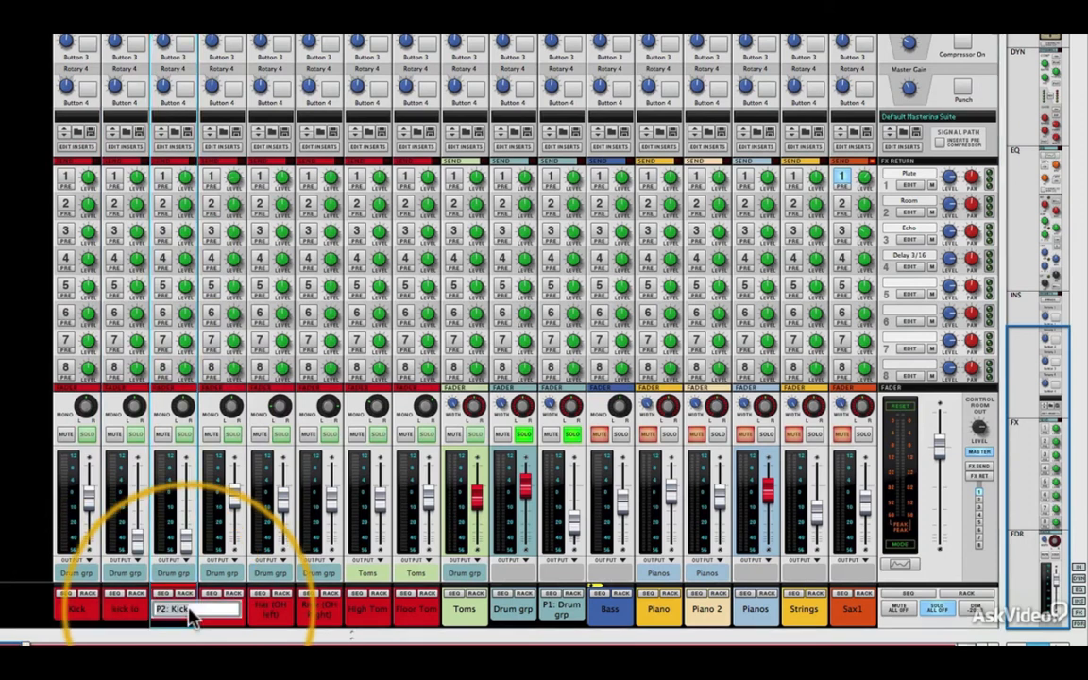
type("kick hi")
key("Return")
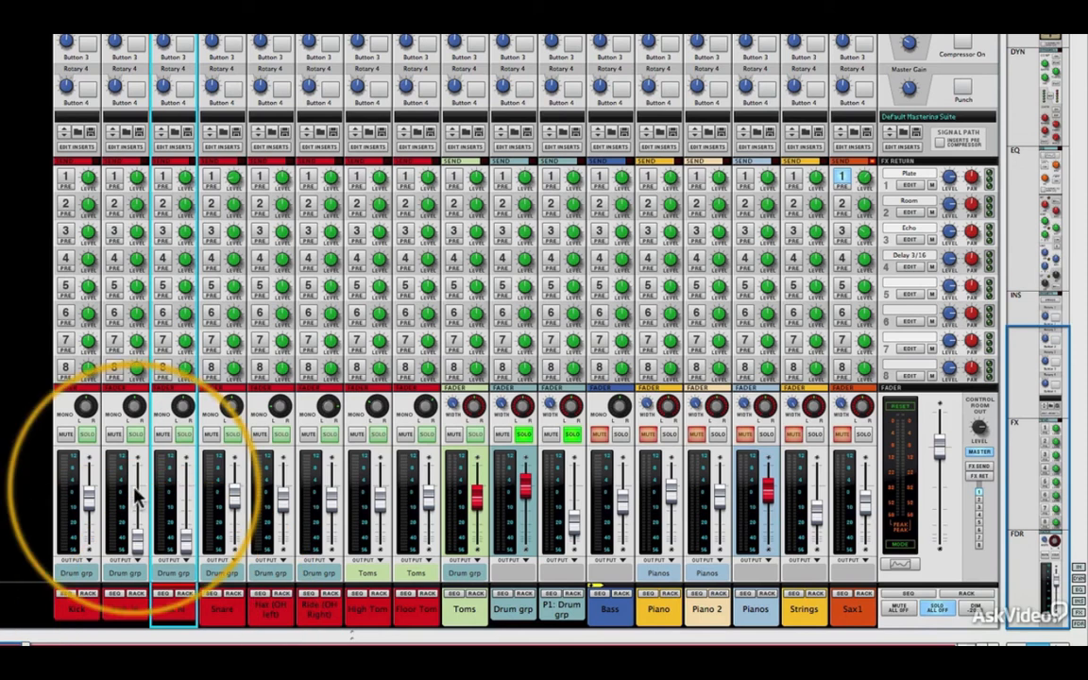
Turn on the equalizer and its E mode on both the kick lo and kik hi channels.
left_click(138, 537)
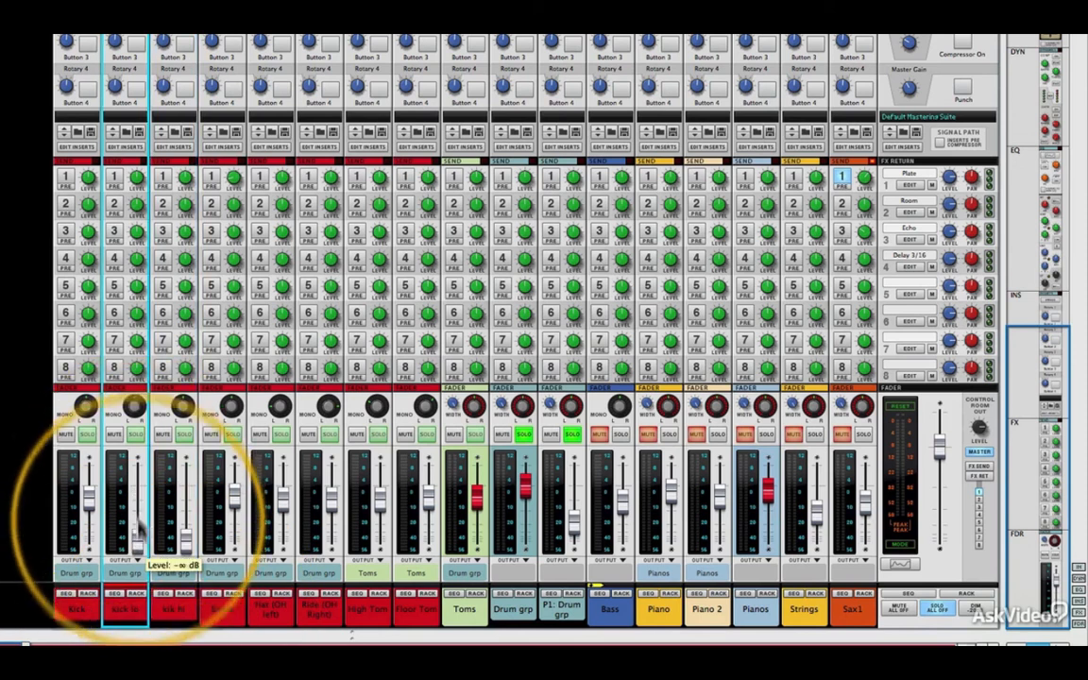
scroll(126, 284, "up", 5)
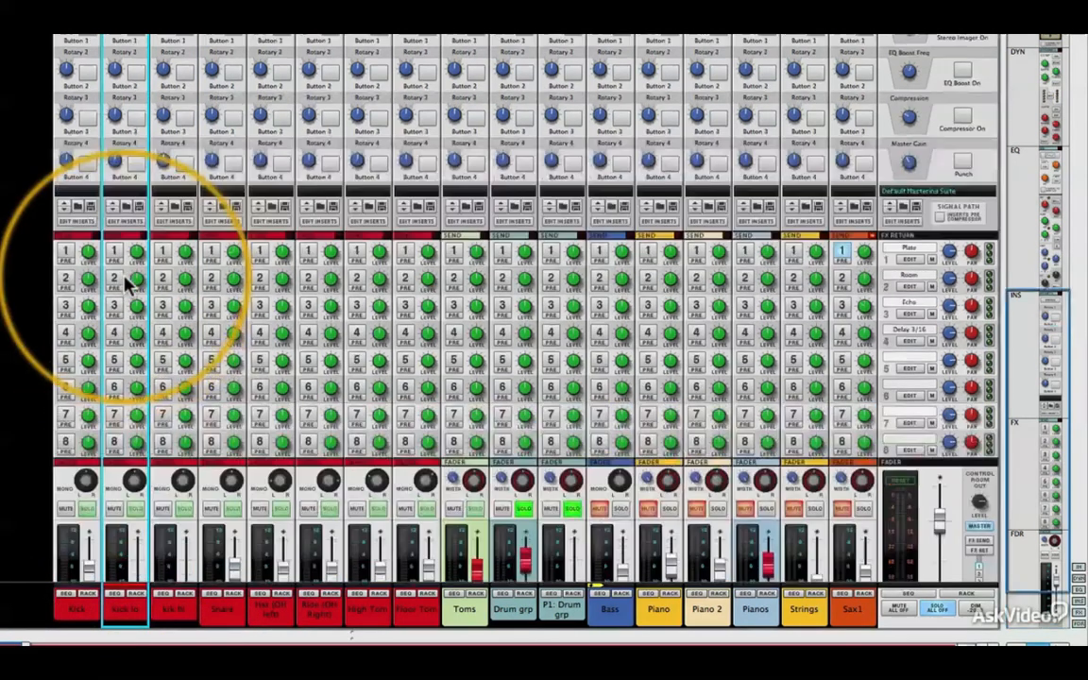
scroll(127, 284, "up", 8)
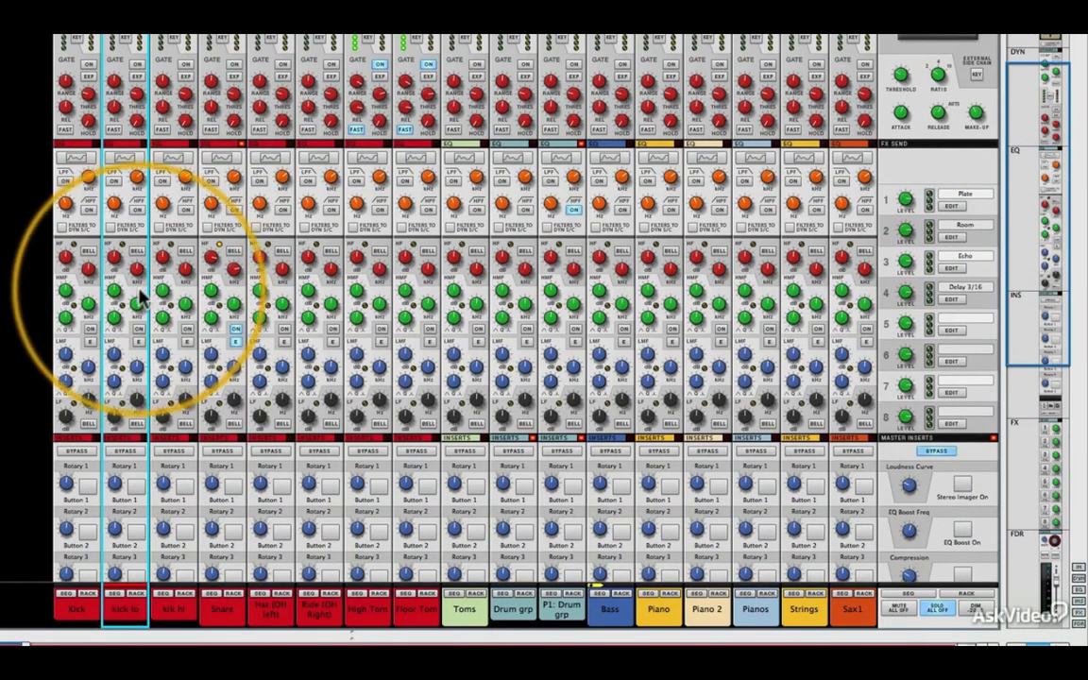
left_click(139, 329)
left_click(139, 341)
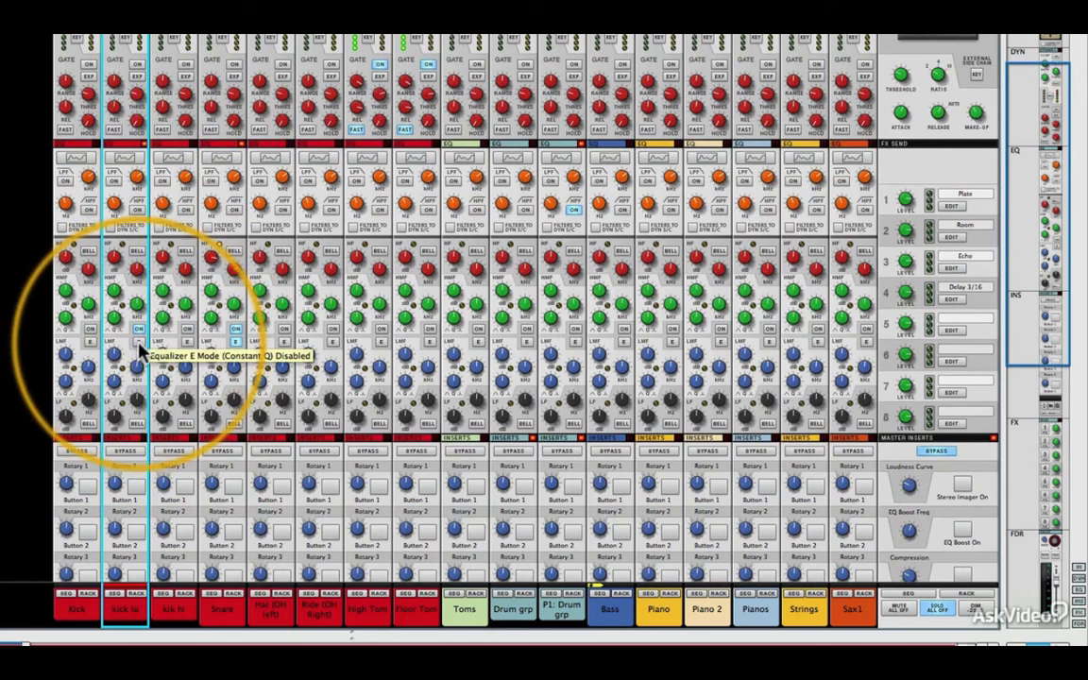
left_click(188, 328)
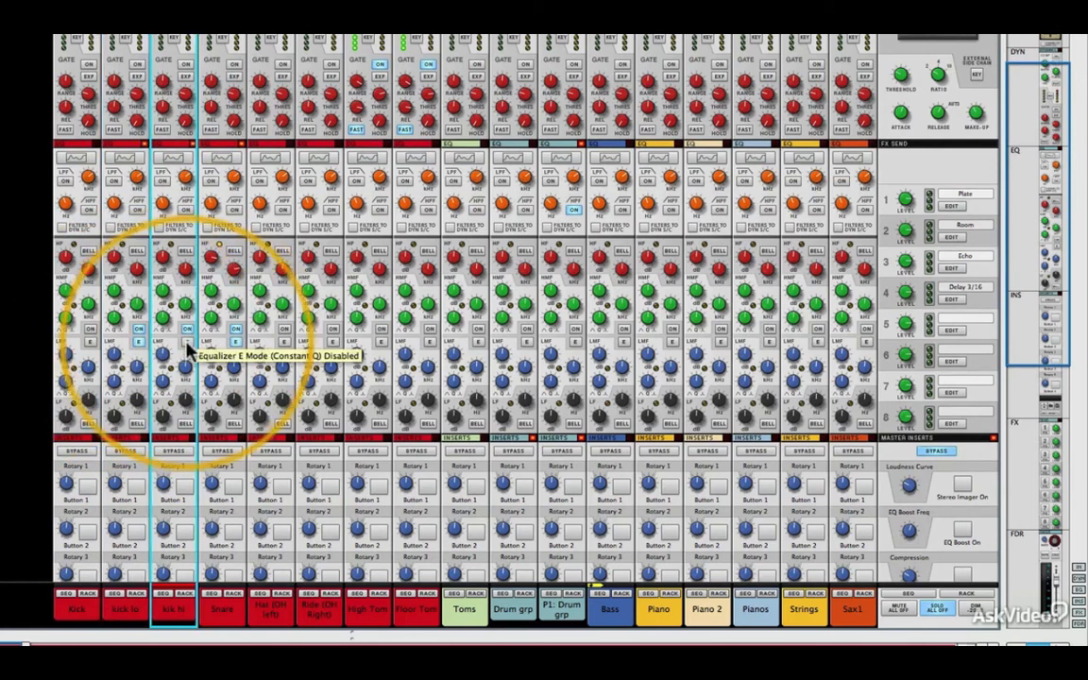
left_click(188, 341)
Boost kick lo's low EQ band, and boost kik hi's high band by about 8.89 dB at about 3.20 kHz.
left_click_drag(118, 423, 141, 411)
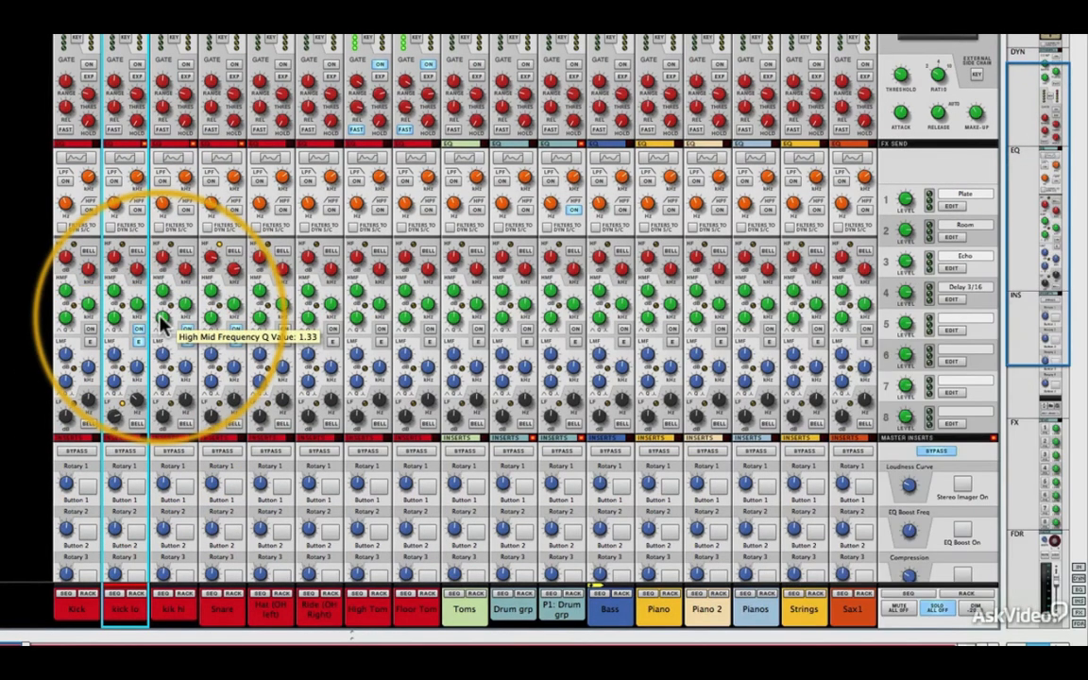
left_click(160, 256)
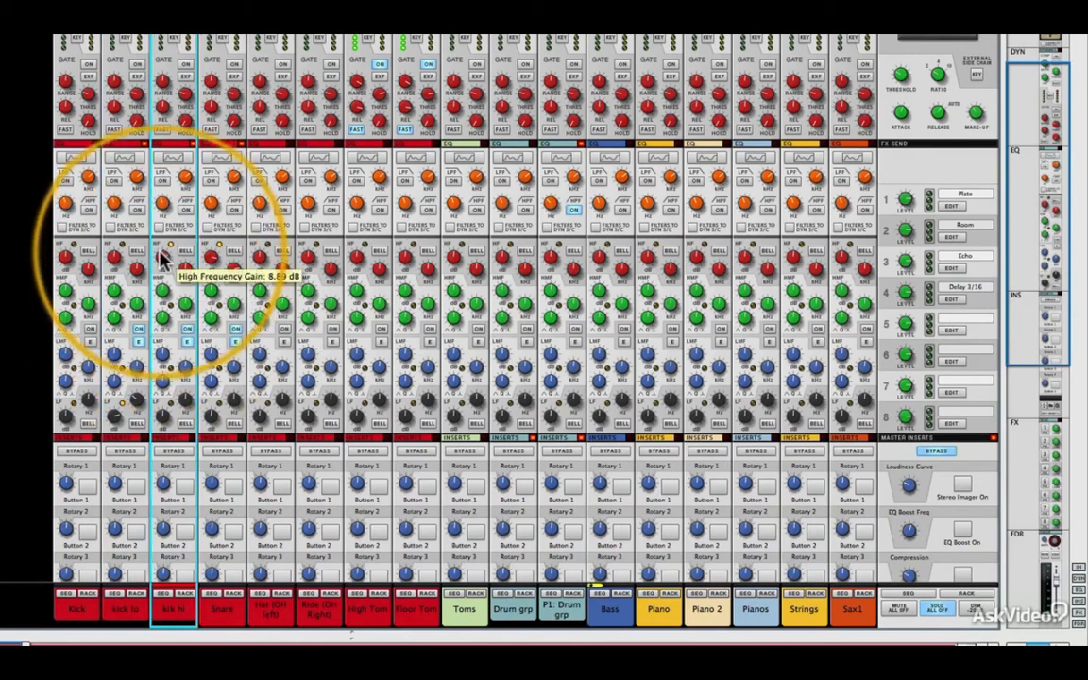
left_click_drag(186, 268, 185, 292)
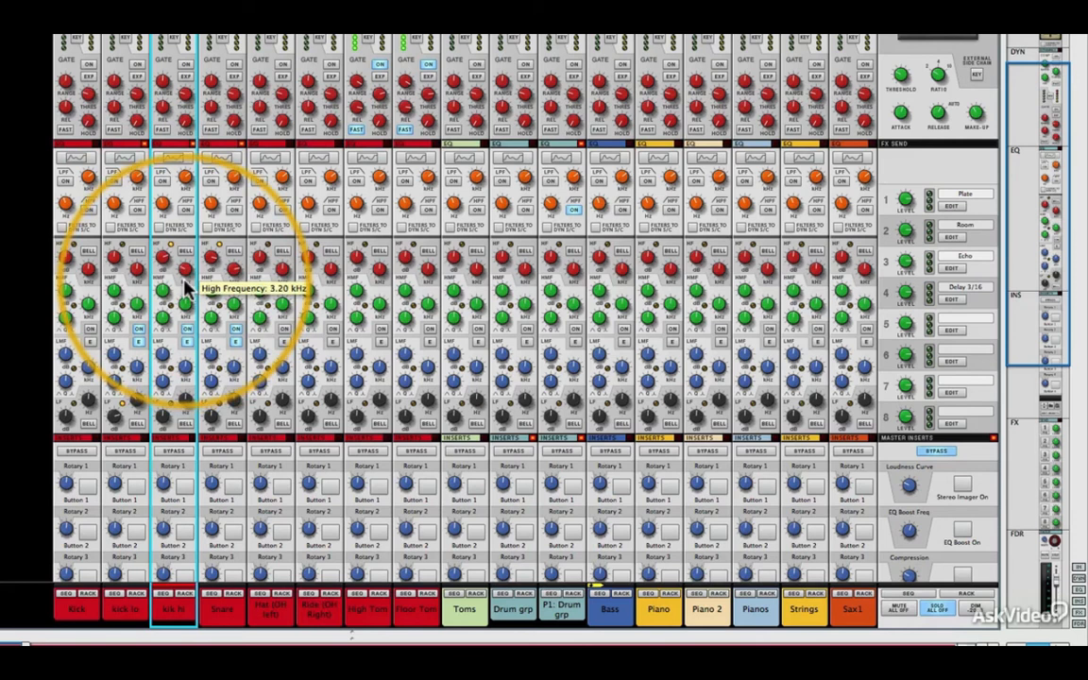
Mute the Snare, Hat (OH left), Ride (OH Right), High Tom and Floor Tom channels.
scroll(174, 272, "down", 5)
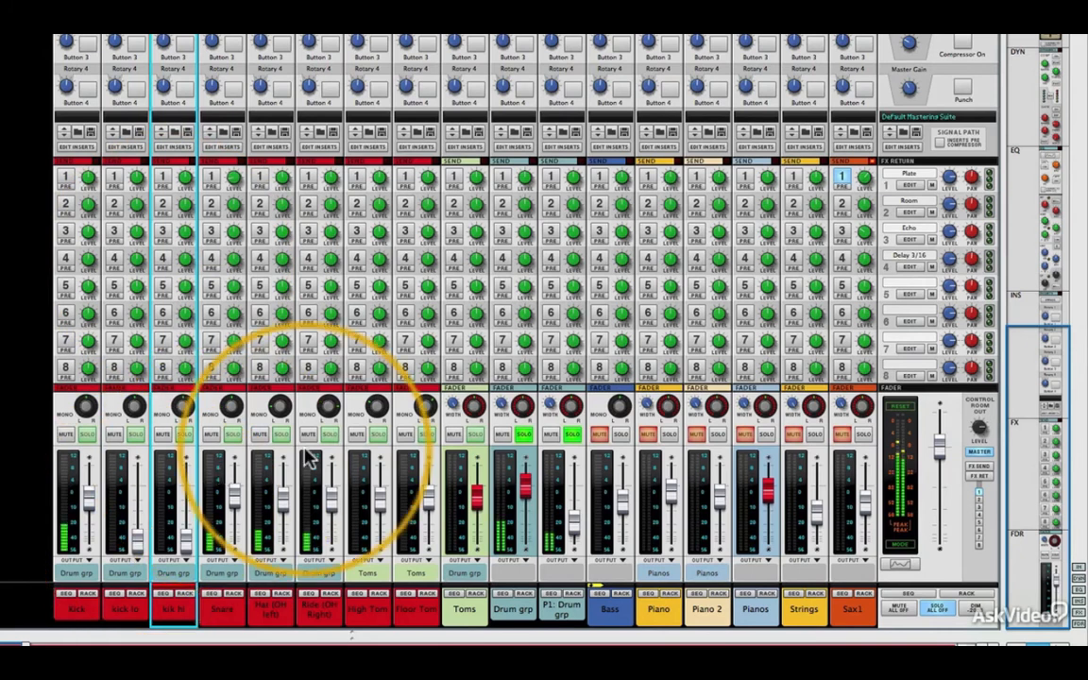
left_click(211, 436)
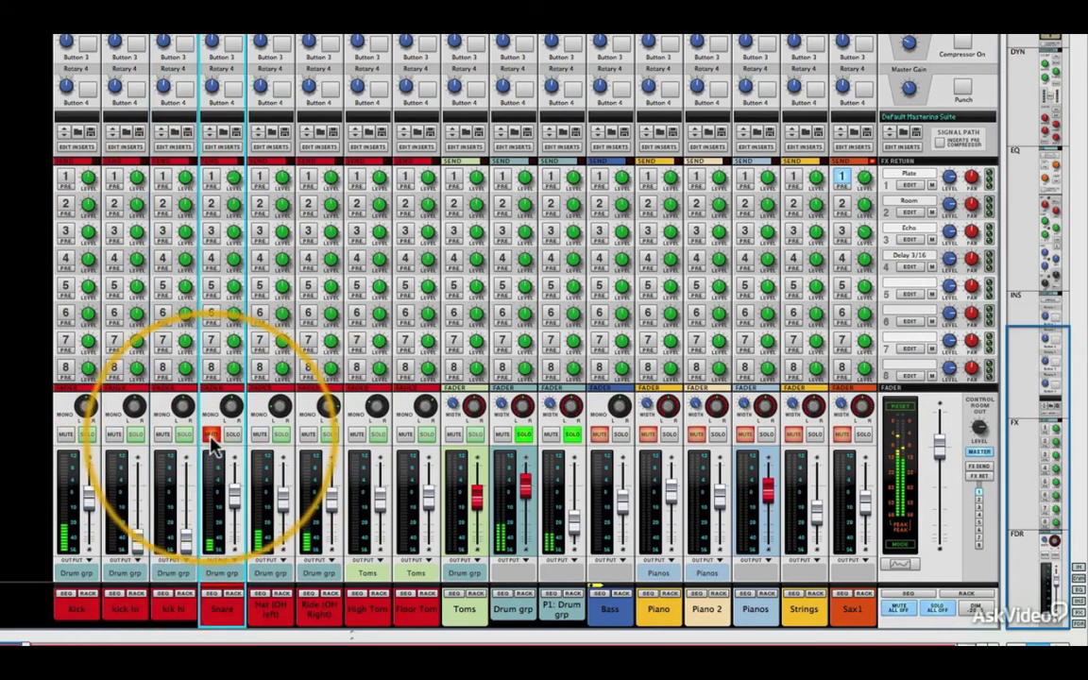
left_click(260, 435)
left_click(308, 436)
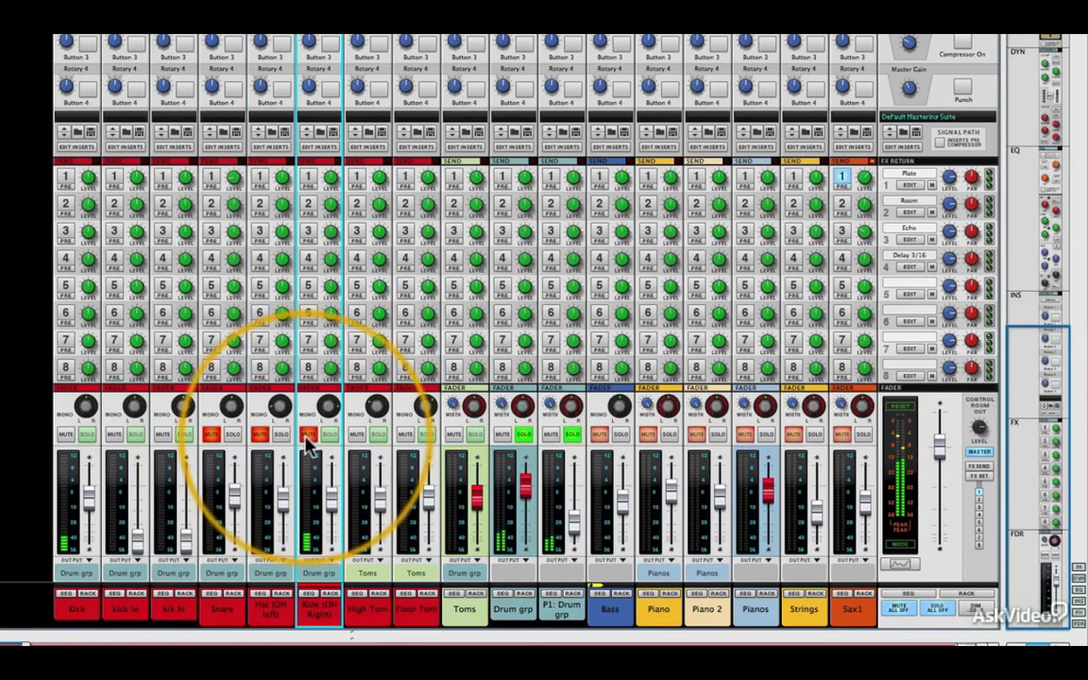
left_click(357, 435)
left_click(406, 435)
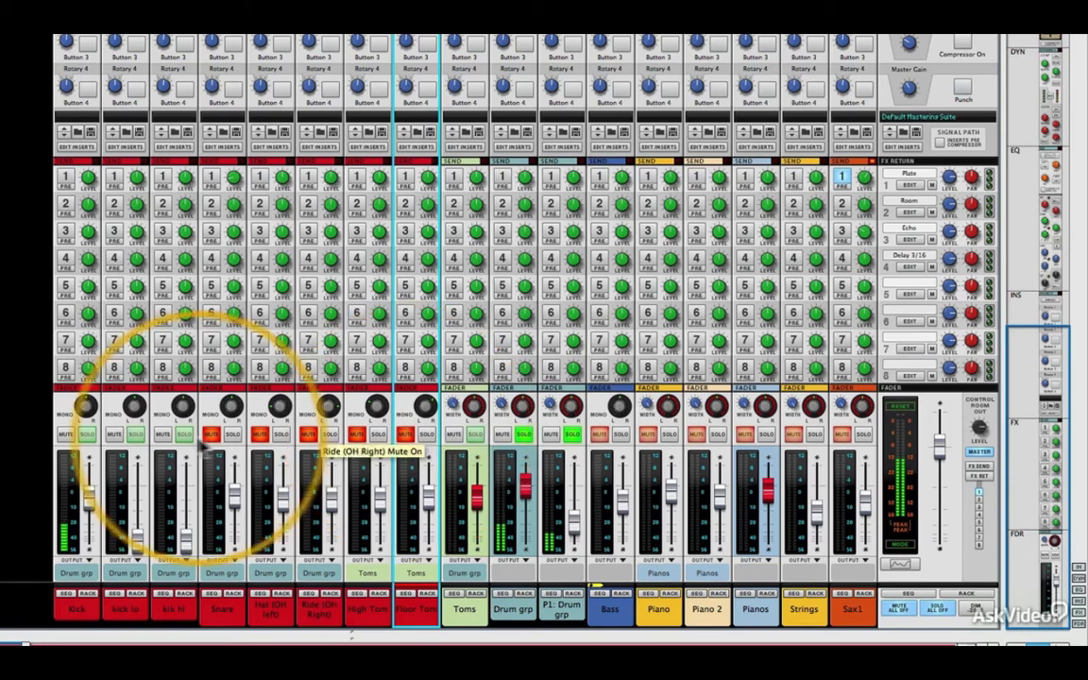
Lower the Kick fader all the way and raise the kick lo fader in its place.
left_click(92, 518)
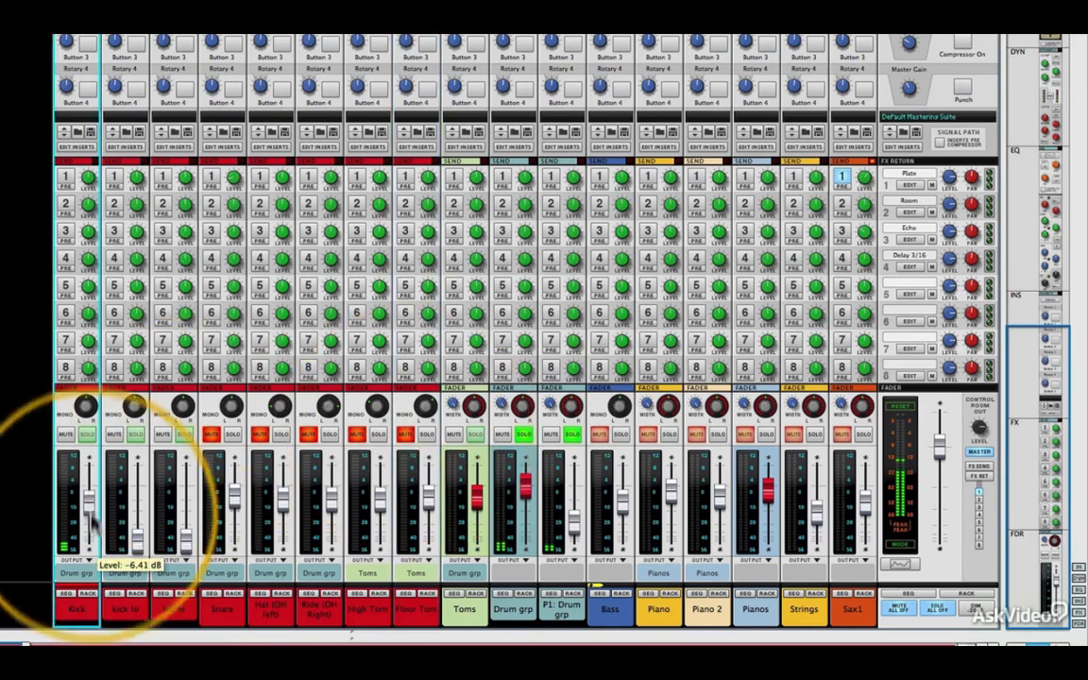
left_click_drag(91, 518, 137, 503)
scroll(139, 444, "up", 5)
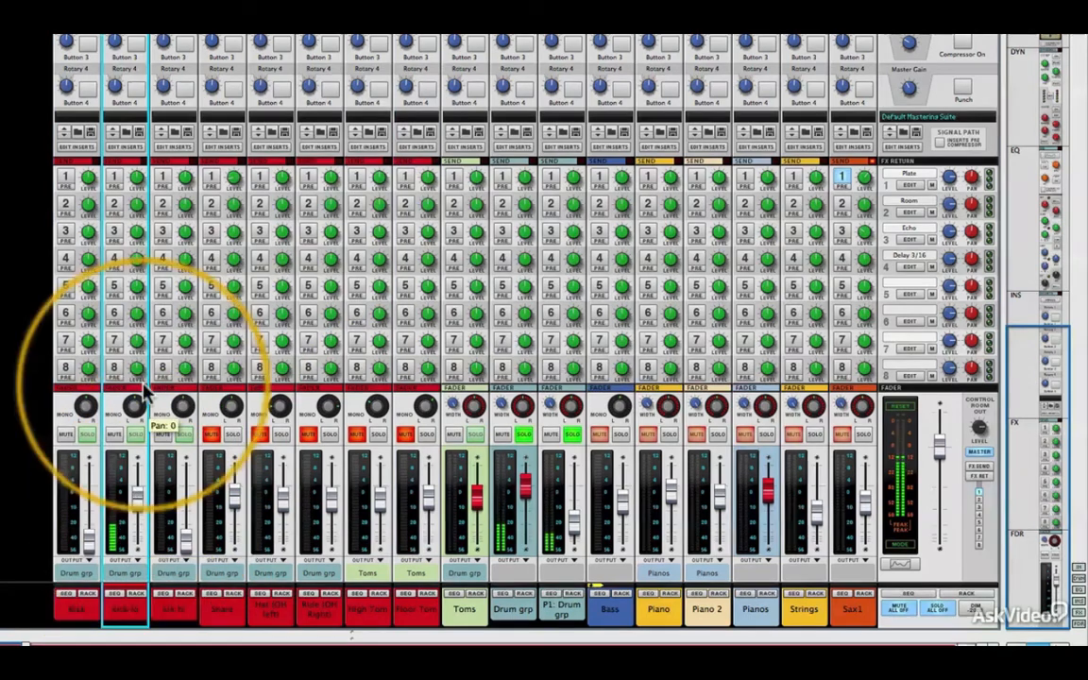
Enable kick lo's low-pass filter at about 320.8 Hz and set the channel's fader to about -3.17 dB.
scroll(141, 395, "up", 10)
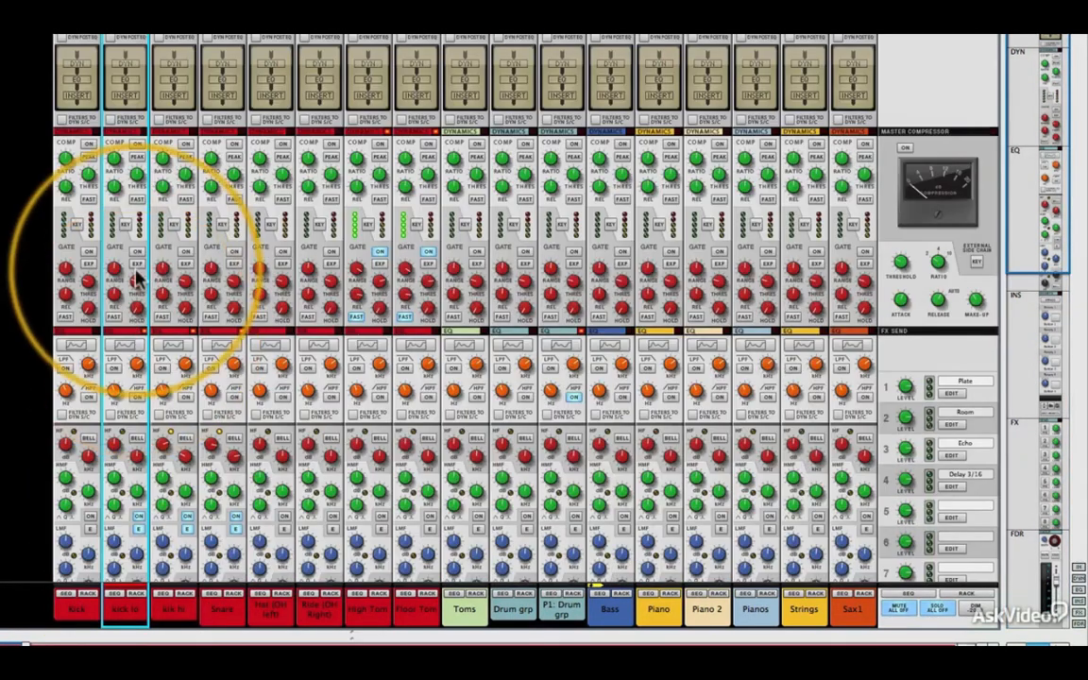
left_click(115, 369)
scroll(133, 376, "down", 5)
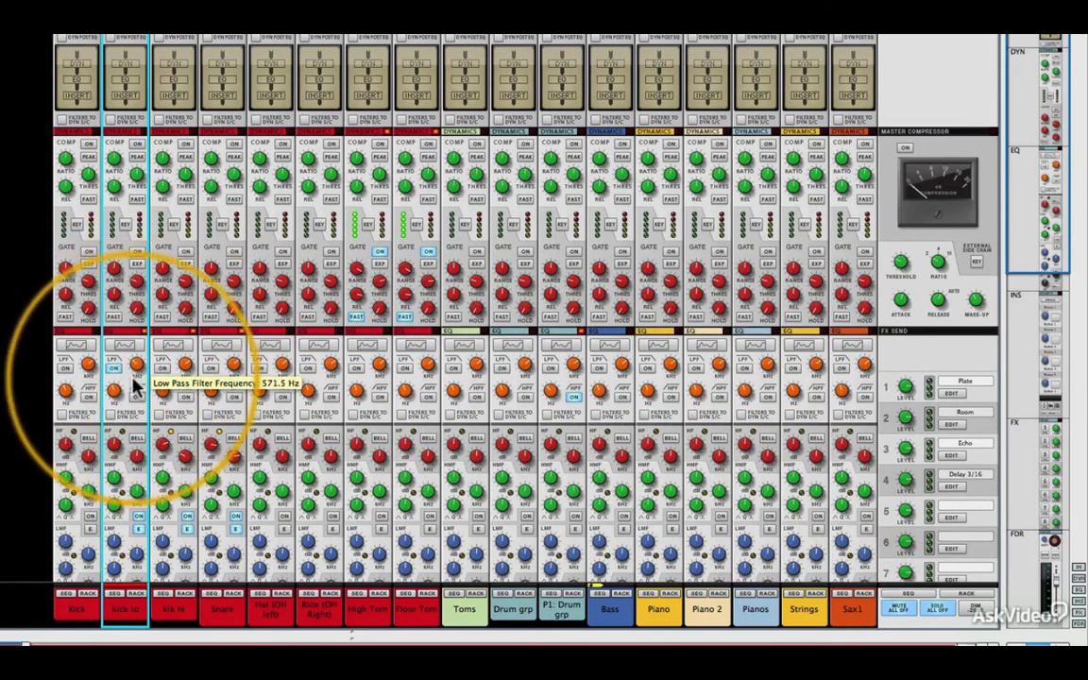
left_click_drag(133, 383, 135, 397)
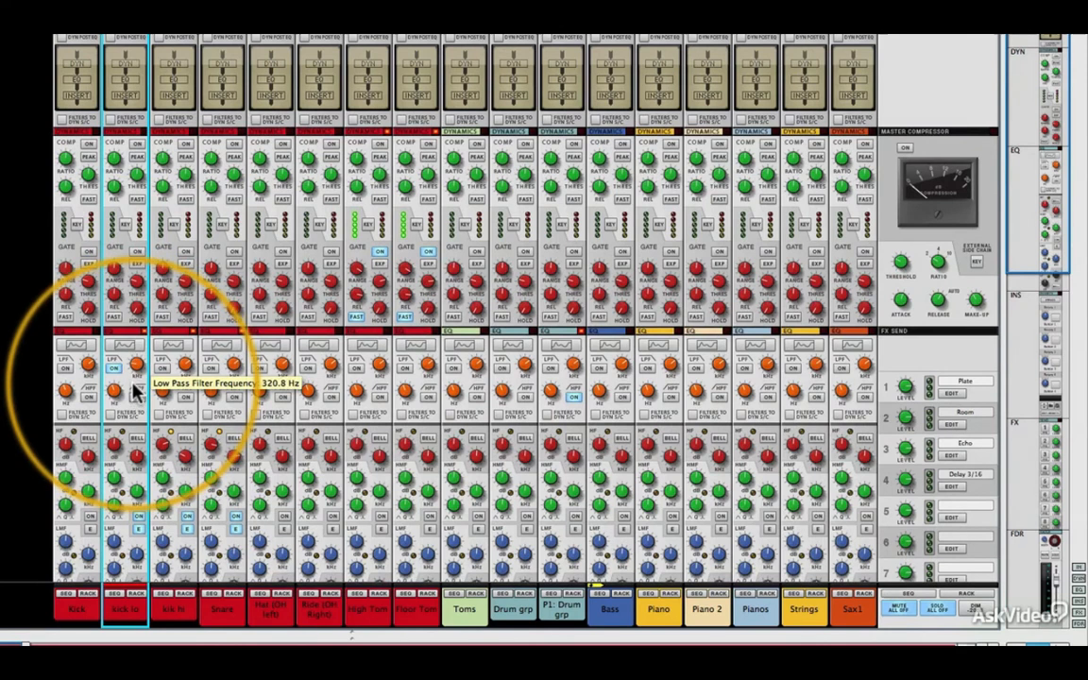
scroll(136, 392, "down", 1)
scroll(134, 390, "down", 5)
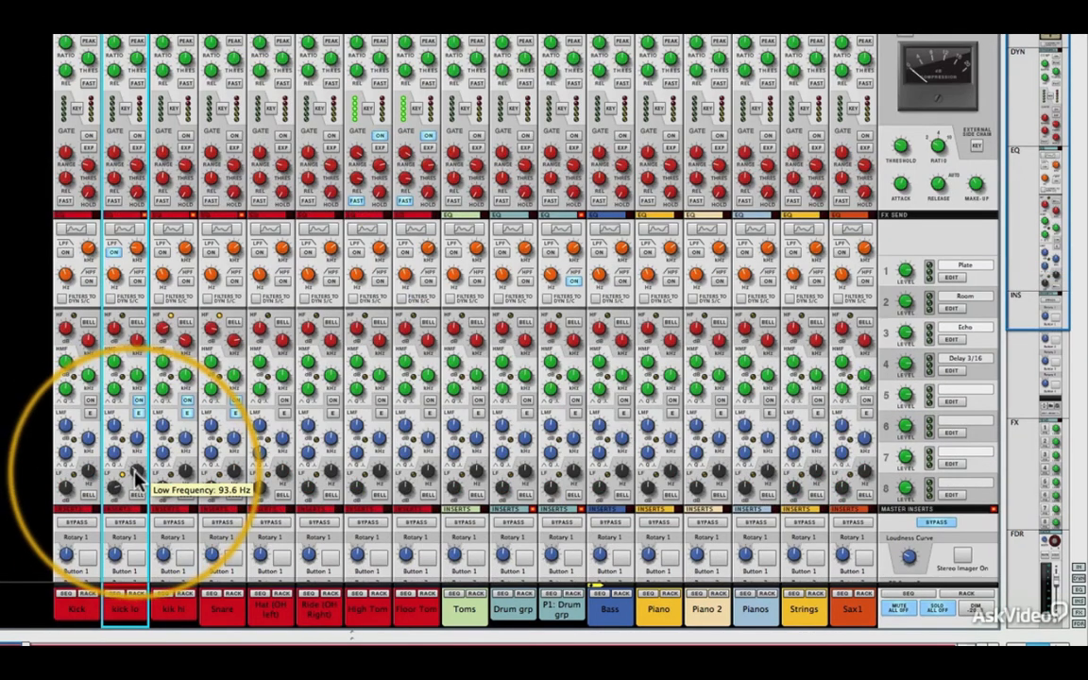
scroll(136, 478, "down", 20)
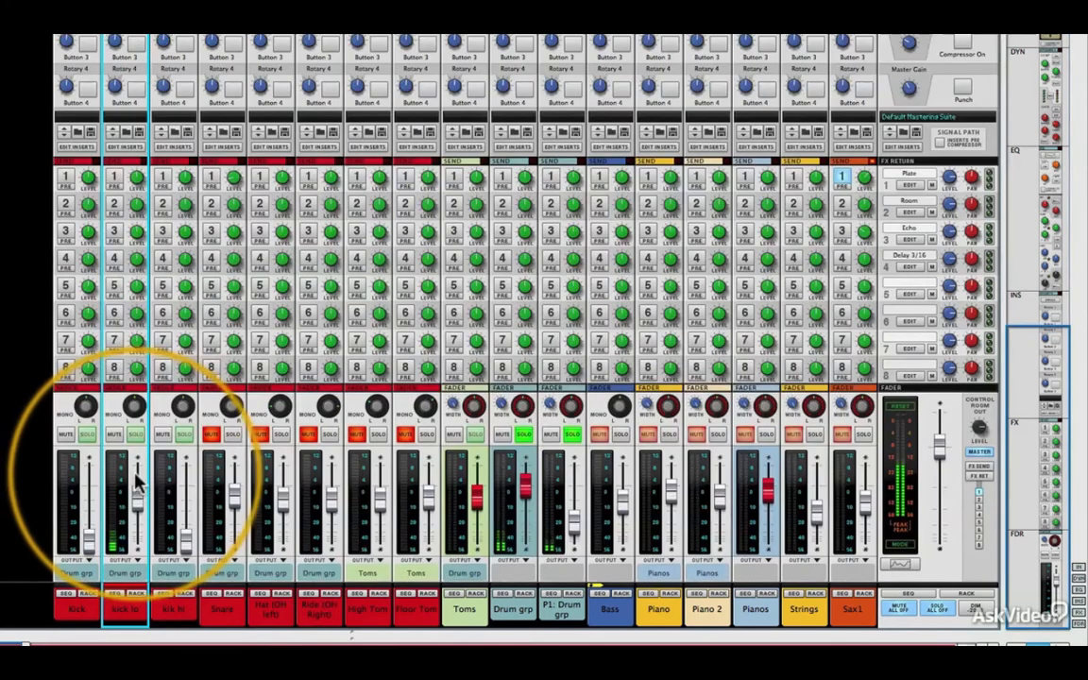
scroll(137, 510, "up", 2)
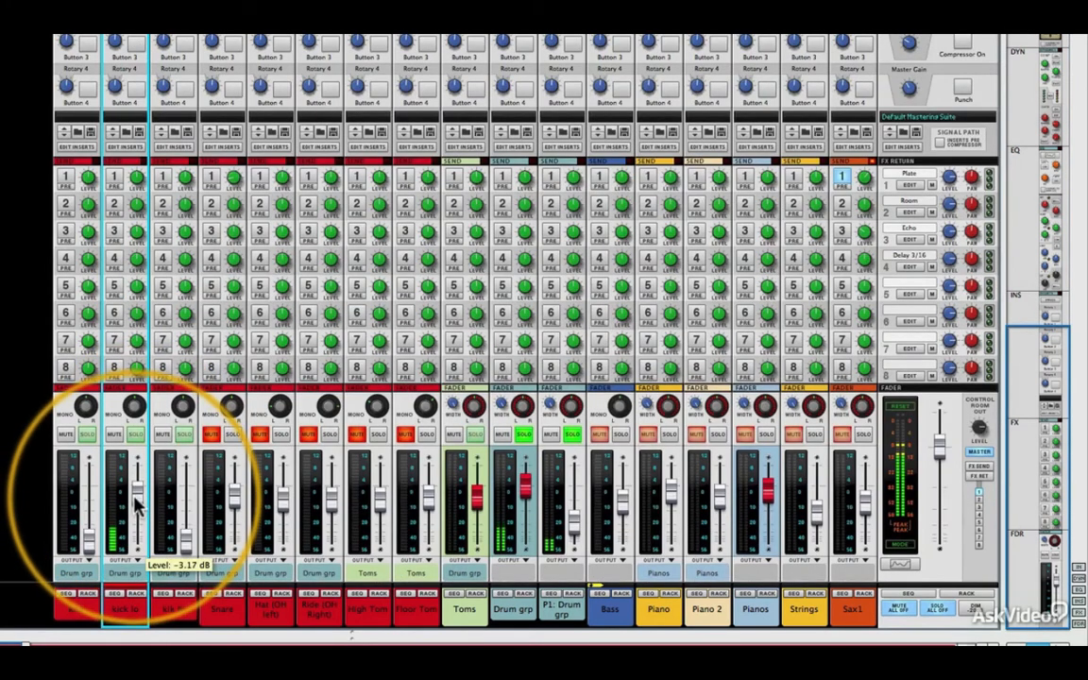
Lower the kick lo fader to about -14.55 dB and raise the Kick fader to about -0.50 dB.
scroll(137, 510, "down", 3)
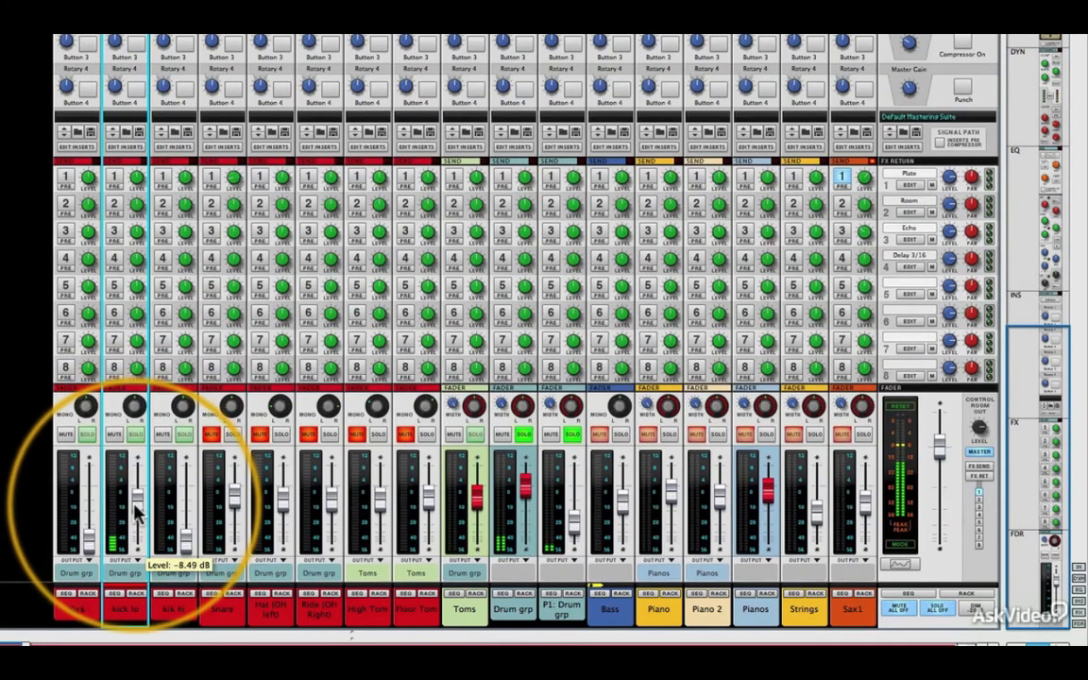
scroll(137, 510, "down", 4)
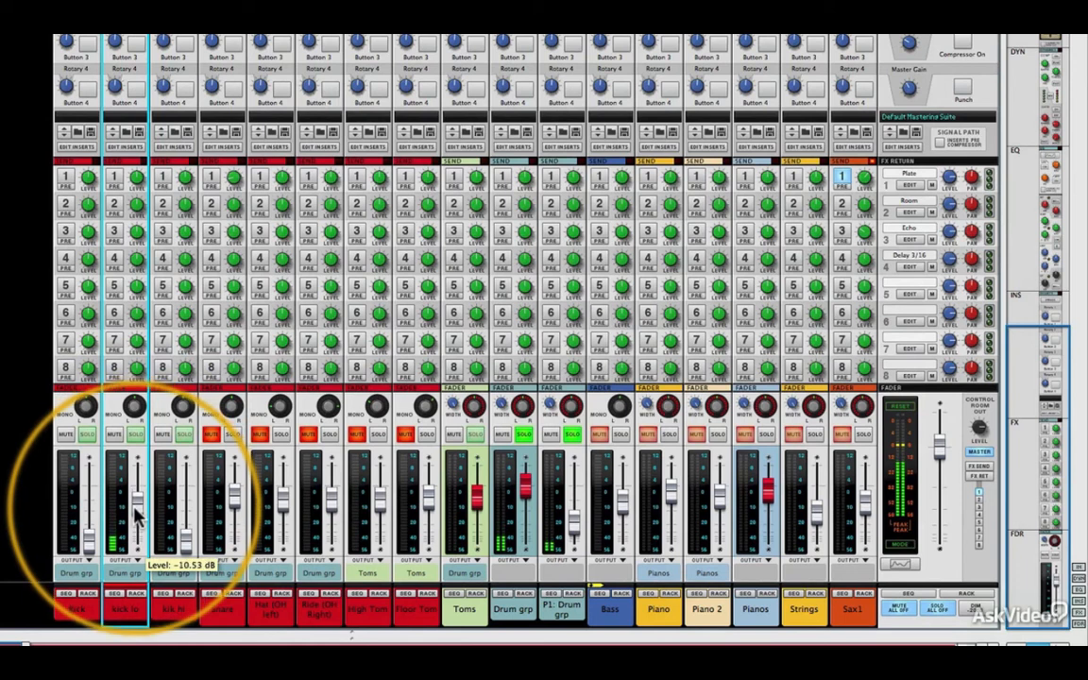
left_click(92, 543)
left_click_drag(92, 543, 89, 496)
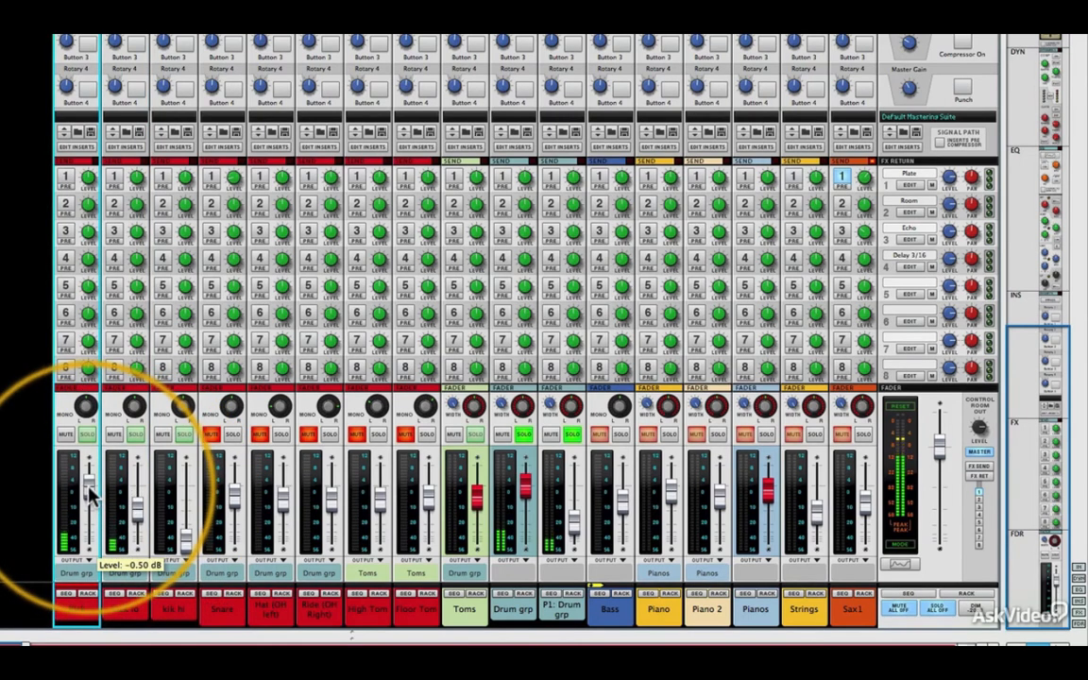
Raise the kik hi fader to about -2.77 dB, soloing the channel temporarily to judge its level.
left_click(185, 541)
left_click_drag(185, 541, 179, 482)
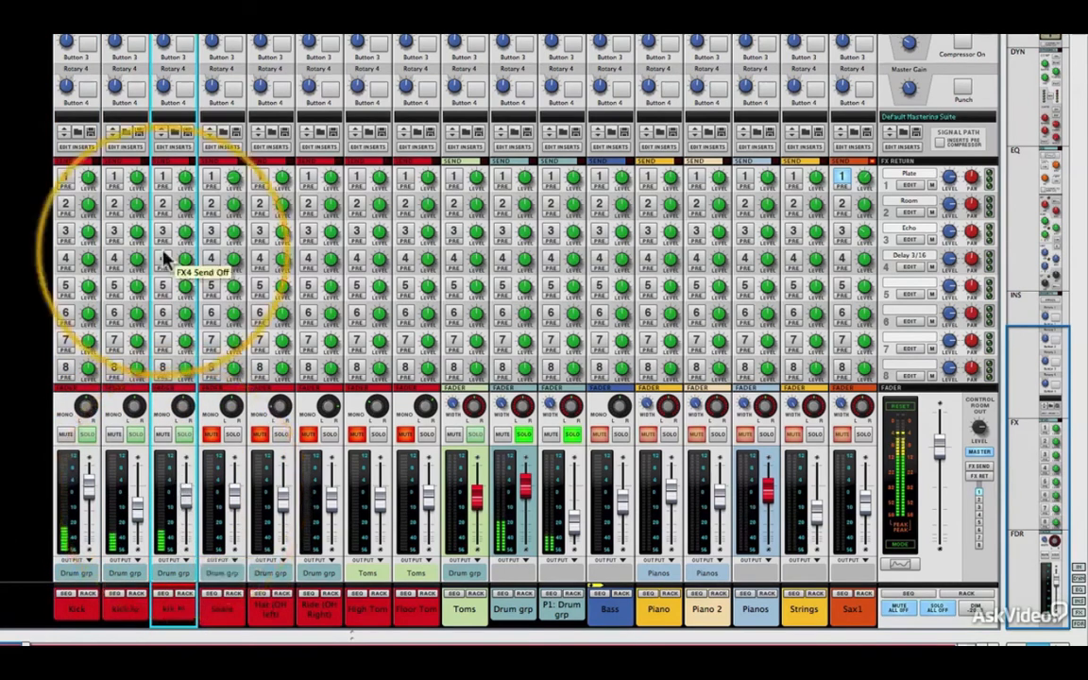
scroll(165, 245, "up", 10)
scroll(158, 311, "up", 2)
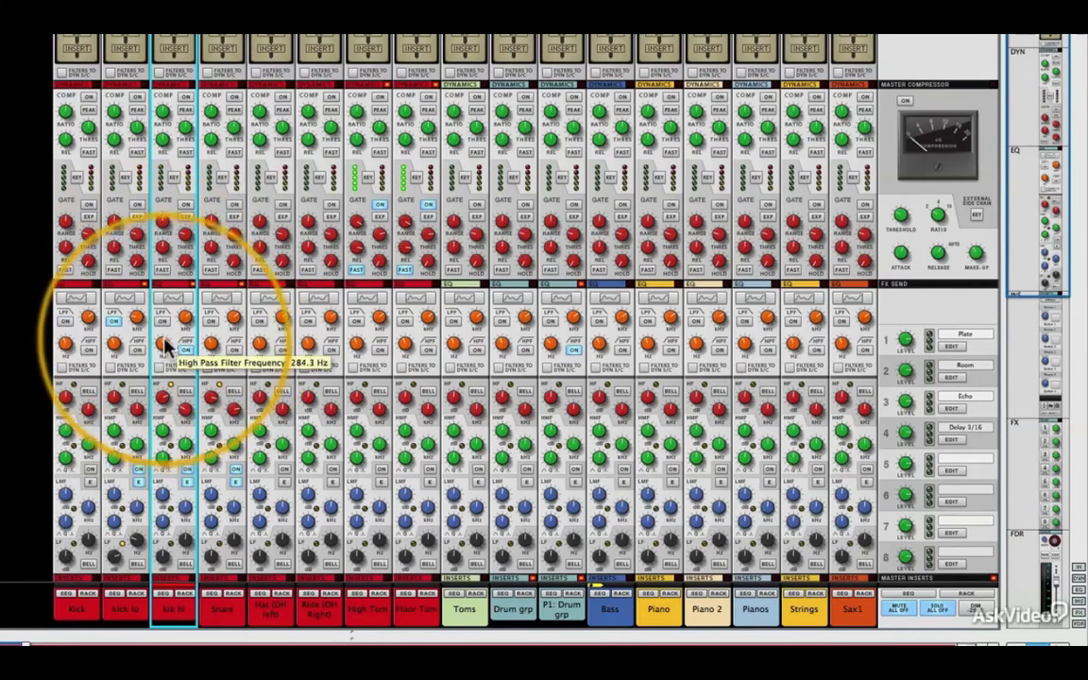
scroll(165, 346, "down", 10)
left_click(184, 435)
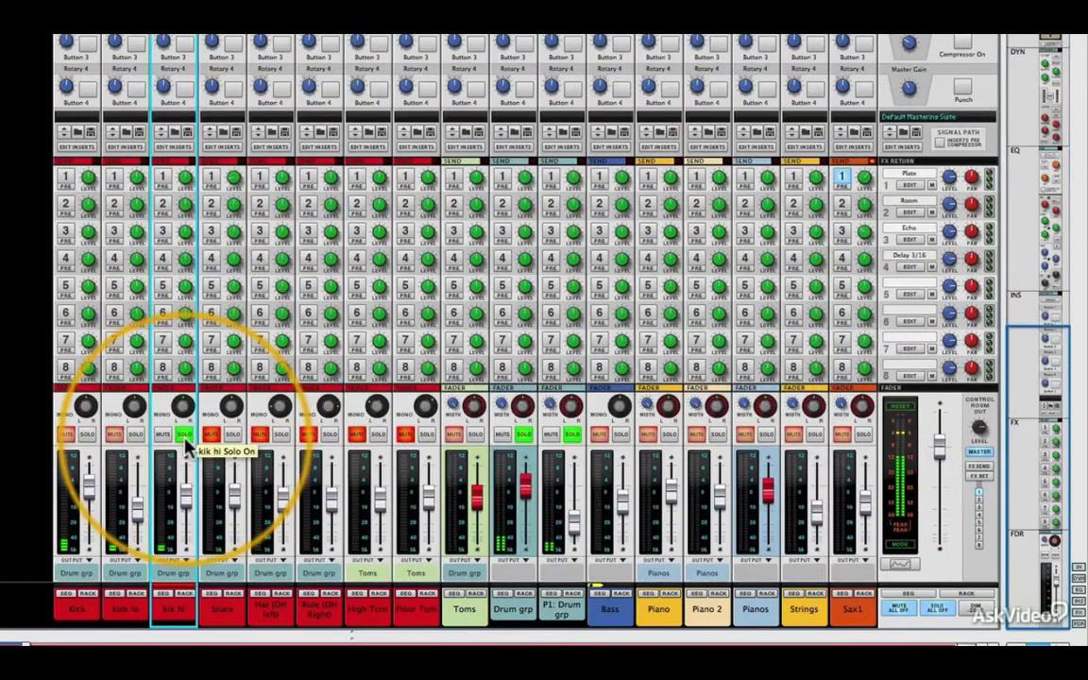
left_click_drag(186, 483, 185, 463)
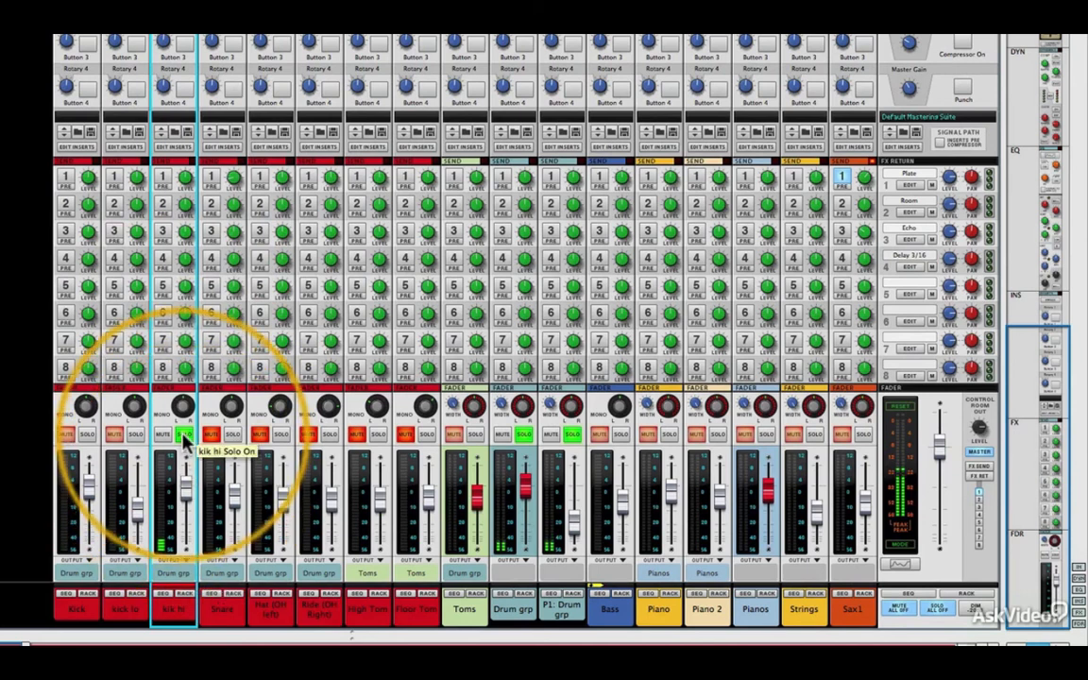
left_click(185, 436)
left_click_drag(187, 498, 188, 499)
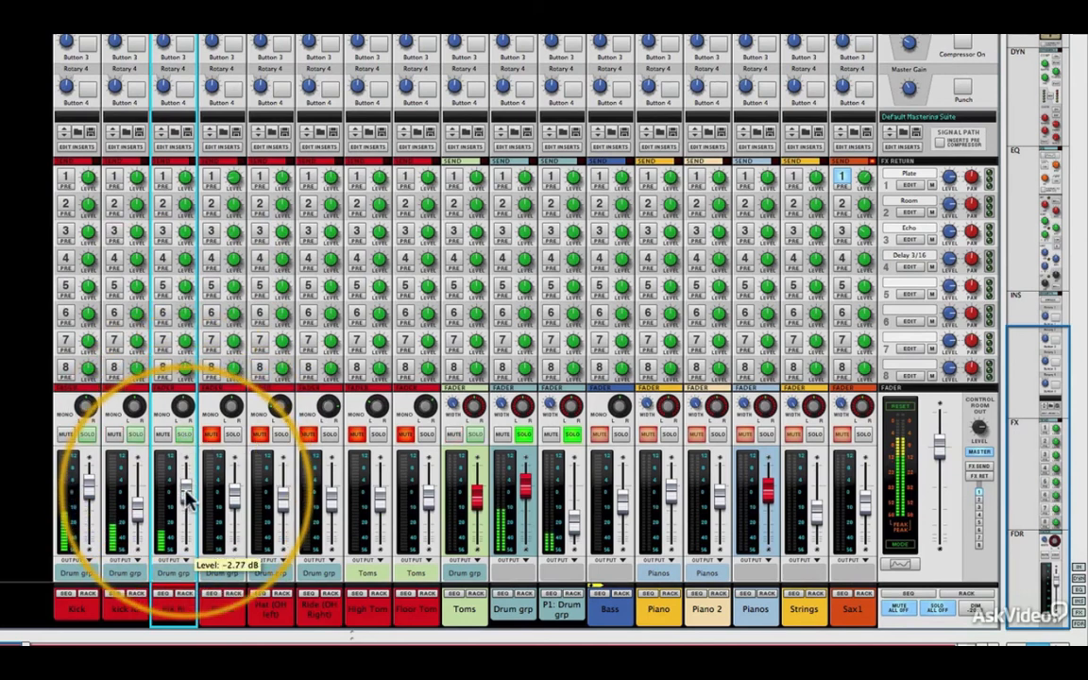
Set kik hi's high-frequency EQ gain to about 10.79 dB.
scroll(177, 390, "up", 2)
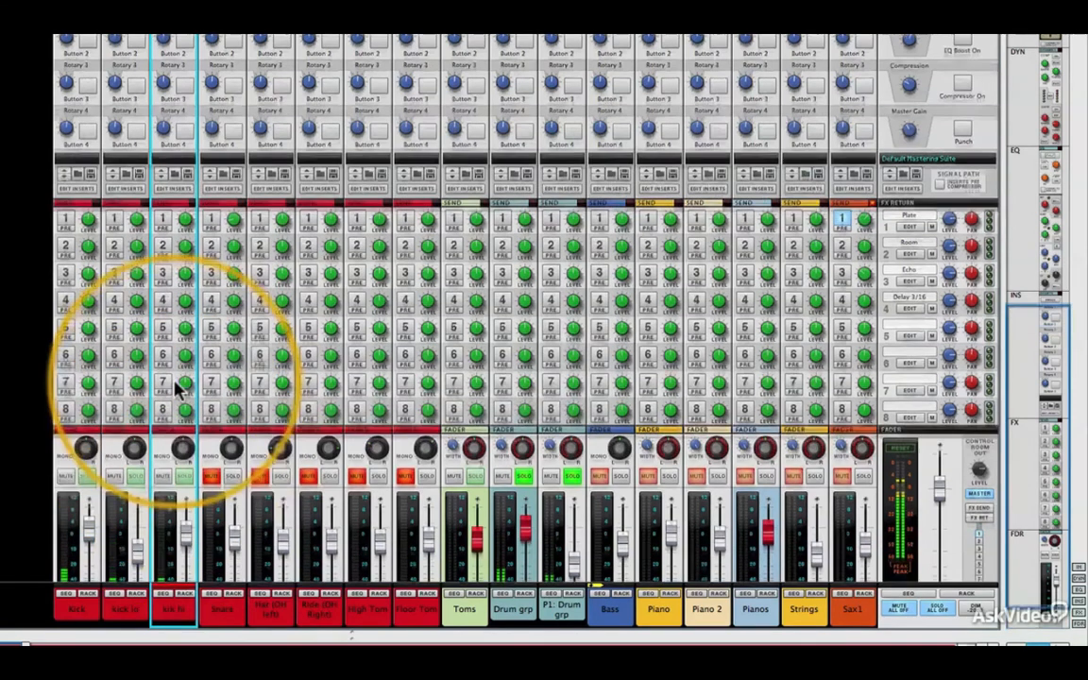
scroll(177, 391, "up", 10)
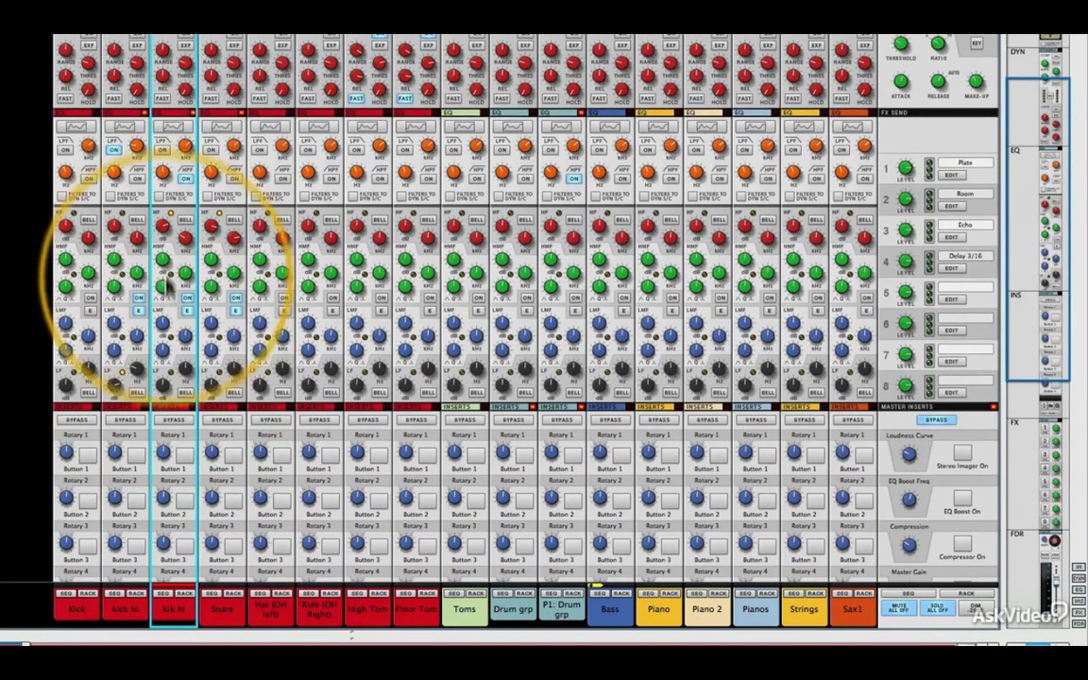
mouse_move(165, 230)
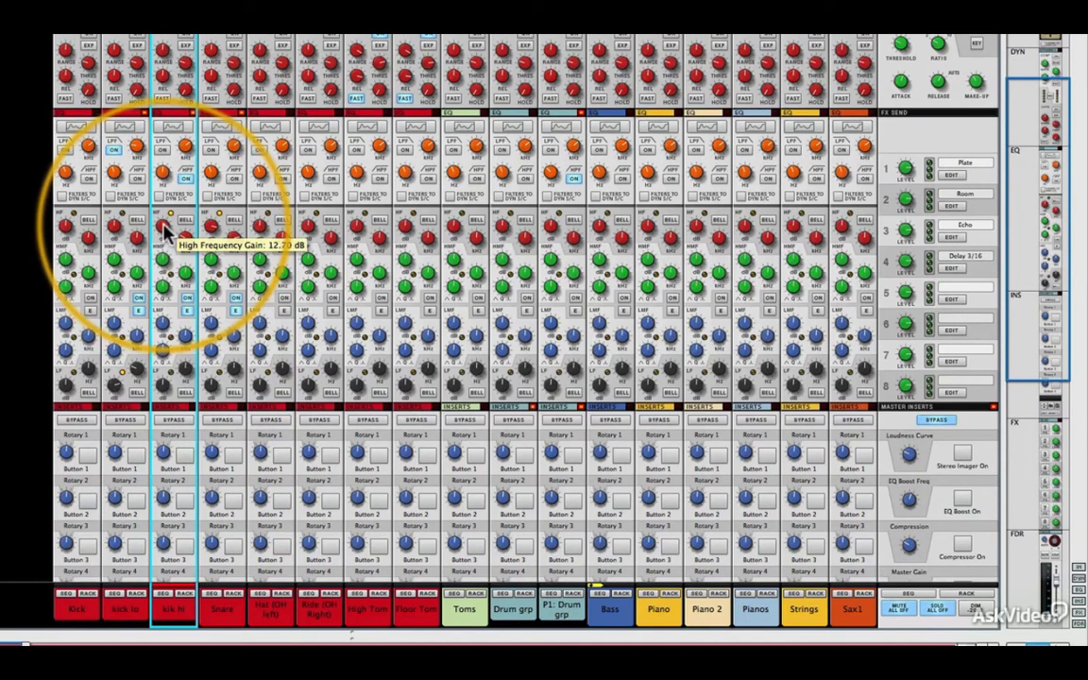
left_click_drag(163, 223, 164, 226)
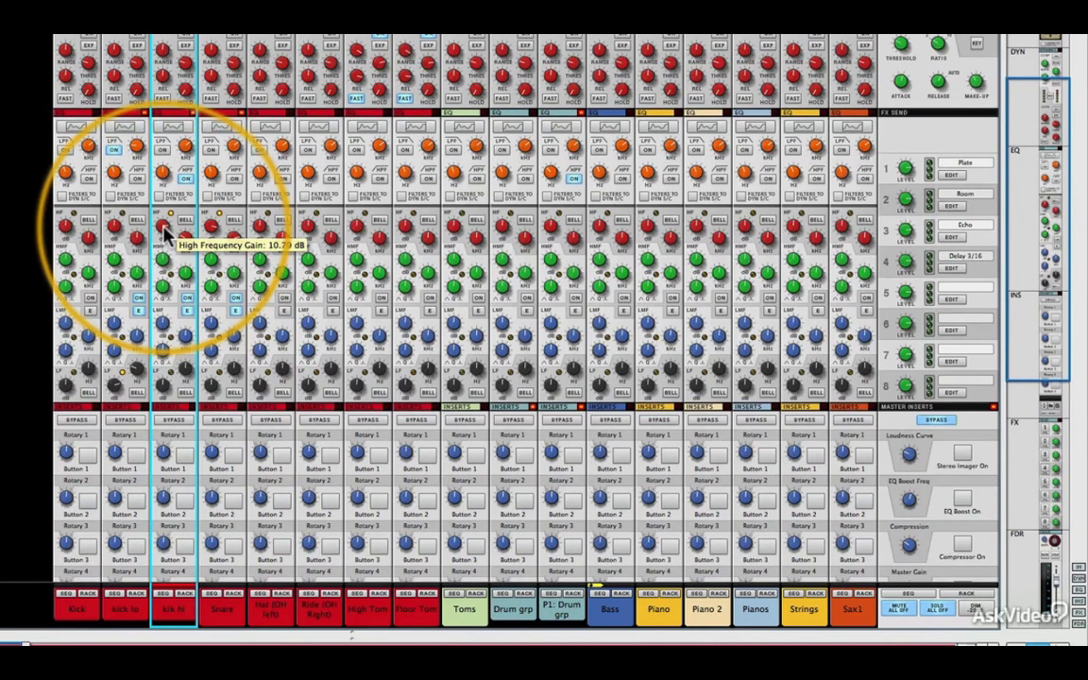
Enable the gate on kik hi and set the gate range to about -26.46 dB.
scroll(166, 231, "up", 3)
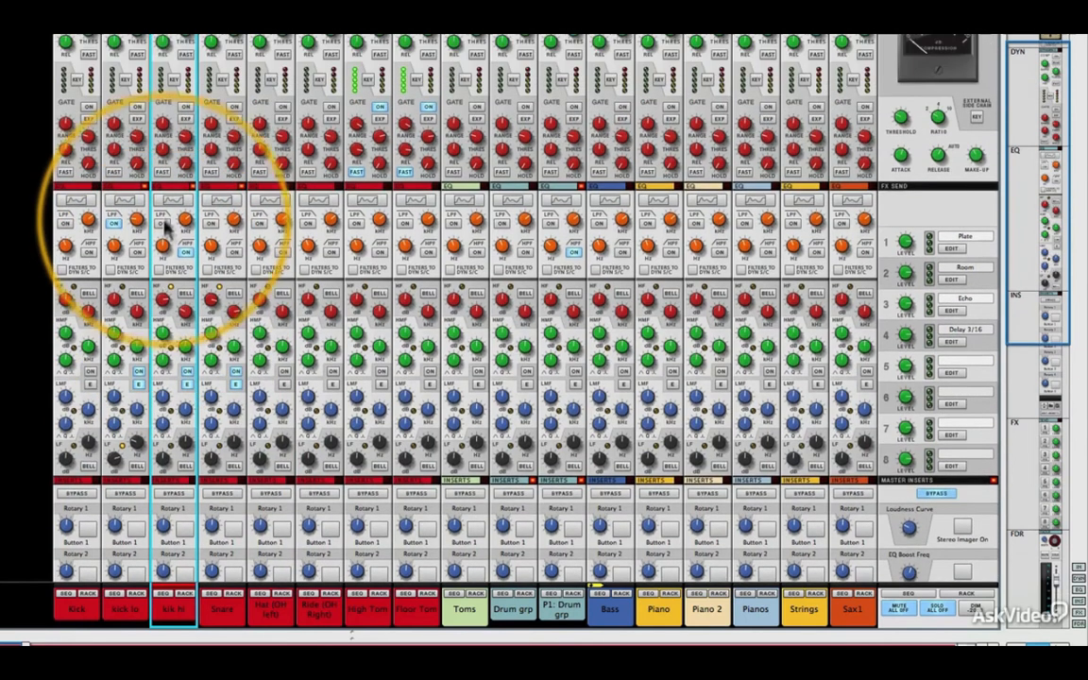
left_click(185, 108)
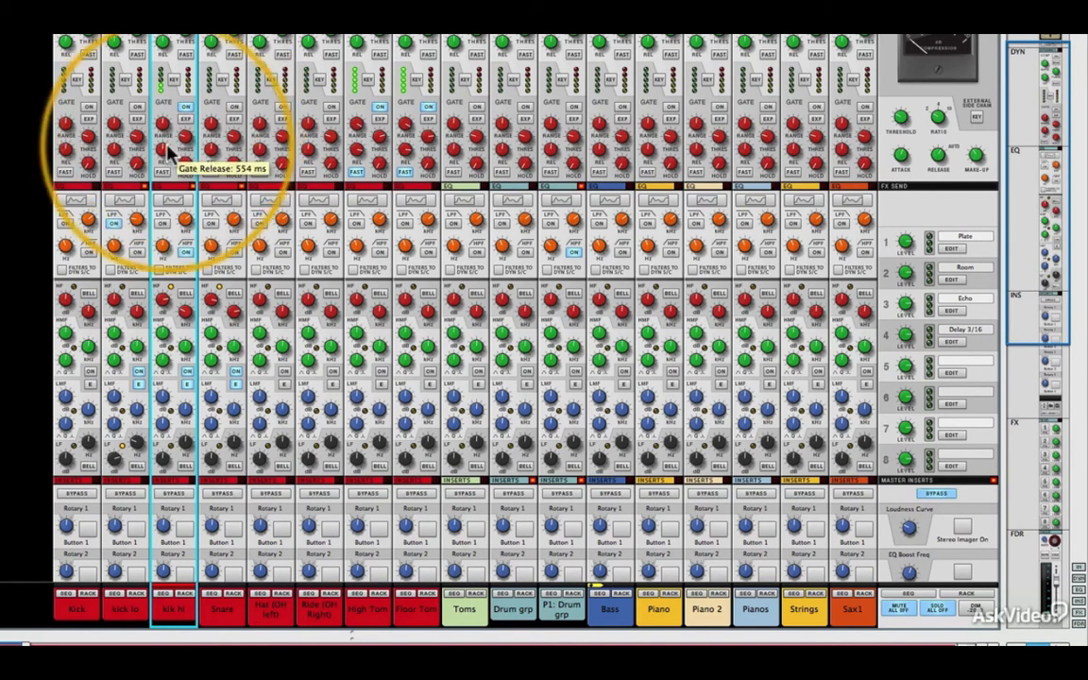
scroll(166, 147, "down", 3)
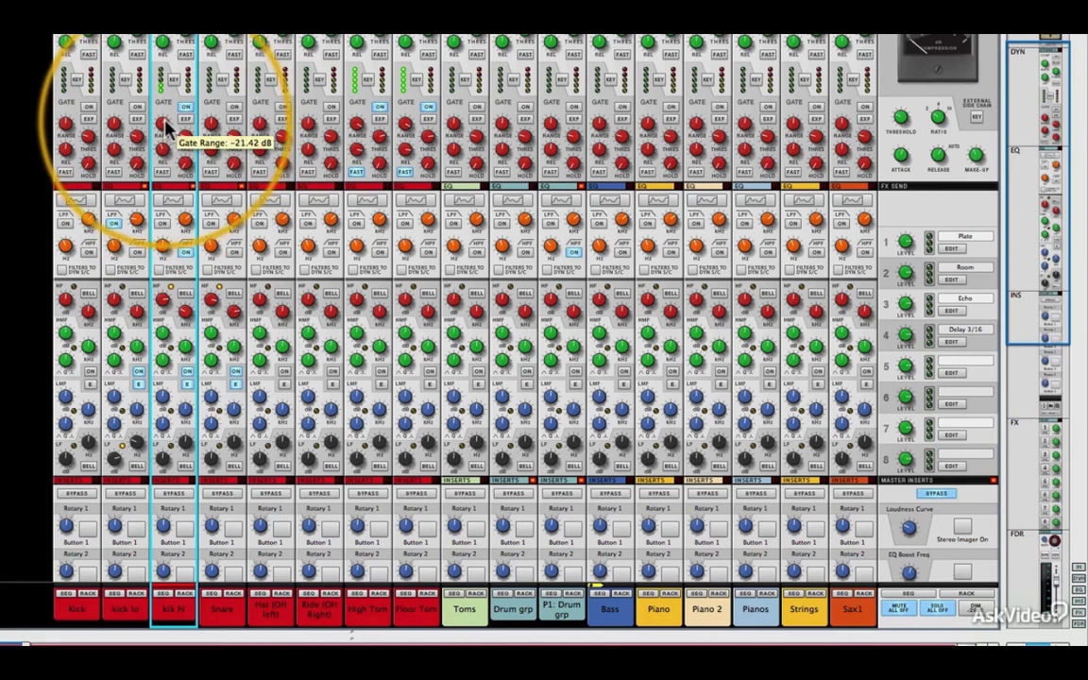
scroll(166, 127, "down", 3)
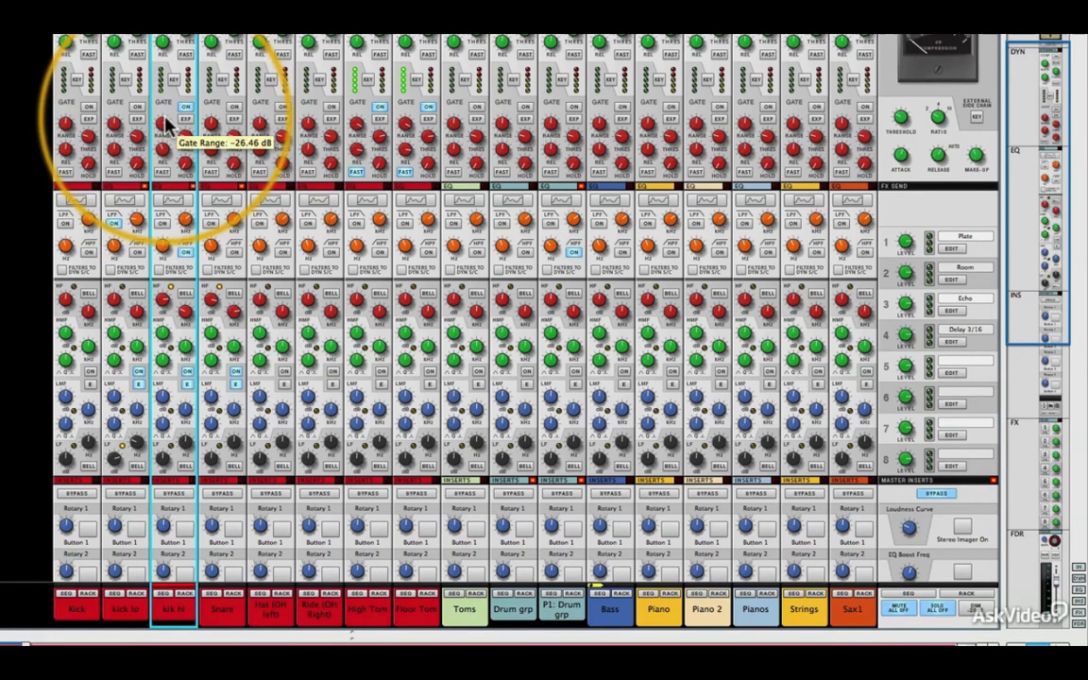
Mute and unmute kick lo and kik hi to compare the kick sound, and lower the kik hi fader slightly.
scroll(167, 127, "down", 10)
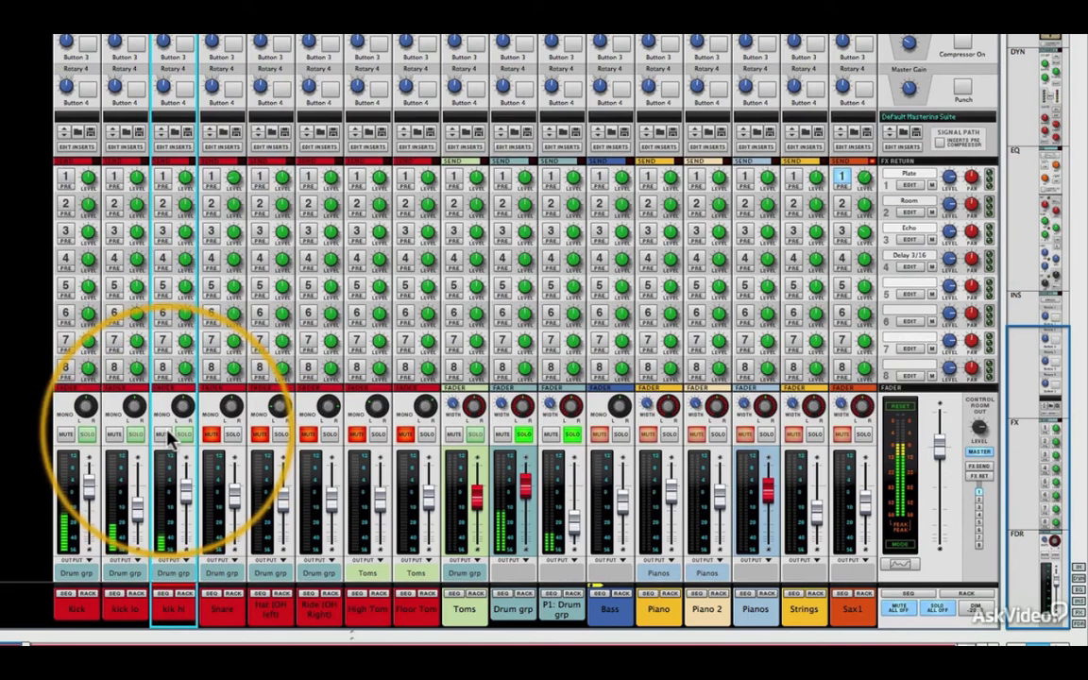
left_click_drag(167, 434, 116, 435)
left_click(114, 435)
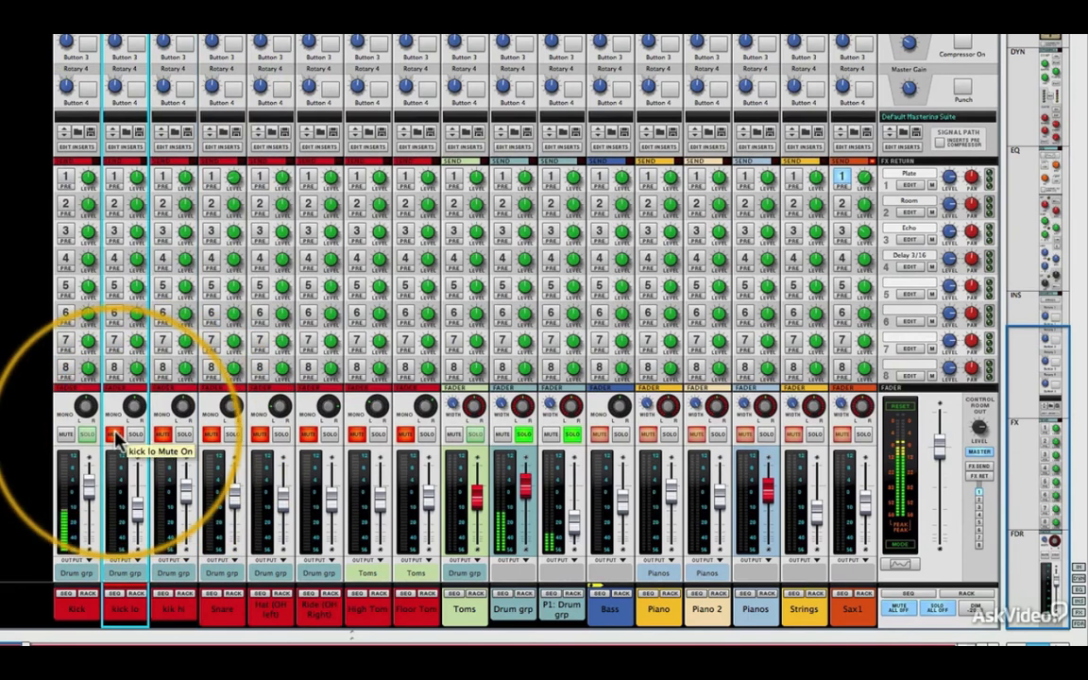
left_click(163, 437)
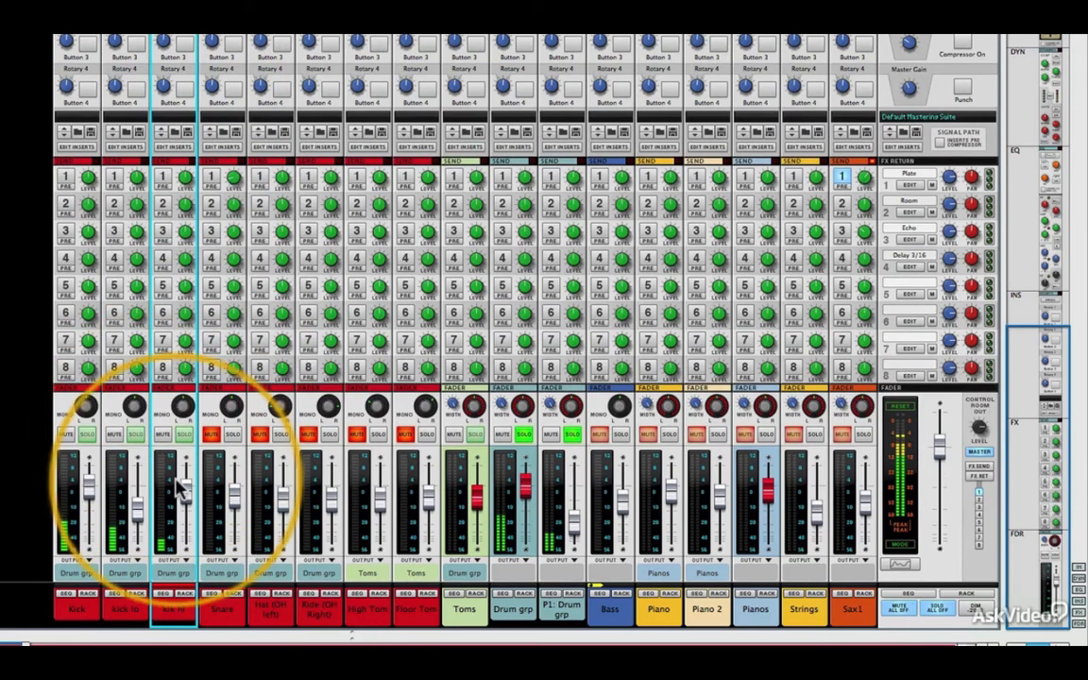
left_click_drag(183, 486, 136, 511)
Unmute the Floor Tom, High Tom, Ride (OH Right), Hat (OH left) and Snare channels.
left_click(407, 436)
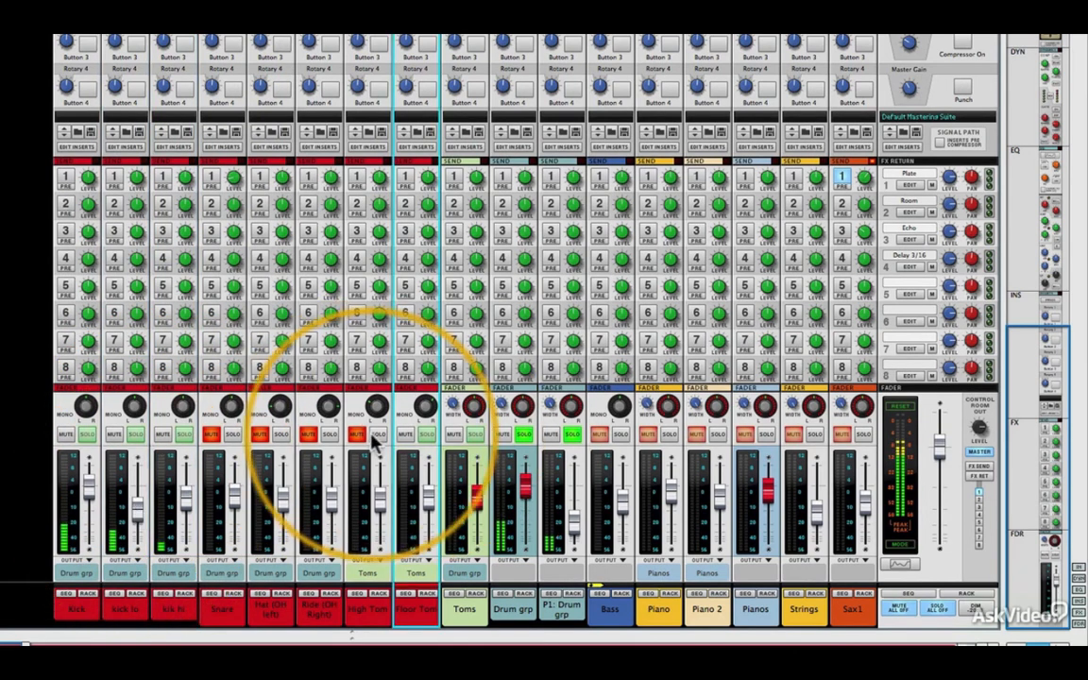
left_click(356, 436)
left_click(308, 435)
left_click(259, 435)
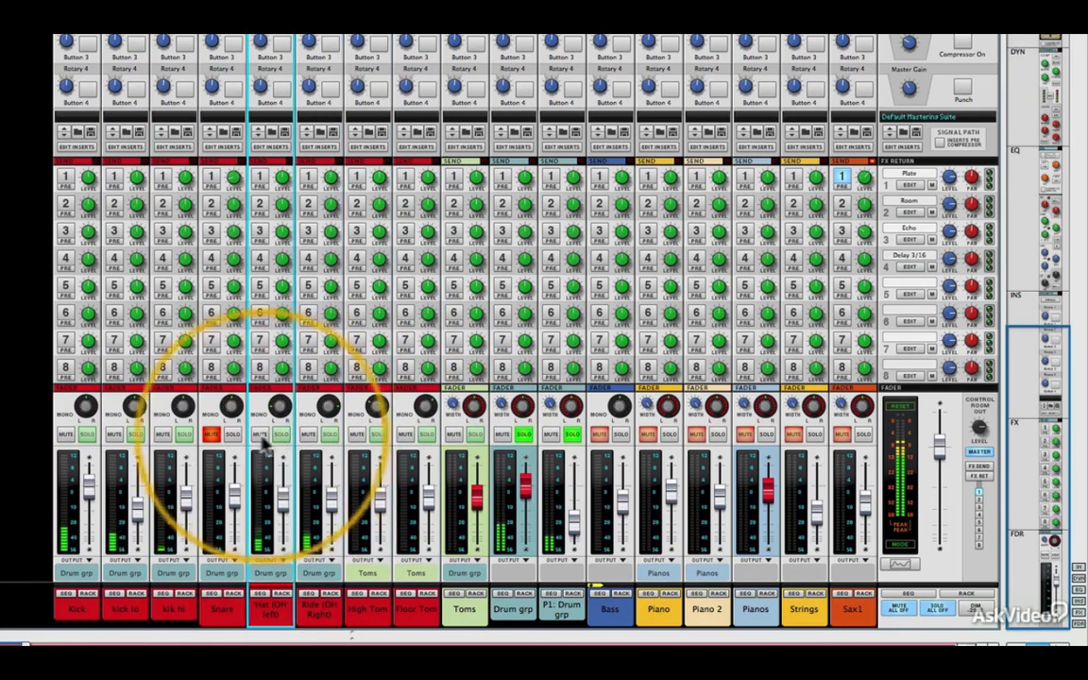
left_click(212, 436)
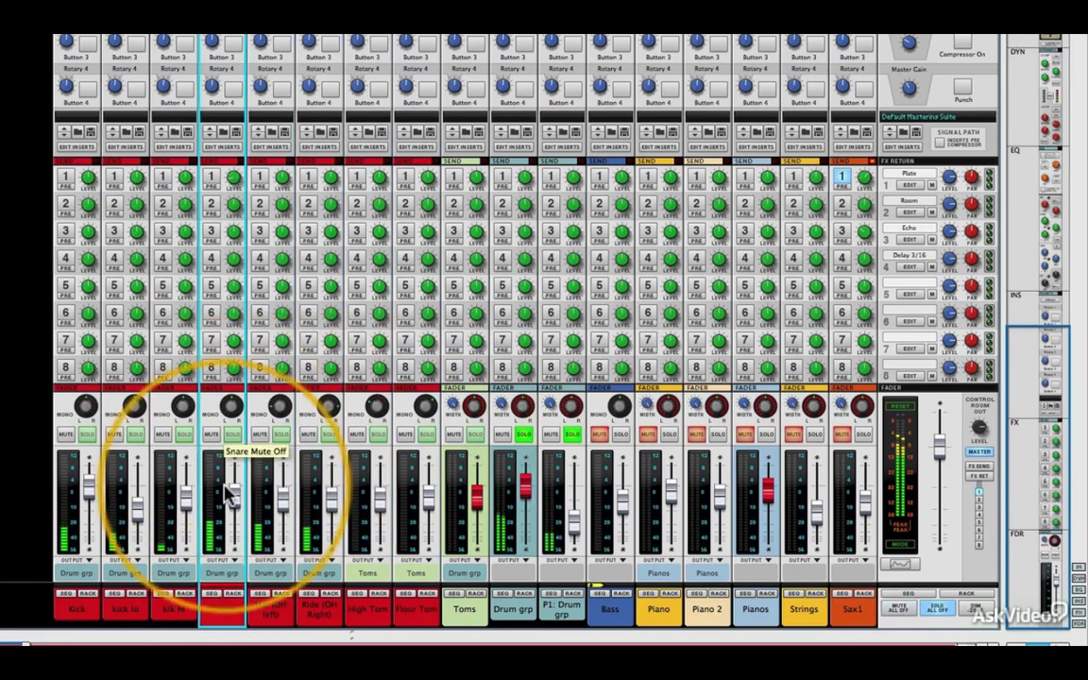
Set the Snare fader to about -0.36 dB and the Kick fader to about -3.57 dB.
left_click_drag(236, 499, 237, 488)
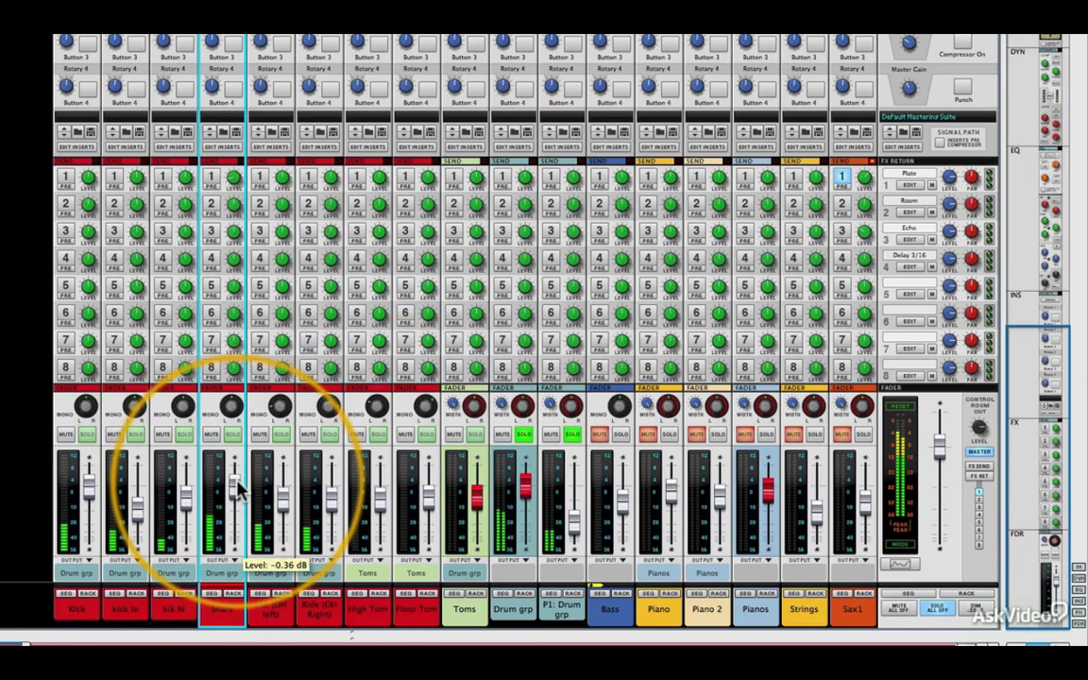
left_click(137, 509)
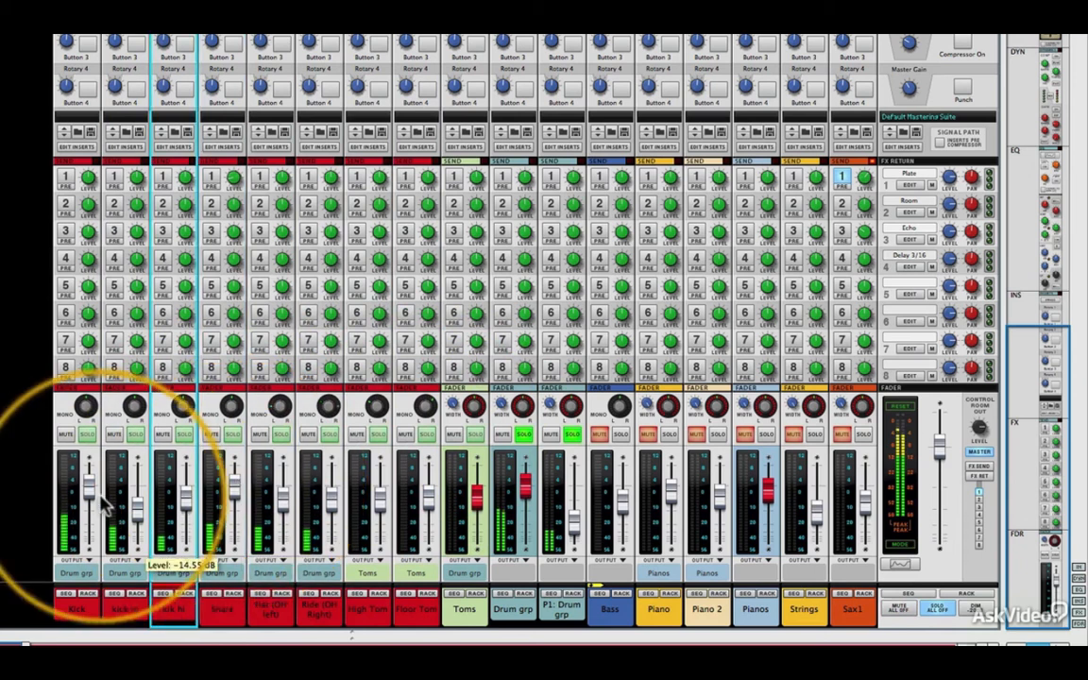
left_click(91, 499)
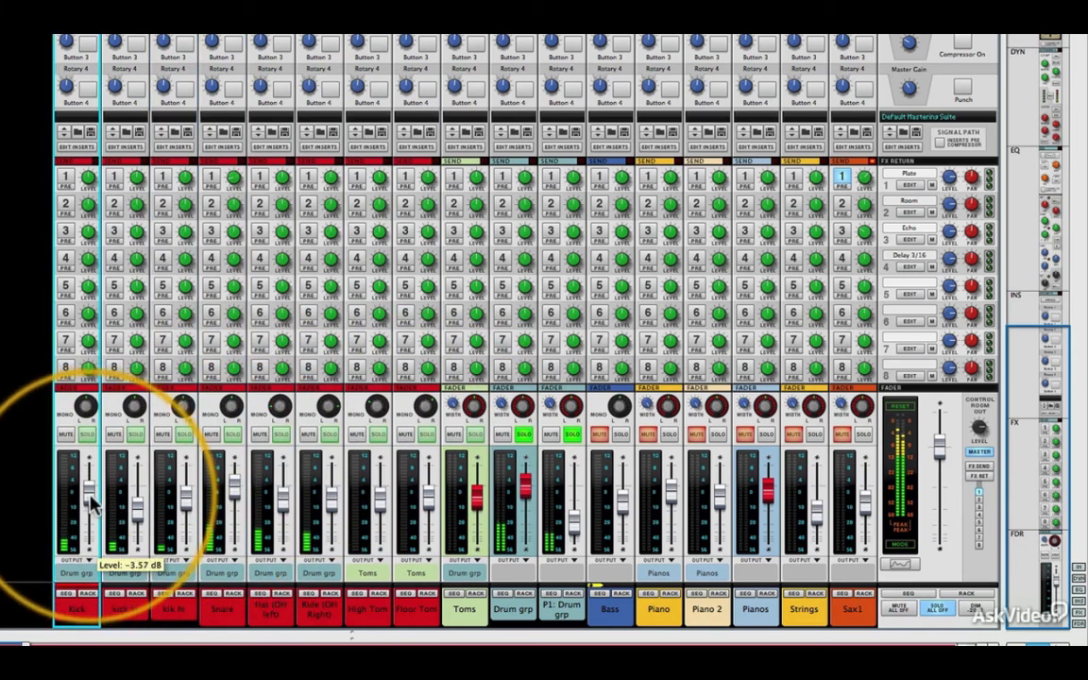
Raise the P1: Drum grp fader to about -22.46 dB and fine-tune it against the Drum grp channel.
left_click(572, 525)
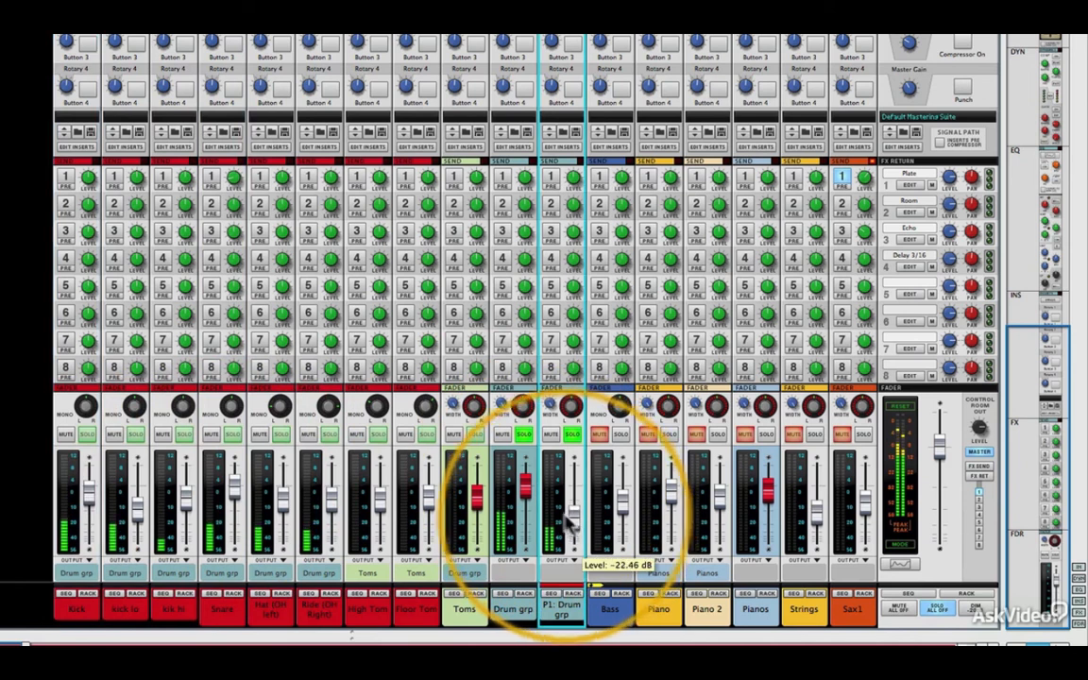
left_click(526, 501)
left_click_drag(575, 515, 578, 525)
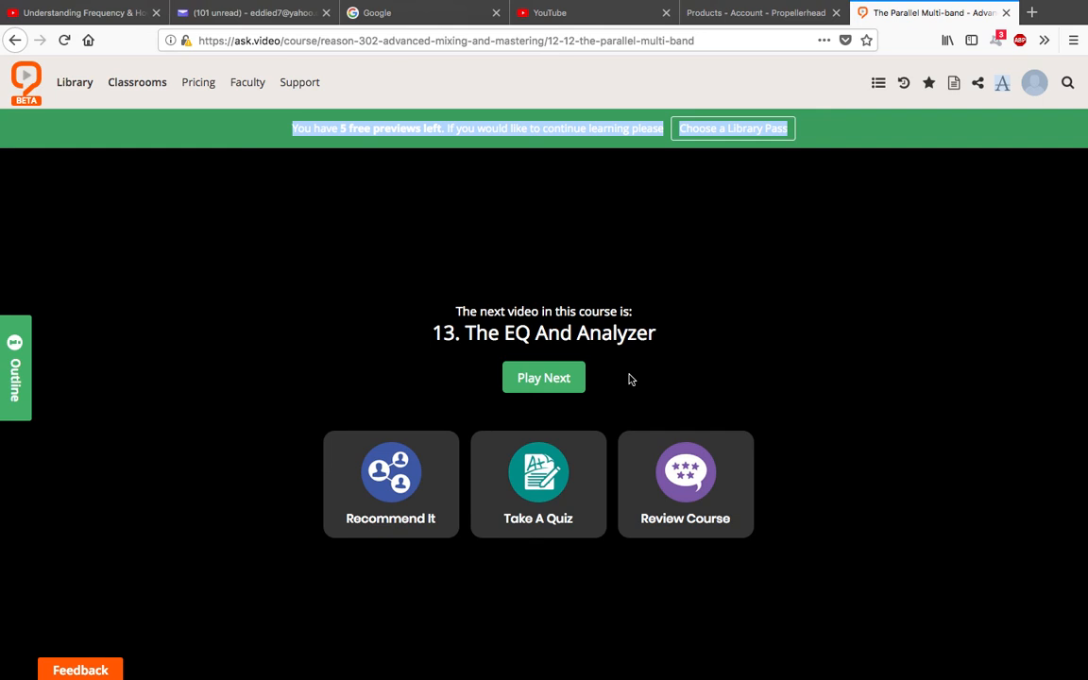
Play the next course video in the browser, 13. The EQ And Analyzer, in full screen.
left_click(553, 377)
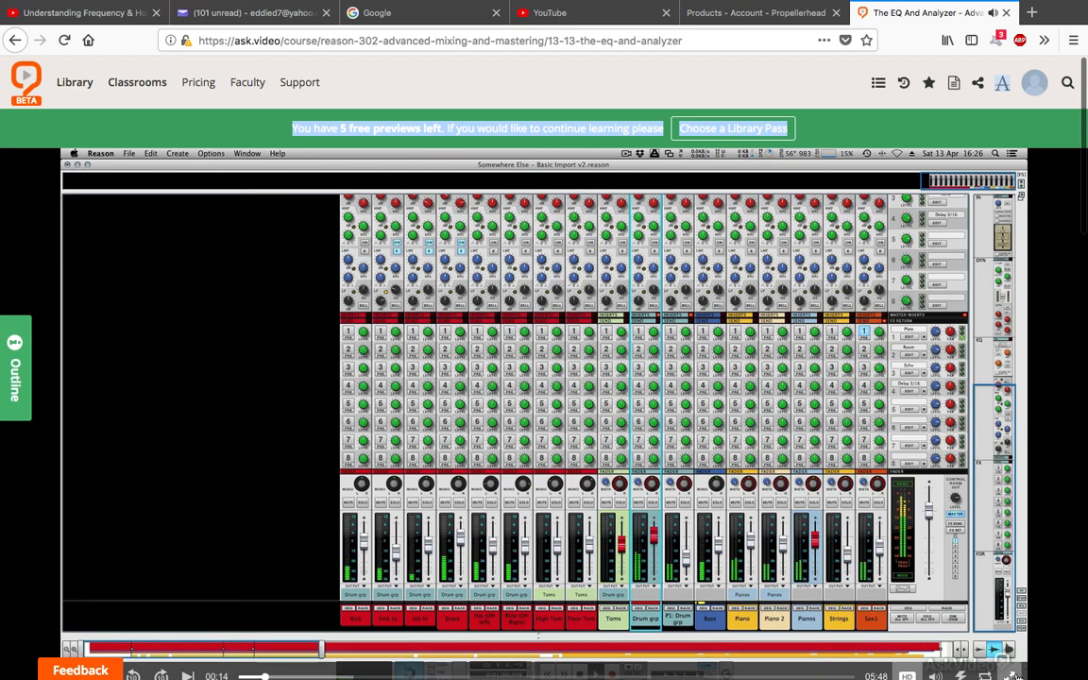
left_click(1009, 676)
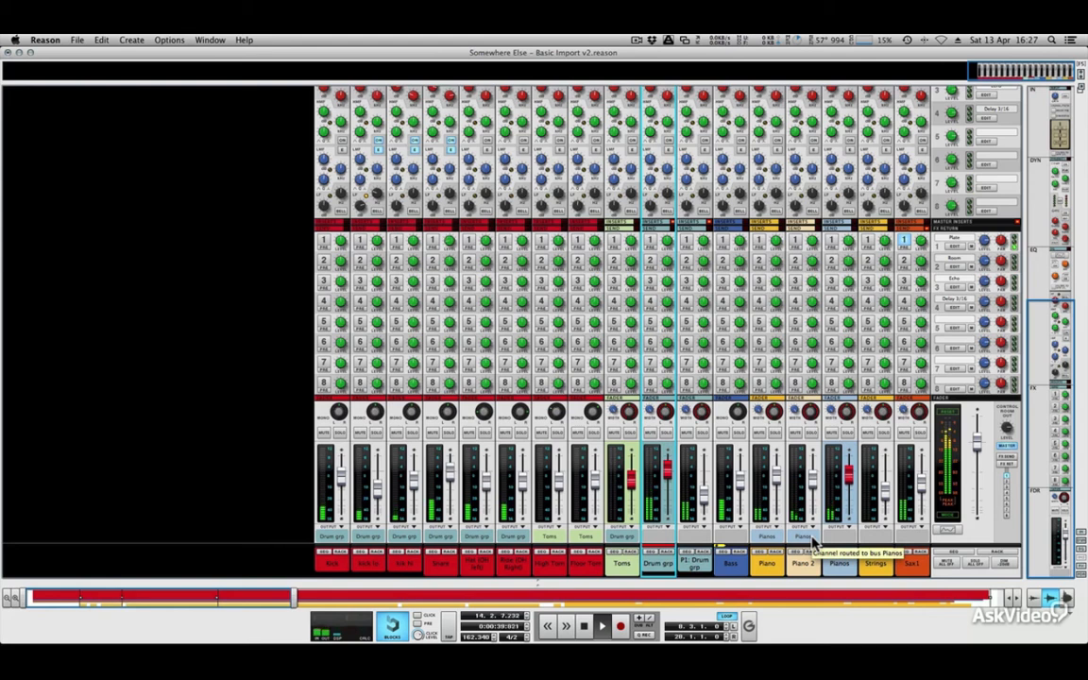
Open the Spectrum EQ for the Drum grp channel and view its list of selectable channels.
scroll(671, 330, "up", 5)
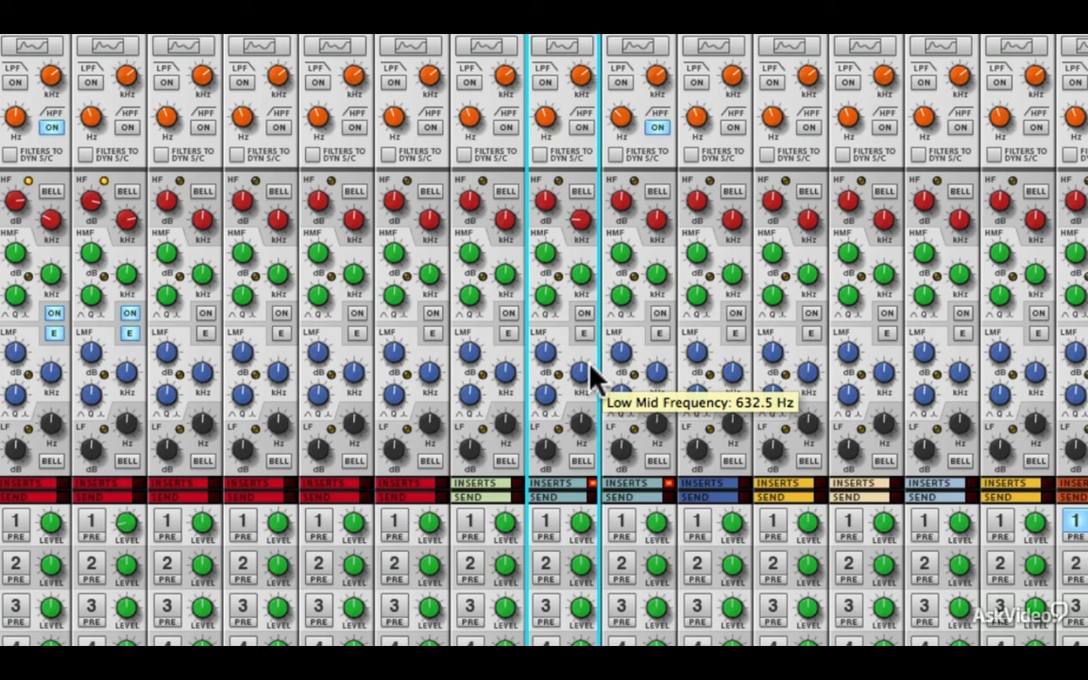
left_click(563, 46)
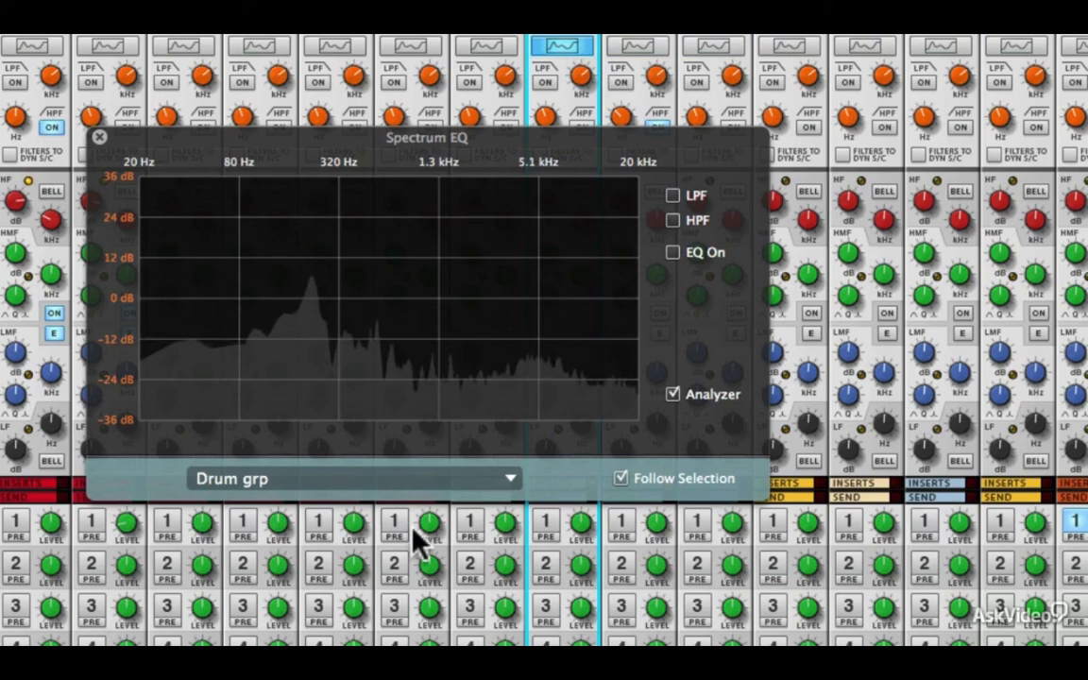
left_click(382, 482)
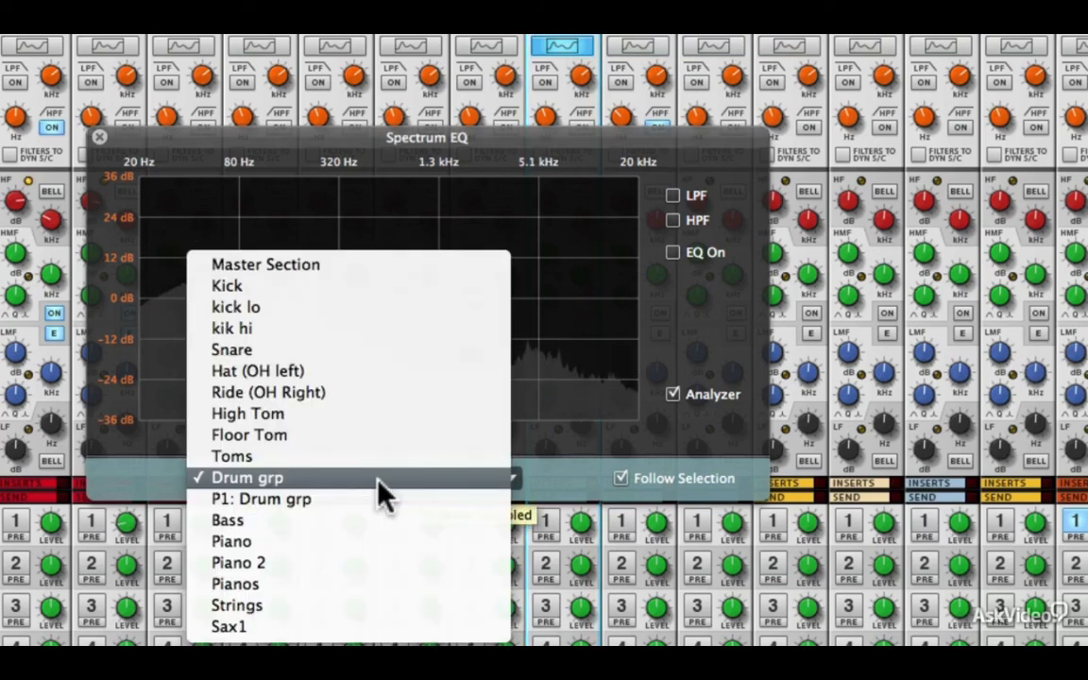
left_click(332, 264)
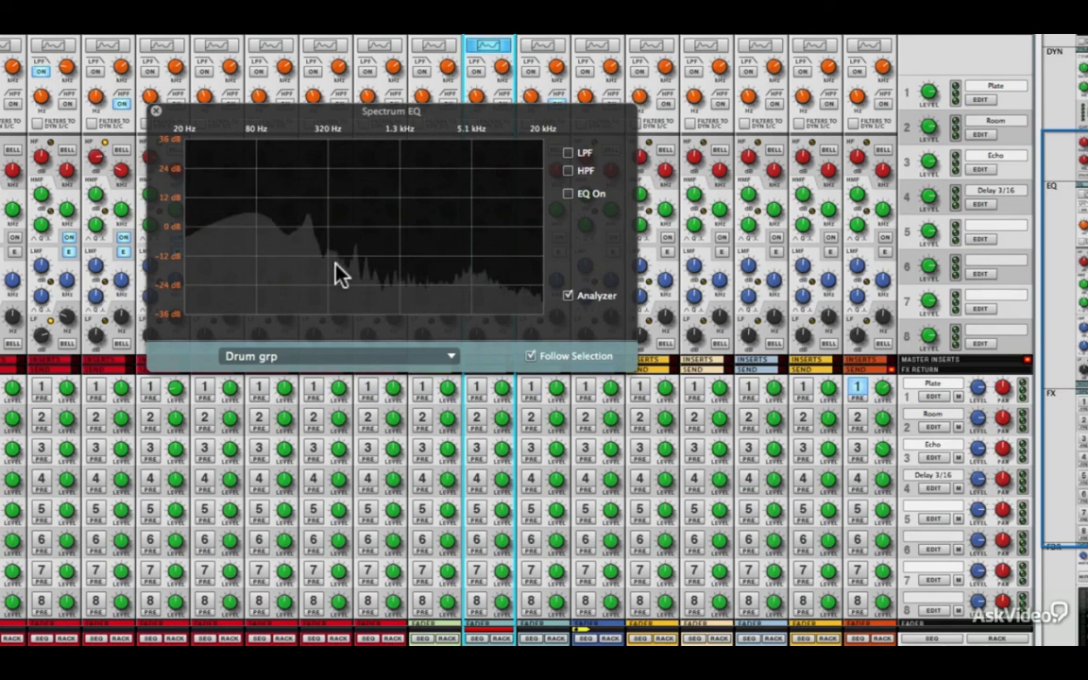
Move the Spectrum EQ window below the channels' EQ controls so it covers the send section.
left_click_drag(331, 121, 410, 347)
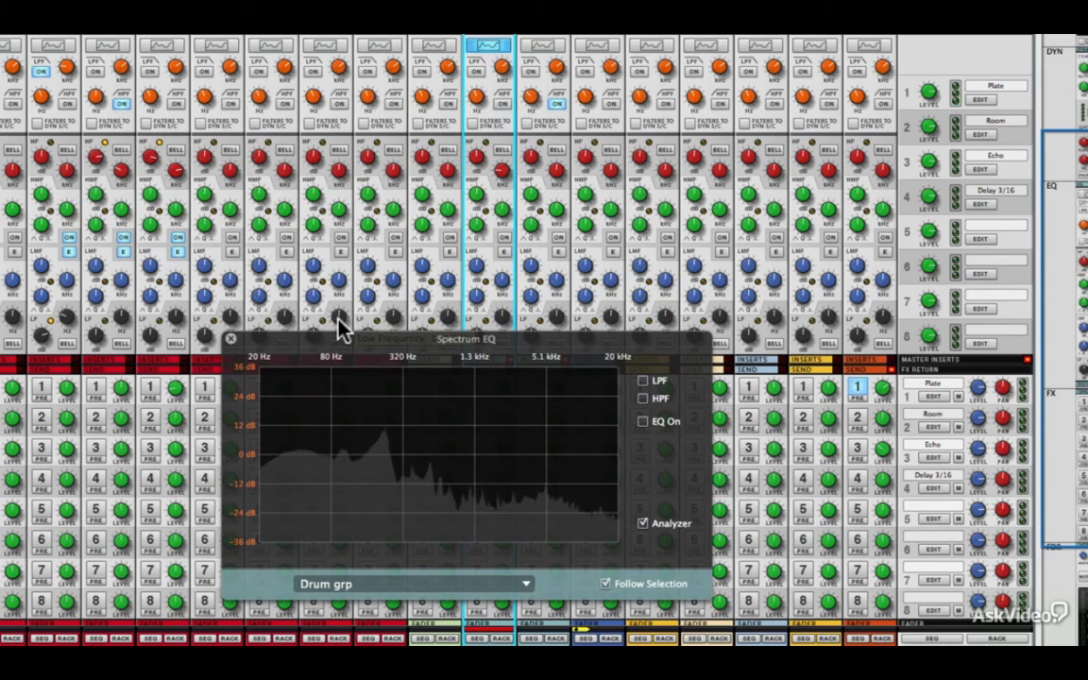
left_click(577, 488)
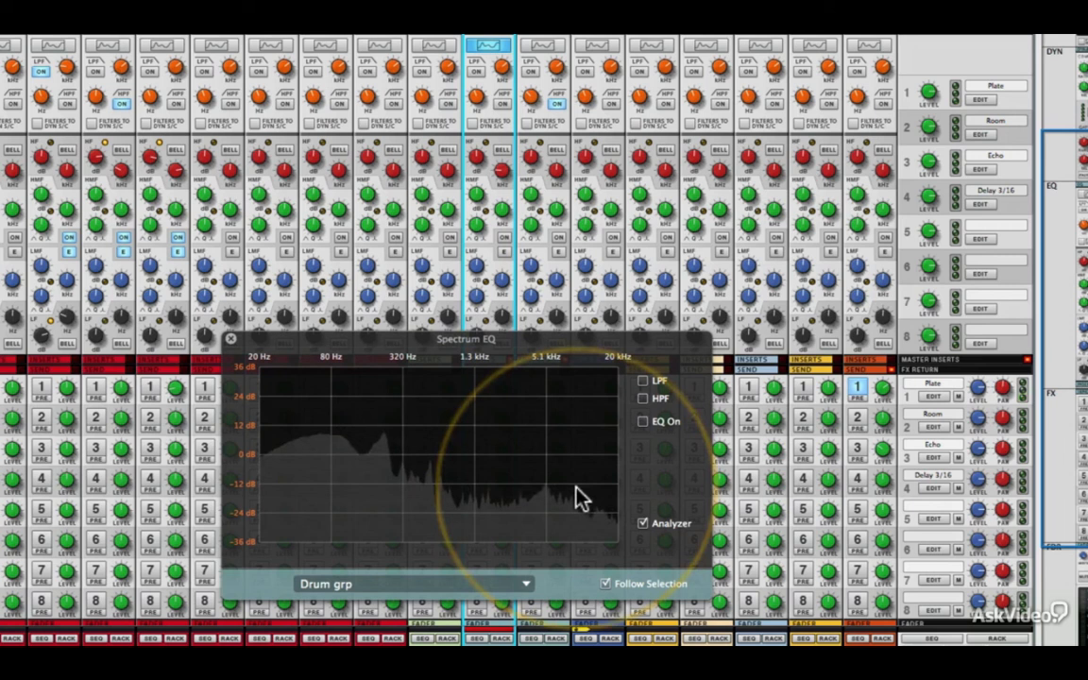
Turn on the Drum grp EQ with Follow Selection off, and move the Spectrum EQ window lower, clear of the channel EQ controls.
left_click(643, 421)
left_click(534, 348)
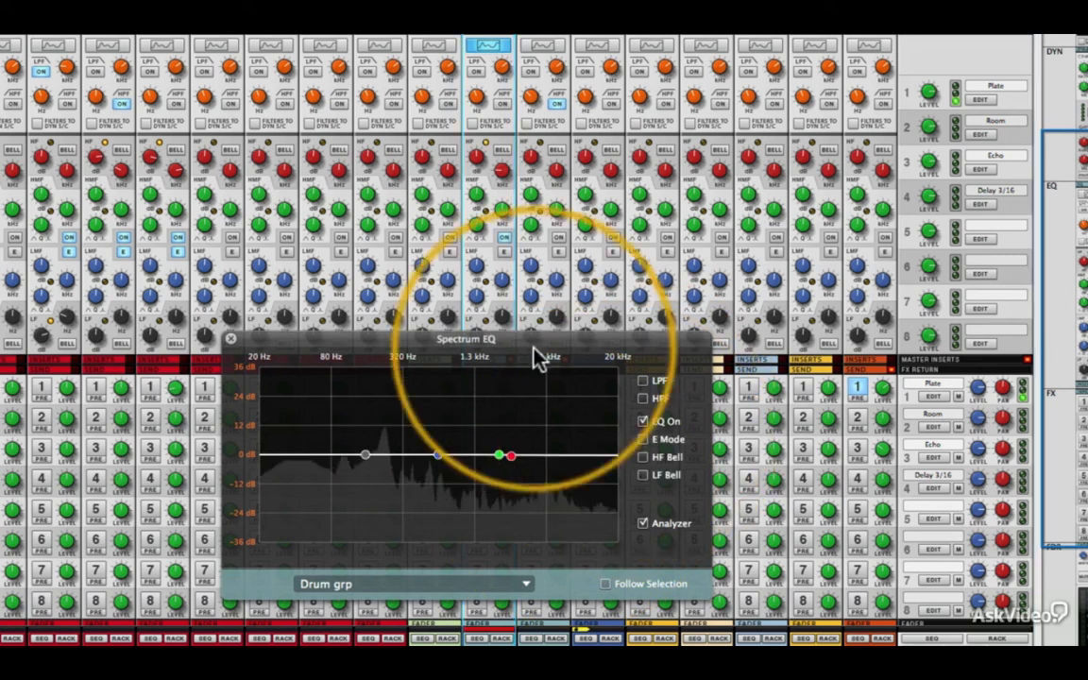
left_click_drag(526, 348, 544, 391)
Shift the low-frequency EQ band of Drum grp down to about 80 Hz, leaving its gain near 0 dB.
left_click(406, 454)
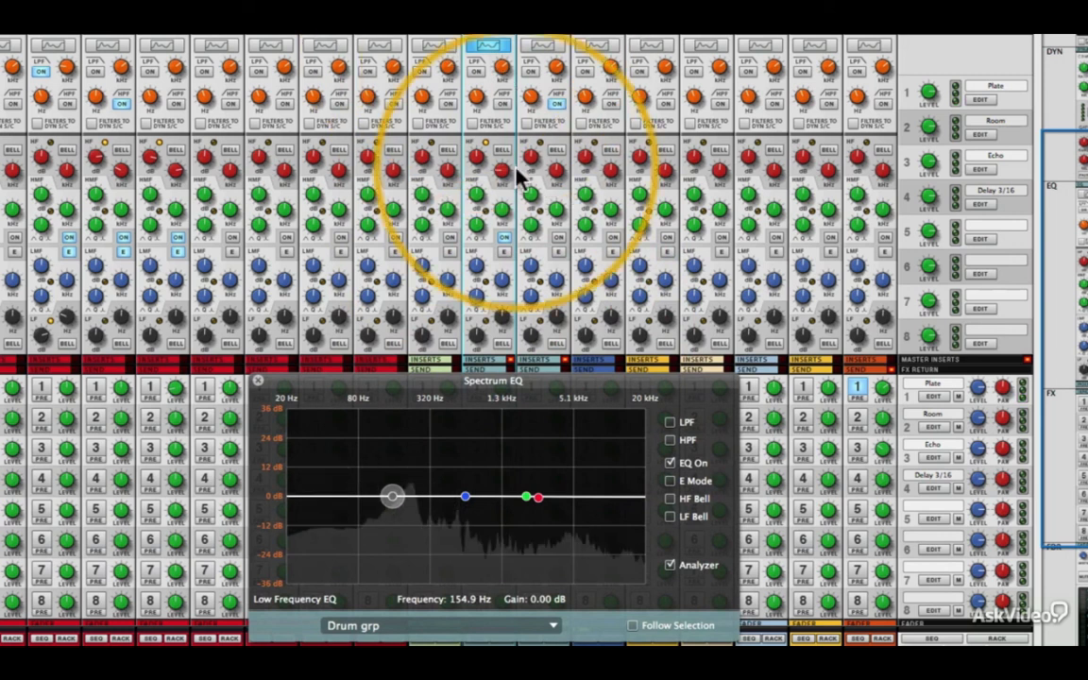
left_click(539, 498)
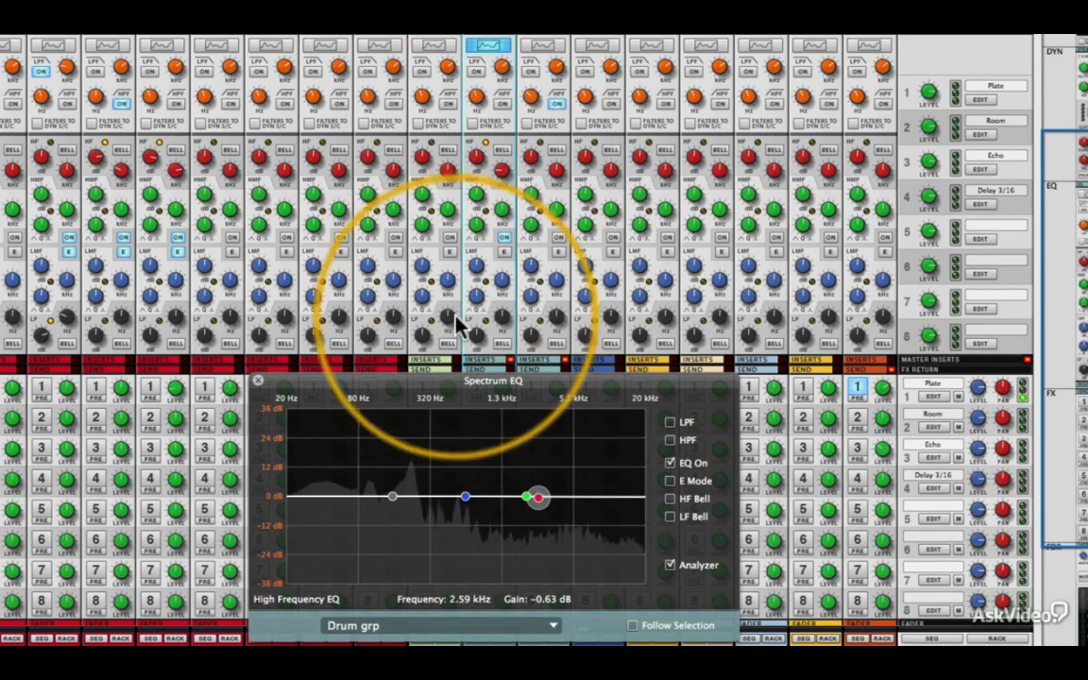
left_click(394, 496)
left_click_drag(395, 496, 356, 494)
Boost the high-frequency band to about 9.21 dB at 3.18 kHz and compare the sound with the channel EQ bypassed.
left_click_drag(537, 497, 554, 472)
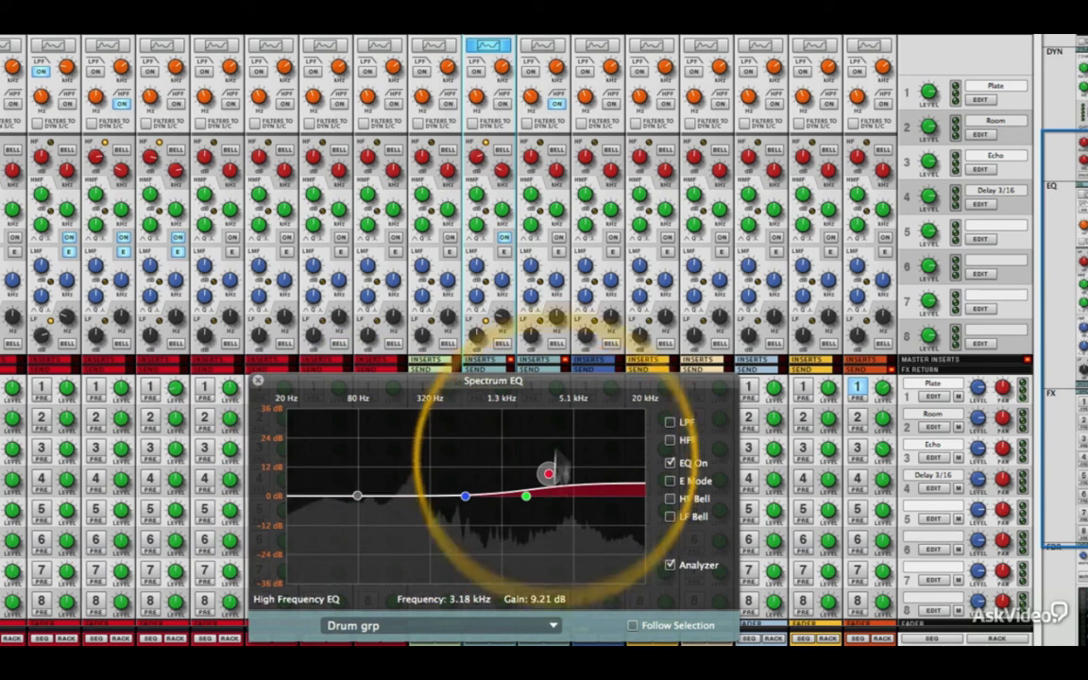
left_click(503, 239)
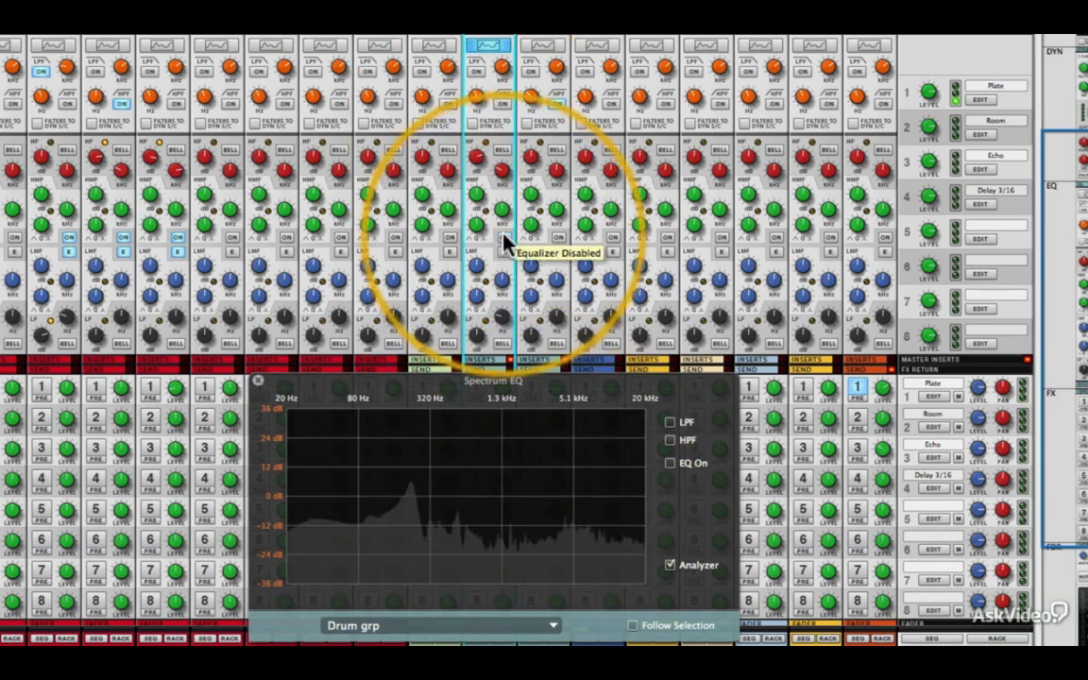
left_click(504, 238)
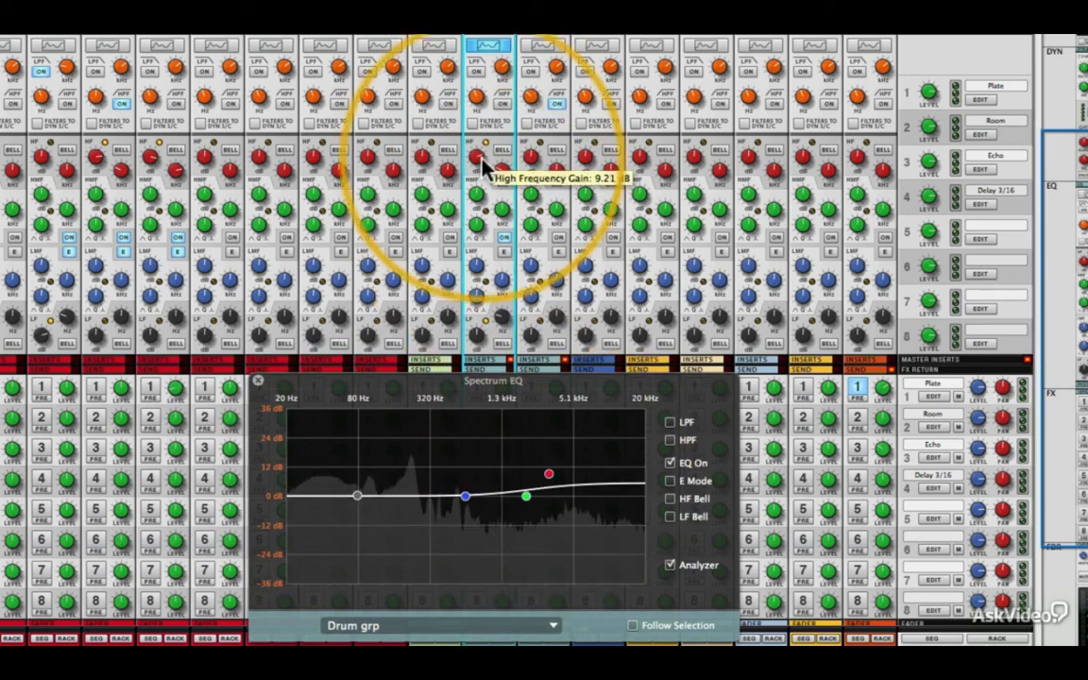
Switch the high-frequency band to Bell mode and boost it to about 12.70 dB at 5.92 kHz.
left_click_drag(483, 159, 502, 182)
mouse_move(536, 481)
left_mouse_down()
mouse_move(551, 468)
mouse_move(535, 456)
mouse_move(558, 493)
mouse_move(544, 477)
left_mouse_up()
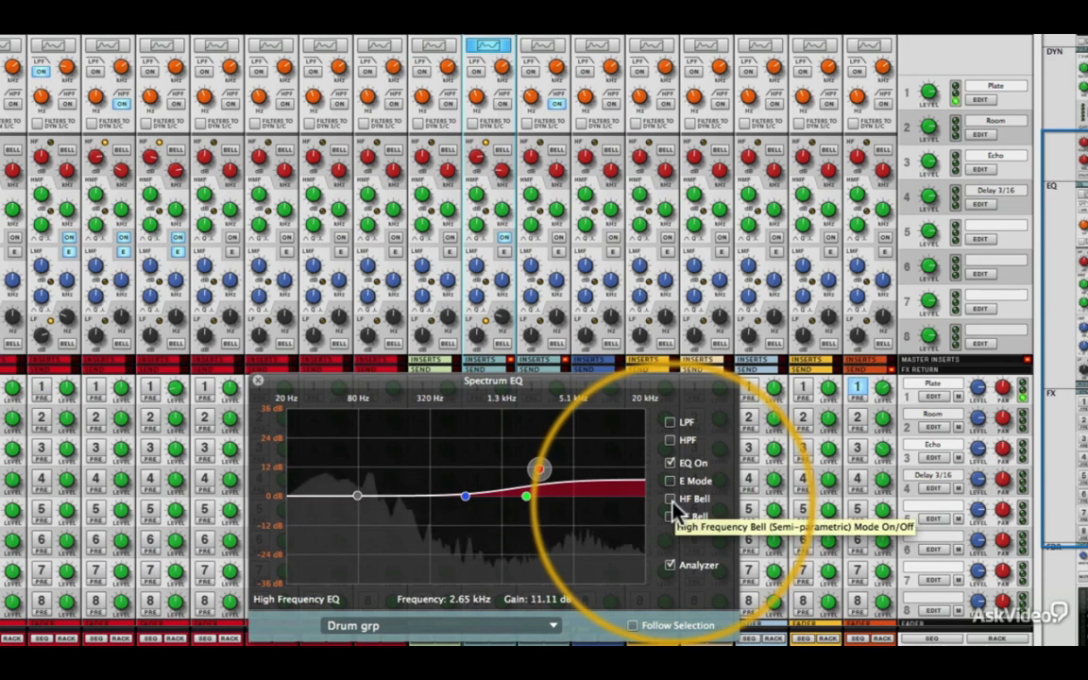
left_click(672, 502)
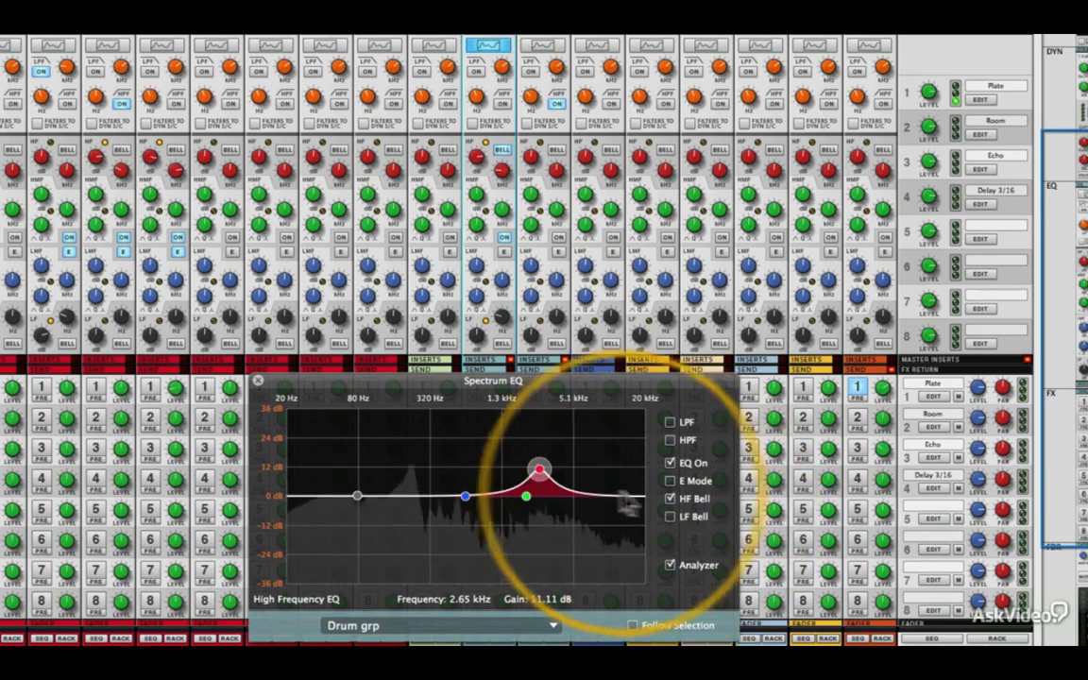
left_click_drag(548, 478, 583, 463)
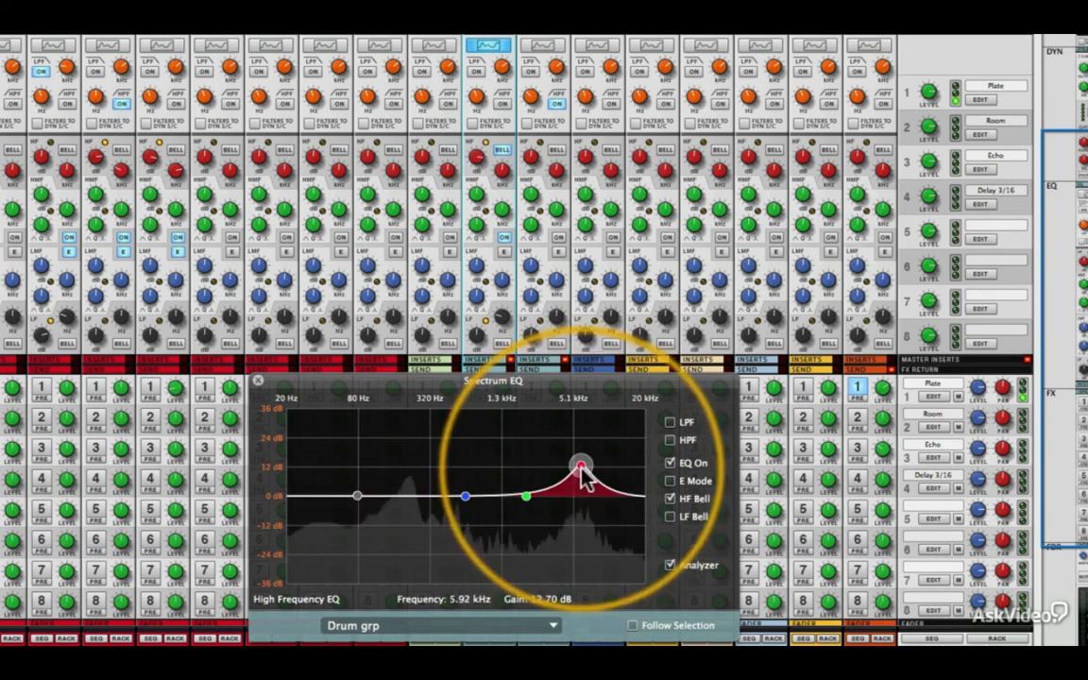
Enable both filters and, with the EQ bands bypassed, set the high-pass to about 338.7 Hz and the low-pass to about 15.67 kHz.
left_click(670, 423)
left_click(670, 441)
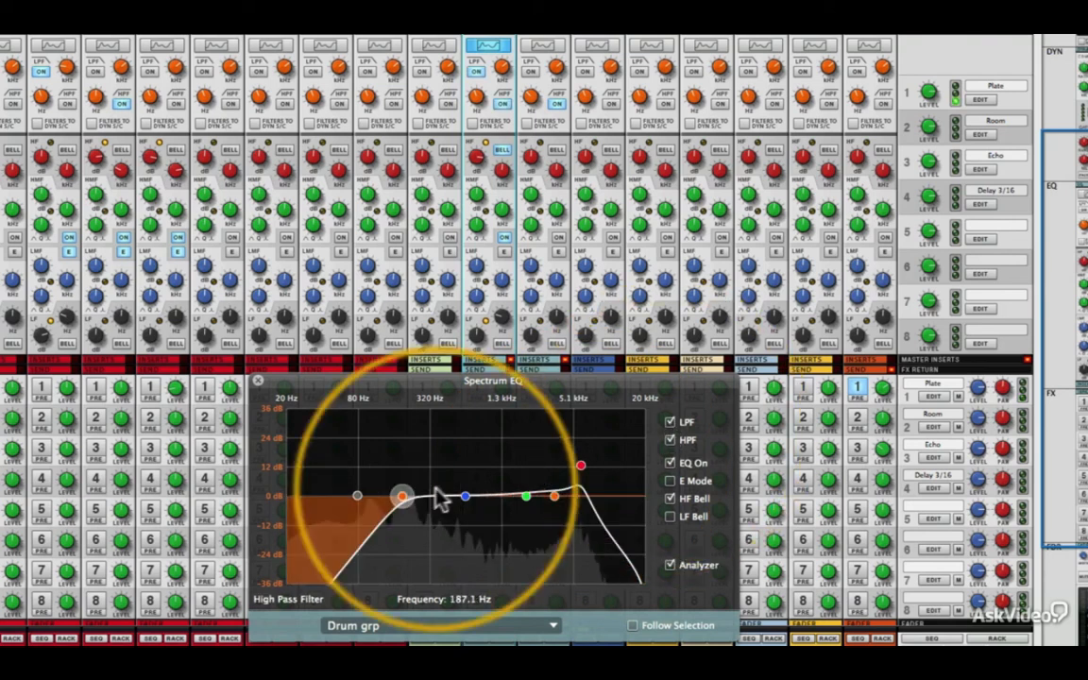
left_click_drag(401, 496, 438, 506)
left_click(554, 496)
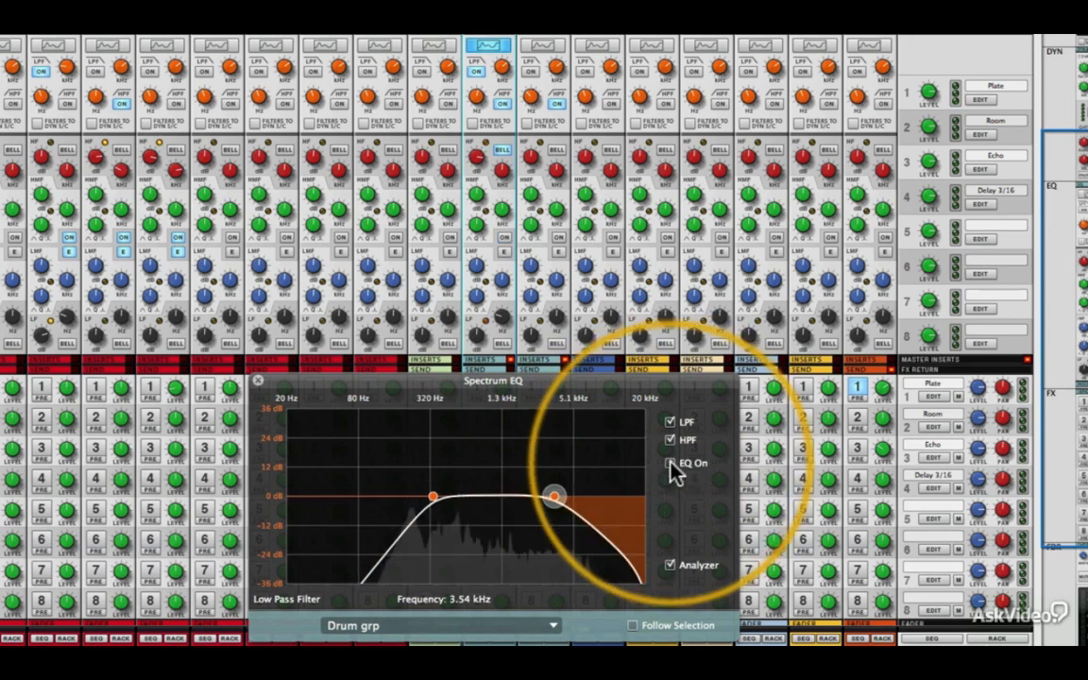
left_click(370, 511)
left_click_drag(553, 496, 632, 496)
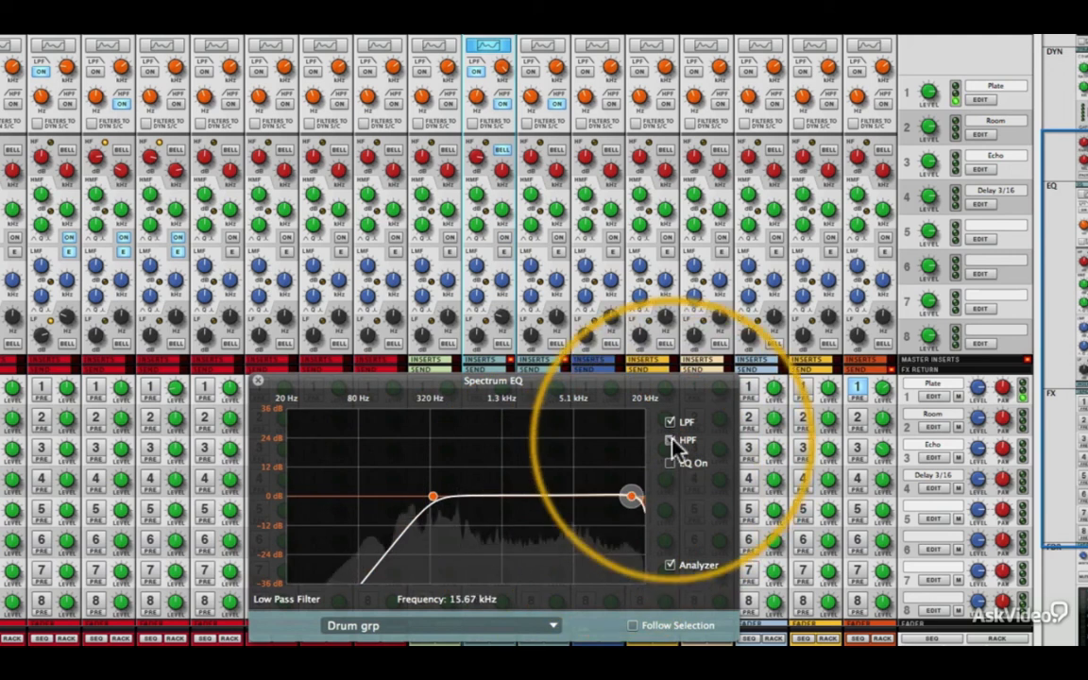
Turn off both filters, and re-enable the EQ with the high-frequency band flattened to 0 dB at about 5.46 kHz.
left_click(671, 441)
left_click(672, 462)
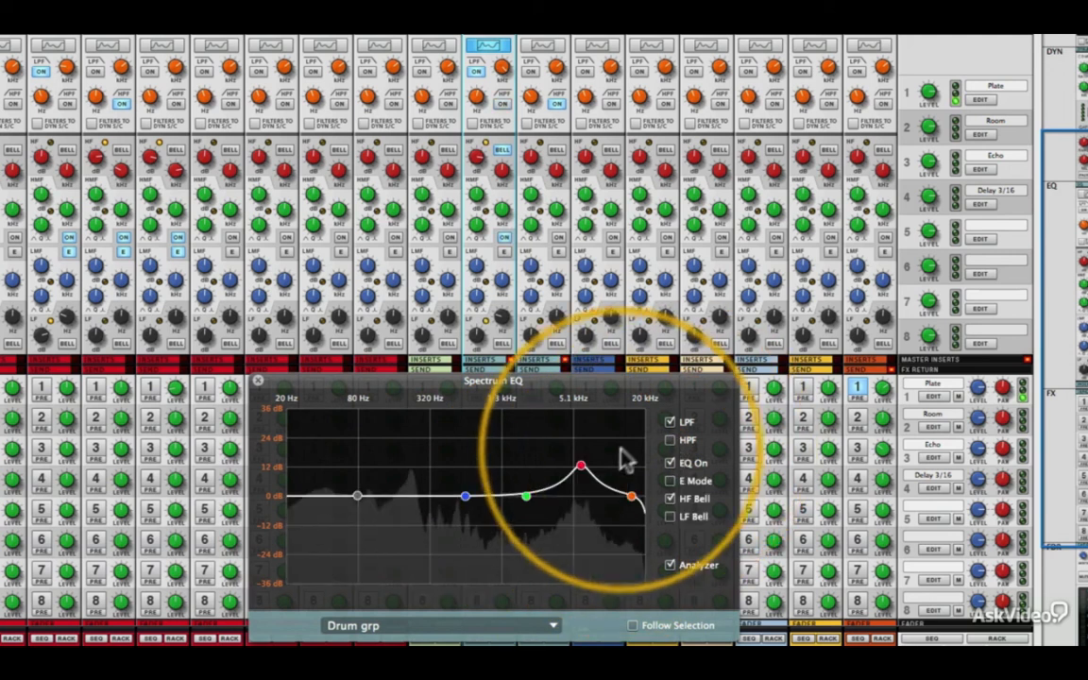
left_click_drag(582, 464, 577, 496)
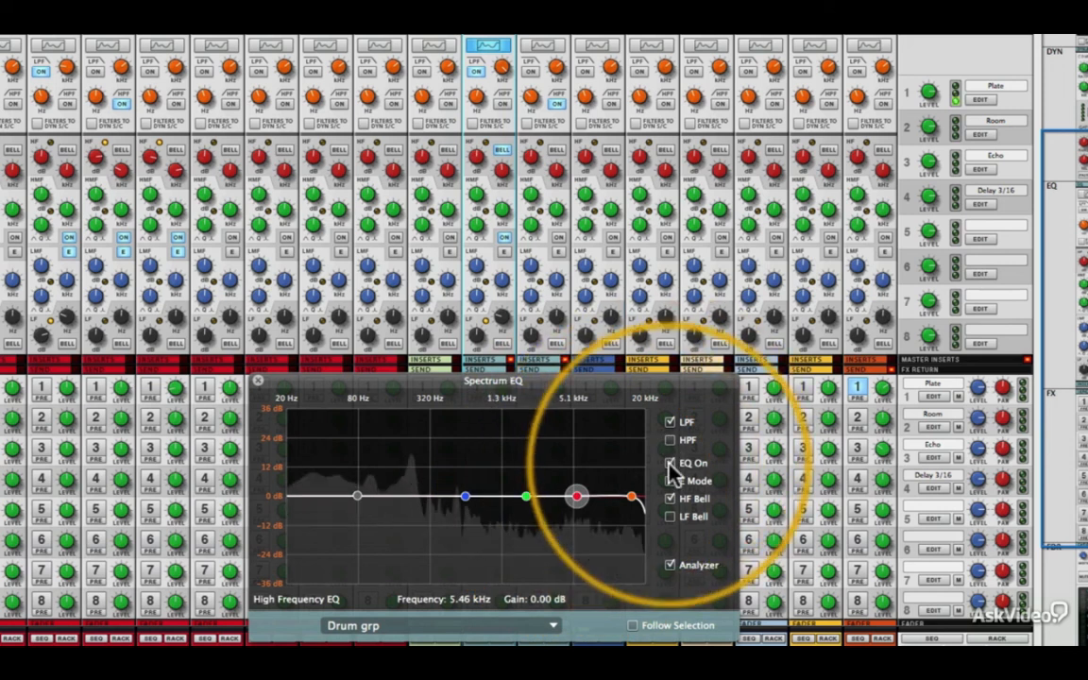
left_click(670, 421)
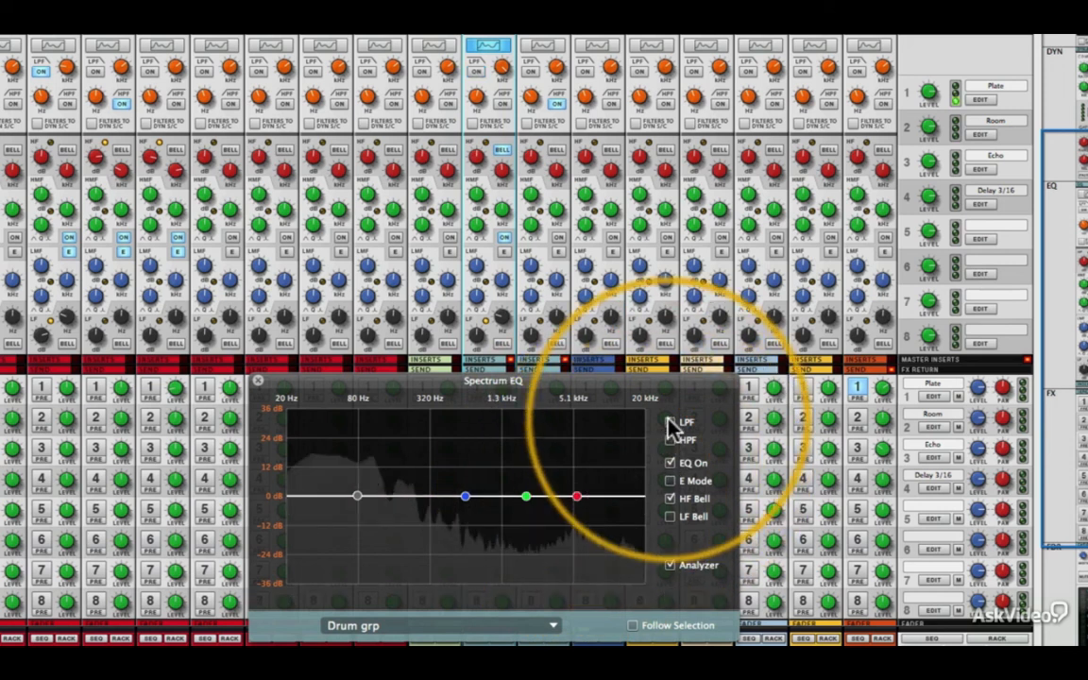
Try both filters with the EQ bypassed, sweep the high-pass up to about 1.49 kHz, and switch both filters off.
left_click(670, 422)
left_click(670, 439)
left_click(670, 463)
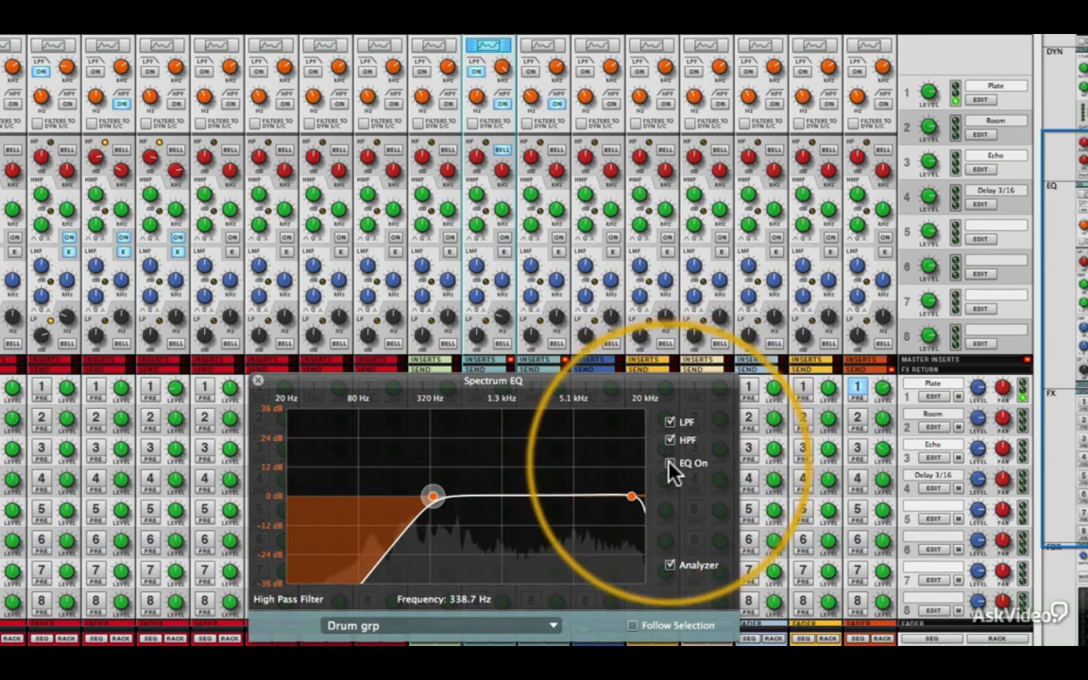
left_click_drag(433, 497, 510, 497)
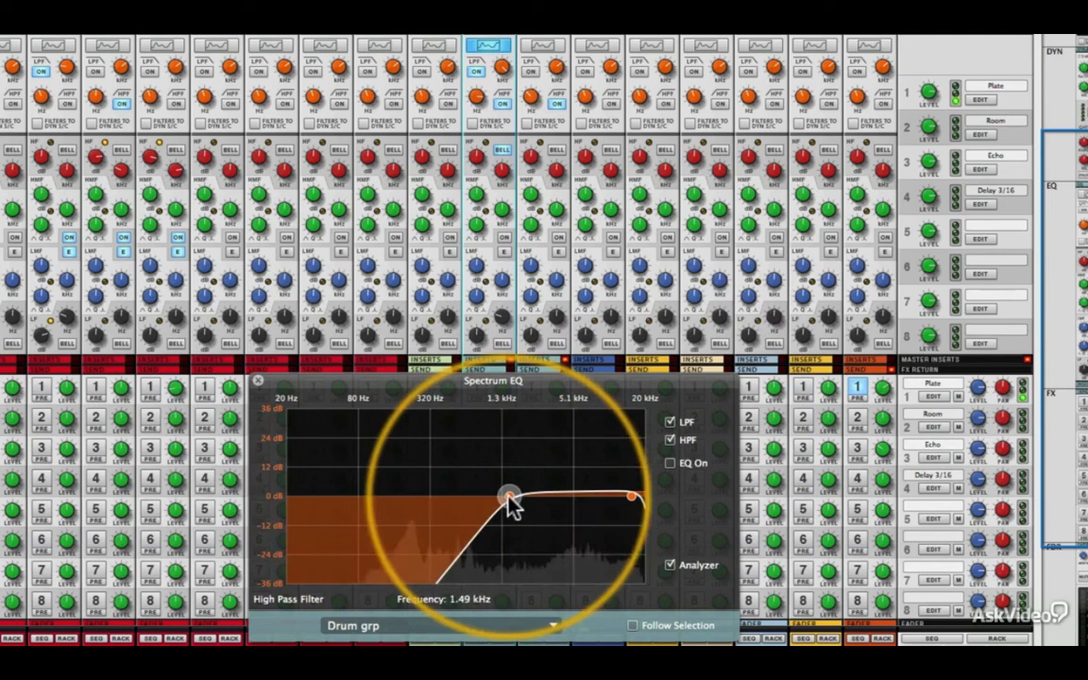
left_click(671, 441)
left_click(670, 422)
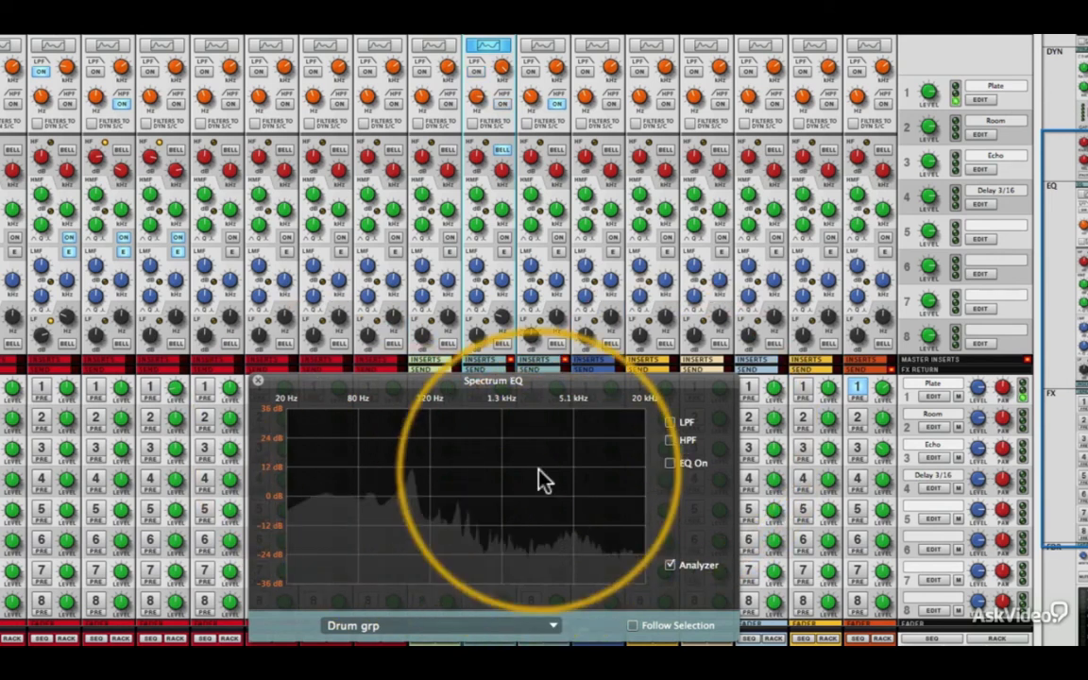
Re-enable the EQ, give the high-mid band a gentle boost around 2 kHz, and adjust its Q to about 2.50.
left_click(669, 464)
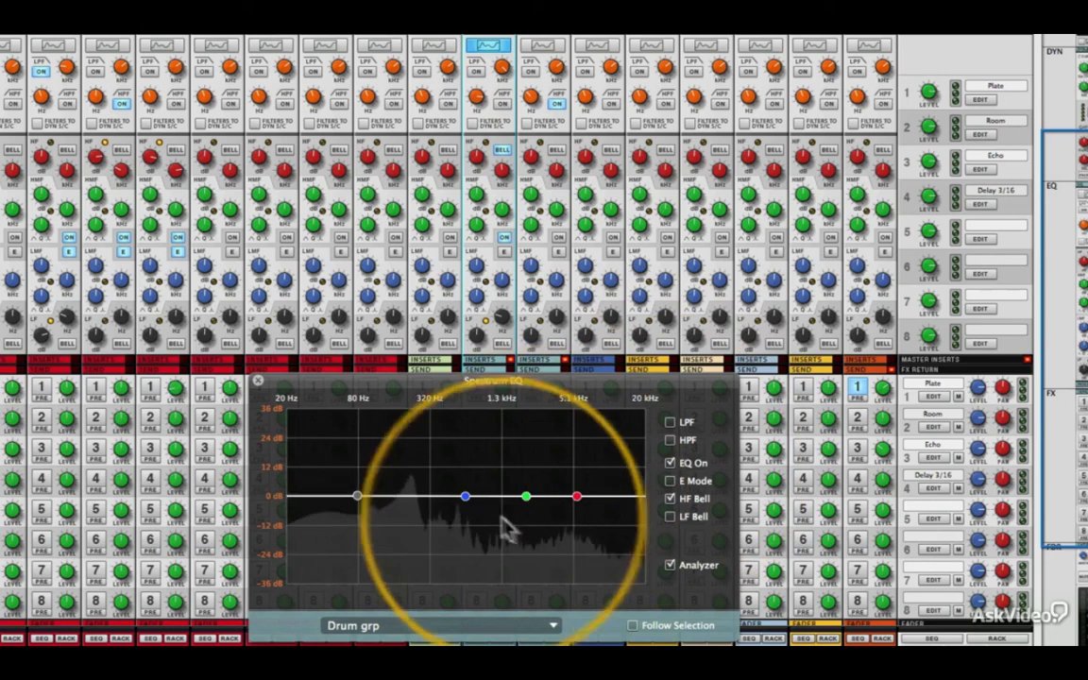
left_click_drag(530, 501, 534, 493)
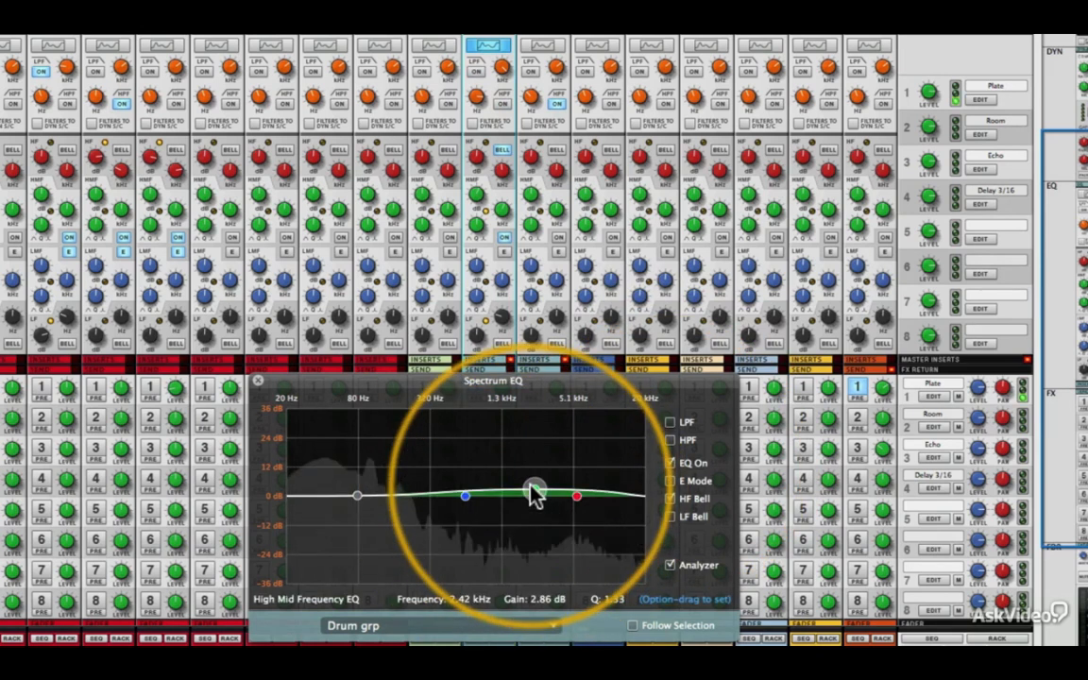
left_click_drag(534, 495, 534, 498)
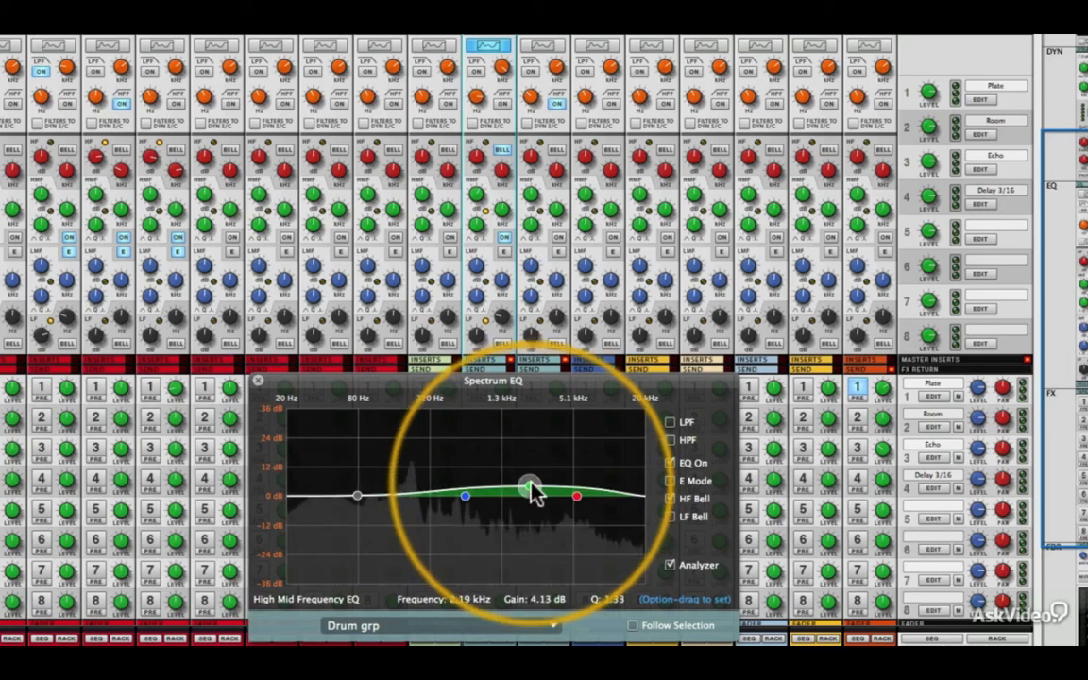
left_click(530, 484, "super")
mouse_move(530, 489)
left_mouse_down()
mouse_move(531, 472)
mouse_move(529, 496)
left_mouse_up()
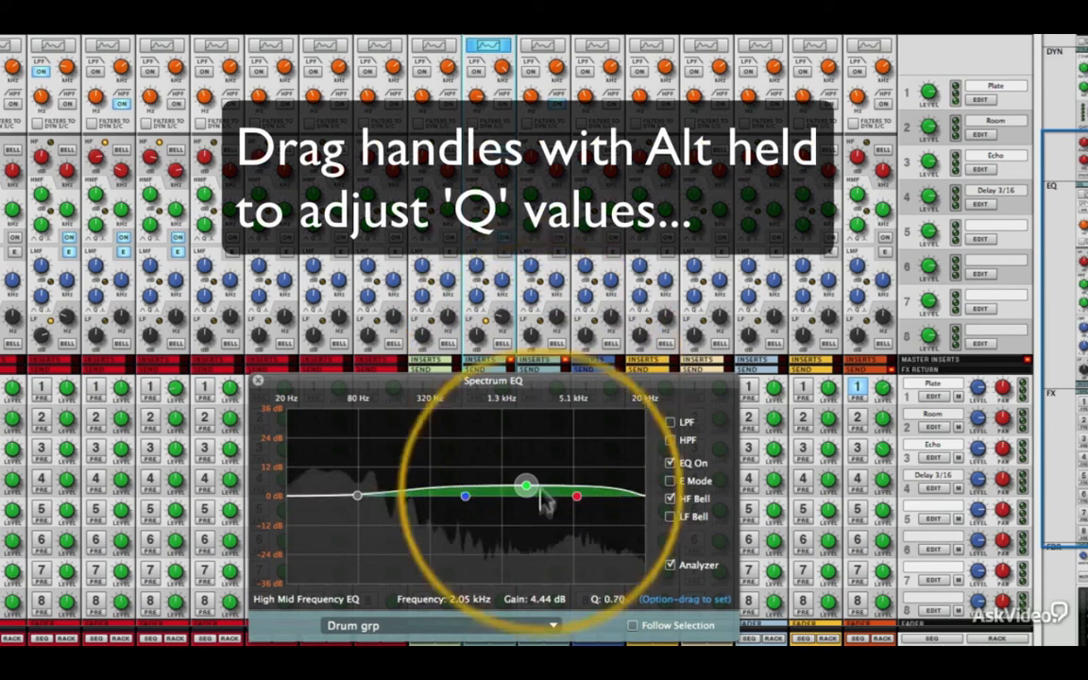
mouse_move(527, 493)
left_mouse_down()
mouse_move(532, 536)
mouse_move(529, 474)
mouse_move(515, 483)
mouse_move(521, 497)
left_mouse_up()
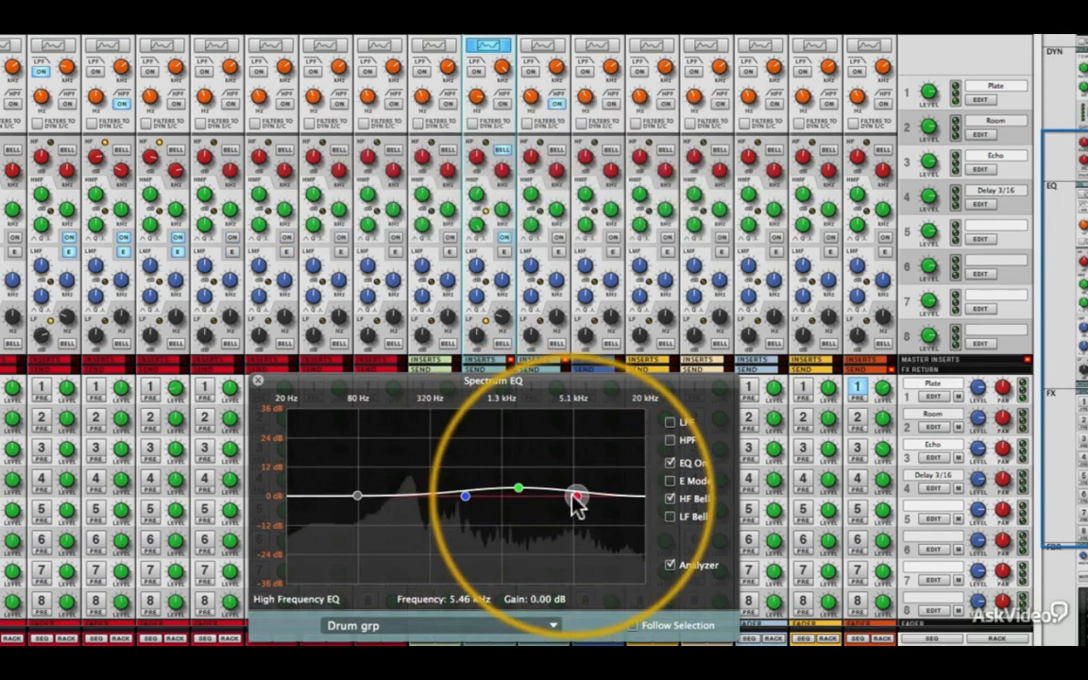
Turn off the high-frequency band's Bell mode and boost the band to about 2.54 dB at 6.13 kHz.
left_click_drag(572, 497, 591, 490)
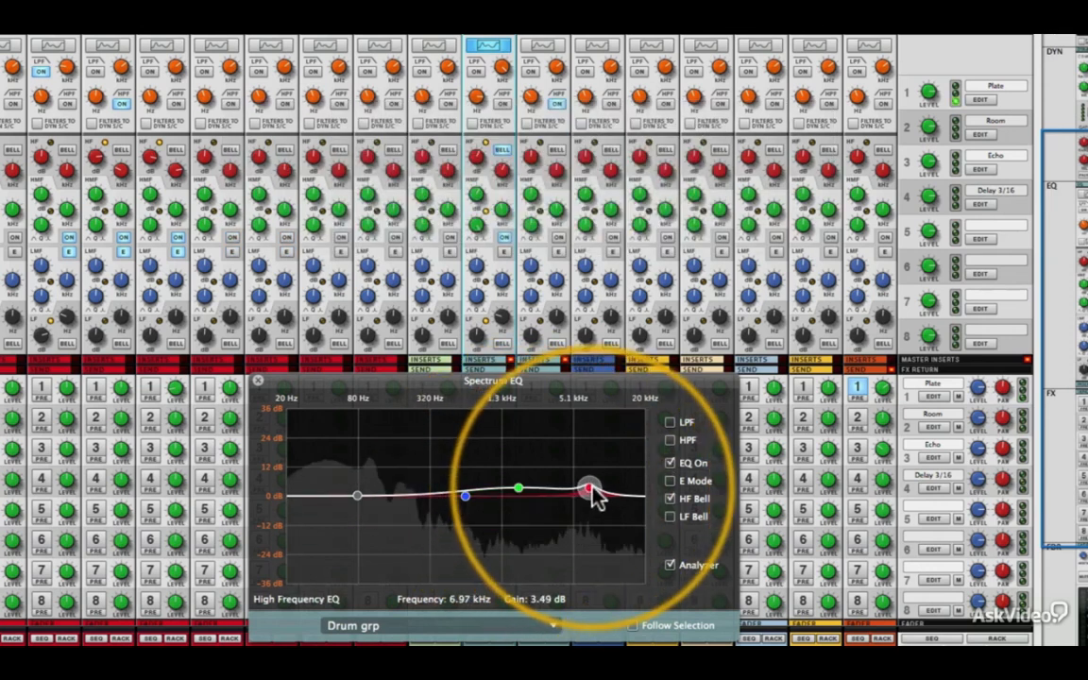
left_click(670, 498)
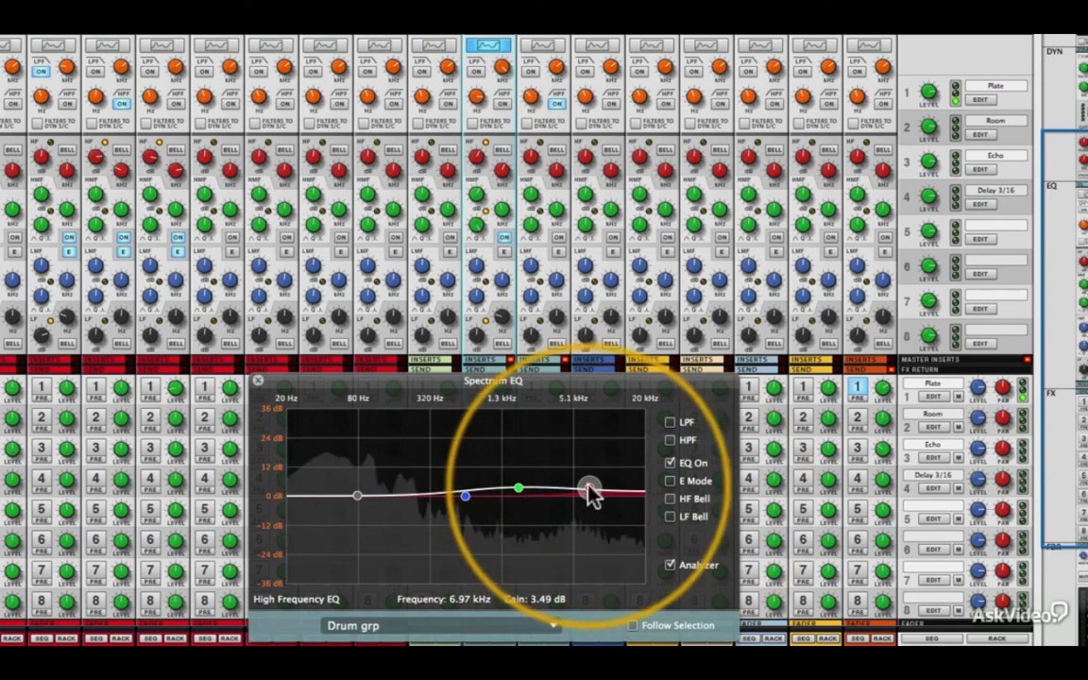
mouse_move(591, 489)
left_mouse_down()
mouse_move(580, 510)
mouse_move(583, 498)
left_mouse_up()
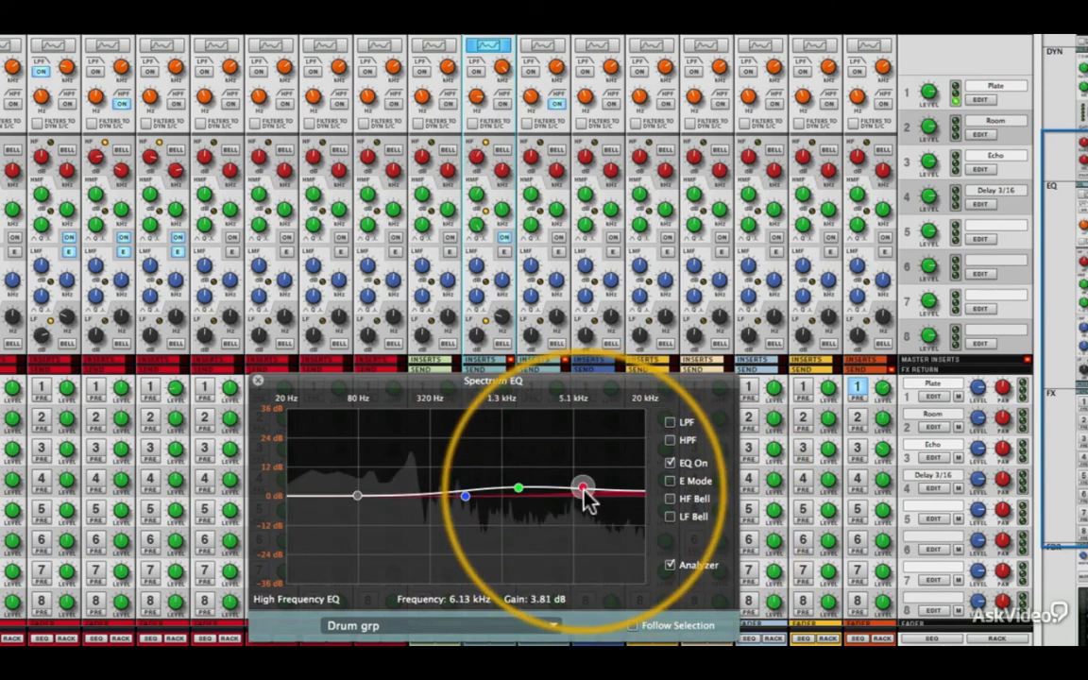
left_click_drag(584, 492, 584, 495)
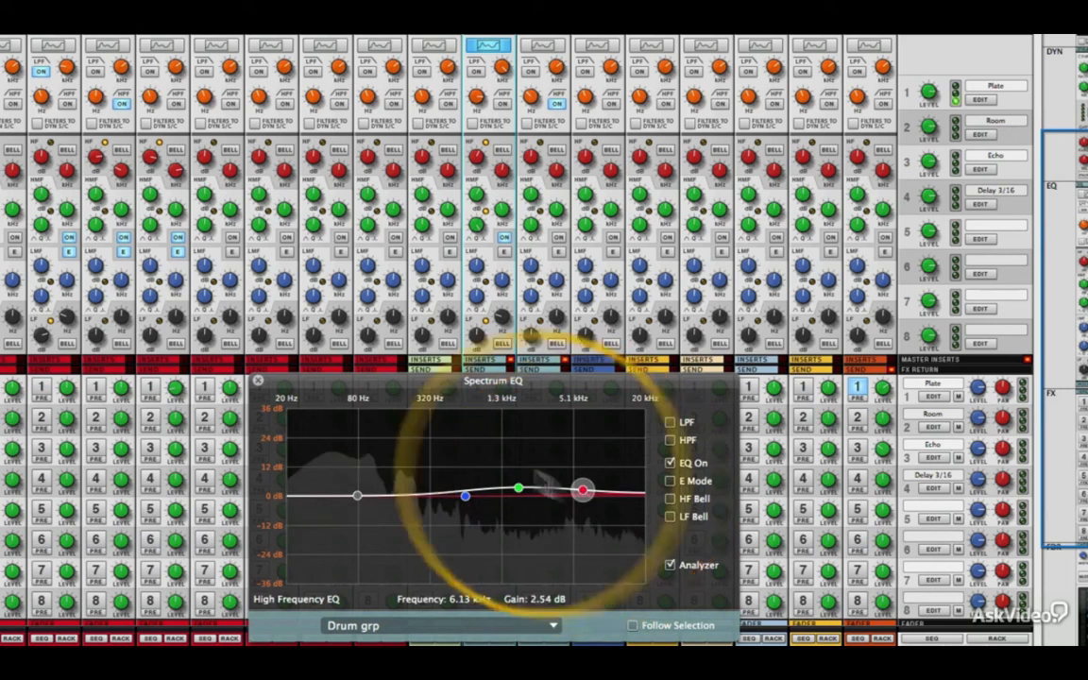
Compare the sound with the EQ bypassed and active, and lower the high-mid boost to about 1.90 dB at 1.69 kHz.
left_click(670, 463)
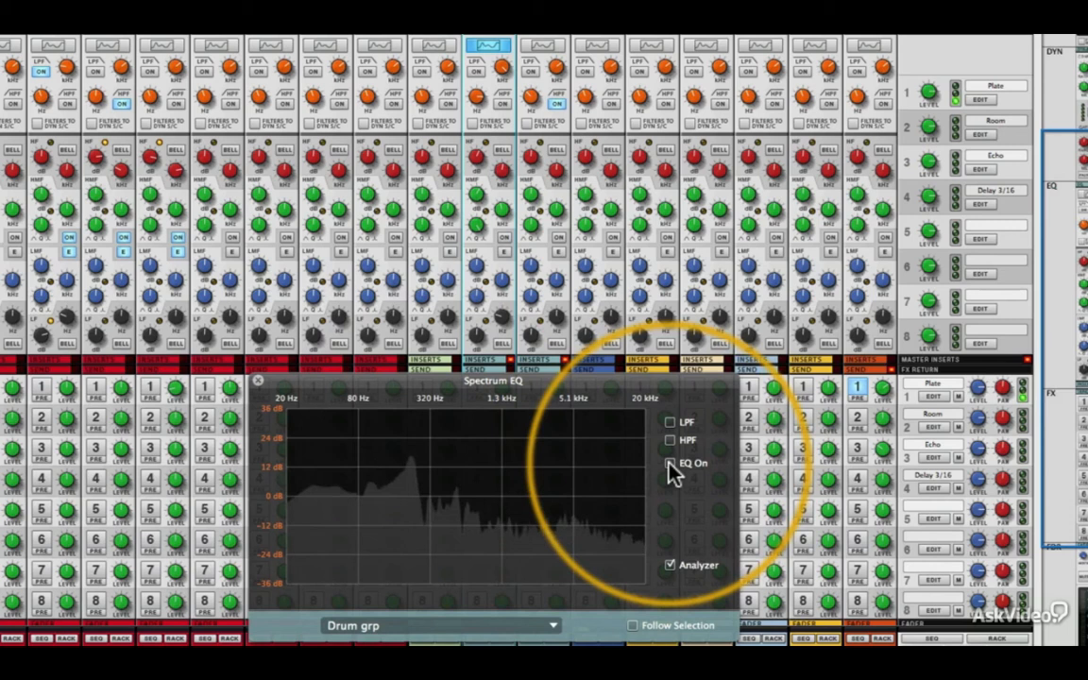
left_click(669, 463)
left_click(670, 464)
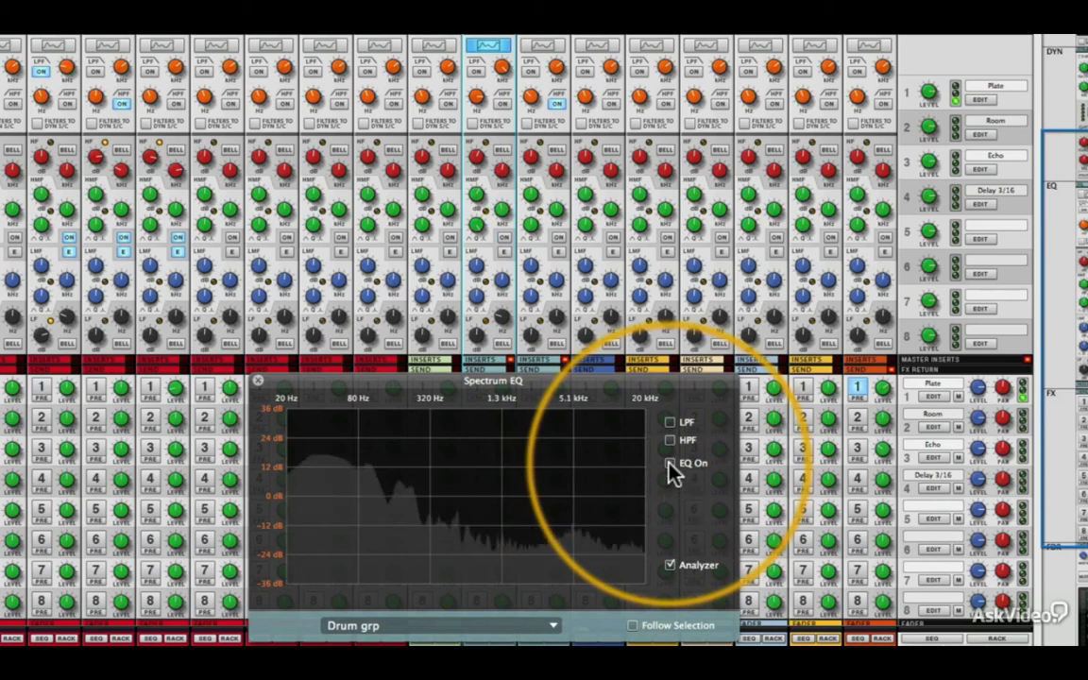
left_click(670, 464)
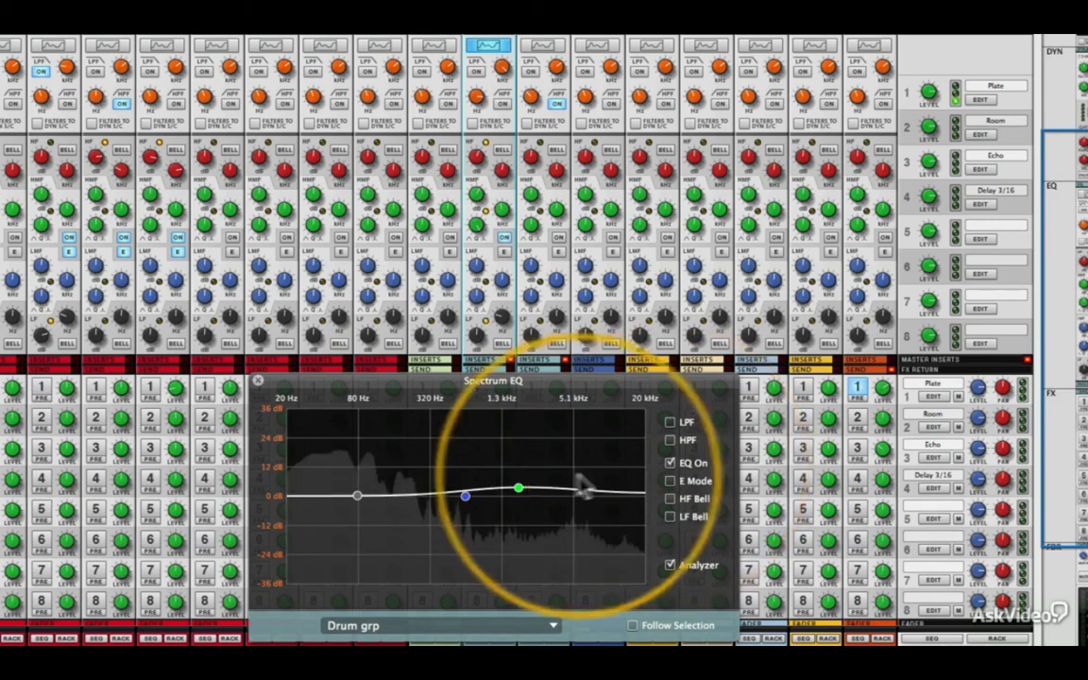
left_click_drag(518, 487, 516, 492)
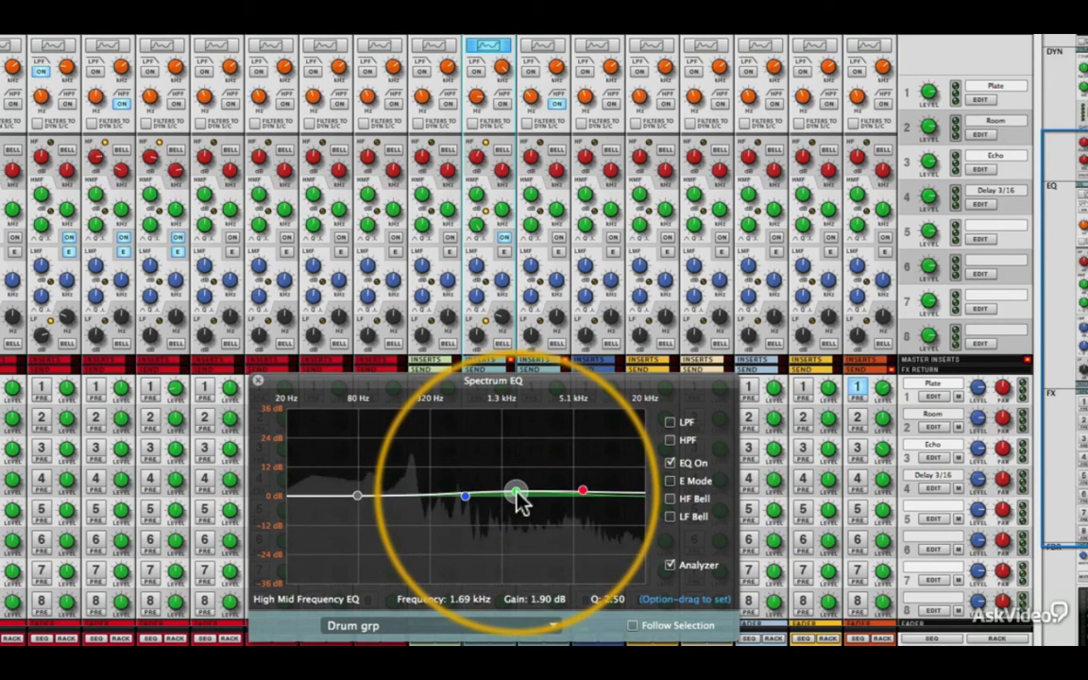